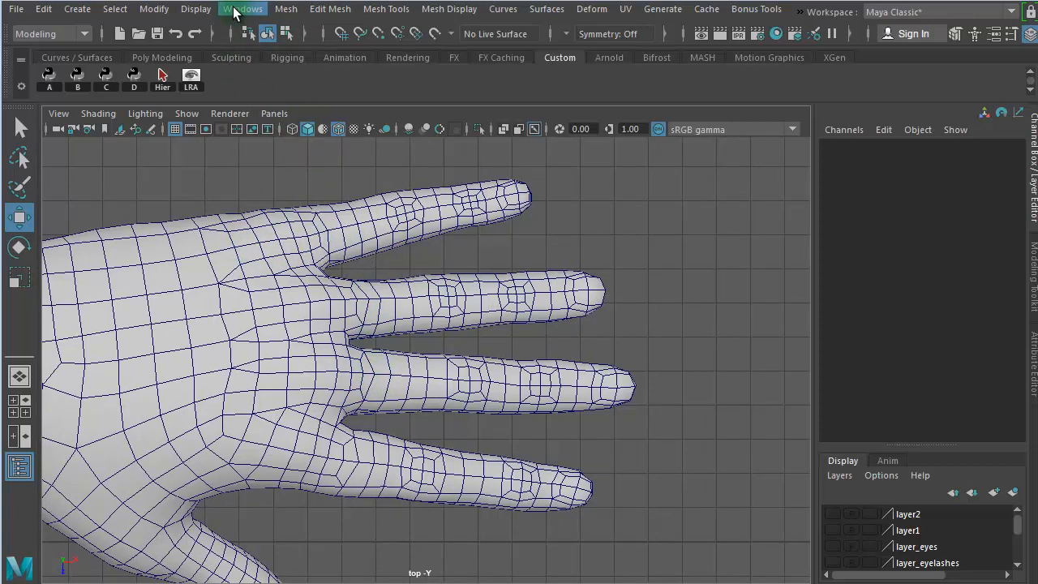
# - Switch to the Rigging menu set and start the Create Joints tool, reviewing its settings
pyautogui.click(78, 32)
pyautogui.click(58, 69)
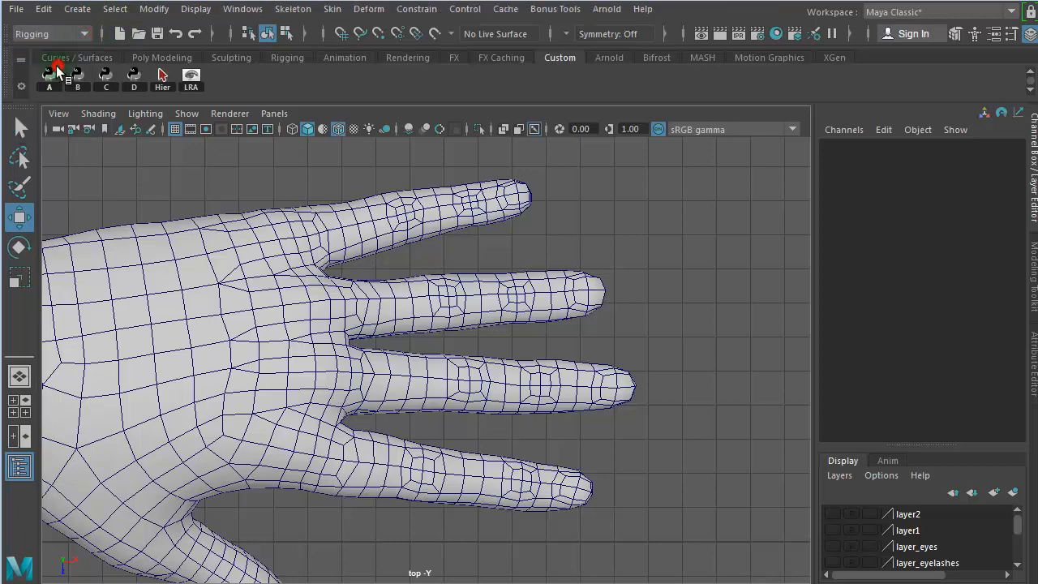
pyautogui.click(307, 16)
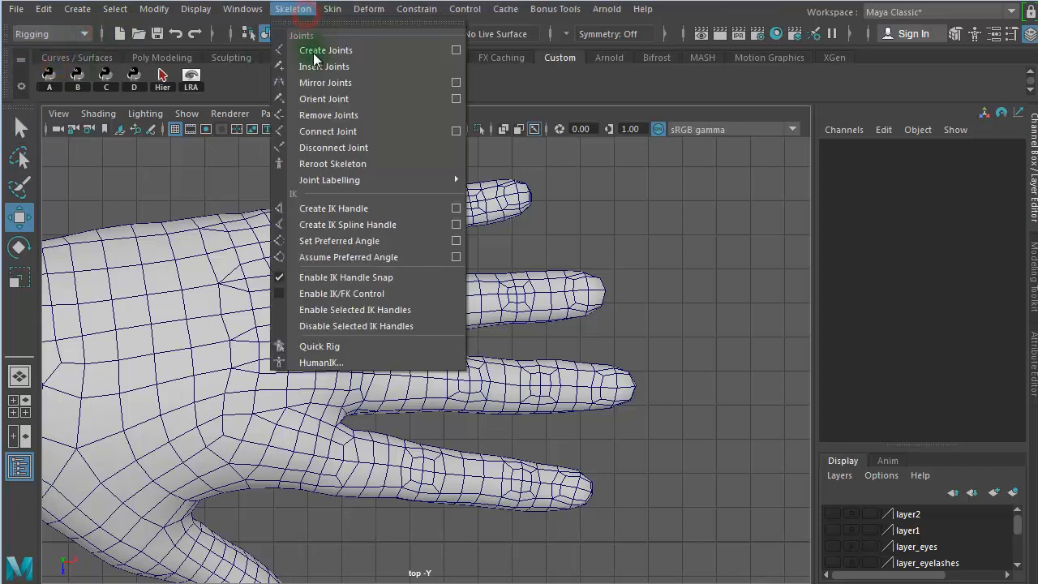
pyautogui.click(458, 49)
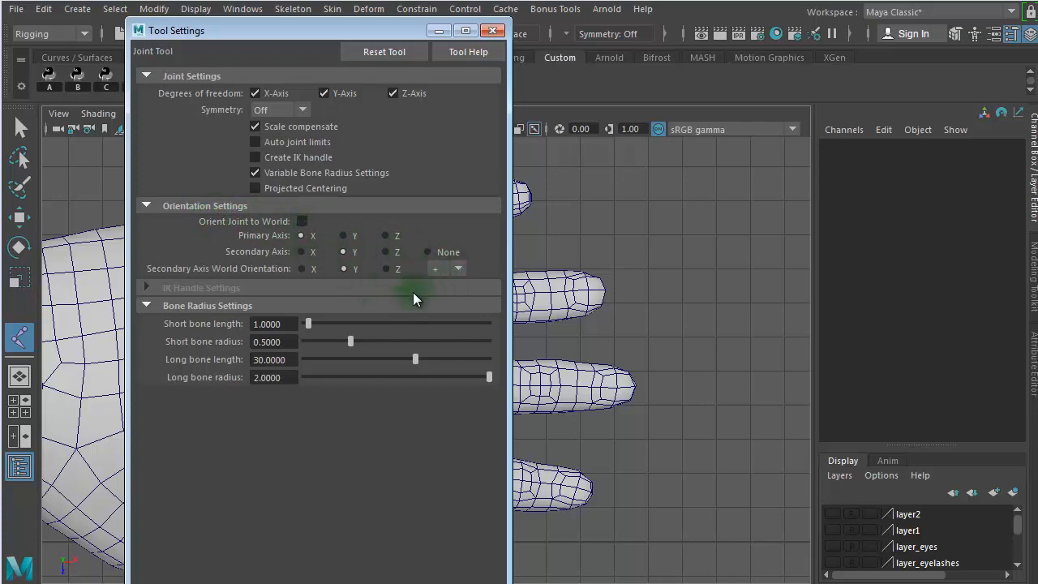
pyautogui.click(492, 30)
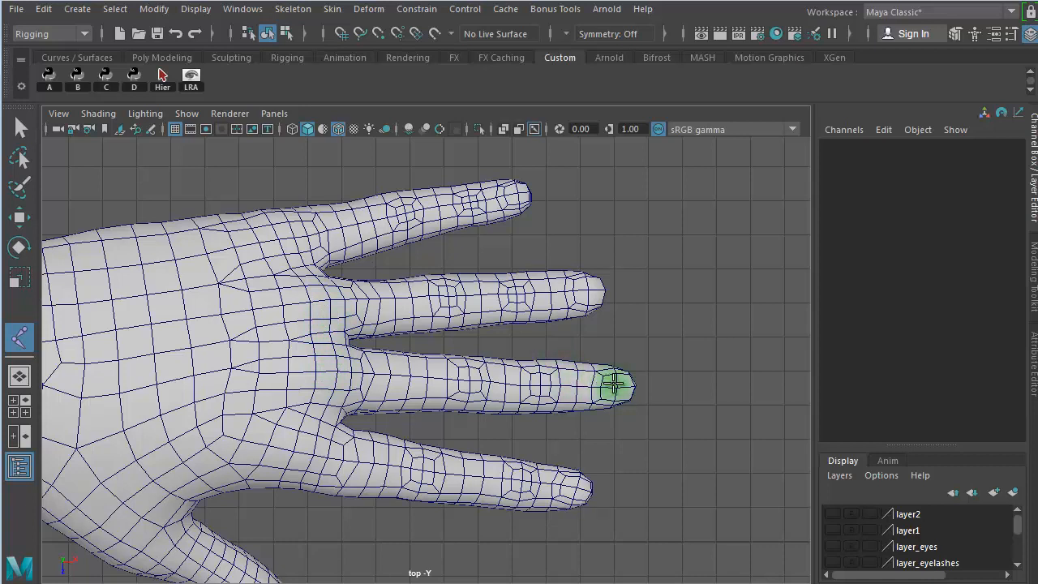
# - Create a four-joint chain along the middle finger, from the base knuckle through both finger knuckles to the fingertip
pyautogui.click(324, 372)
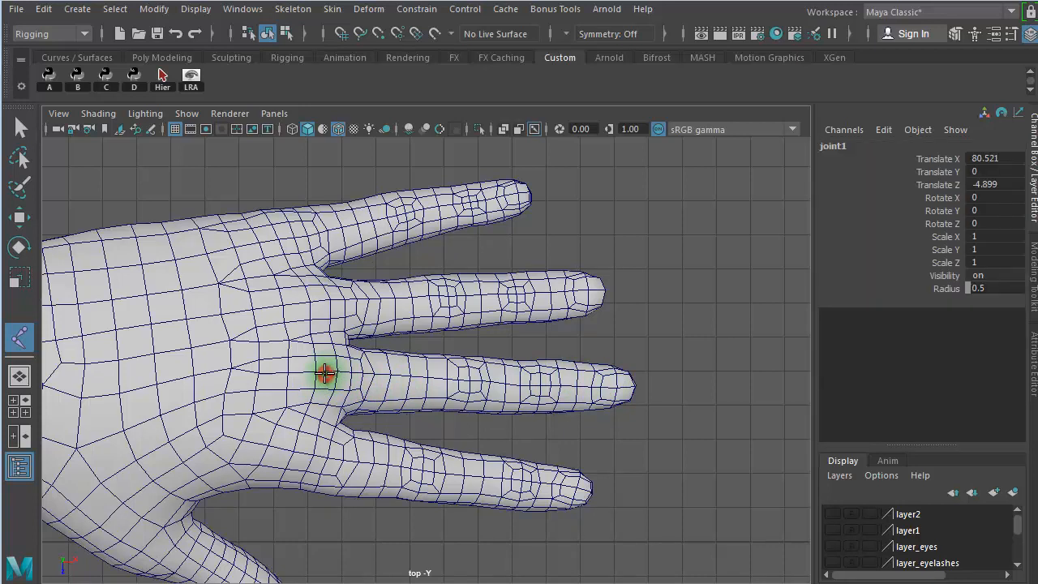
pyautogui.click(467, 377)
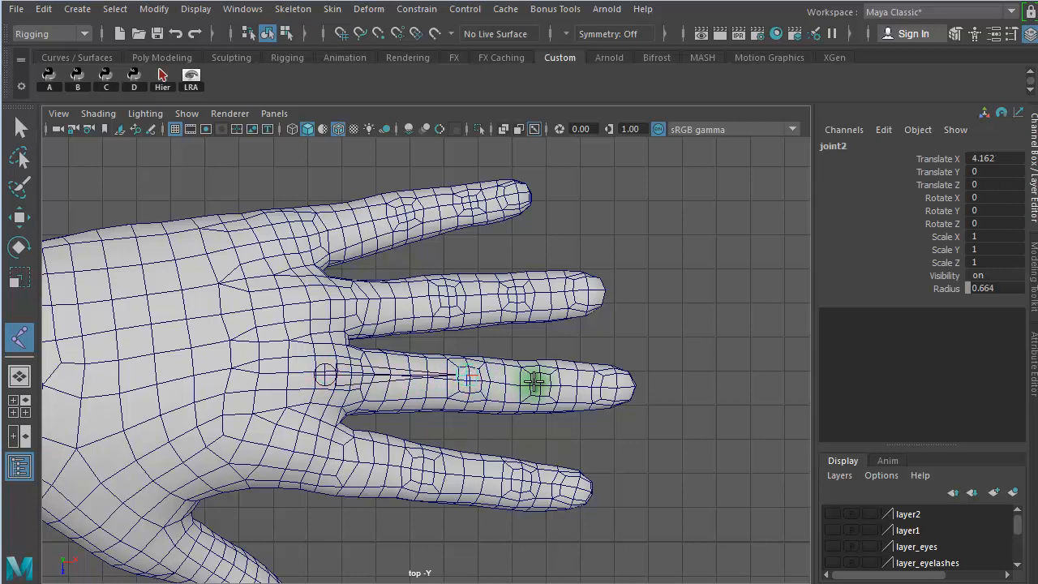
pyautogui.click(545, 377)
pyautogui.click(637, 379)
pyautogui.press('w')
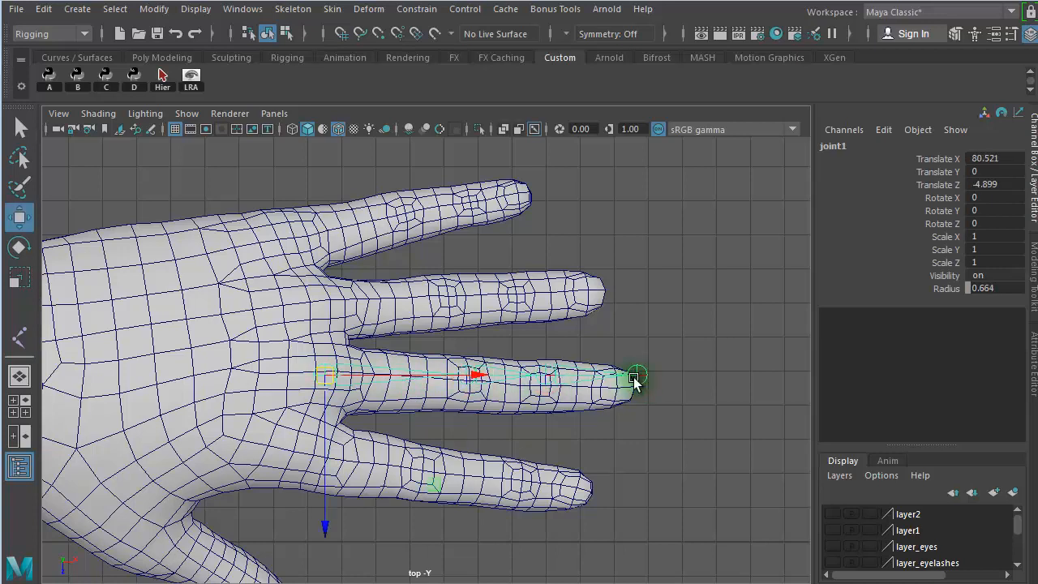
pyautogui.click(700, 449)
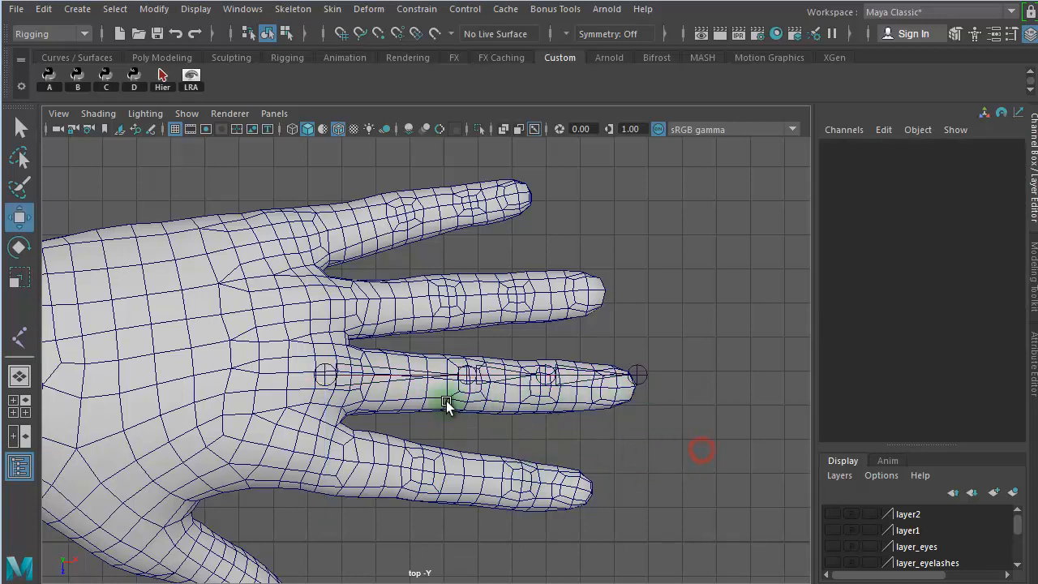
# - Align the finger's root joint with the middle finger by rotating it to about -3.07 in Y and moving it to about -5.0 in Z
pyautogui.click(381, 392)
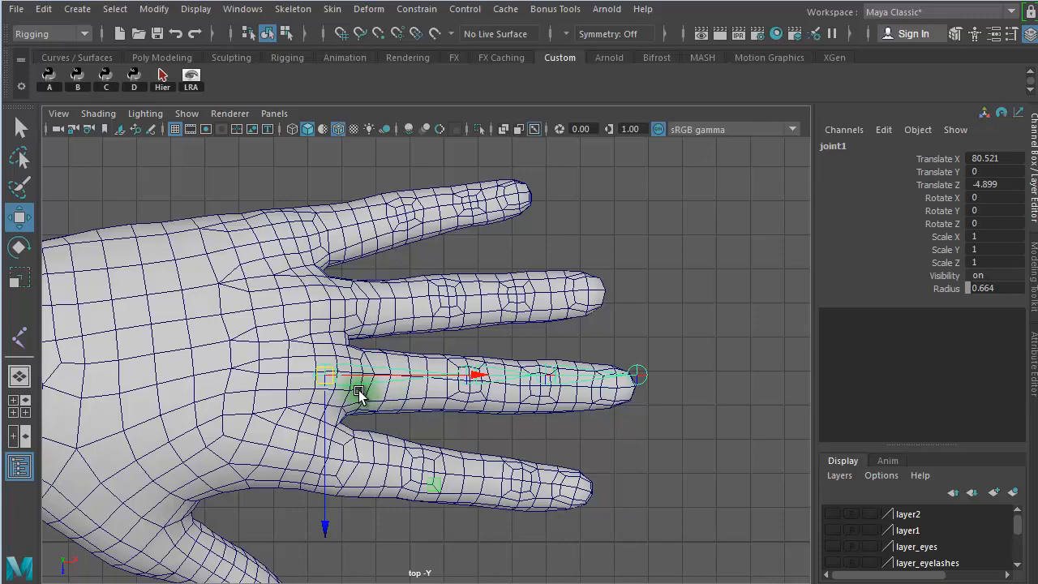
pyautogui.scroll(5, 537, 422)
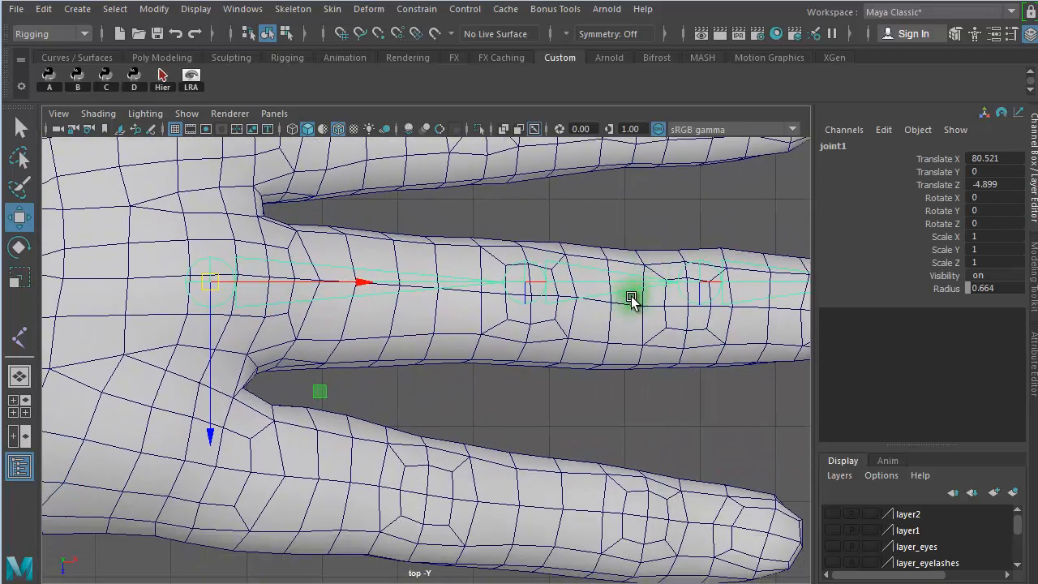
pyautogui.keyDown('alt'); pyautogui.moveTo(578, 351); pyautogui.dragTo(594, 351, button='right'); pyautogui.keyUp('alt')
pyautogui.keyDown('alt'); pyautogui.moveTo(594, 351); pyautogui.dragTo(539, 355, button='middle'); pyautogui.keyUp('alt')
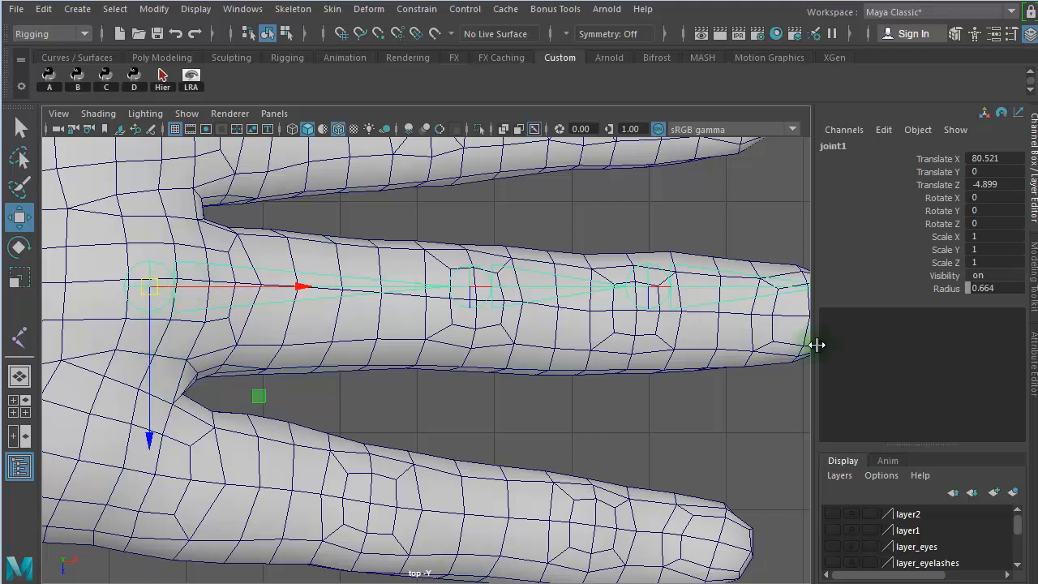
pyautogui.scroll(-2, 732, 373)
pyautogui.scroll(1, 718, 340)
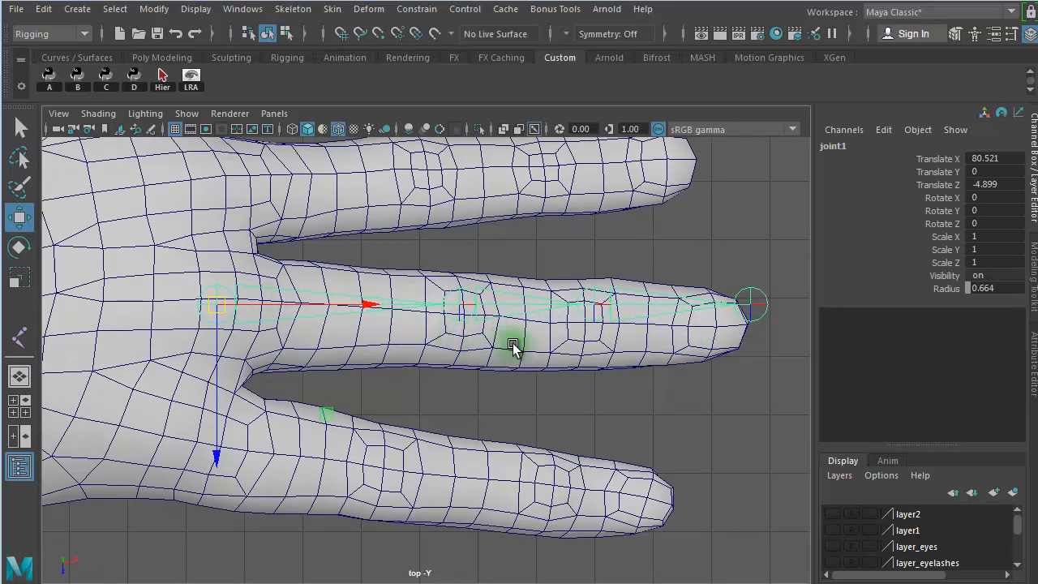
pyautogui.press('q')
pyautogui.press('w')
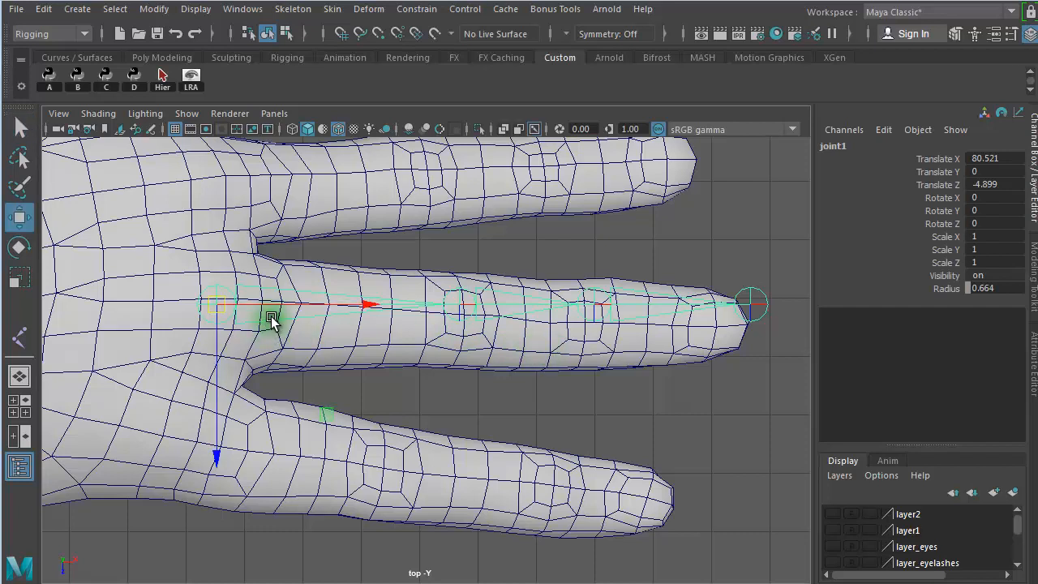
pyautogui.press('e')
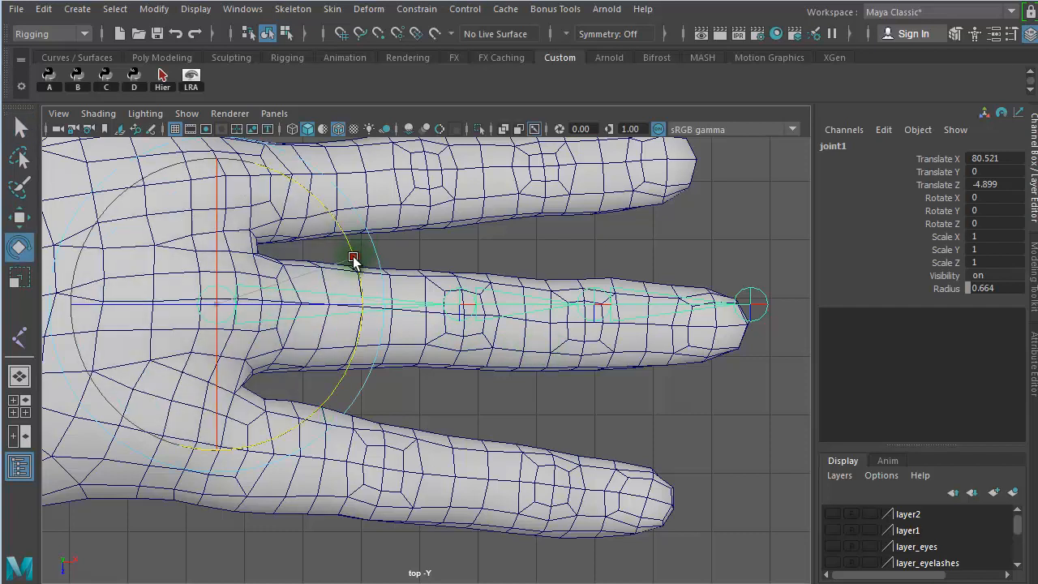
pyautogui.moveTo(353, 257); pyautogui.dragTo(354, 268)
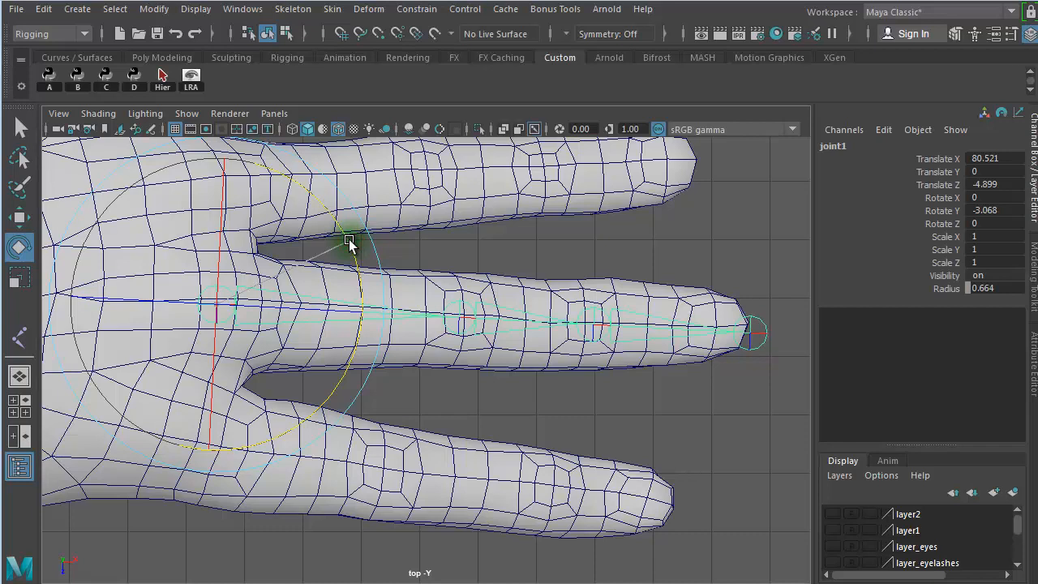
pyautogui.press('w')
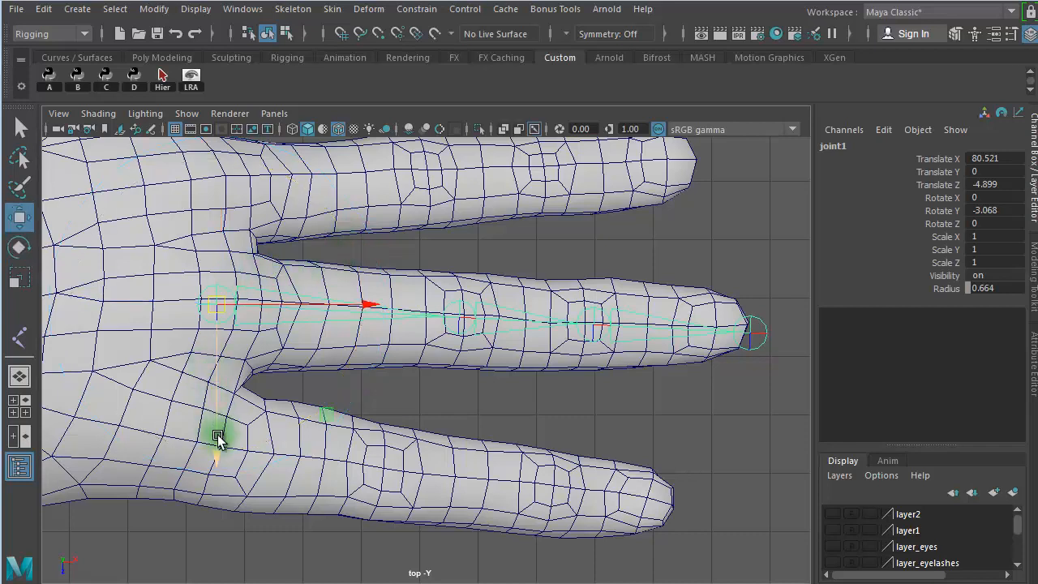
pyautogui.moveTo(218, 436); pyautogui.dragTo(218, 433)
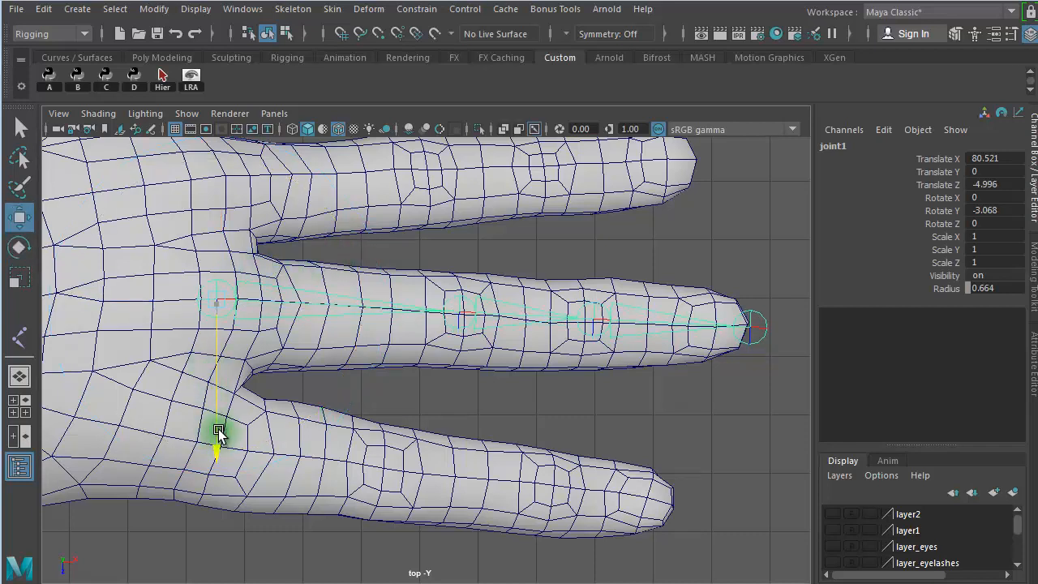
# - Examine how the second and third finger joints line up with the knuckle edges of the middle finger
pyautogui.moveTo(459, 356); pyautogui.dragTo(457, 244, button='right')
pyautogui.click(459, 347)
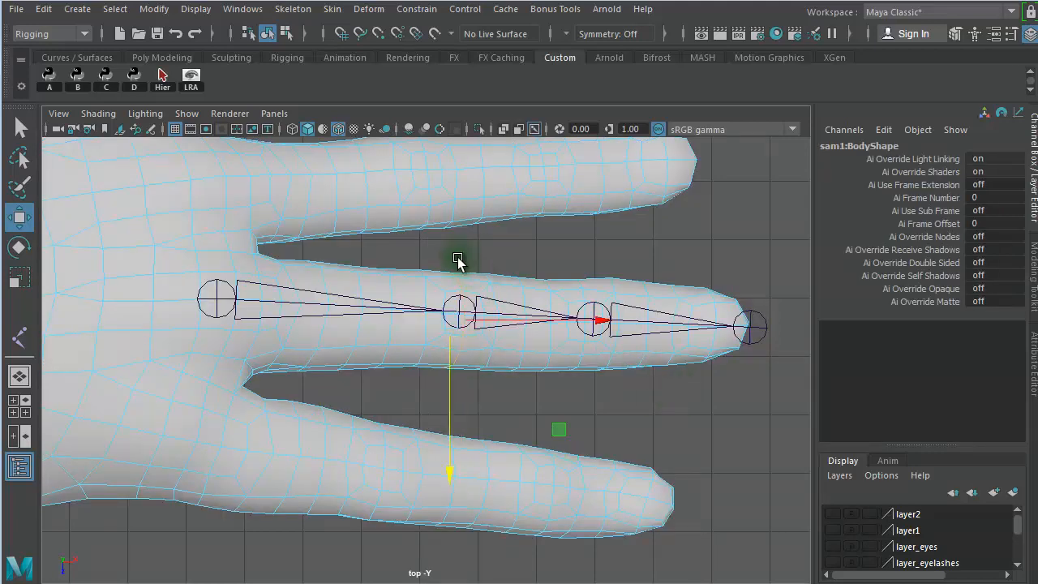
pyautogui.keyDown('alt'); pyautogui.moveTo(465, 394); pyautogui.dragTo(753, 381, button='right'); pyautogui.keyUp('alt')
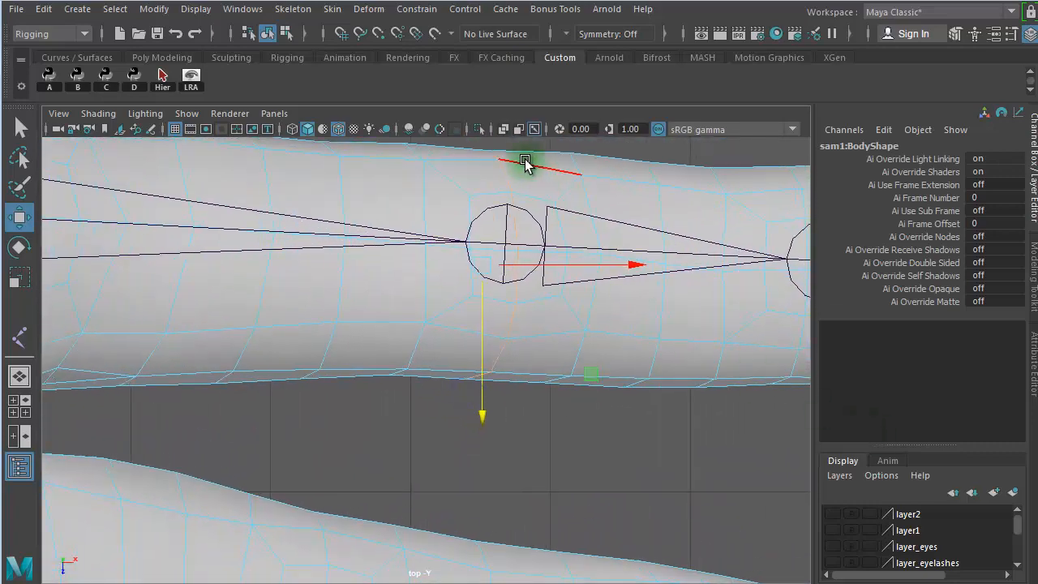
pyautogui.keyDown('alt'); pyautogui.moveTo(657, 390); pyautogui.dragTo(580, 389, button='right'); pyautogui.keyUp('alt')
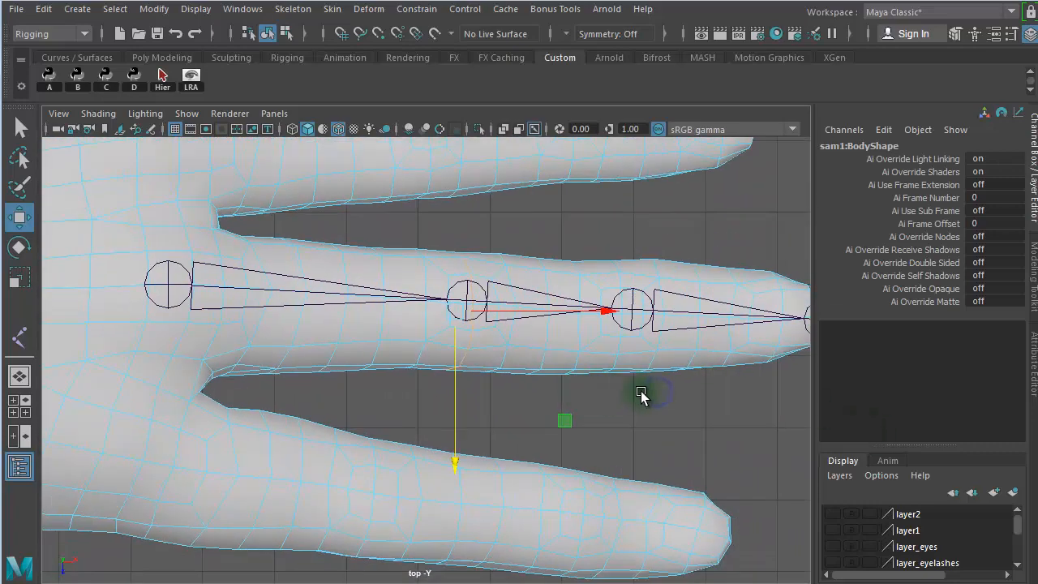
pyautogui.click(621, 348)
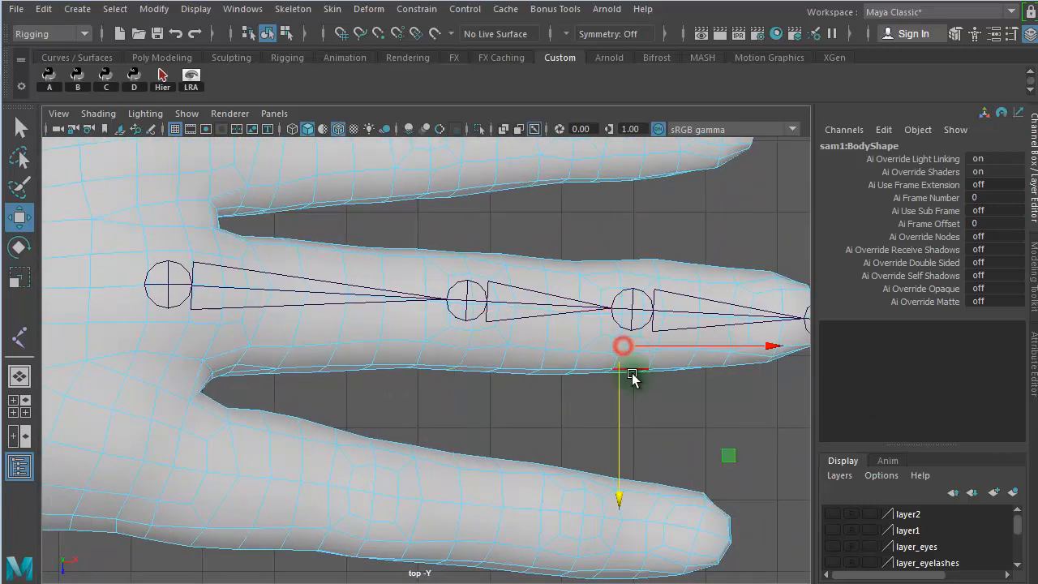
pyautogui.keyDown('shift'); pyautogui.doubleClick(631, 373); pyautogui.keyUp('shift')
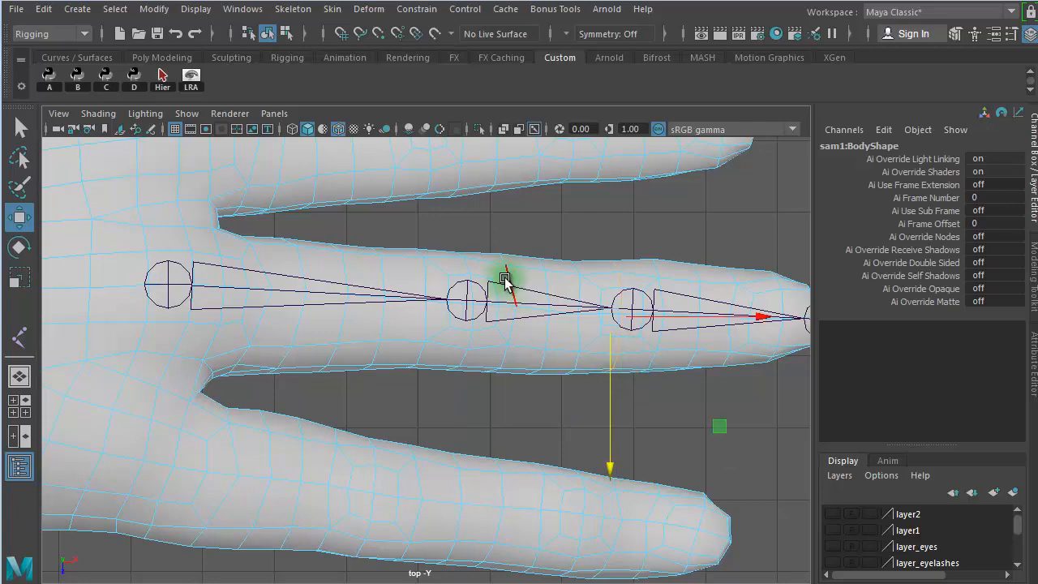
# - Slide the second and third finger joints along their bones to Translate X values of about 4.24 and 2.08
pyautogui.click(535, 315)
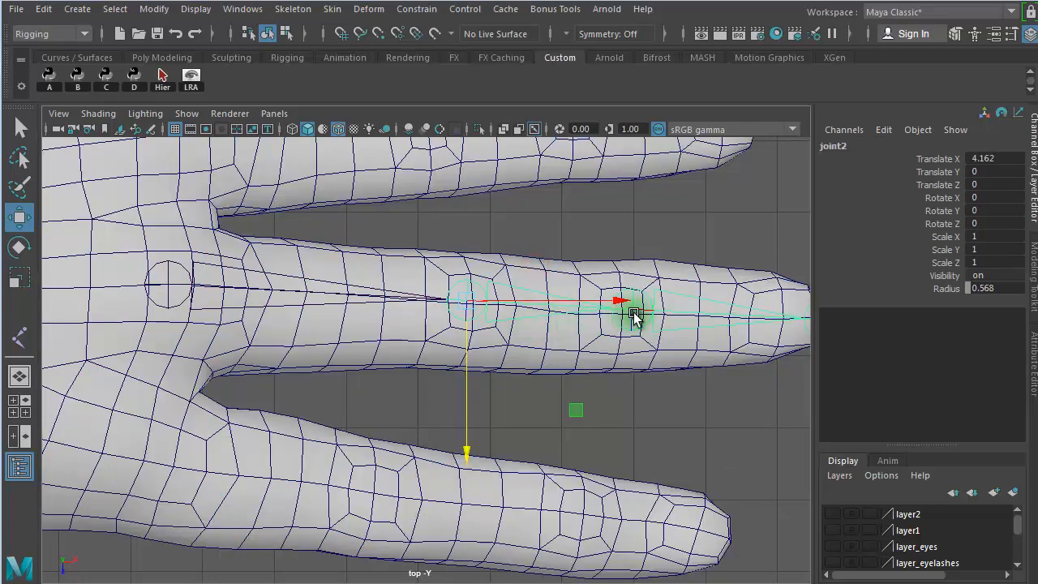
pyautogui.click(957, 161)
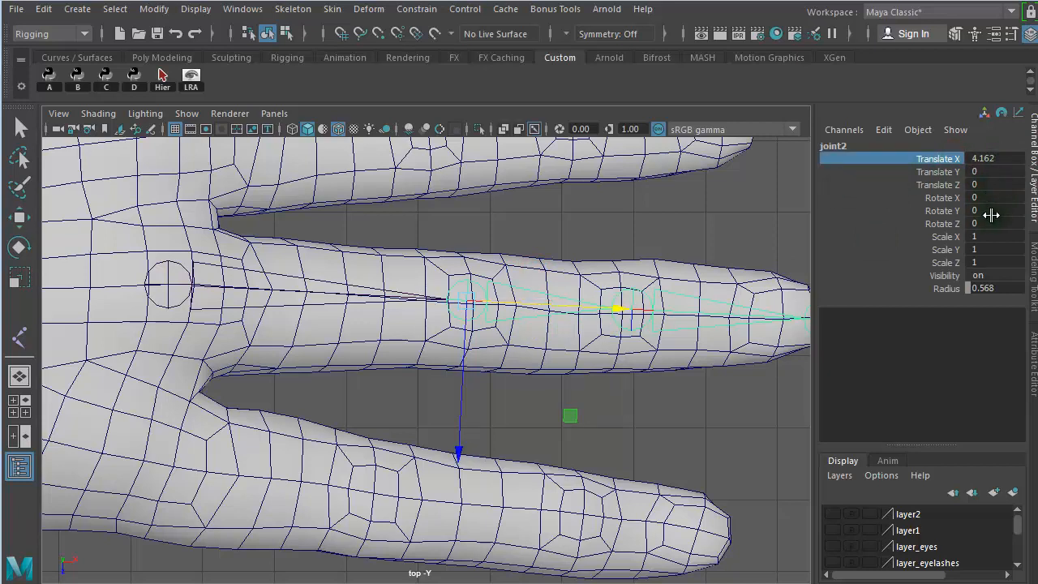
pyautogui.moveTo(639, 245); pyautogui.dragTo(644, 247, button='middle')
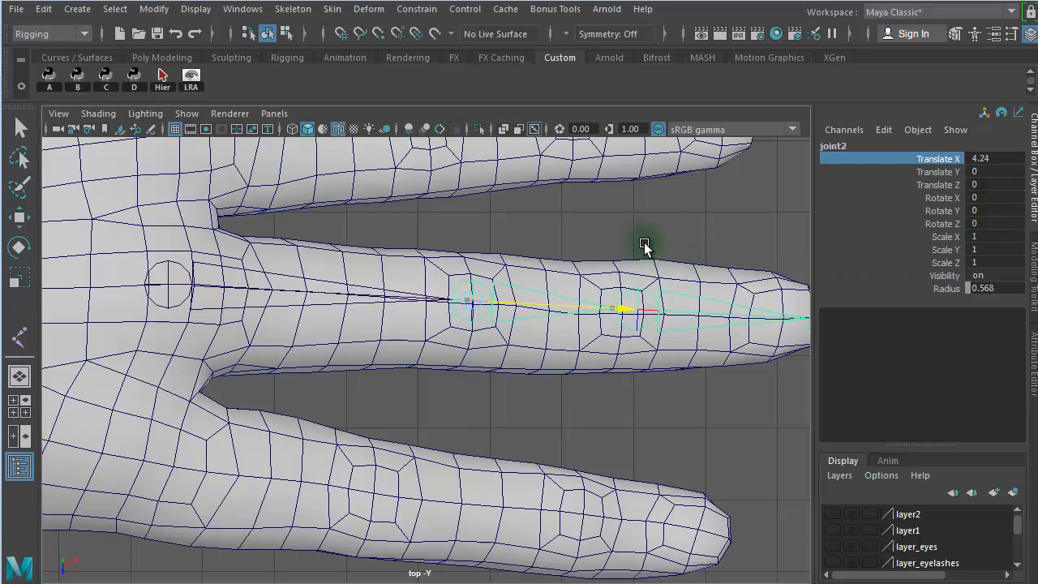
pyautogui.click(737, 317)
pyautogui.click(933, 158)
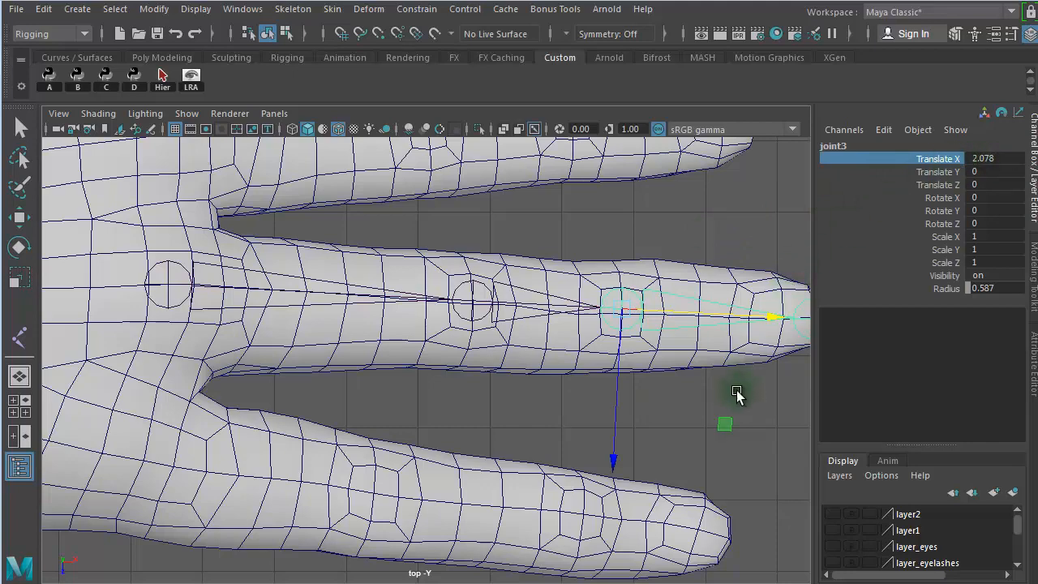
# - Move the fingertip joint along its bone to a Translate X of about 2.82, at the tip of the middle finger
pyautogui.scroll(-2, 748, 397)
pyautogui.moveTo(736, 254); pyautogui.dragTo(702, 362)
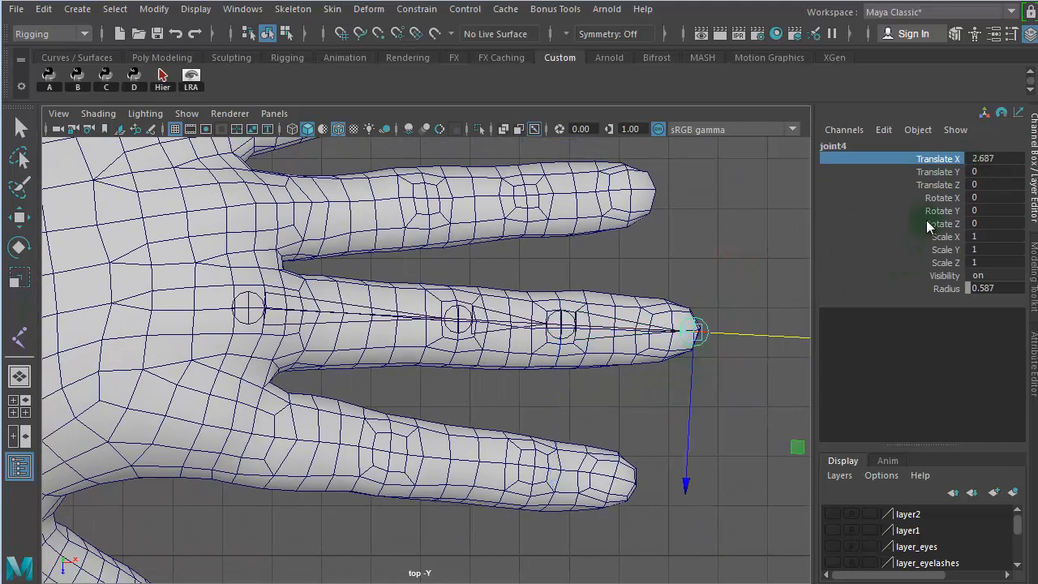
pyautogui.moveTo(711, 261)
pyautogui.mouseDown(button='middle')
pyautogui.moveTo(789, 257)
pyautogui.moveTo(632, 256)
pyautogui.moveTo(744, 260)
pyautogui.moveTo(715, 245)
pyautogui.mouseUp(button='middle')
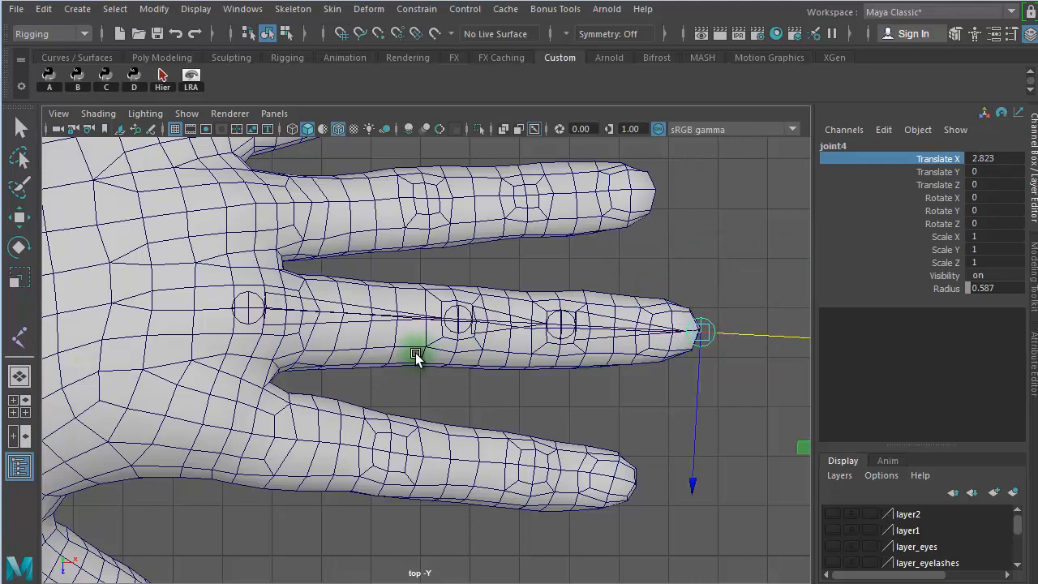
# - Raise the finger's root joint to hand height in the front view, at a Translate Y of about 140.6
pyautogui.keyDown('alt'); pyautogui.moveTo(413, 352); pyautogui.dragTo(715, 373, button='right'); pyautogui.keyUp('alt')
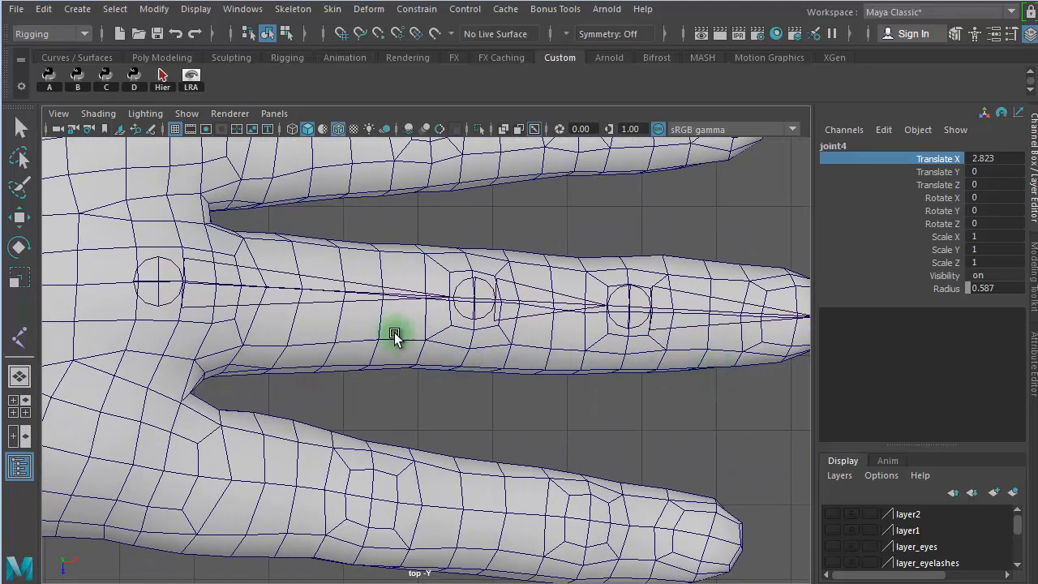
pyautogui.moveTo(300, 248); pyautogui.dragTo(309, 325)
pyautogui.press('space')
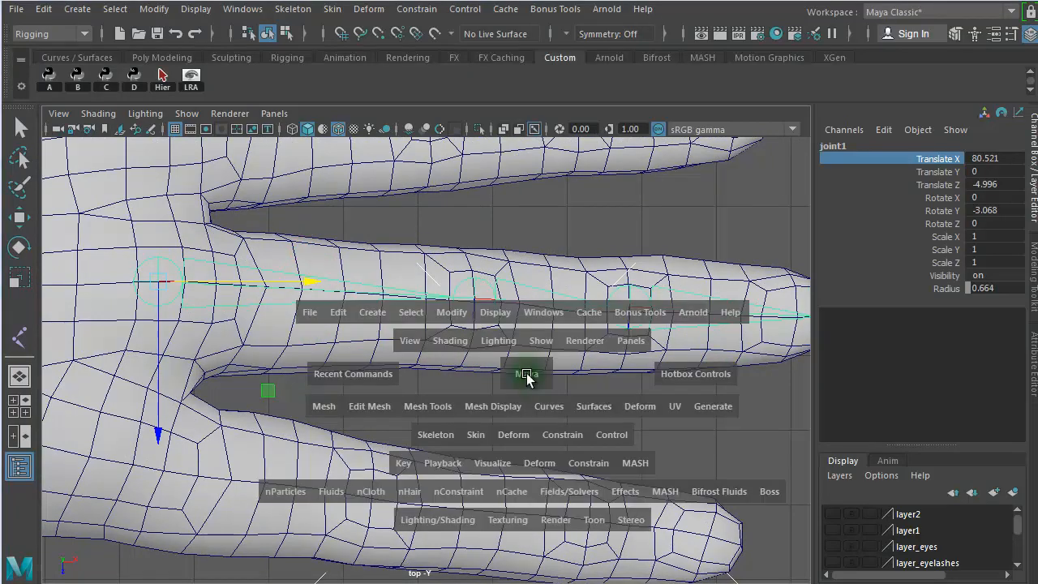
pyautogui.press('space')
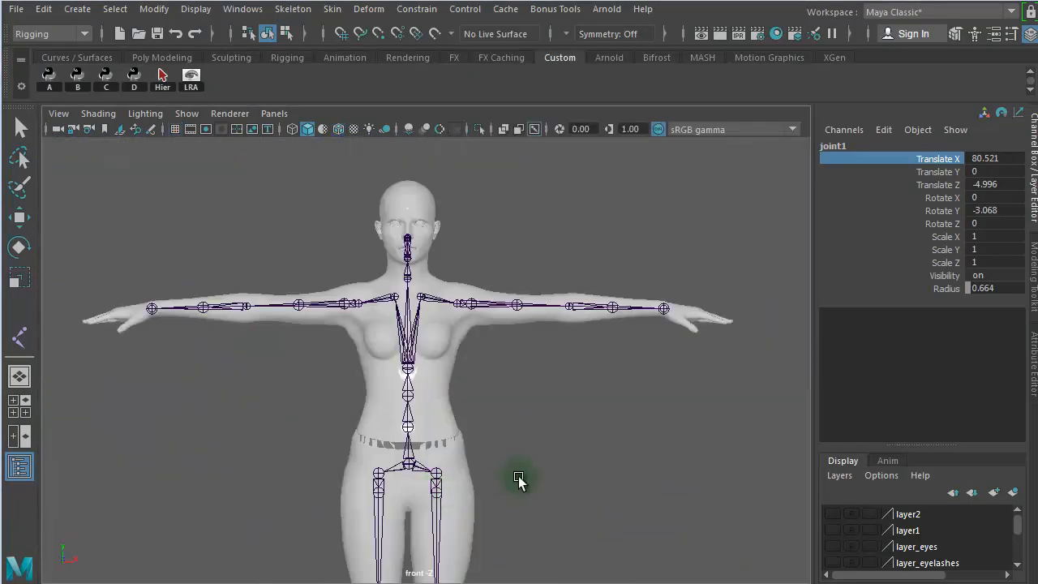
pyautogui.keyDown('alt'); pyautogui.moveTo(551, 473); pyautogui.dragTo(20, 366, button='right'); pyautogui.keyUp('alt')
pyautogui.keyDown('alt'); pyautogui.moveTo(476, 473); pyautogui.dragTo(106, 416, button='right'); pyautogui.keyUp('alt')
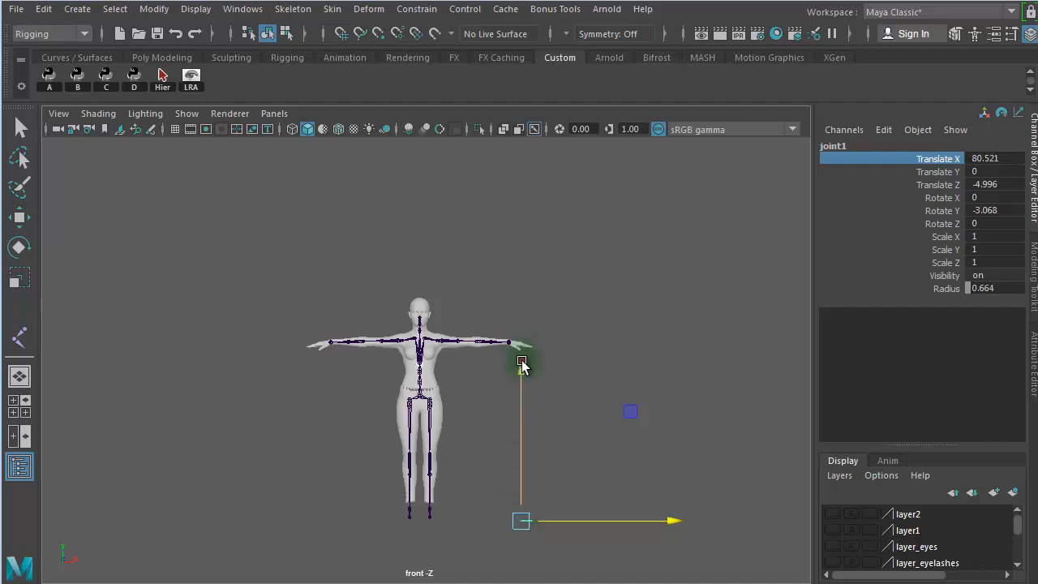
pyautogui.moveTo(521, 364); pyautogui.dragTo(549, 195)
# - Adjust the height of the finger's root joint in the perspective view to a Translate Y of about 139.8
pyautogui.press('space')
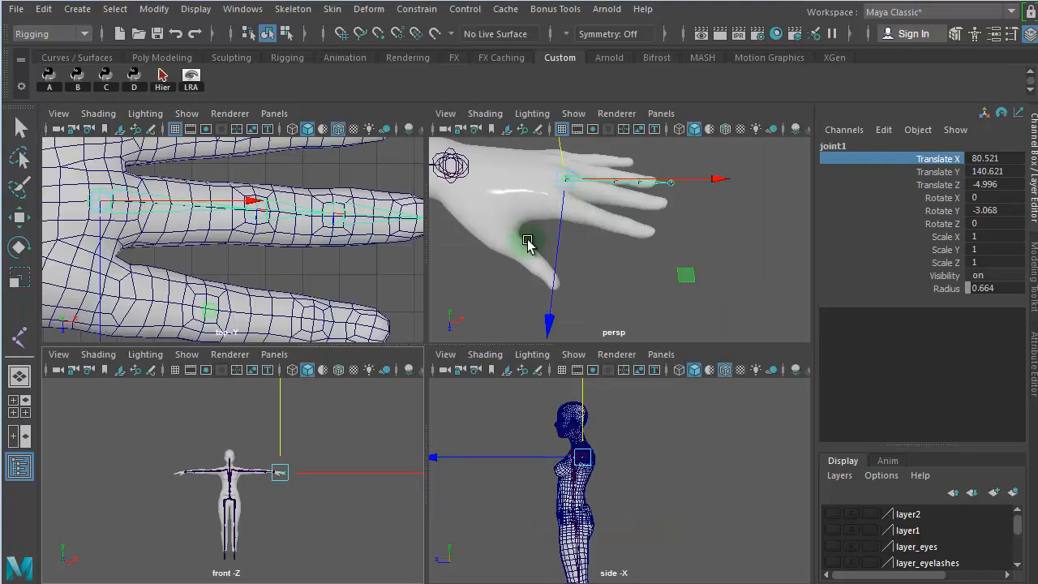
pyautogui.press('space')
pyautogui.keyDown('alt'); pyautogui.moveTo(530, 317); pyautogui.dragTo(475, 270); pyautogui.keyUp('alt')
pyautogui.moveTo(376, 175); pyautogui.dragTo(378, 197)
pyautogui.keyDown('alt'); pyautogui.moveTo(430, 231); pyautogui.dragTo(442, 292); pyautogui.keyUp('alt')
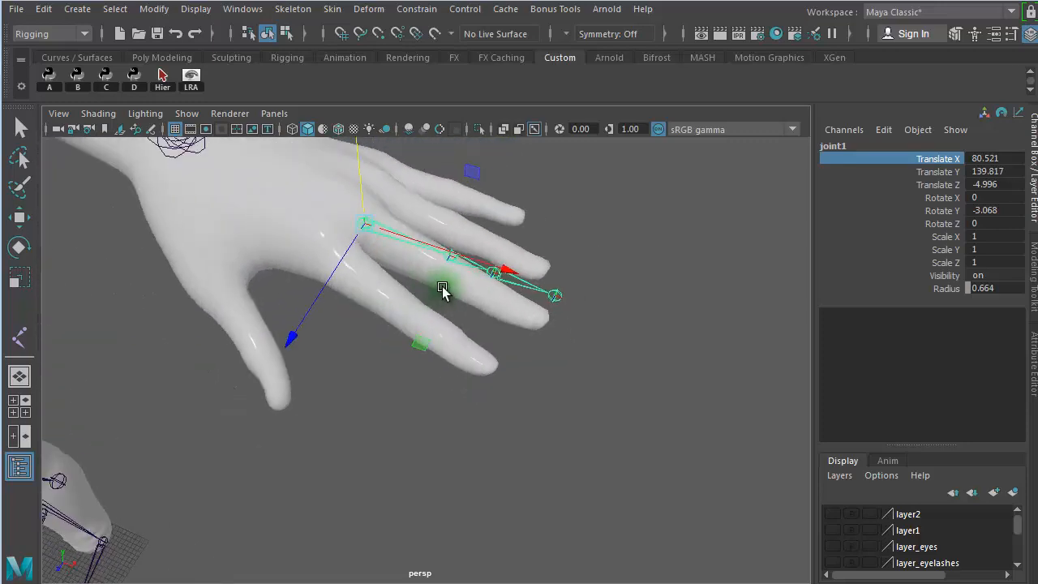
# - Tilt the finger chain down along the middle finger by rotating its root joint to about 0.84, -2.95 and -15.8 in X, Y and Z
pyautogui.press('e')
pyautogui.moveTo(486, 213); pyautogui.dragTo(502, 252)
pyautogui.keyDown('alt'); pyautogui.moveTo(574, 282); pyautogui.dragTo(596, 263); pyautogui.keyUp('alt')
pyautogui.press('space')
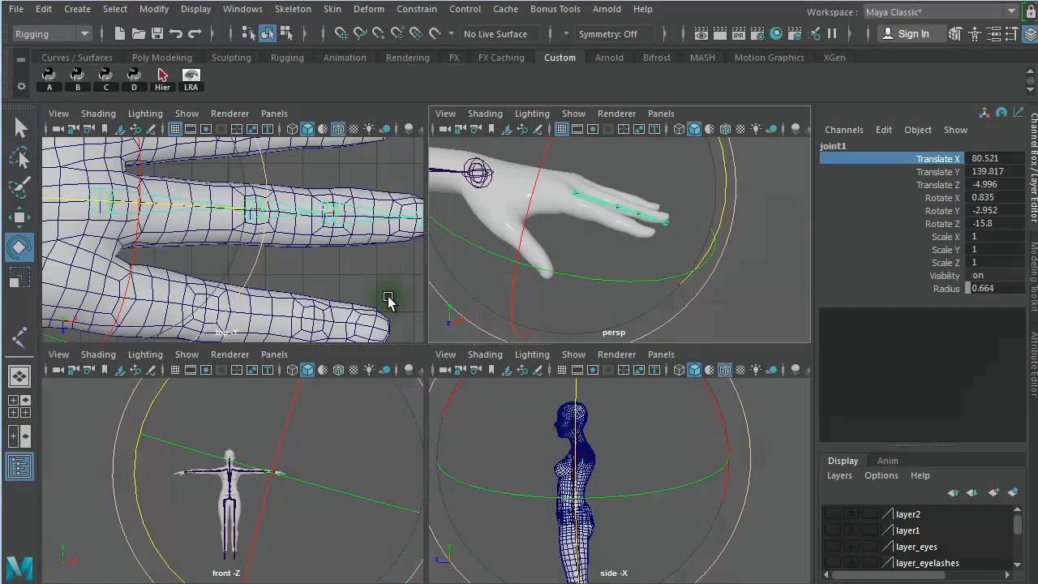
# - Create a new orthographic front camera and return to the four-view layout
pyautogui.press('space')
pyautogui.press('f')
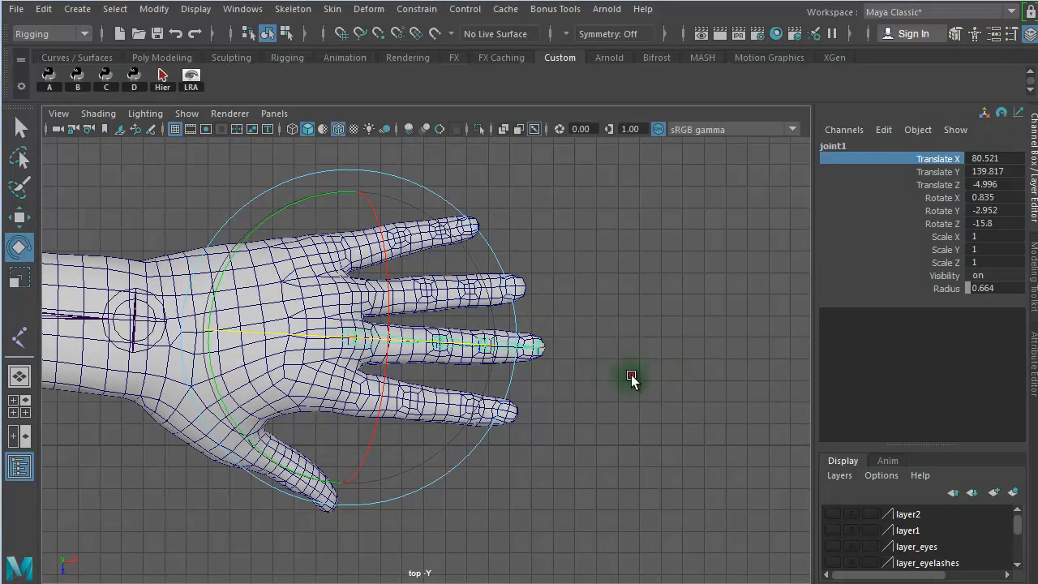
pyautogui.click(631, 377)
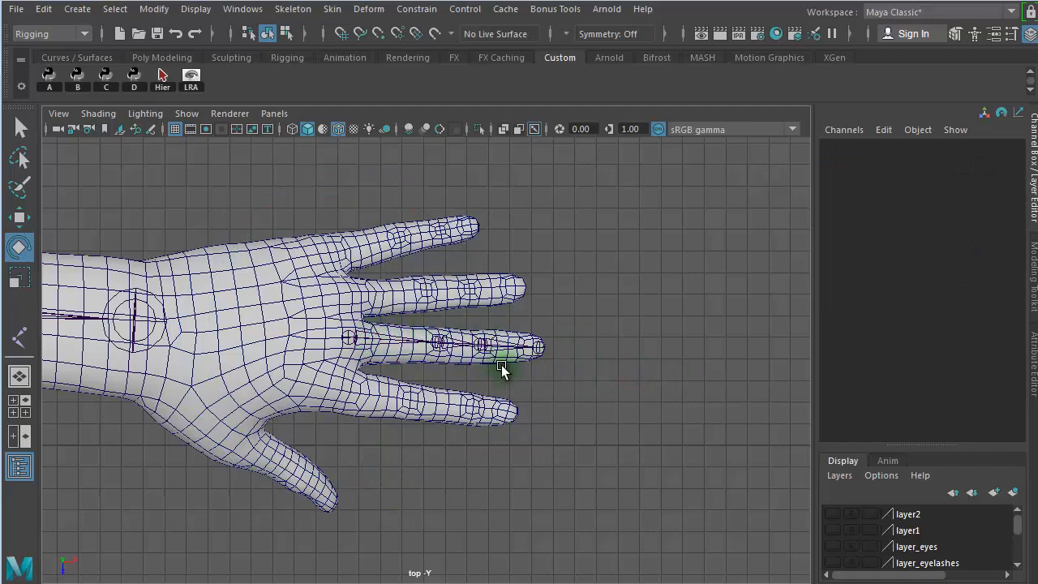
pyautogui.keyDown('alt'); pyautogui.moveTo(503, 365); pyautogui.dragTo(776, 355, button='right'); pyautogui.keyUp('alt')
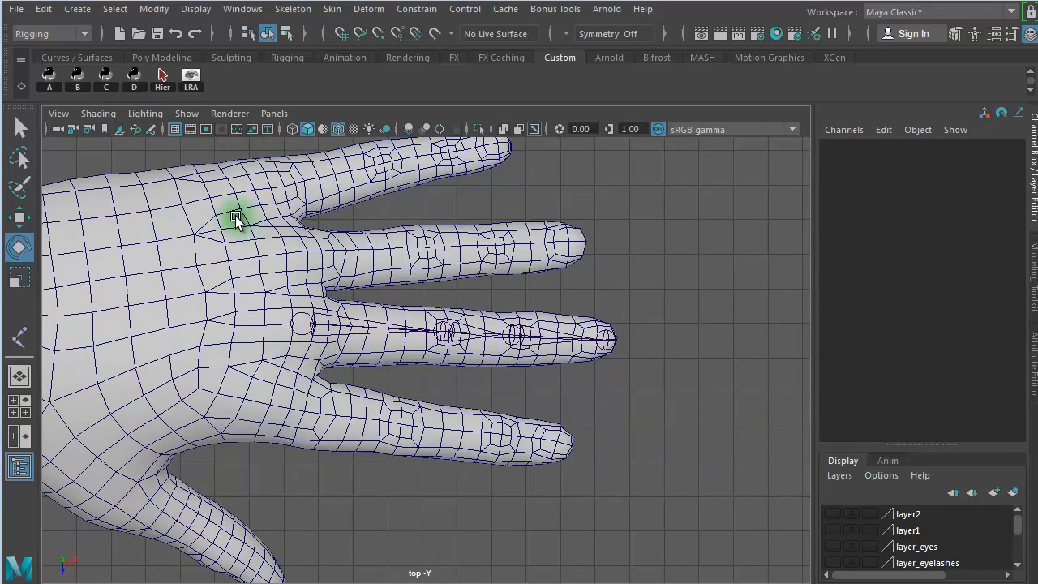
pyautogui.click(274, 113)
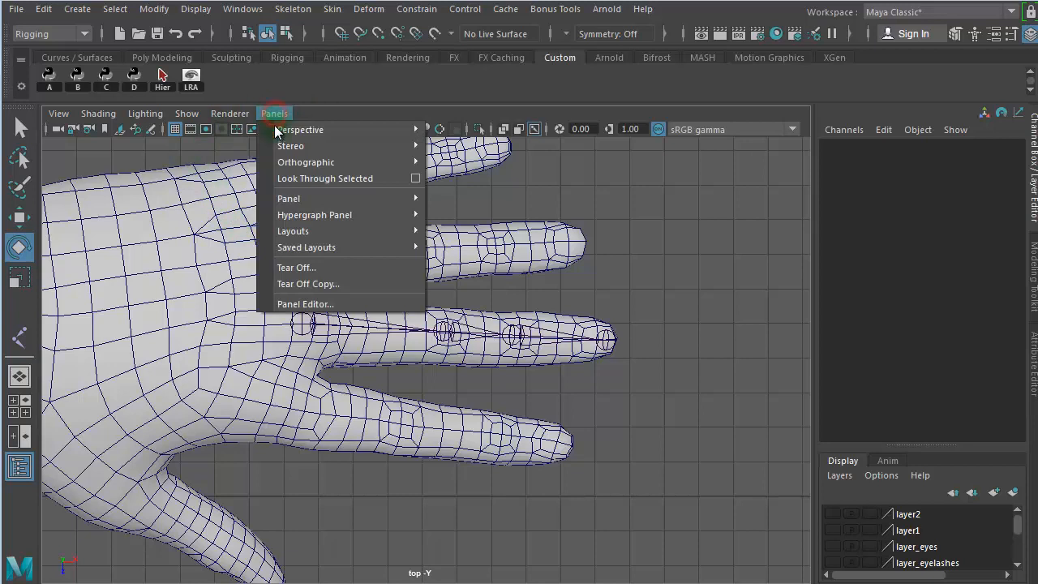
pyautogui.moveTo(331, 162)
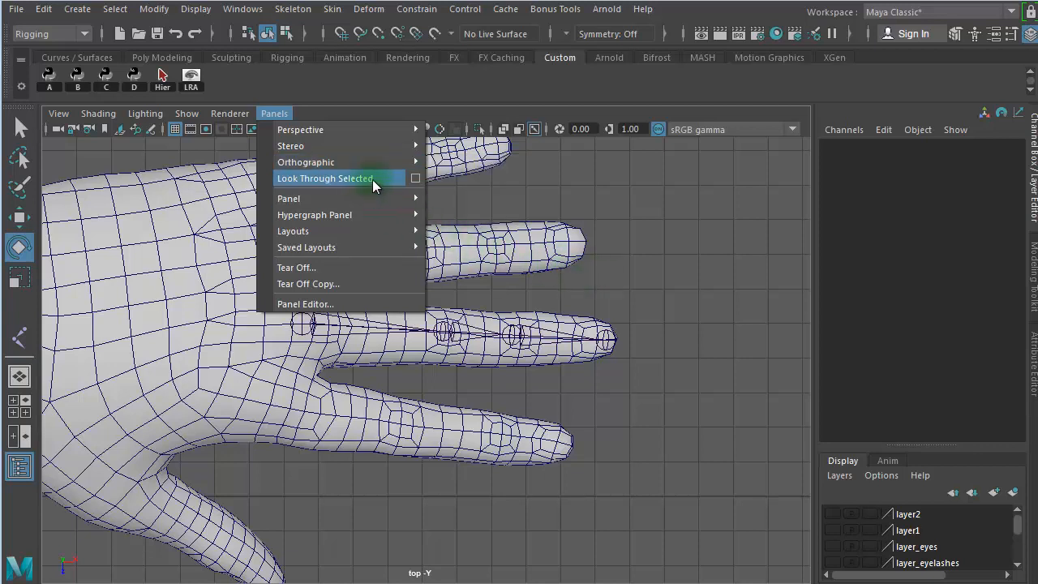
pyautogui.moveTo(479, 214)
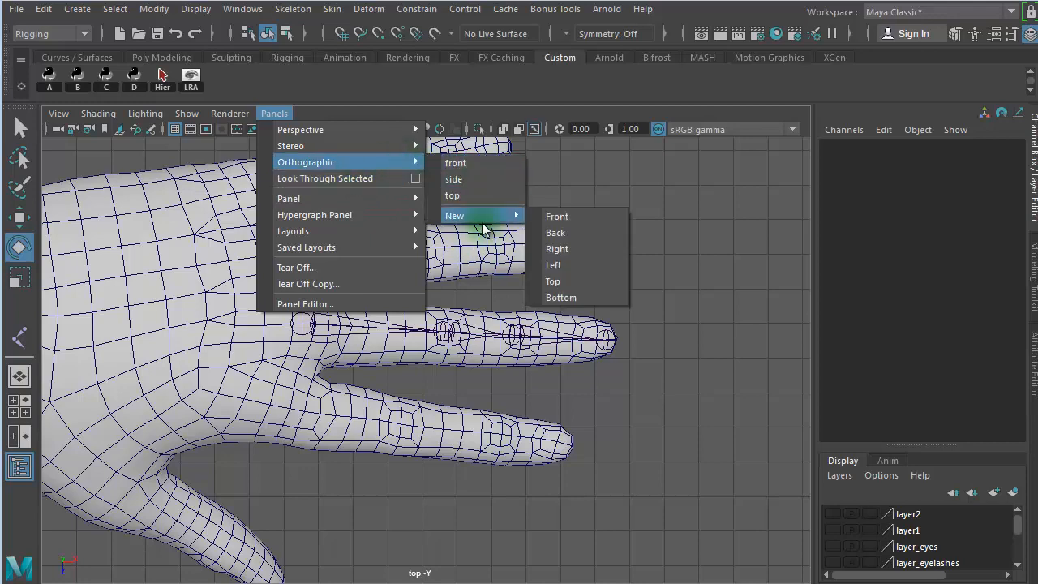
pyautogui.click(570, 216)
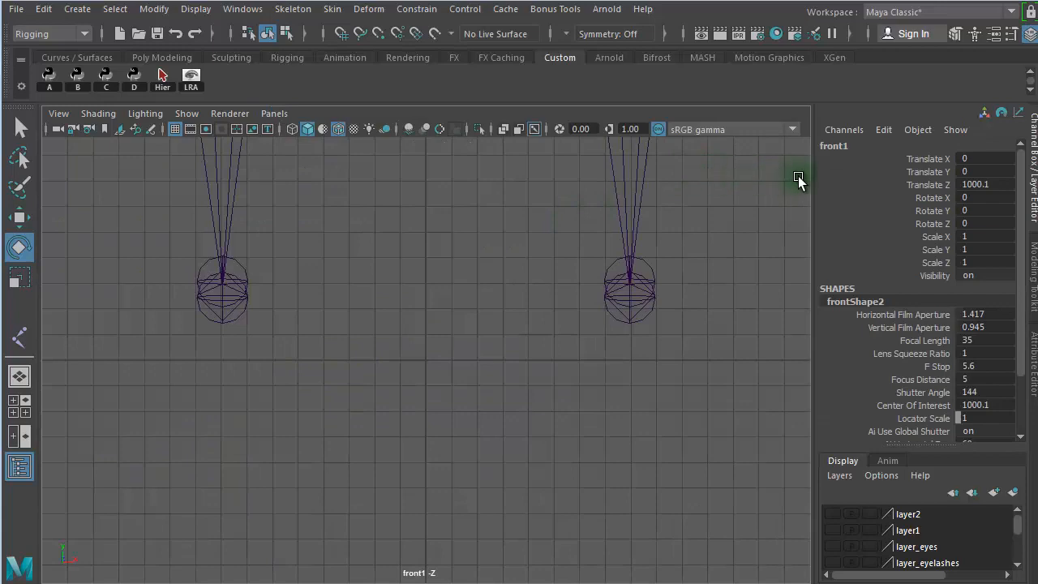
pyautogui.click(12, 406)
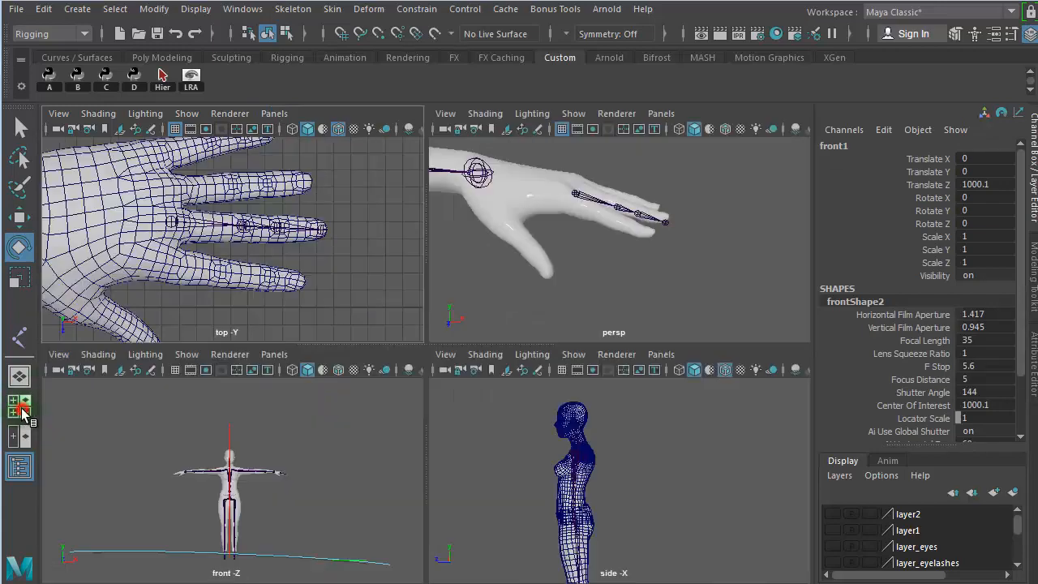
# - Move the new front camera to the character's arm in the perspective view, at about 60.5, 129.1 and -20.8 in X, Y and Z
pyautogui.click(656, 300)
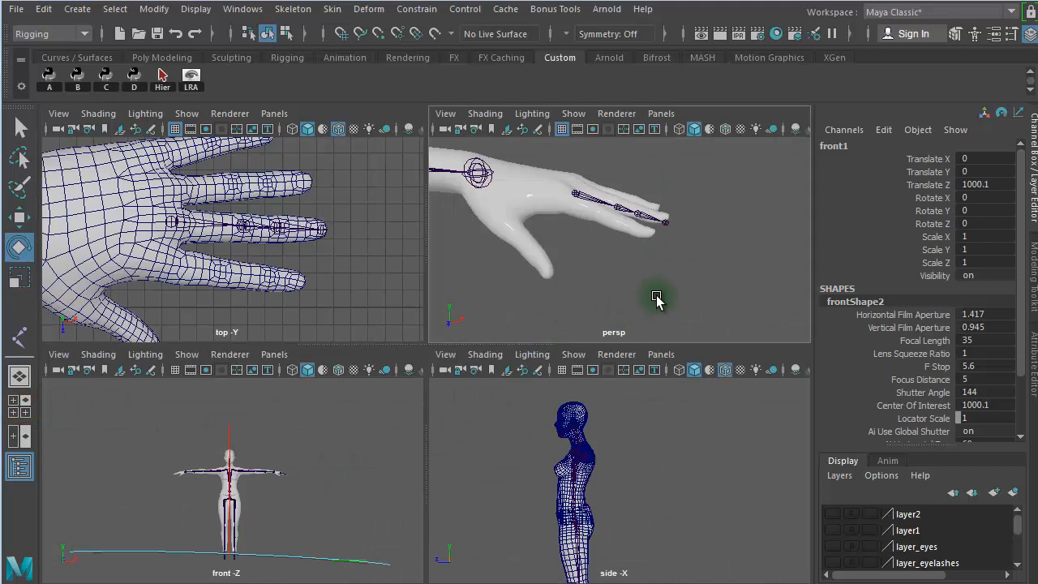
pyautogui.press('w')
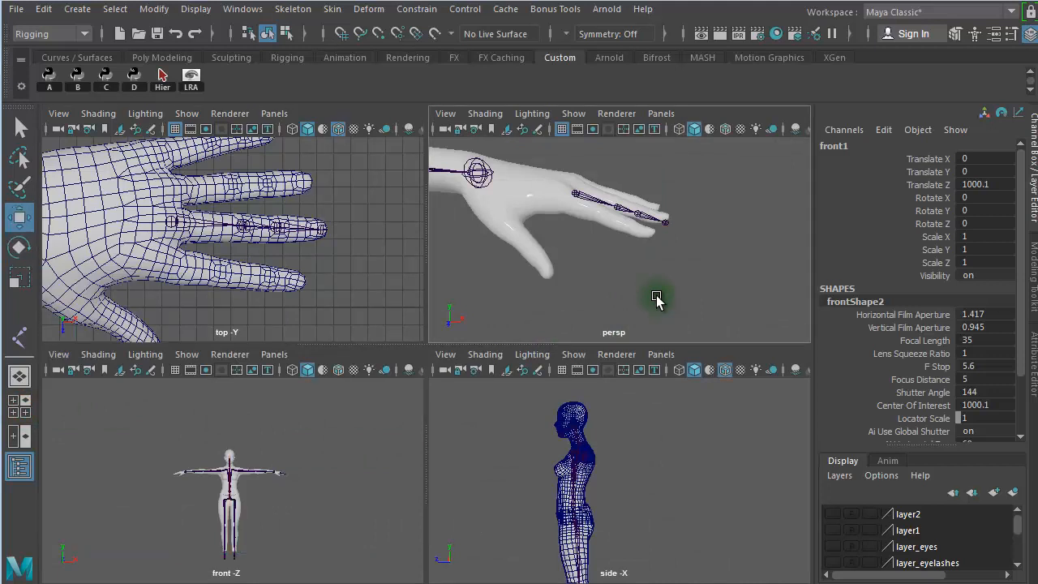
pyautogui.press('f')
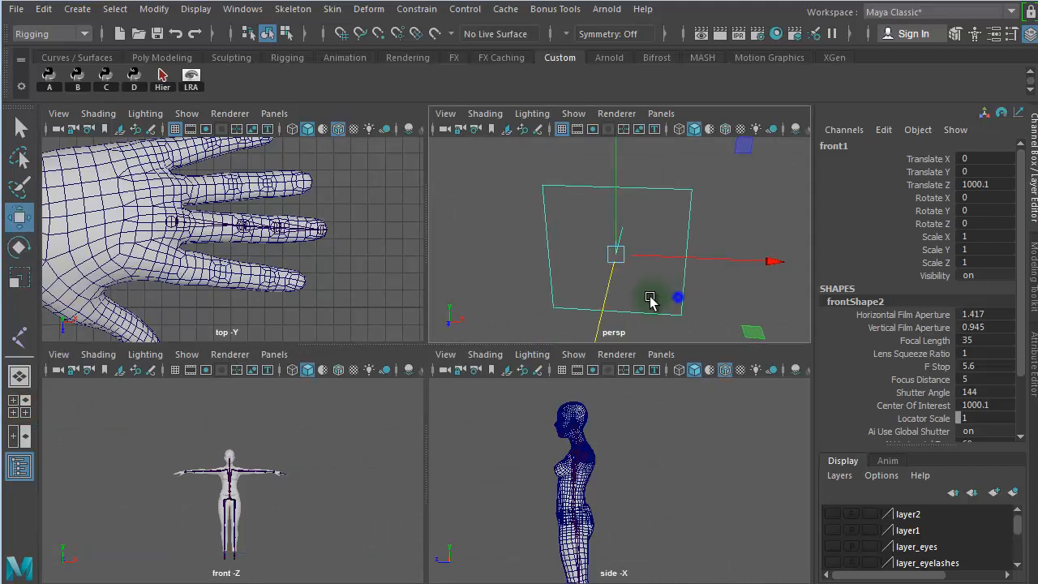
pyautogui.scroll(-3, 521, 282)
pyautogui.press('space')
pyautogui.keyDown('alt'); pyautogui.moveTo(649, 308); pyautogui.dragTo(247, 325); pyautogui.keyUp('alt')
pyautogui.moveTo(272, 405); pyautogui.dragTo(378, 348)
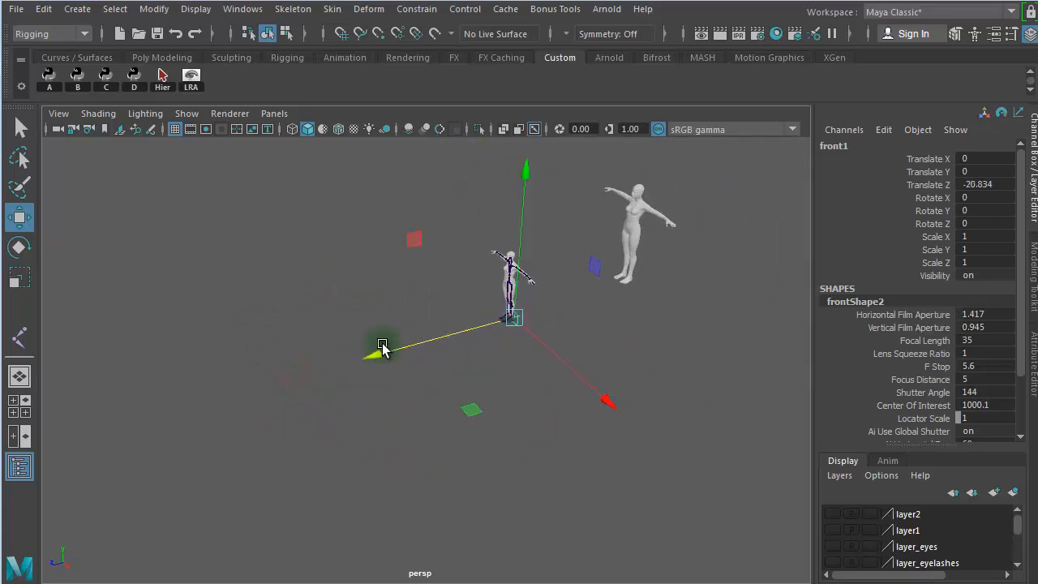
pyautogui.moveTo(537, 220); pyautogui.dragTo(531, 114)
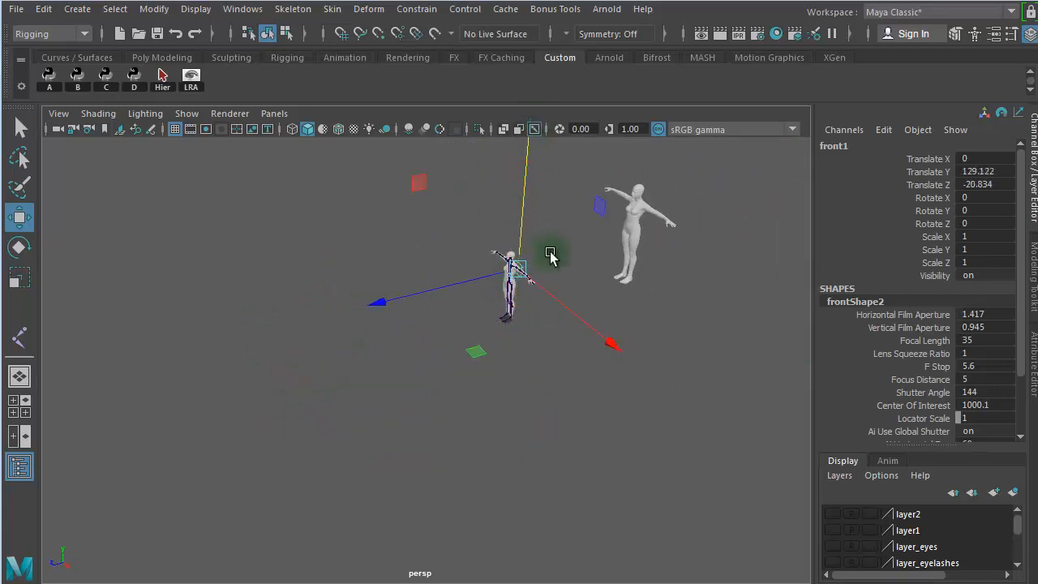
pyautogui.moveTo(549, 253); pyautogui.dragTo(606, 345)
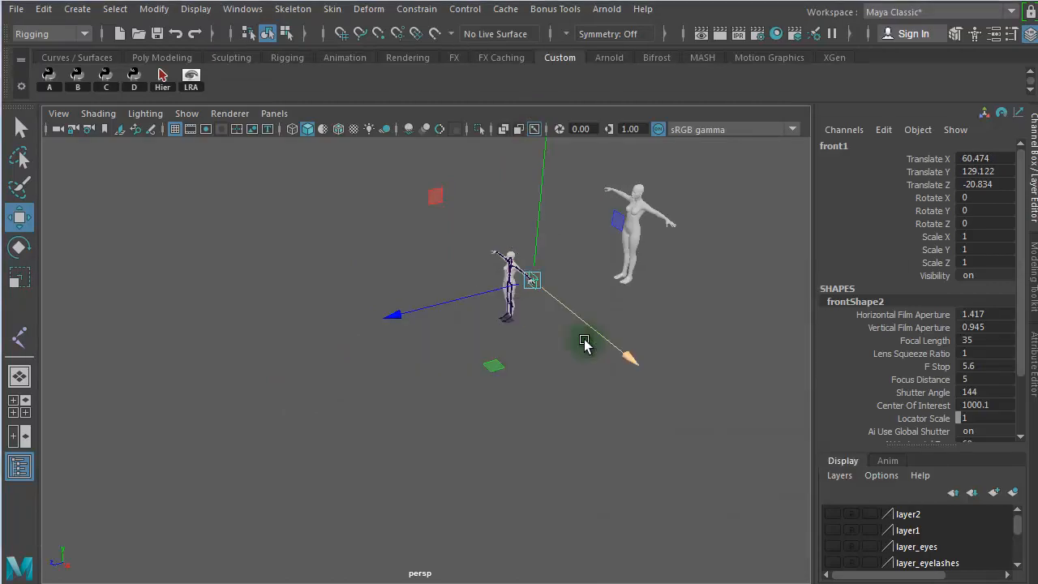
# - Place the front camera beside the middle finger in the top view, at a Translate X of about 83.3 and Translate Z of about -3.4
pyautogui.press('space')
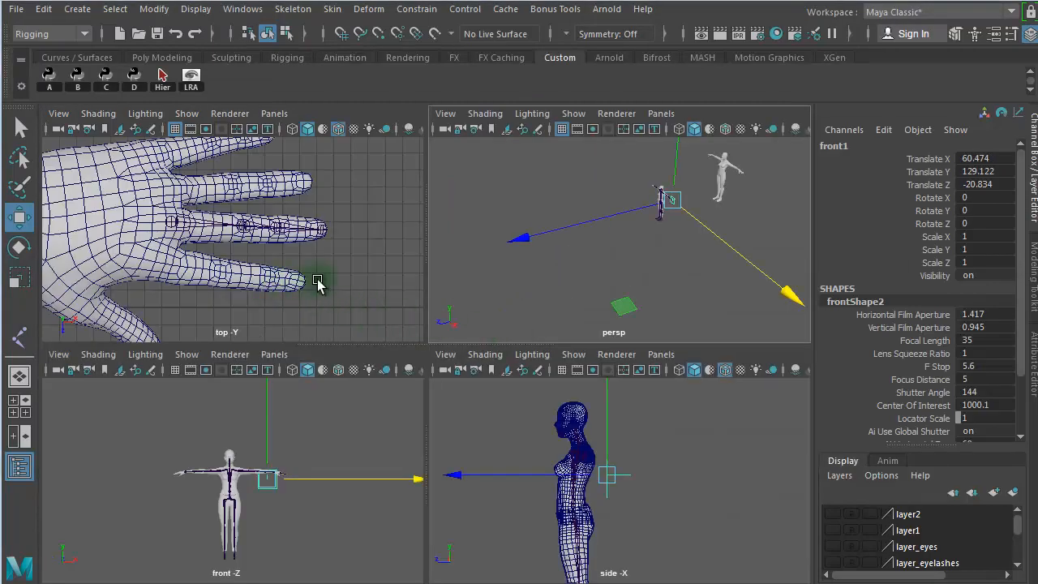
pyautogui.press('space')
pyautogui.scroll(-6, 312, 293)
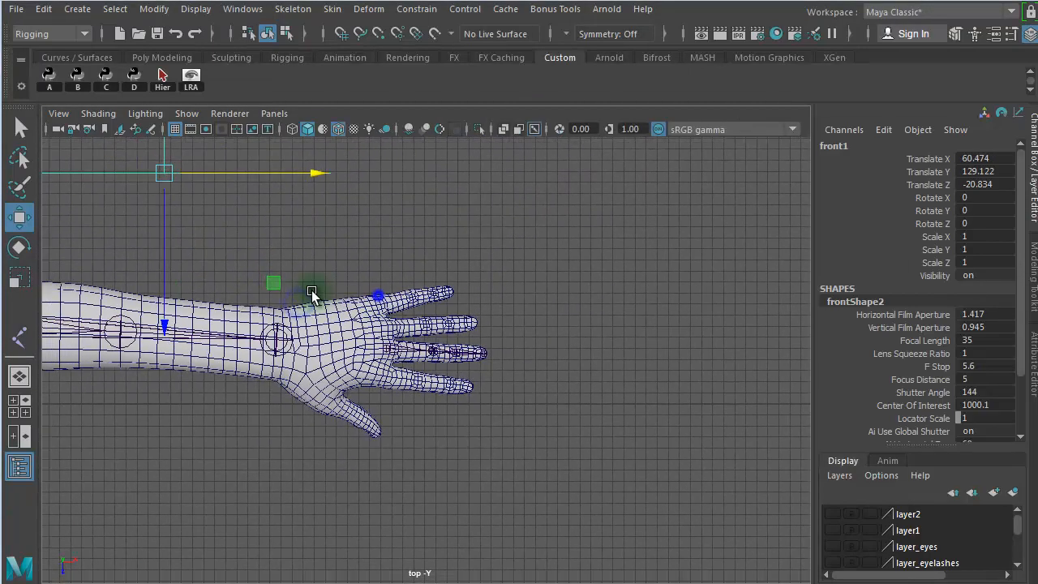
pyautogui.moveTo(166, 175); pyautogui.dragTo(251, 228)
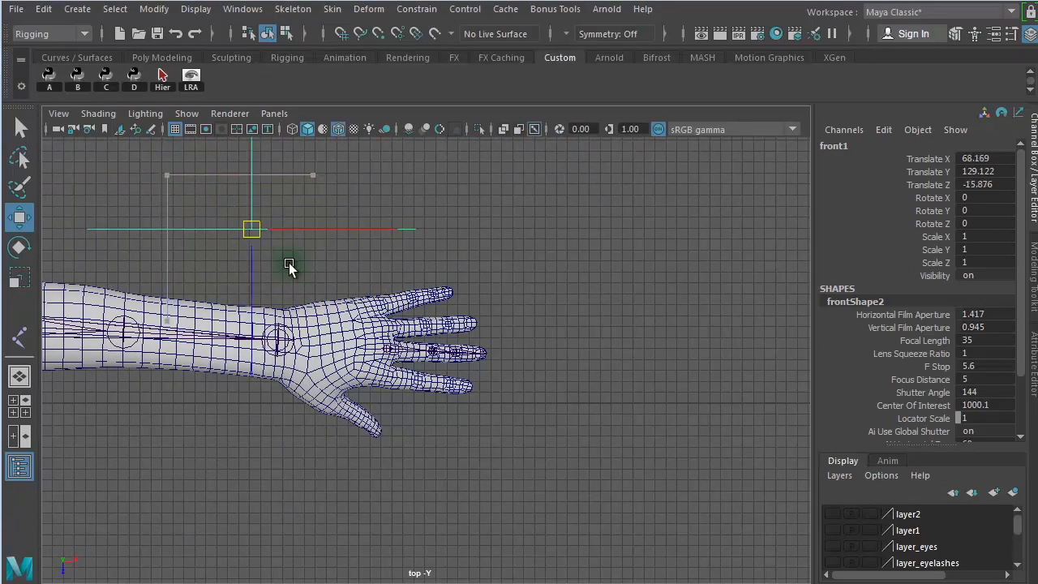
pyautogui.moveTo(289, 263); pyautogui.dragTo(420, 372)
pyautogui.keyDown('alt'); pyautogui.moveTo(395, 373); pyautogui.dragTo(845, 397, button='right'); pyautogui.keyUp('alt')
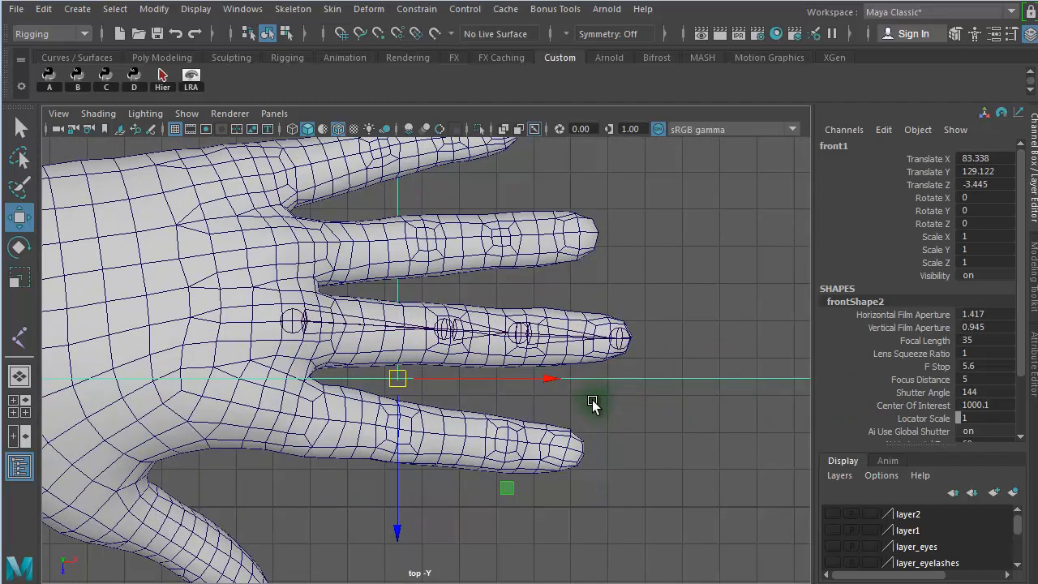
# - Rotate the front camera to a Rotate Y of about -4.03 to line it up with the middle finger
pyautogui.press('e')
pyautogui.moveTo(625, 332); pyautogui.dragTo(438, 312)
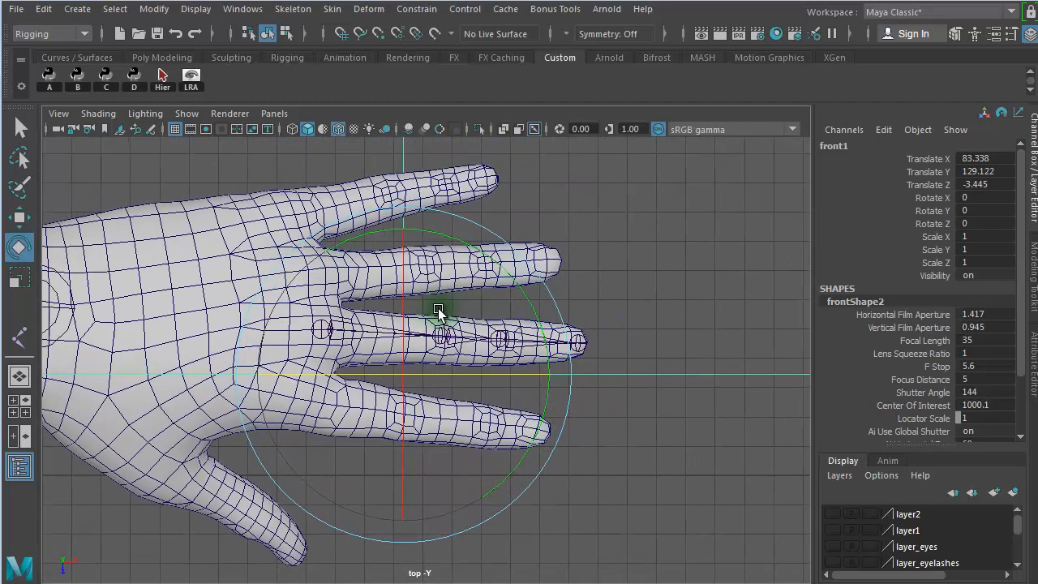
pyautogui.moveTo(538, 320); pyautogui.dragTo(545, 333)
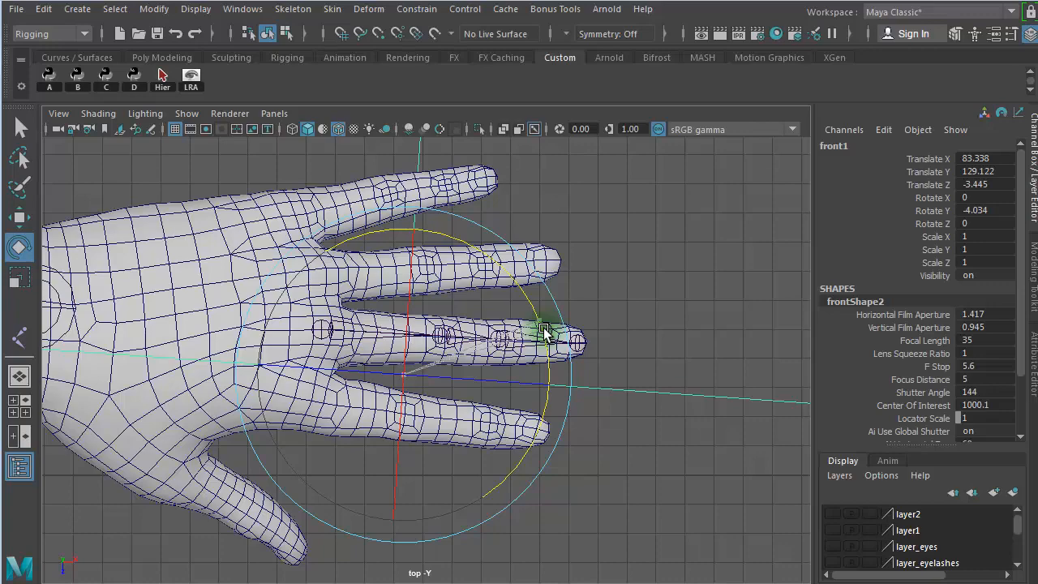
# - Resize the four-view layout so the upper views are slightly taller than the lower ones
pyautogui.scroll(-3, 547, 316)
pyautogui.press('space')
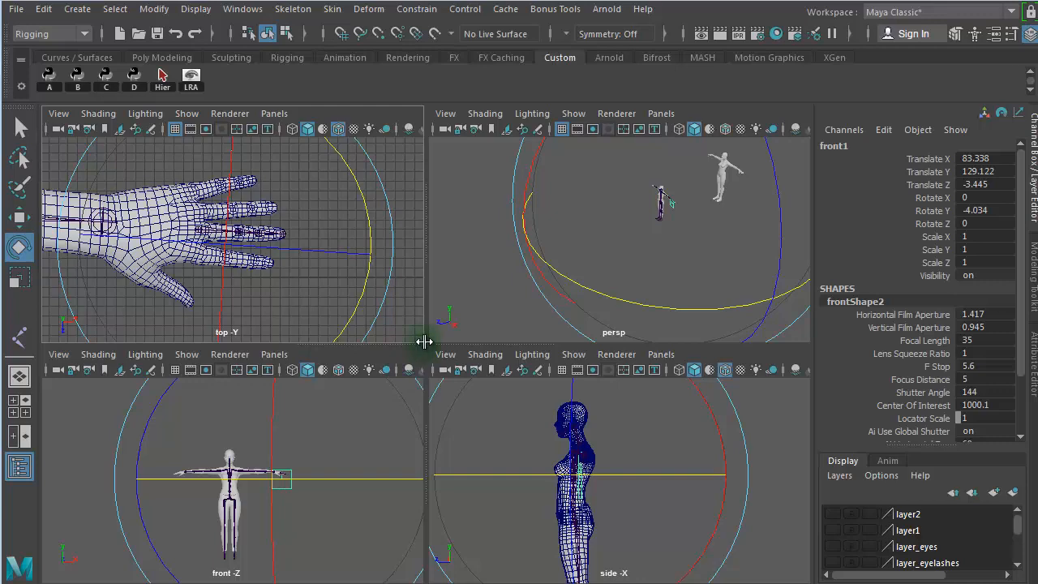
pyautogui.moveTo(434, 343); pyautogui.dragTo(430, 519)
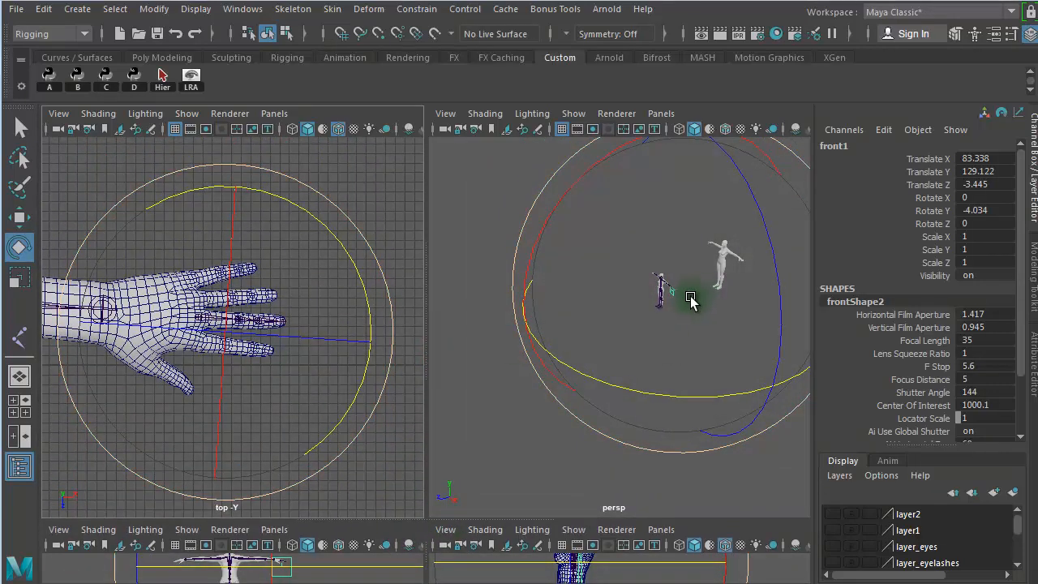
pyautogui.click(432, 516)
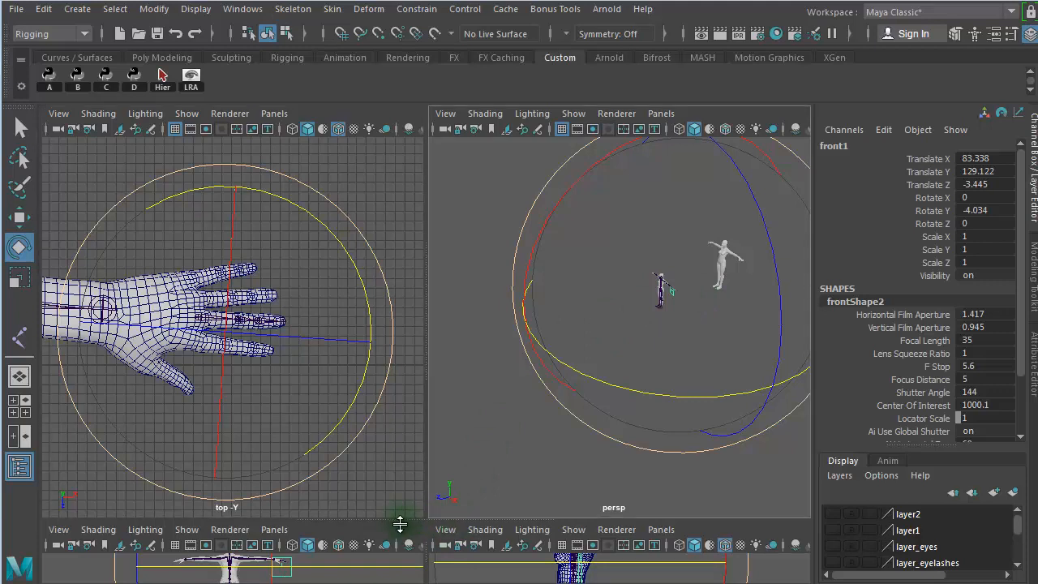
pyautogui.moveTo(400, 523); pyautogui.dragTo(419, 399)
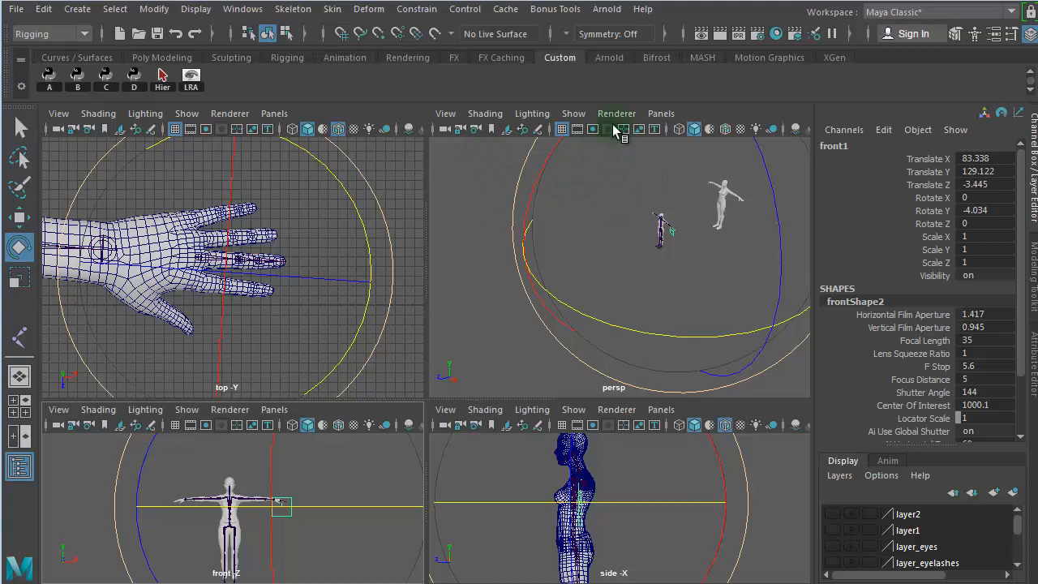
# - Show the front1 orthographic camera in place of the perspective view and frame the middle finger joints in it
pyautogui.click(661, 114)
pyautogui.moveTo(711, 130)
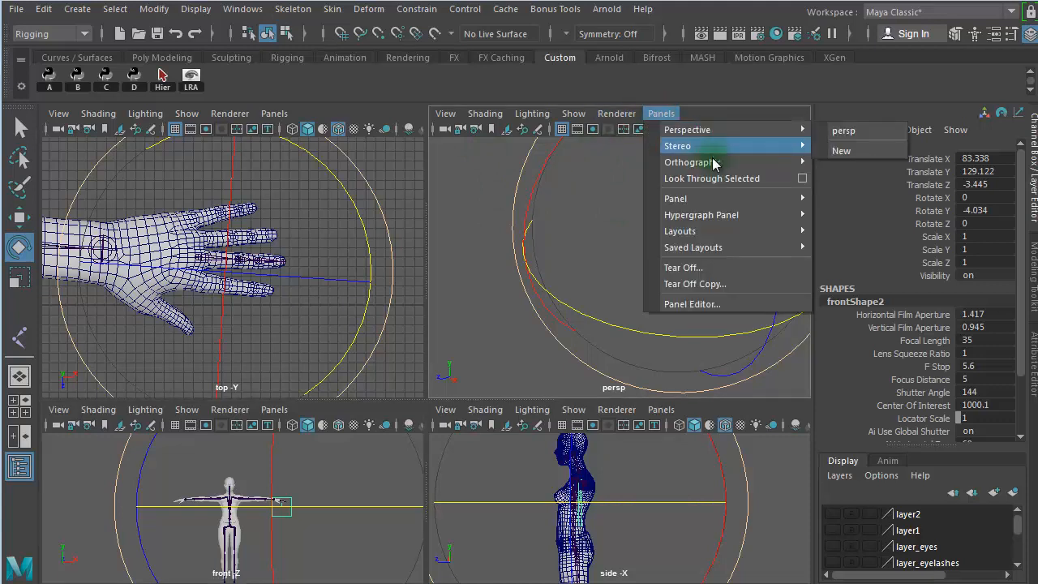
pyautogui.moveTo(725, 162)
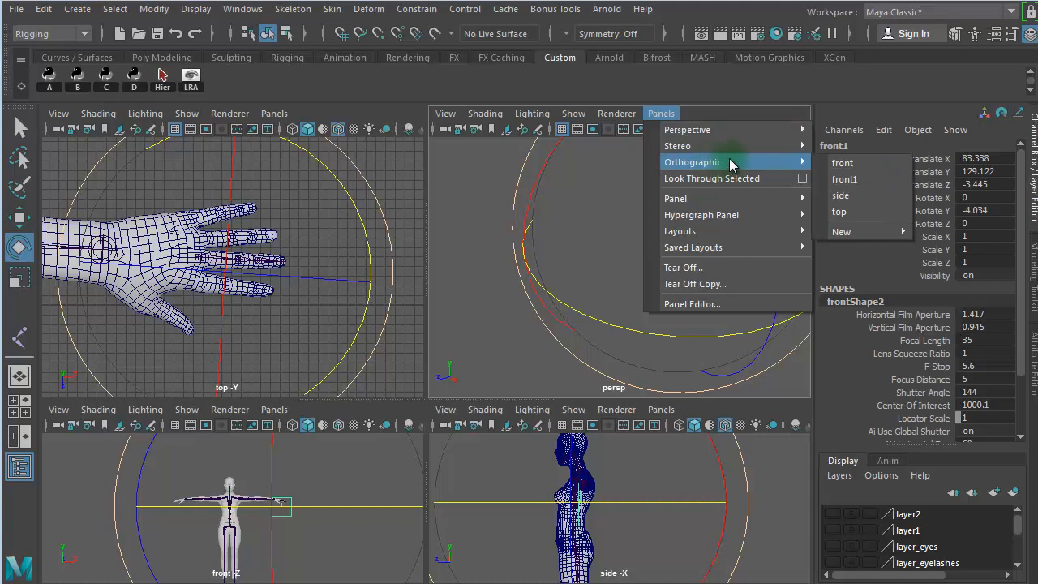
pyautogui.click(847, 179)
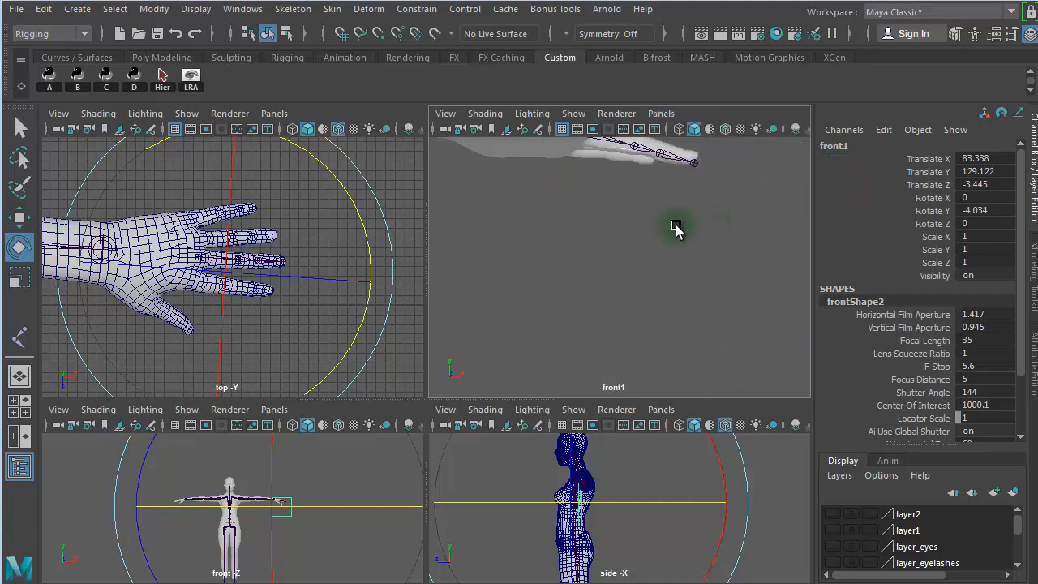
pyautogui.keyDown('alt'); pyautogui.moveTo(676, 230); pyautogui.dragTo(653, 310, button='middle'); pyautogui.keyUp('alt')
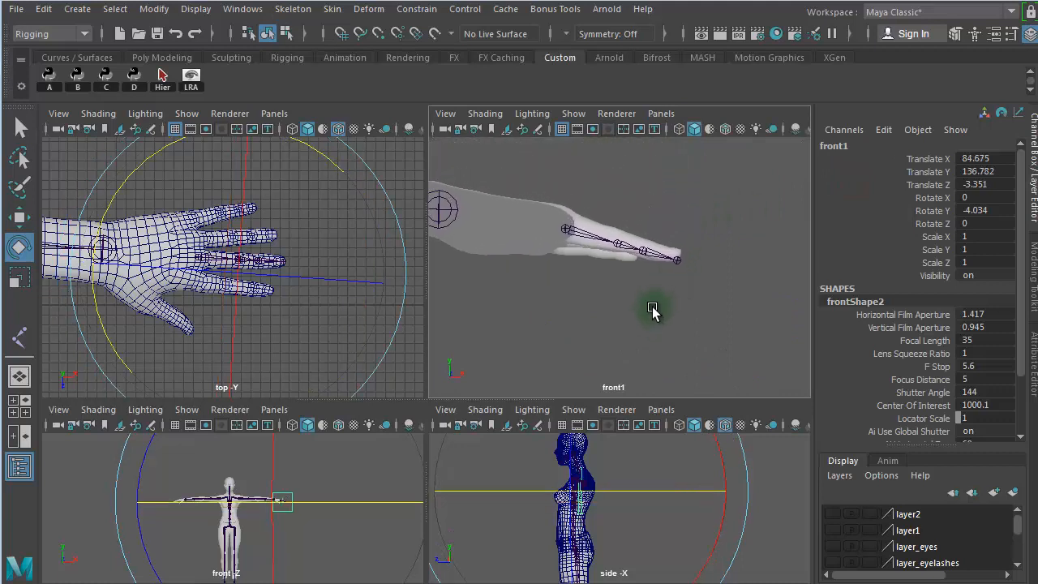
pyautogui.keyDown('alt'); pyautogui.moveTo(652, 302); pyautogui.dragTo(724, 297, button='right'); pyautogui.keyUp('alt')
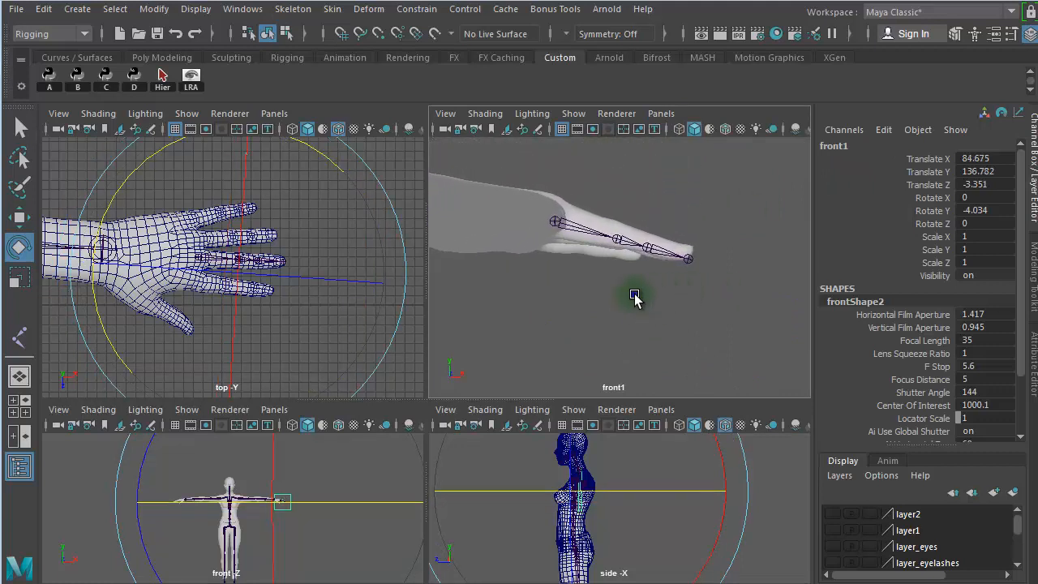
pyautogui.keyDown('alt'); pyautogui.moveTo(633, 295); pyautogui.dragTo(800, 291, button='right'); pyautogui.keyUp('alt')
pyautogui.keyDown('alt'); pyautogui.moveTo(731, 295); pyautogui.dragTo(741, 316, button='middle'); pyautogui.keyUp('alt')
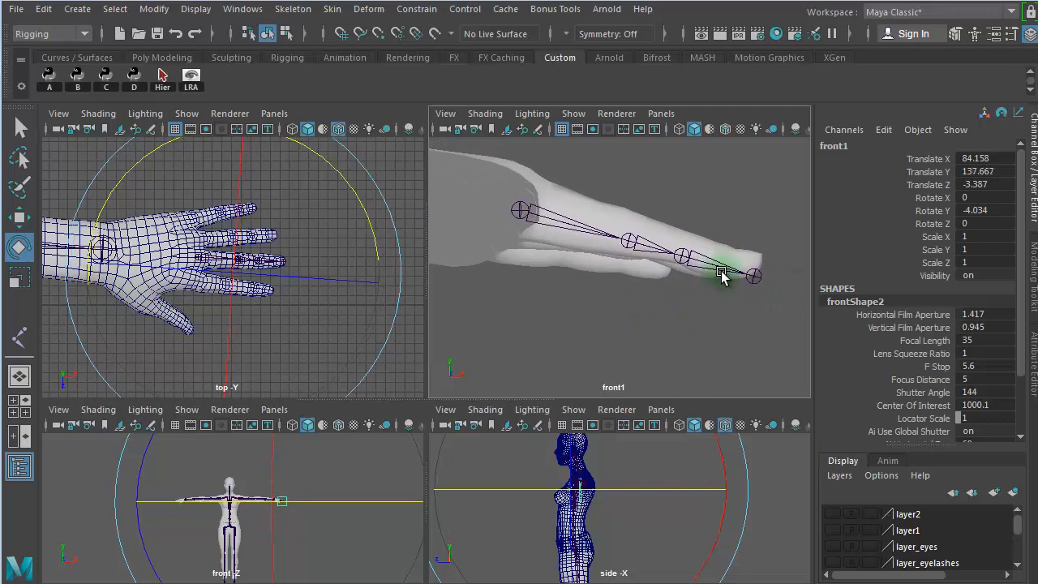
# - Enable wireframe on shaded in the front1 view and frame the finger closely
pyautogui.click(725, 133)
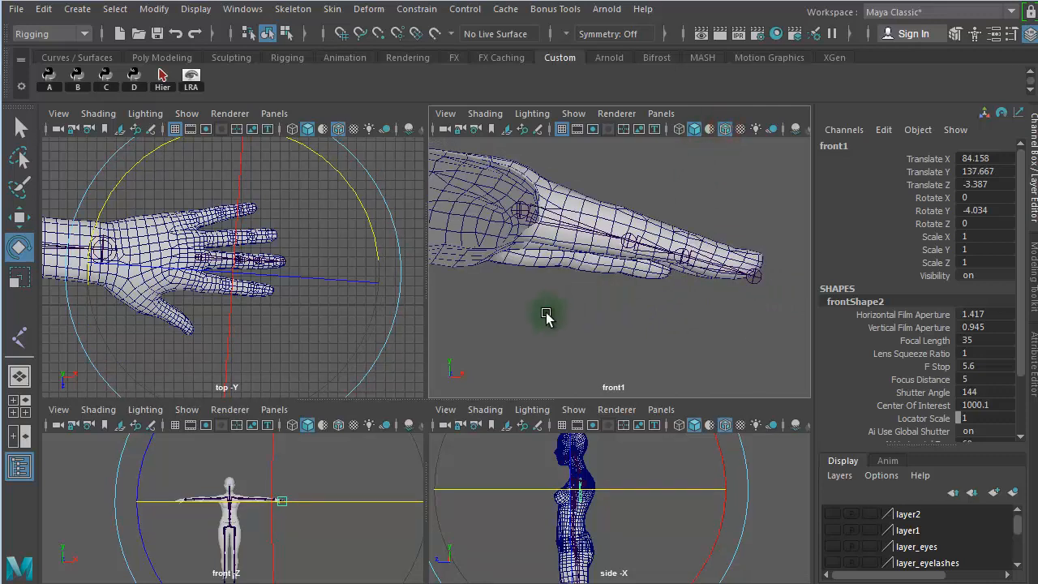
pyautogui.keyDown('alt'); pyautogui.moveTo(548, 315); pyautogui.dragTo(716, 315, button='right'); pyautogui.keyUp('alt')
pyautogui.keyDown('alt'); pyautogui.moveTo(690, 315); pyautogui.dragTo(693, 333, button='middle'); pyautogui.keyUp('alt')
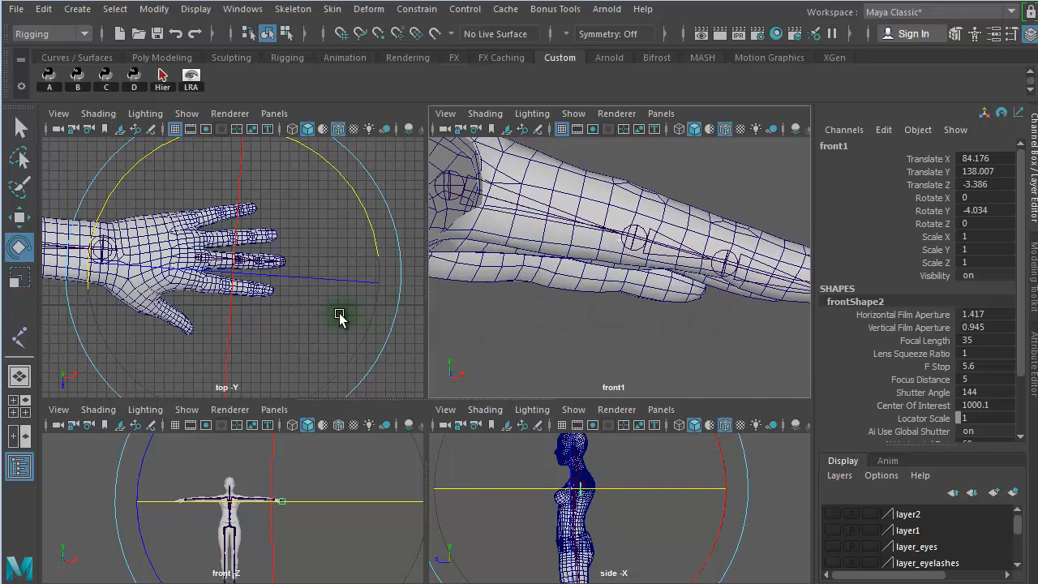
# - Rotate the finger's root joint in the front1 view to about 0.6, -3.01 and -11.28 in X, Y and Z
pyautogui.click(585, 226)
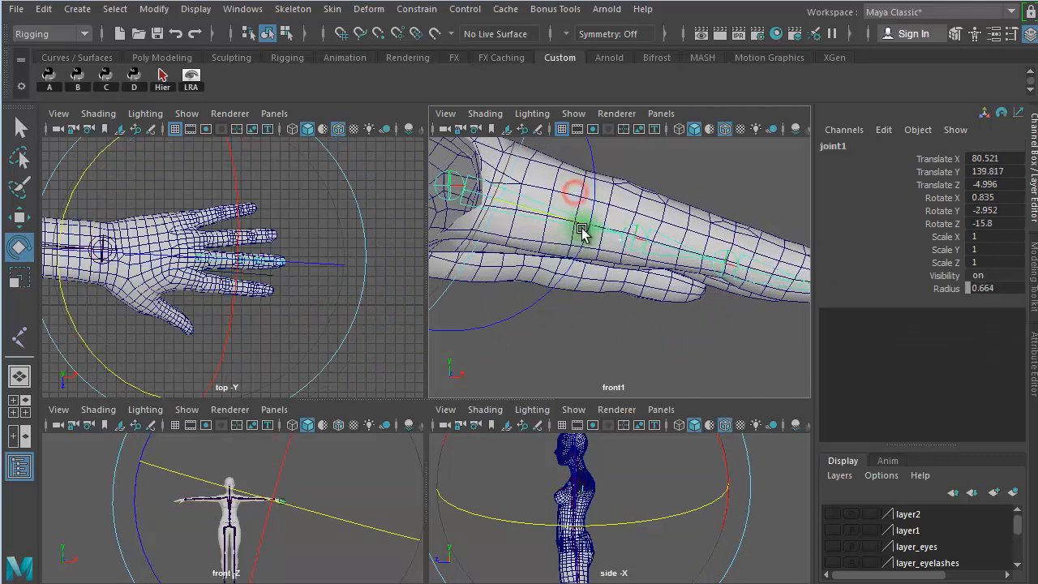
pyautogui.moveTo(593, 204); pyautogui.dragTo(596, 188)
pyautogui.keyDown('alt'); pyautogui.moveTo(605, 298); pyautogui.dragTo(684, 359); pyautogui.keyUp('alt')
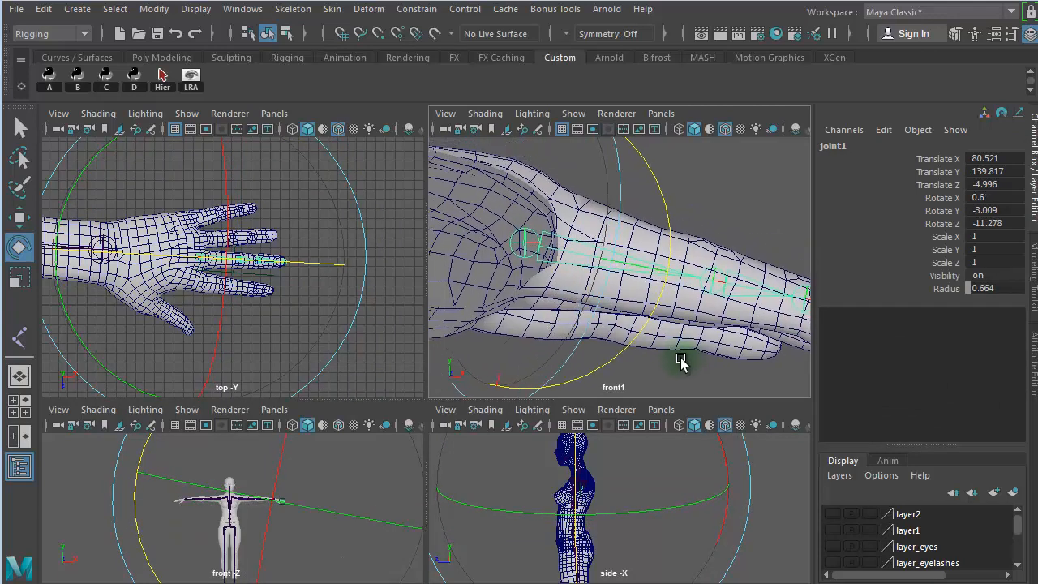
pyautogui.press('w')
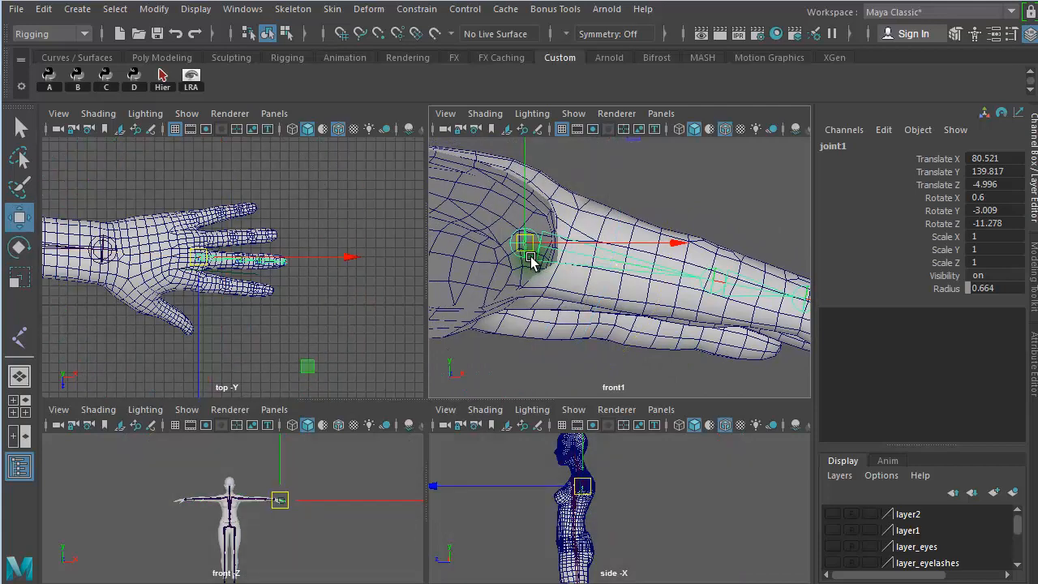
# - Raise the finger's root joint to about 139.96 in Y and rotate it to about -14.43 in Z in the front1 view
pyautogui.moveTo(531, 252); pyautogui.dragTo(533, 245)
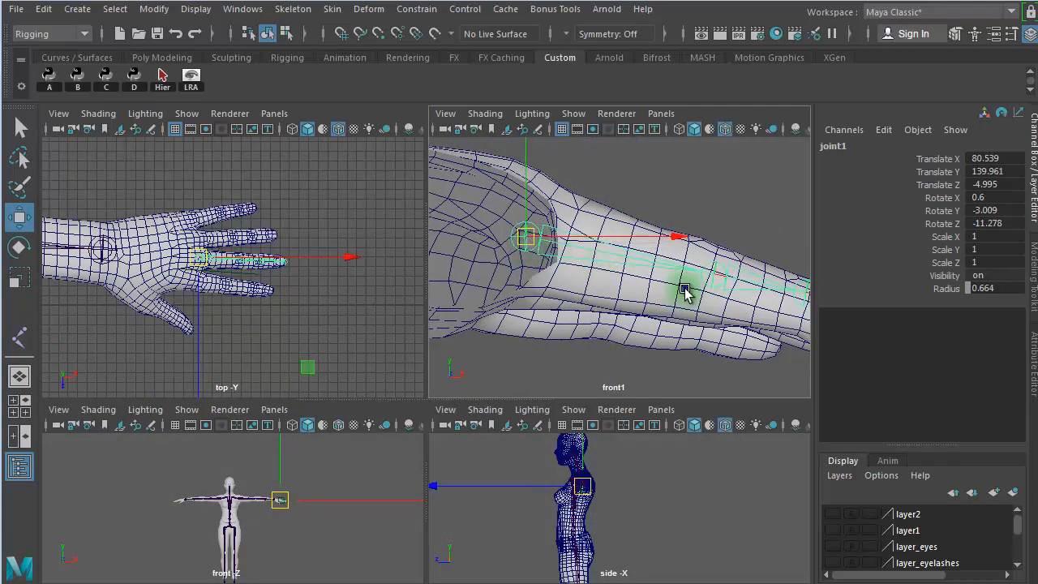
pyautogui.keyDown('alt'); pyautogui.moveTo(683, 288); pyautogui.dragTo(614, 291, button='right'); pyautogui.keyUp('alt')
pyautogui.keyDown('alt'); pyautogui.moveTo(621, 290); pyautogui.dragTo(614, 292, button='middle'); pyautogui.keyUp('alt')
pyautogui.press('e')
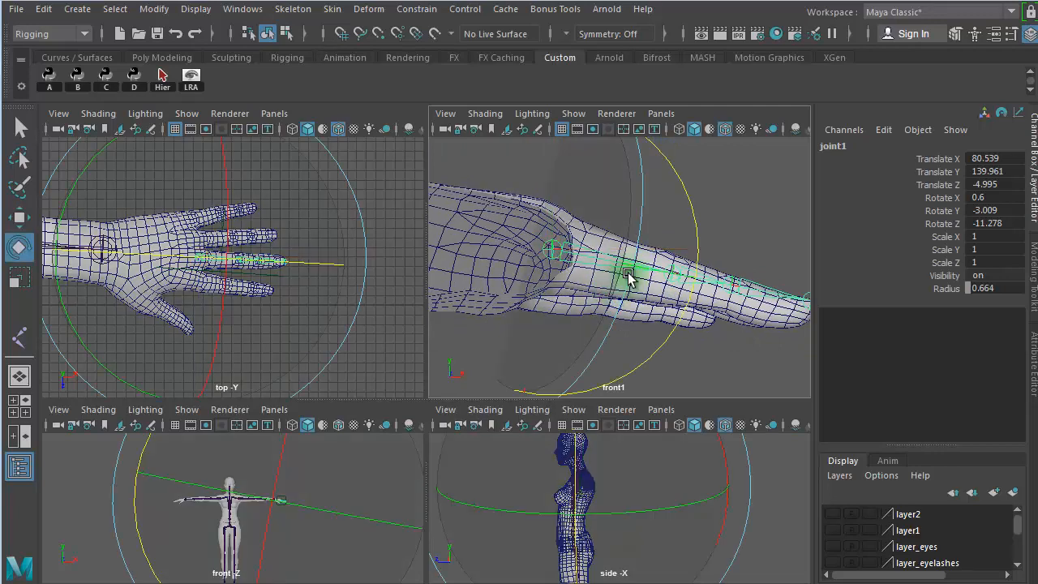
pyautogui.moveTo(694, 233); pyautogui.dragTo(695, 236)
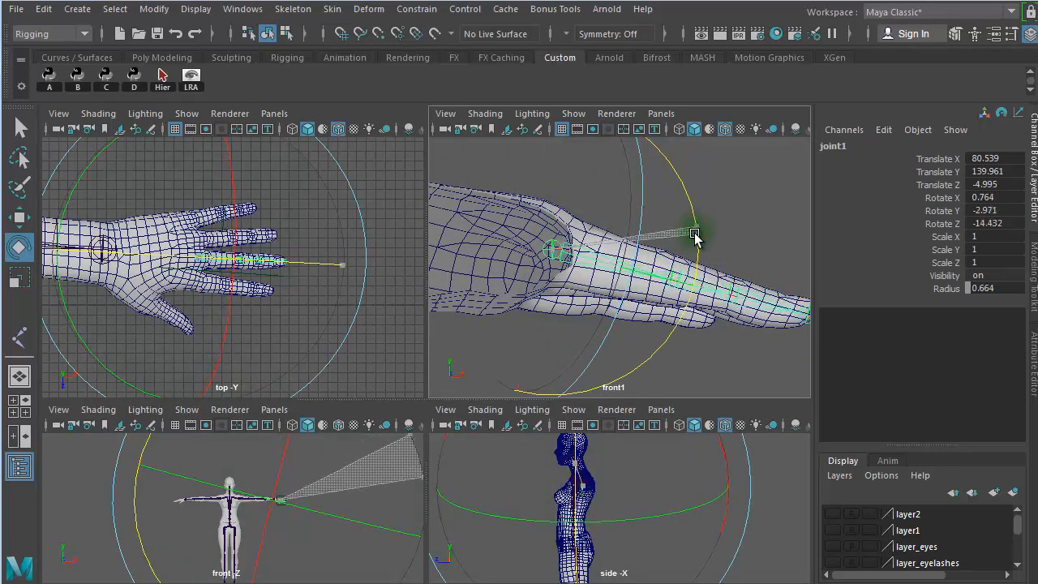
# - Slide the finger's second joint back along its own X axis to about 4.07 to match the knuckle
pyautogui.keyDown('alt'); pyautogui.moveTo(605, 290); pyautogui.dragTo(718, 290, button='right'); pyautogui.keyUp('alt')
pyautogui.keyDown('alt'); pyautogui.moveTo(730, 291); pyautogui.dragTo(533, 262, button='middle'); pyautogui.keyUp('alt')
pyautogui.keyDown('alt'); pyautogui.moveTo(585, 316); pyautogui.dragTo(642, 318, button='right'); pyautogui.keyUp('alt')
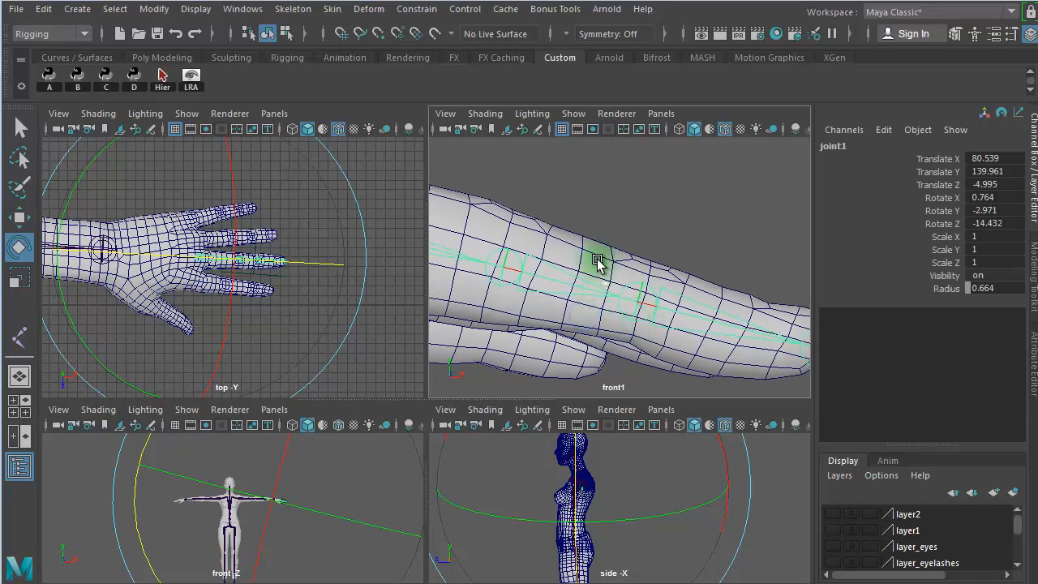
pyautogui.moveTo(598, 260); pyautogui.dragTo(597, 306)
pyautogui.click(936, 159)
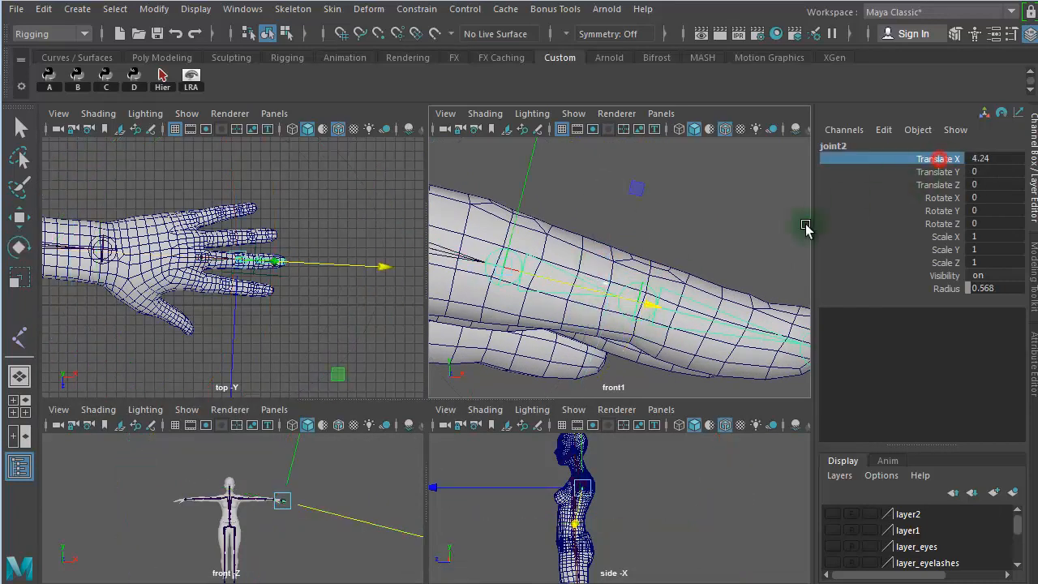
pyautogui.moveTo(652, 304); pyautogui.dragTo(638, 300)
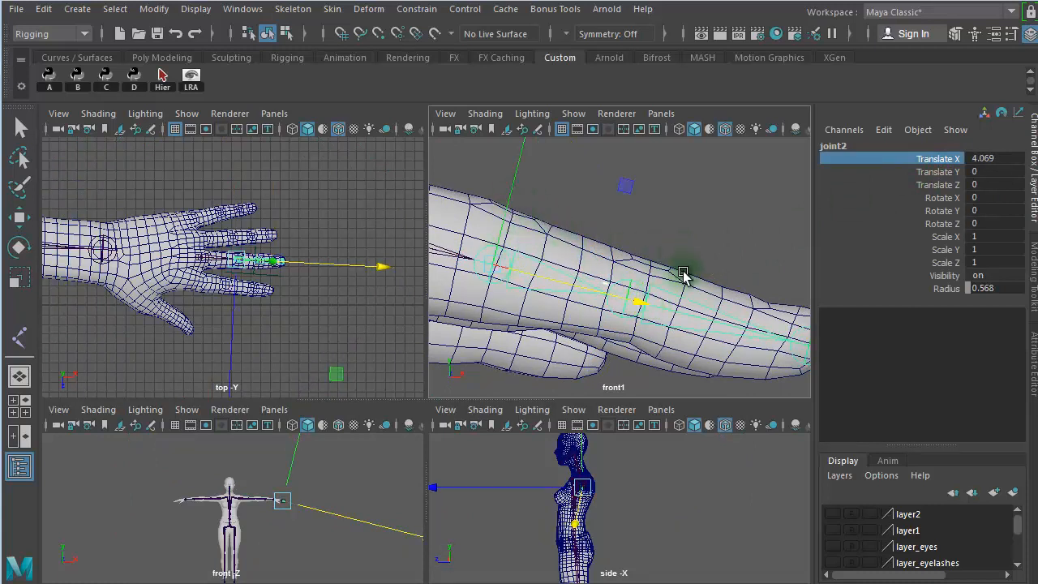
# - Move joint3 along its own X axis to about 2.32 and rotate it slightly downward to follow the fingertip
pyautogui.click(711, 278)
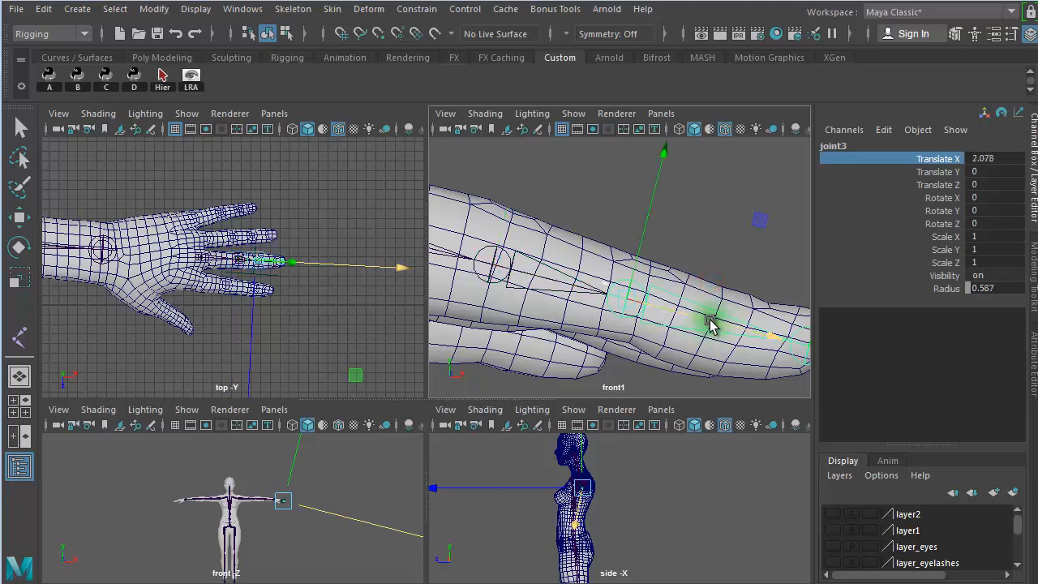
pyautogui.moveTo(709, 322); pyautogui.dragTo(724, 321)
pyautogui.keyDown('alt'); pyautogui.moveTo(718, 286); pyautogui.dragTo(679, 269, button='right'); pyautogui.keyUp('alt')
pyautogui.keyDown('alt'); pyautogui.moveTo(680, 269); pyautogui.dragTo(647, 264, button='middle'); pyautogui.keyUp('alt')
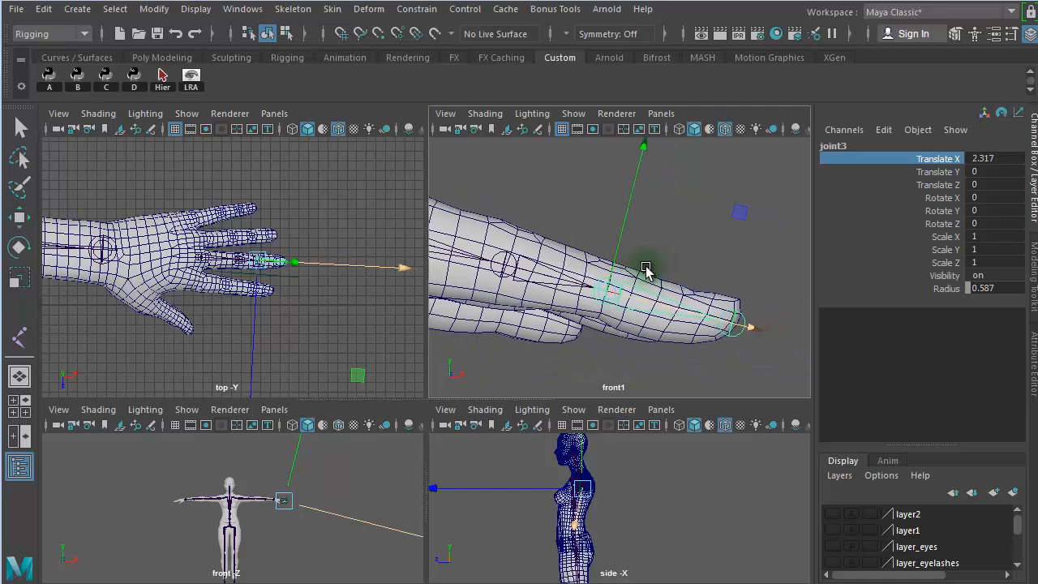
pyautogui.press('e')
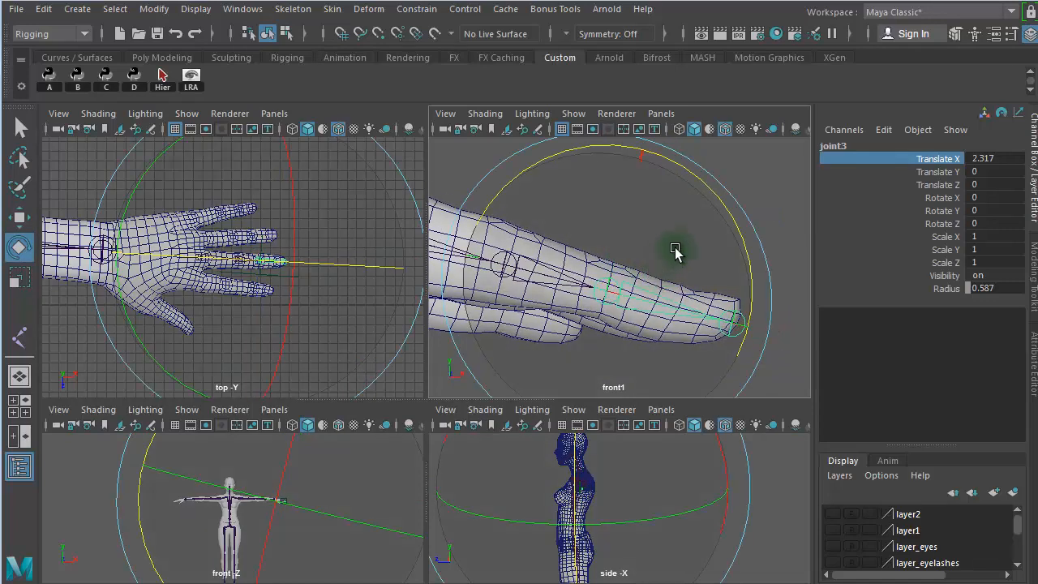
pyautogui.moveTo(725, 219); pyautogui.dragTo(741, 227)
pyautogui.click(766, 190)
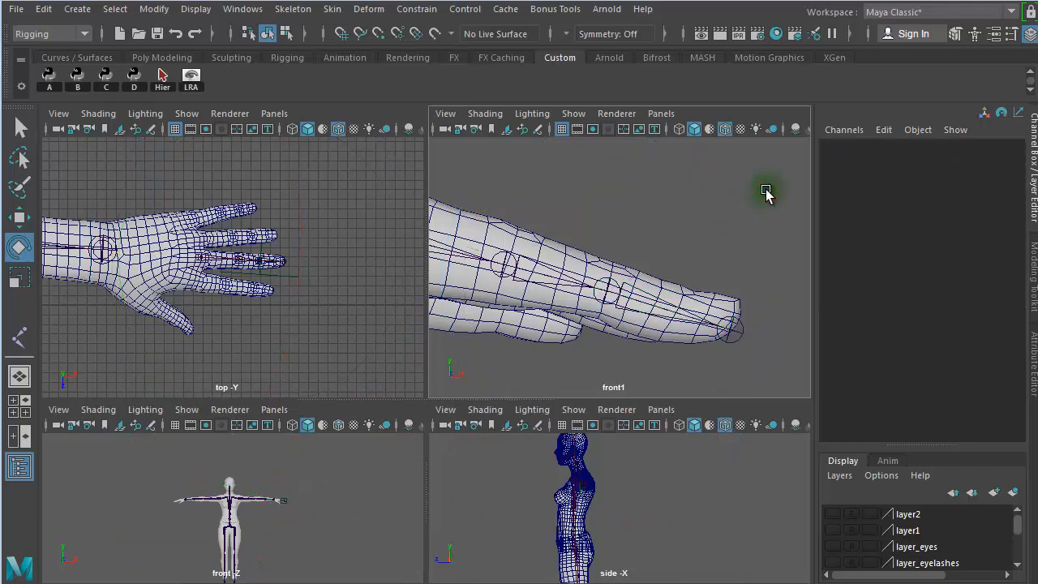
# - Freeze the transformations of joint1 through joint4 with the default options for translate, rotate and scale
pyautogui.keyDown('alt'); pyautogui.moveTo(646, 241); pyautogui.dragTo(513, 237, button='right'); pyautogui.keyUp('alt')
pyautogui.keyDown('alt'); pyautogui.moveTo(537, 224); pyautogui.dragTo(575, 233, button='middle'); pyautogui.keyUp('alt')
pyautogui.click(530, 258)
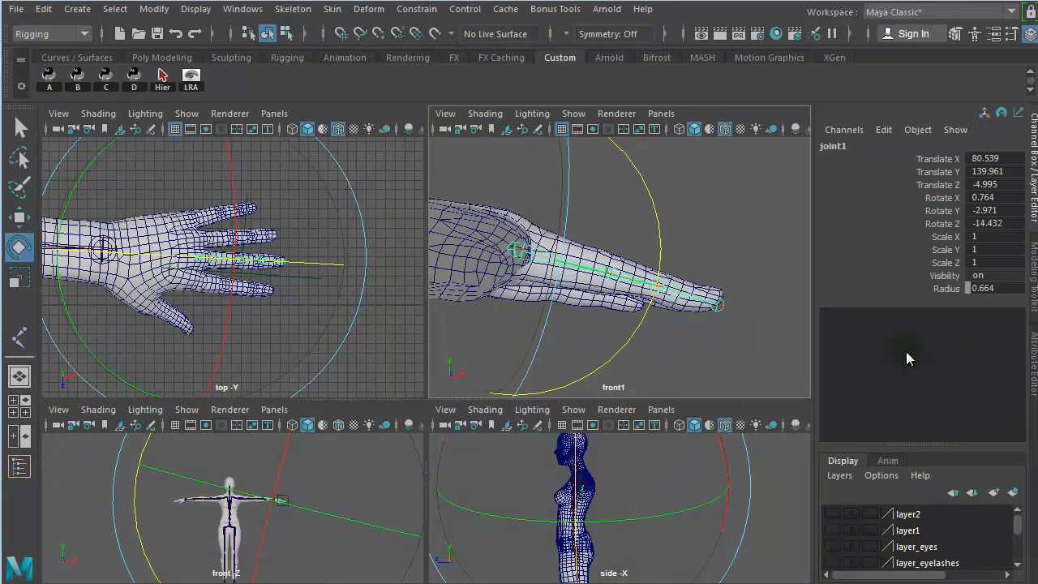
pyautogui.click(18, 468)
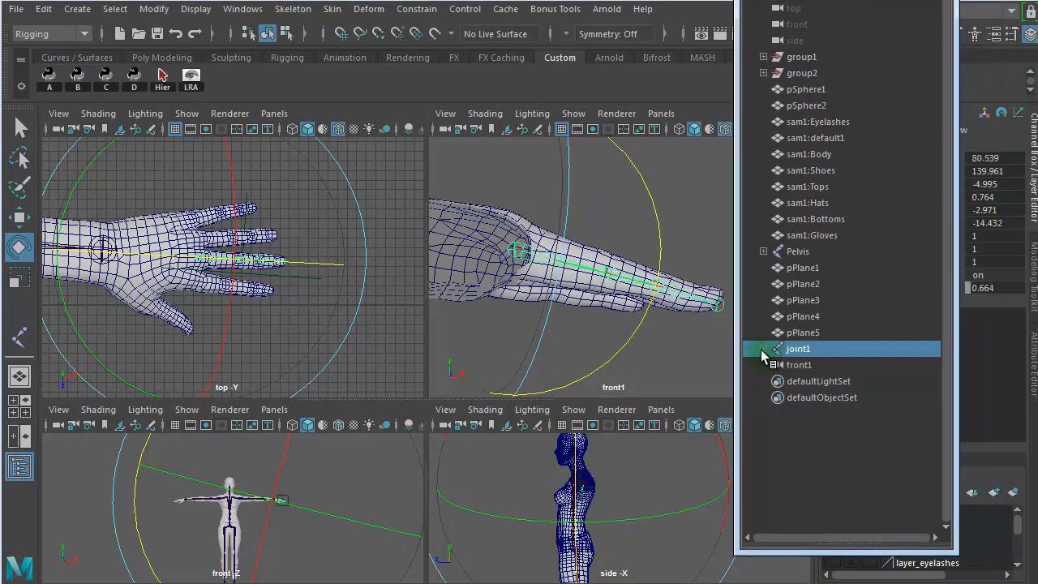
pyautogui.keyDown('shift'); pyautogui.click(762, 349); pyautogui.keyUp('shift')
pyautogui.moveTo(819, 369); pyautogui.dragTo(807, 391)
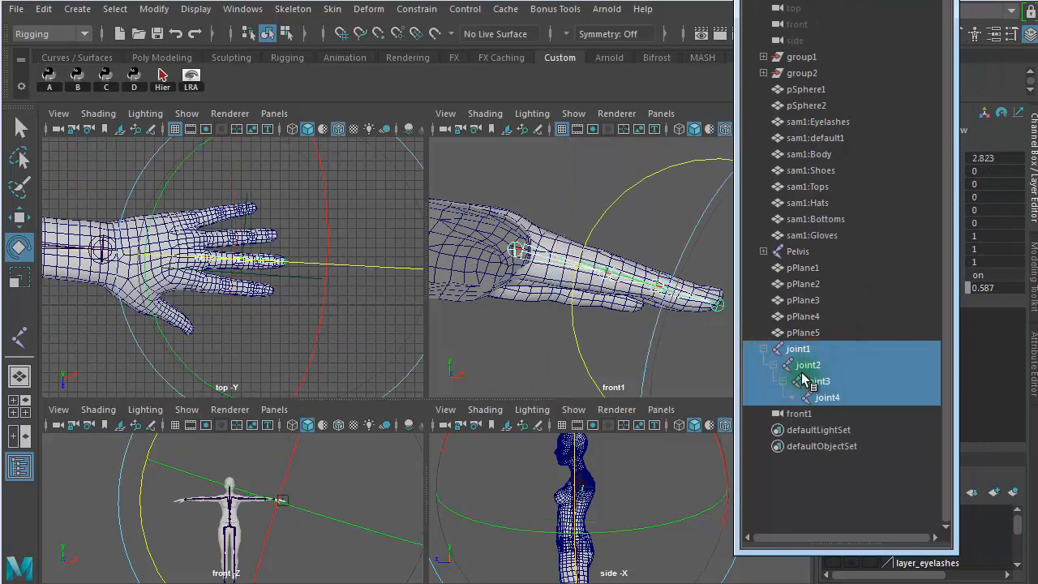
pyautogui.click(158, 10)
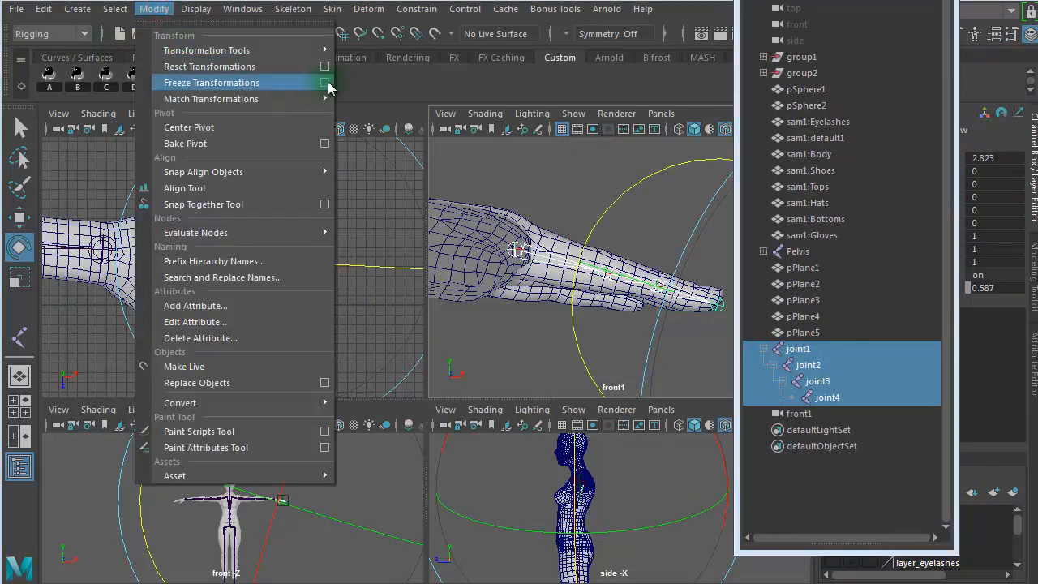
pyautogui.click(325, 82)
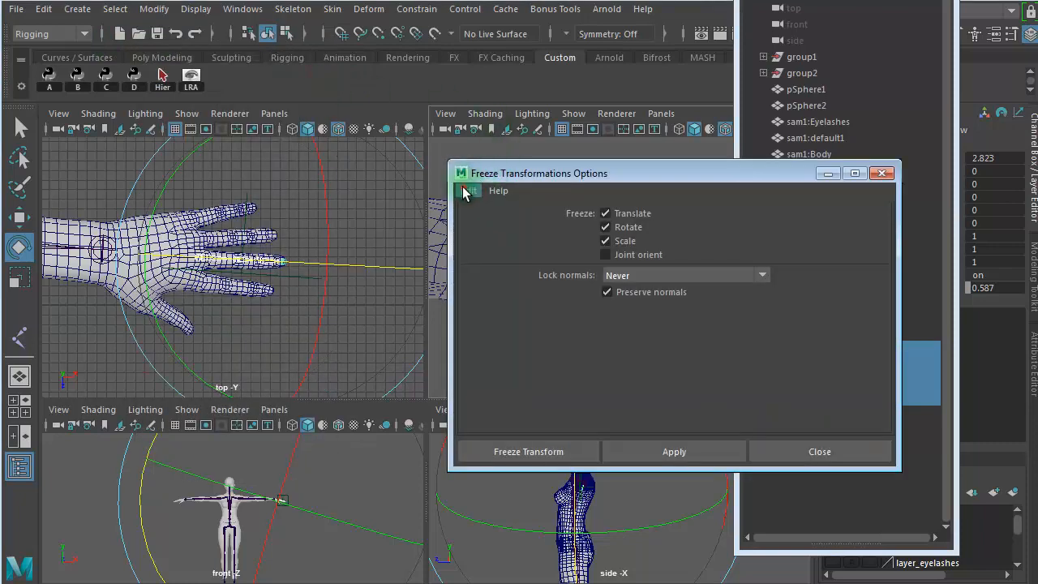
pyautogui.click(469, 190)
pyautogui.click(507, 231)
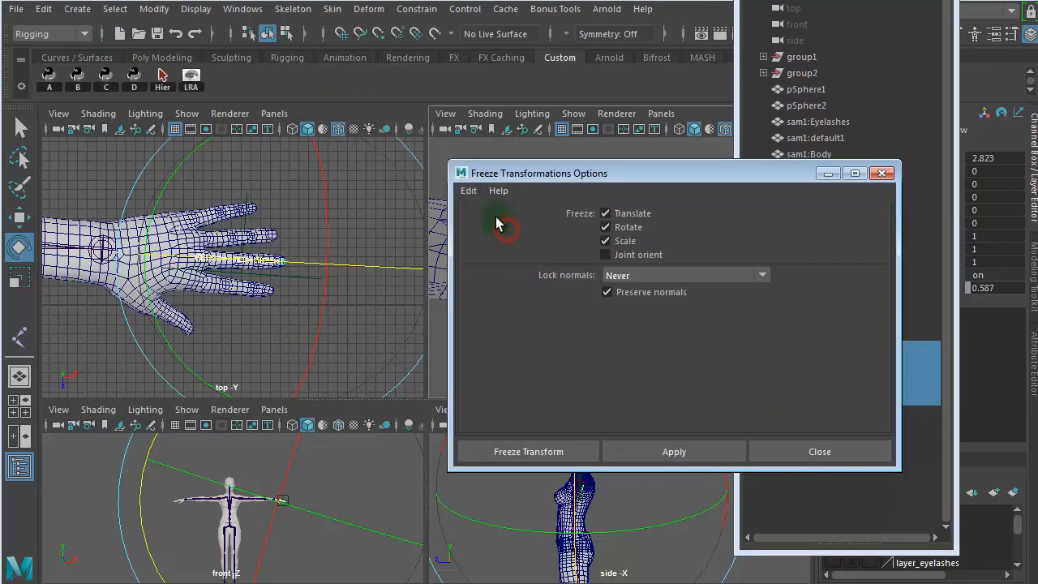
pyautogui.click(469, 191)
pyautogui.click(491, 222)
pyautogui.click(528, 451)
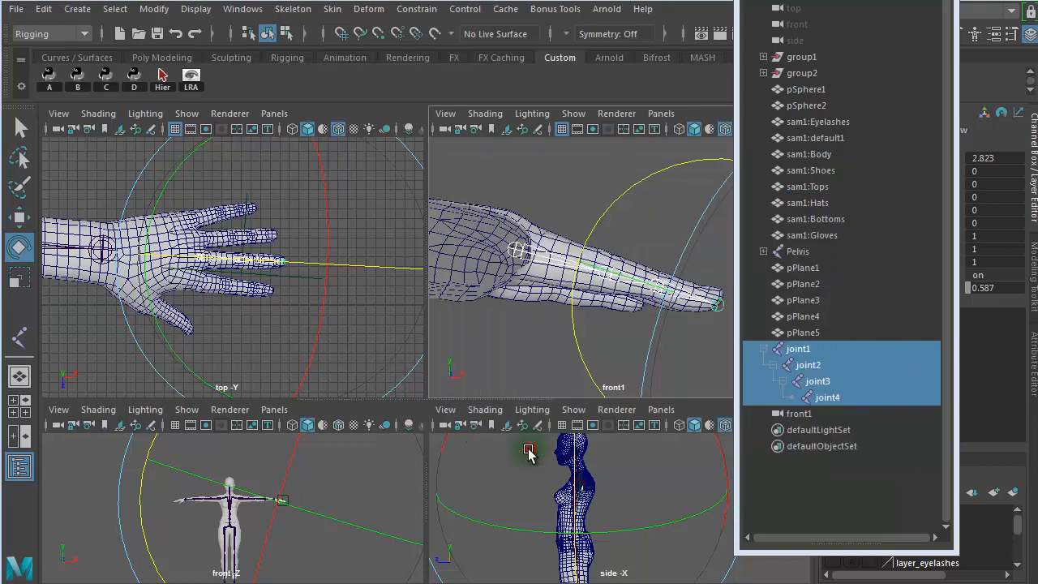
# - Check the rotation values of joint1 through joint4 in turn, and close the Outliner
pyautogui.click(828, 350)
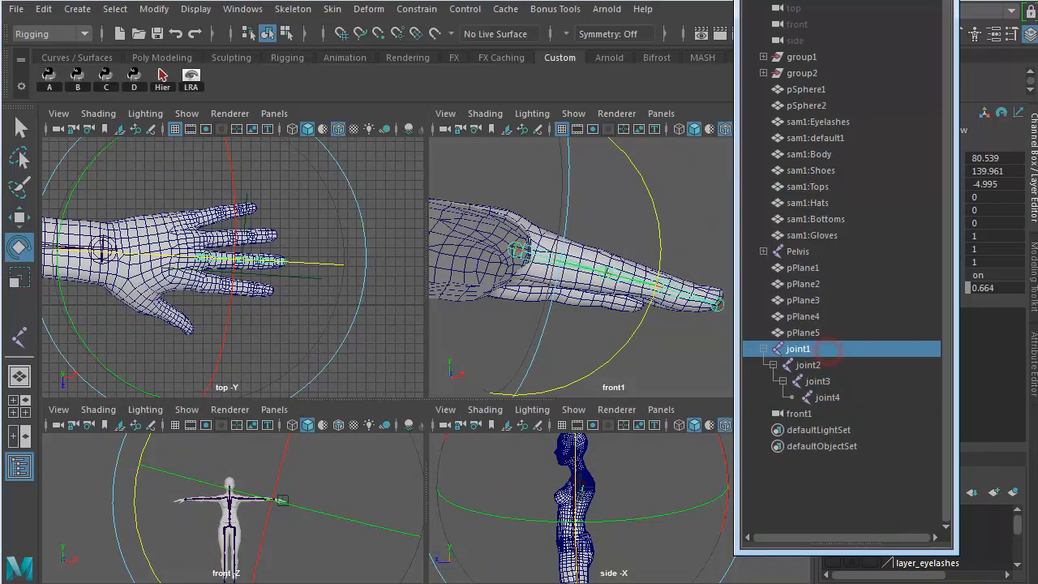
pyautogui.moveTo(829, 0); pyautogui.dragTo(513, 8)
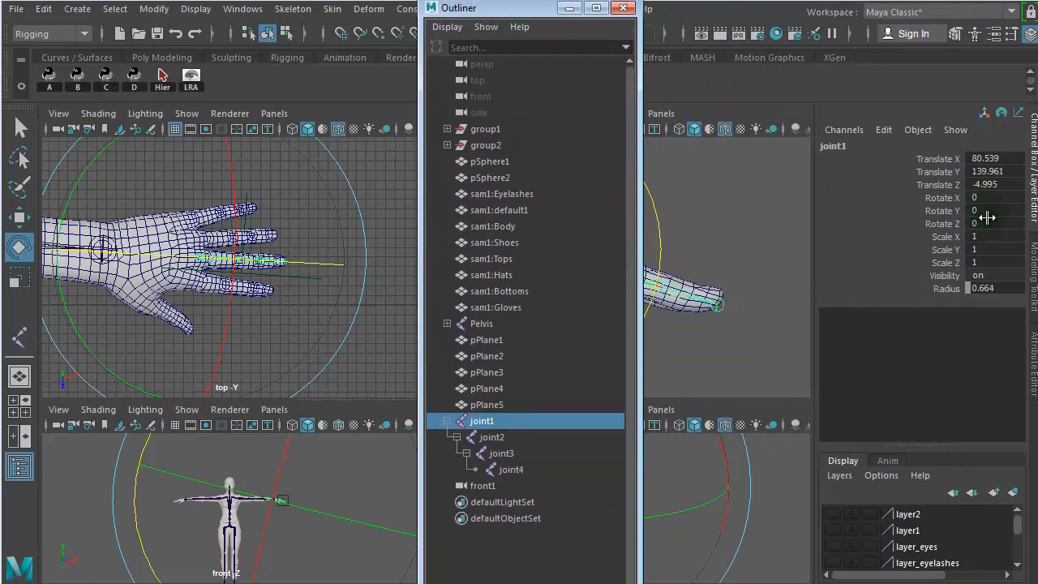
pyautogui.press('Down')
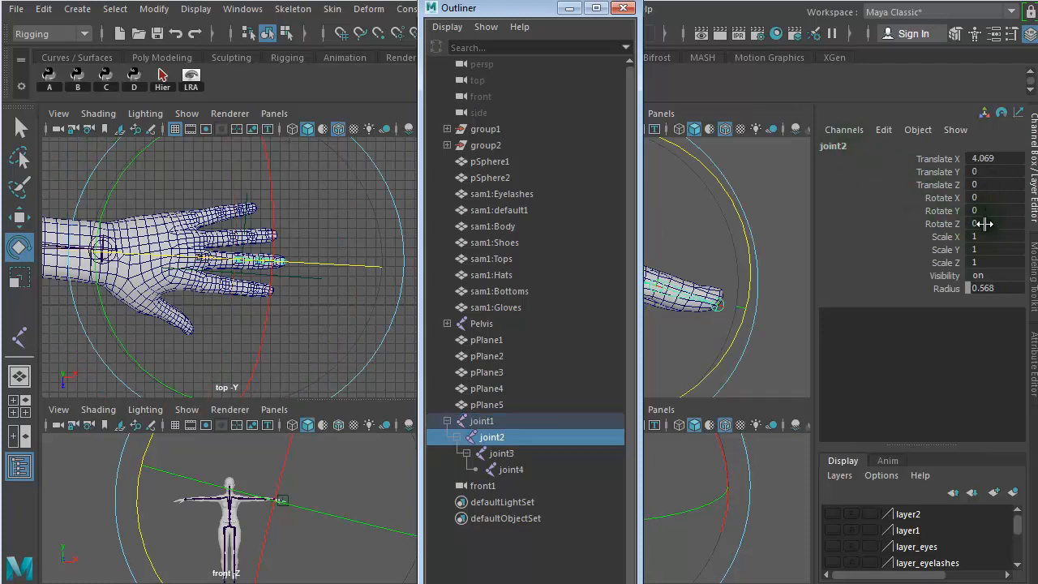
pyautogui.press('Down')
pyautogui.press('Down')
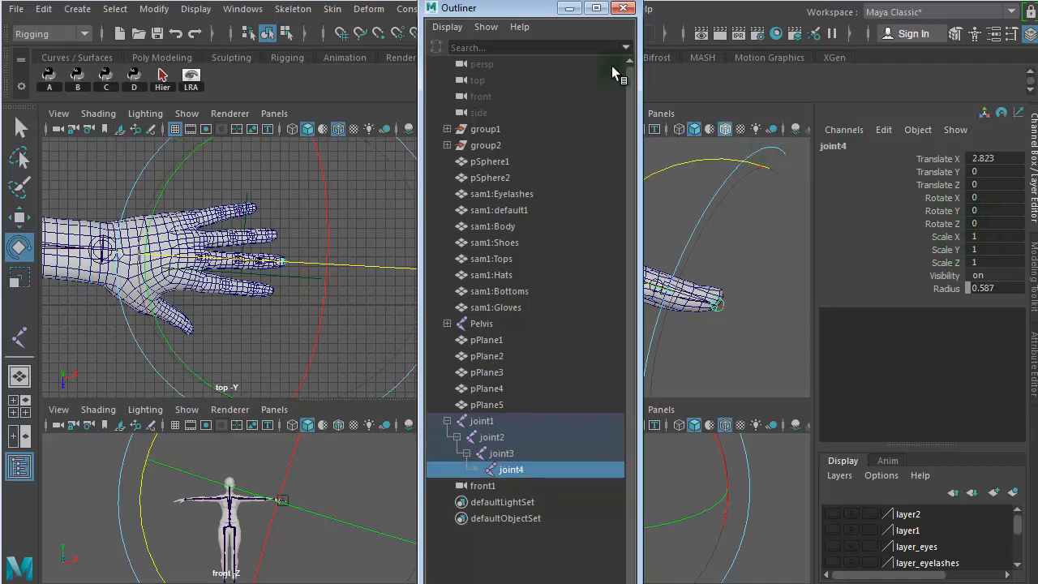
pyautogui.click(623, 9)
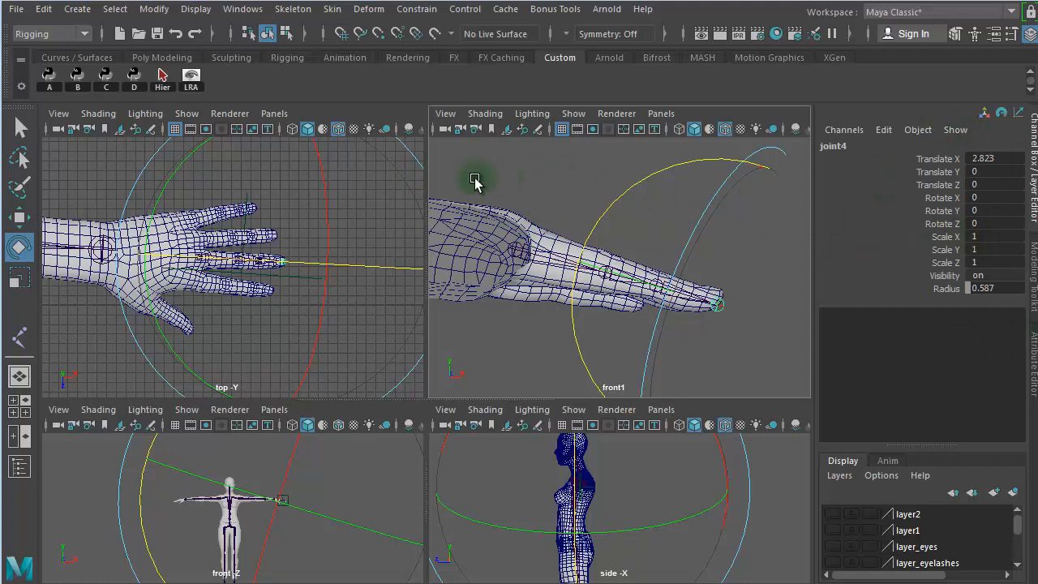
# - Maximize the top view with nothing selected and open the Grease Pencil tools, placed clear of the hand
pyautogui.click(507, 171)
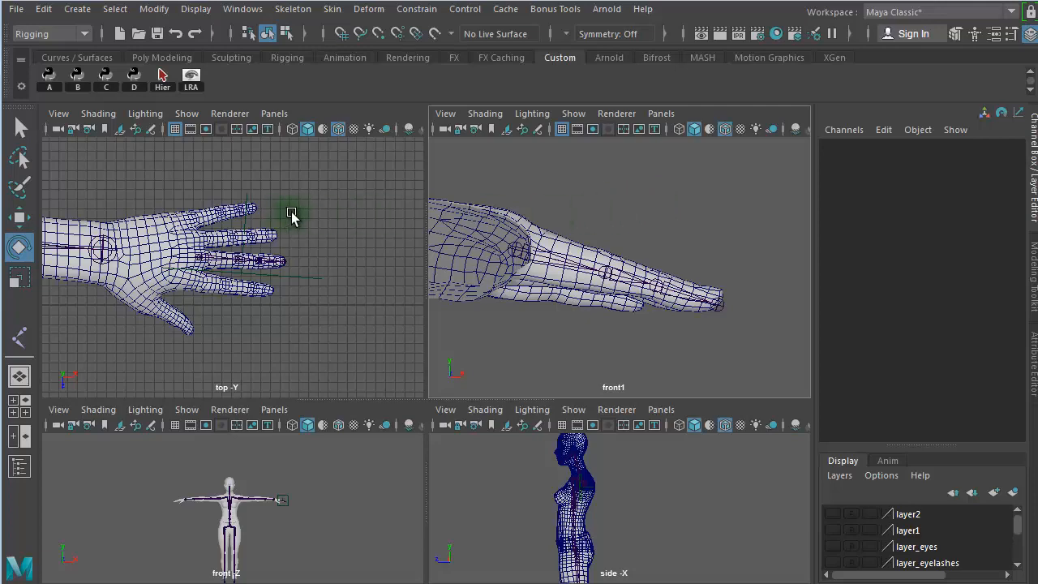
pyautogui.press('space')
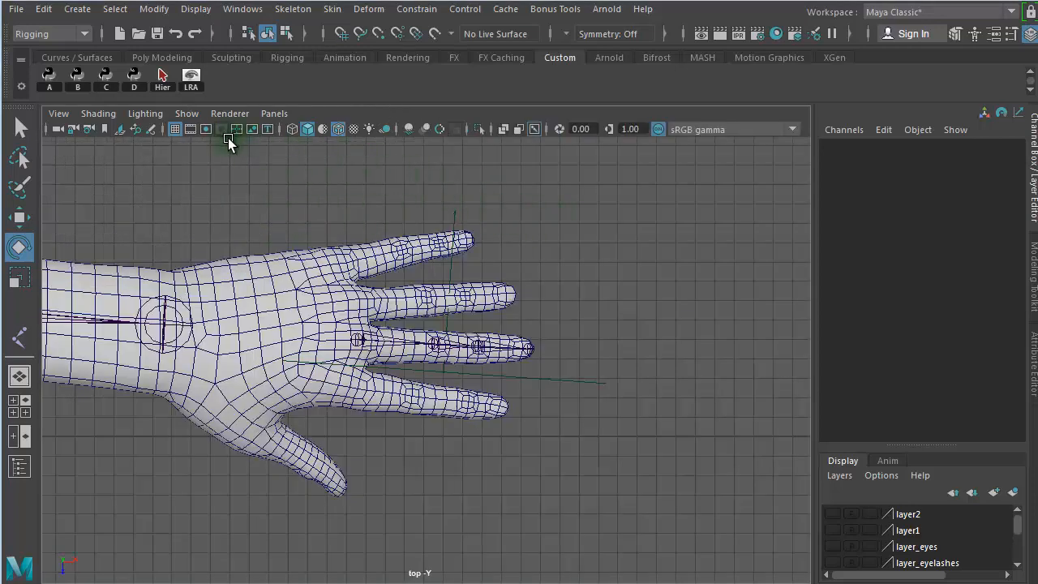
pyautogui.click(153, 131)
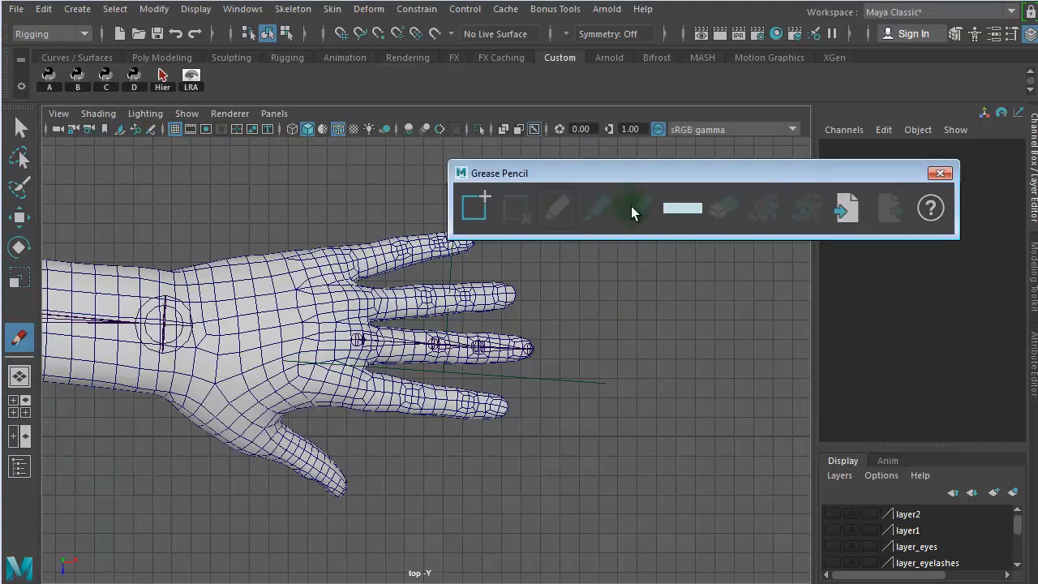
pyautogui.moveTo(651, 173); pyautogui.dragTo(783, 56)
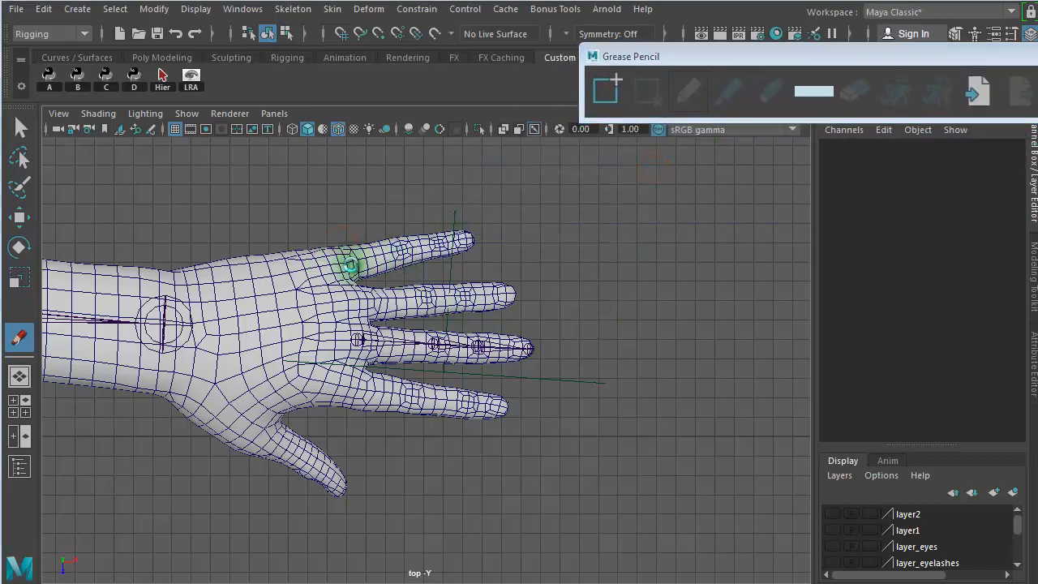
# - Sketch a grease pencil line across the finger bases and, beside the hand, a curved palm cross-section containing four finger loops
pyautogui.moveTo(342, 242); pyautogui.dragTo(366, 365)
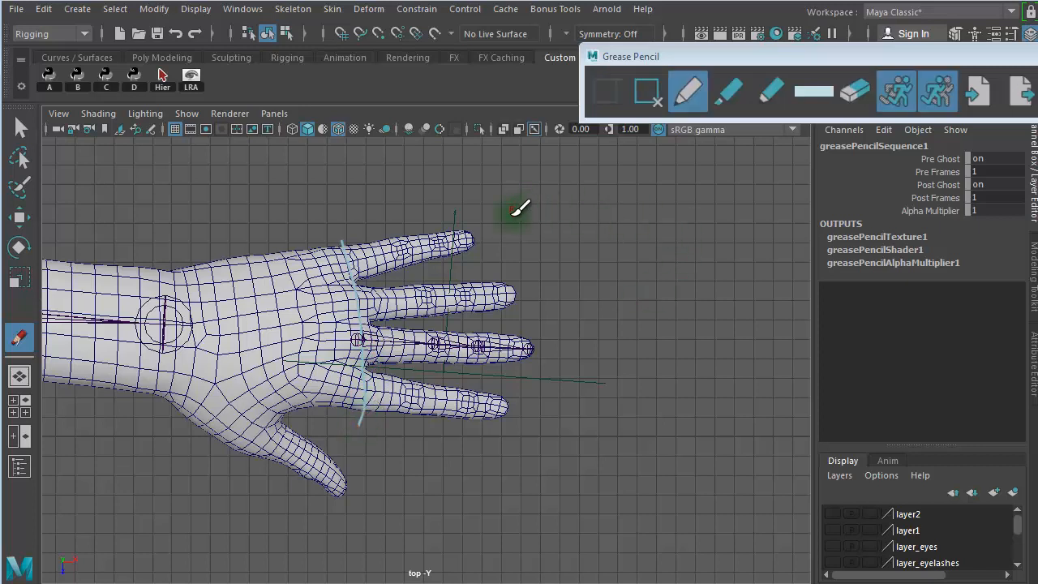
pyautogui.moveTo(559, 186)
pyautogui.mouseDown()
pyautogui.moveTo(672, 179)
pyautogui.moveTo(724, 197)
pyautogui.mouseUp()
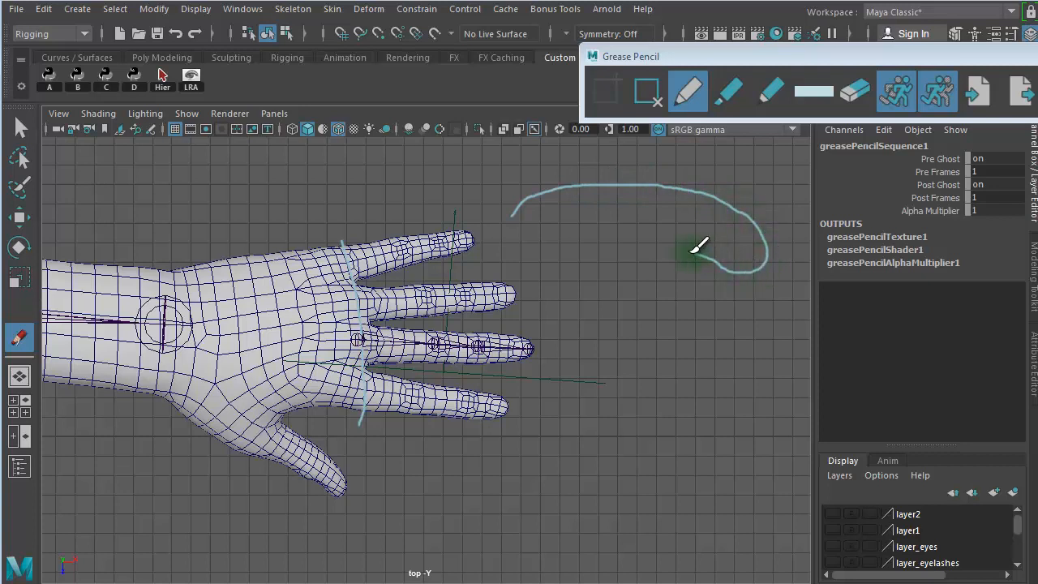
pyautogui.moveTo(693, 251)
pyautogui.mouseDown()
pyautogui.moveTo(580, 234)
pyautogui.moveTo(526, 248)
pyautogui.mouseUp()
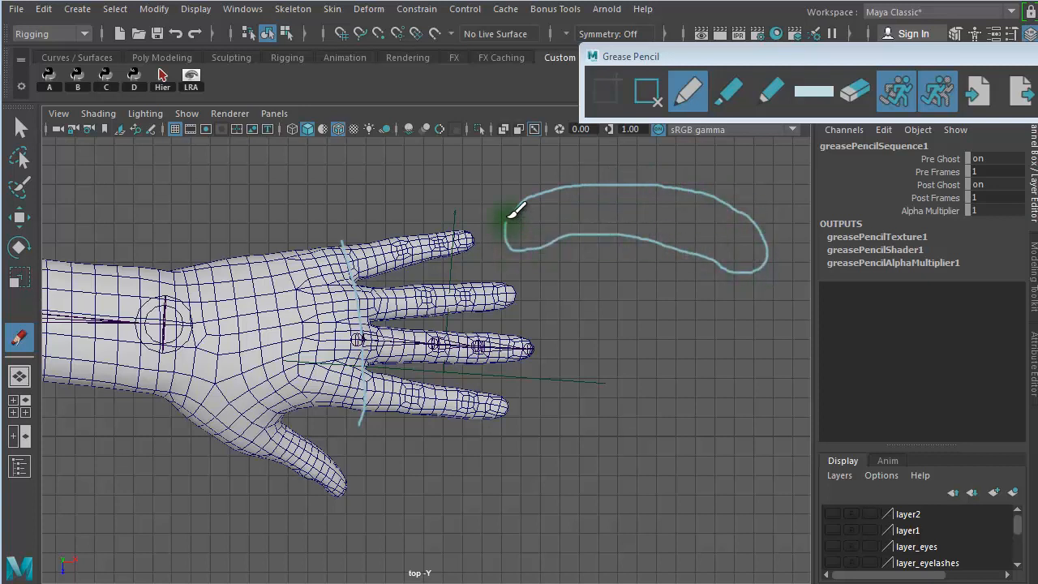
pyautogui.moveTo(527, 209)
pyautogui.mouseDown()
pyautogui.moveTo(598, 196)
pyautogui.moveTo(650, 230)
pyautogui.moveTo(727, 229)
pyautogui.mouseUp()
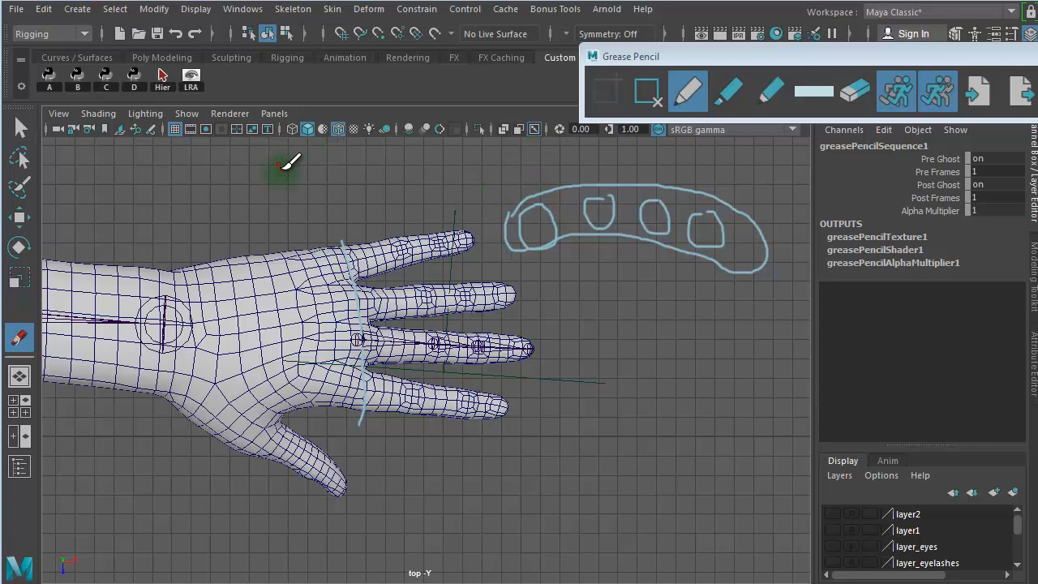
# - Sketch four parallel vertical strokes above the hand and a differently slanted axis line through each finger loop of the cross-section
pyautogui.moveTo(284, 161)
pyautogui.mouseDown()
pyautogui.moveTo(284, 216)
pyautogui.moveTo(308, 204)
pyautogui.mouseUp()
pyautogui.moveTo(329, 159); pyautogui.dragTo(329, 204)
pyautogui.moveTo(351, 168); pyautogui.dragTo(351, 209)
pyautogui.moveTo(514, 176); pyautogui.dragTo(554, 265)
pyautogui.moveTo(602, 167); pyautogui.dragTo(611, 237)
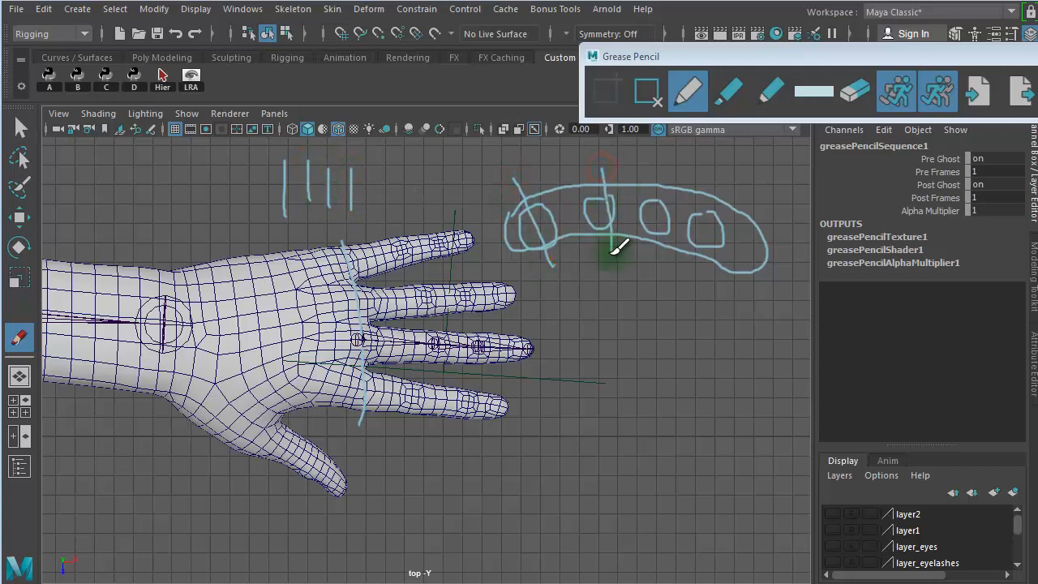
pyautogui.moveTo(672, 177); pyautogui.dragTo(648, 243)
pyautogui.moveTo(731, 199); pyautogui.dragTo(697, 245)
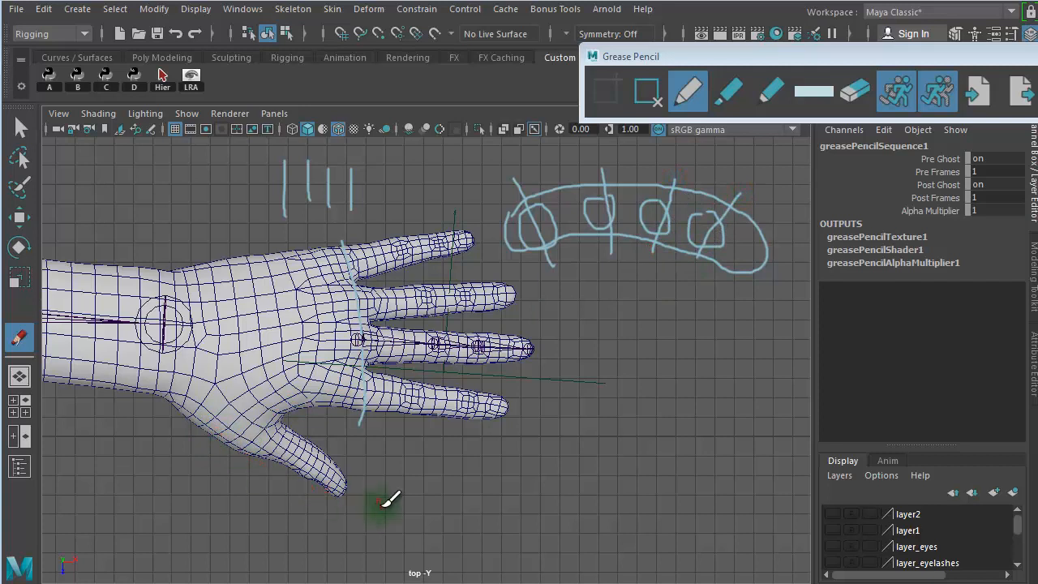
# - Delete the grease pencil frame holding the sketches from the top view
pyautogui.rightClick(382, 574)
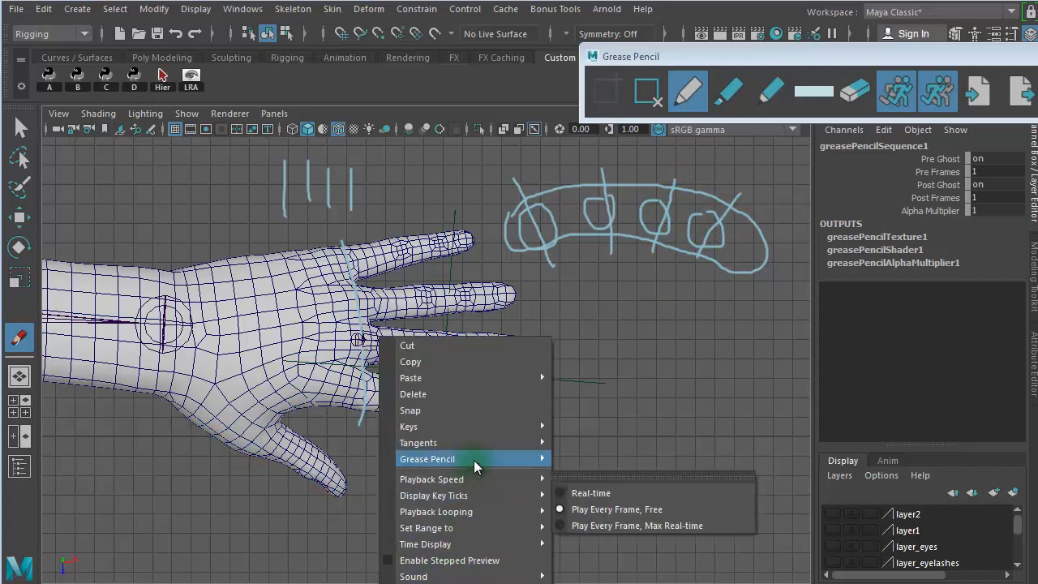
pyautogui.moveTo(477, 459)
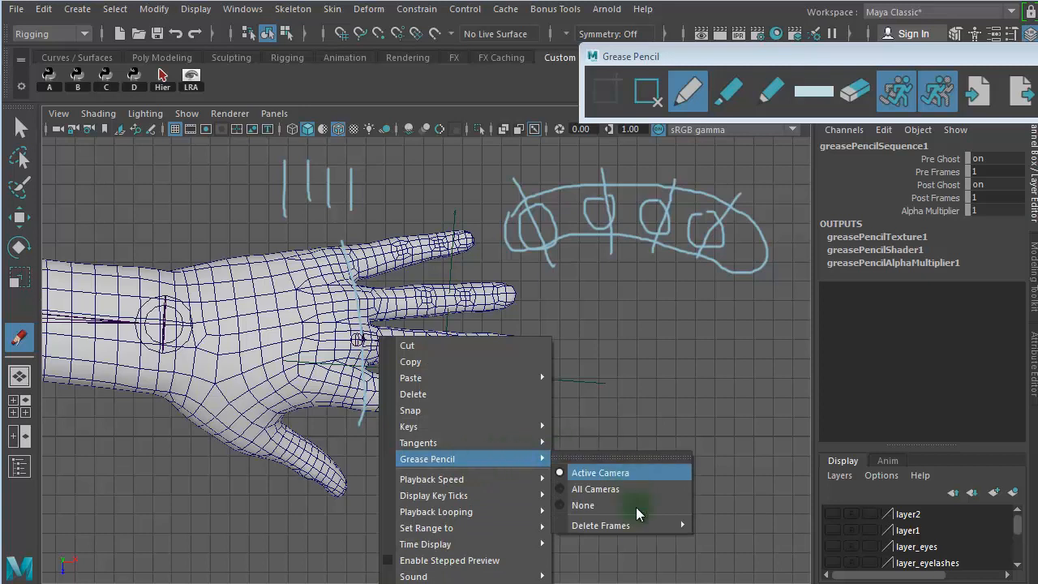
pyautogui.moveTo(641, 525)
pyautogui.click(721, 524)
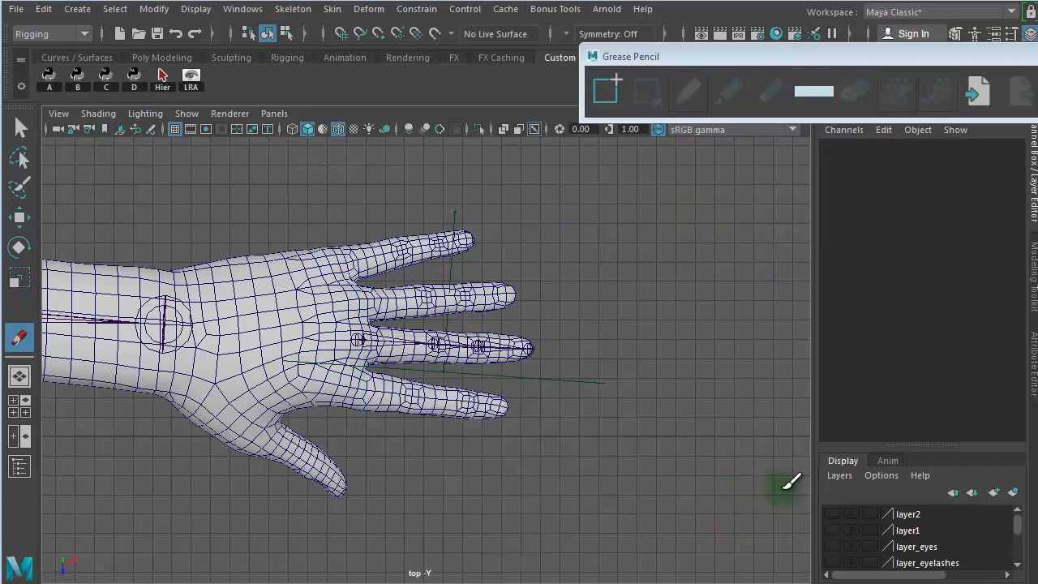
# - Show the guide planes on layer2, select the thumb's plane, and maximize the perspective view
pyautogui.click(21, 129)
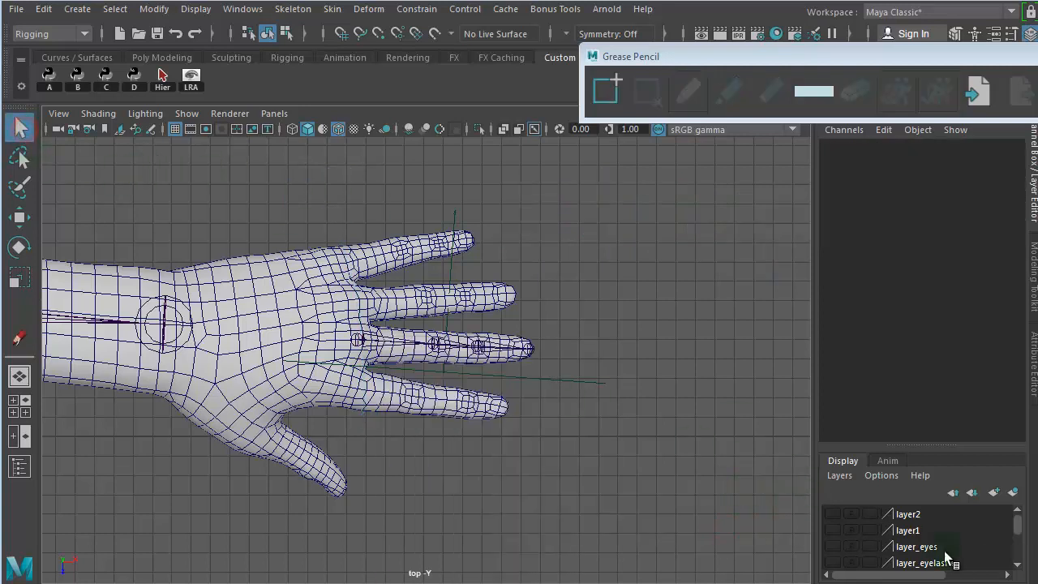
pyautogui.click(832, 514)
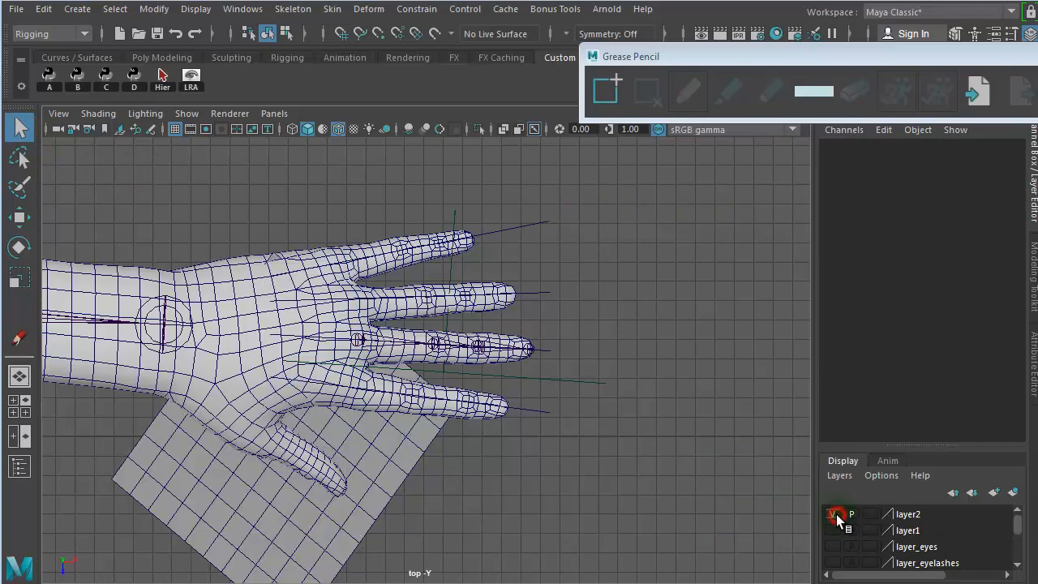
pyautogui.click(371, 477)
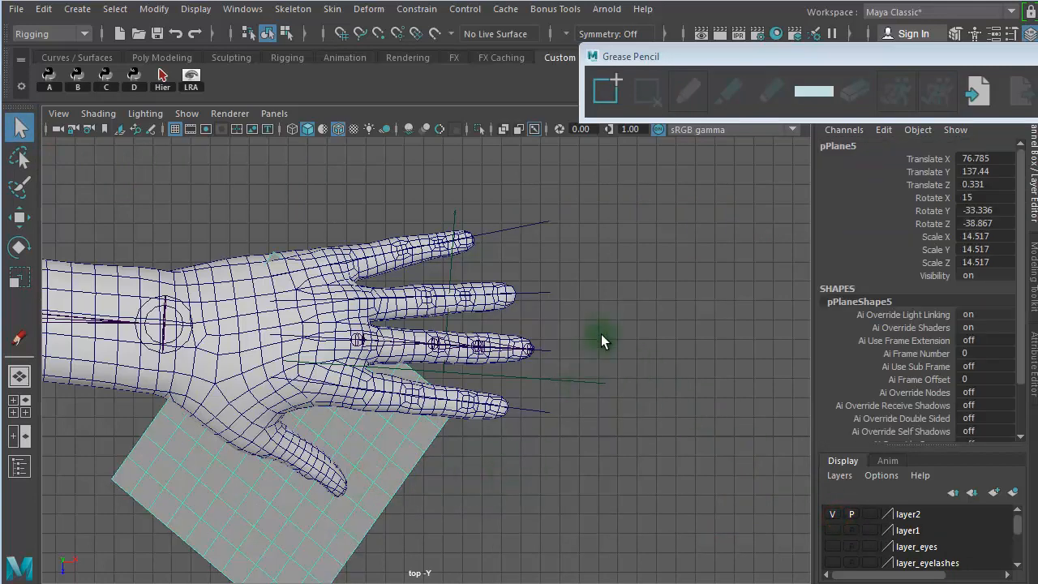
pyautogui.press('space')
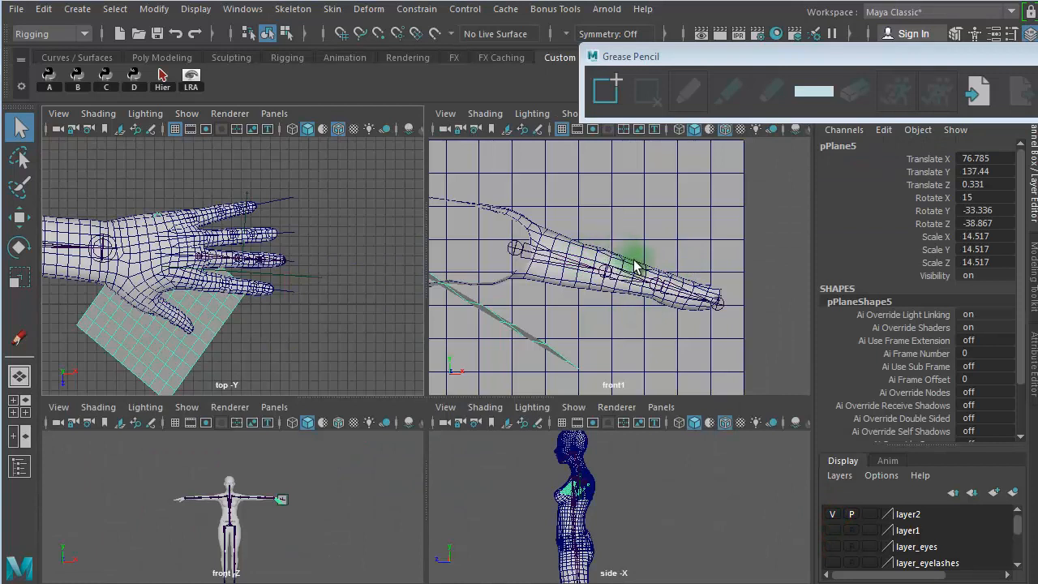
pyautogui.click(19, 375)
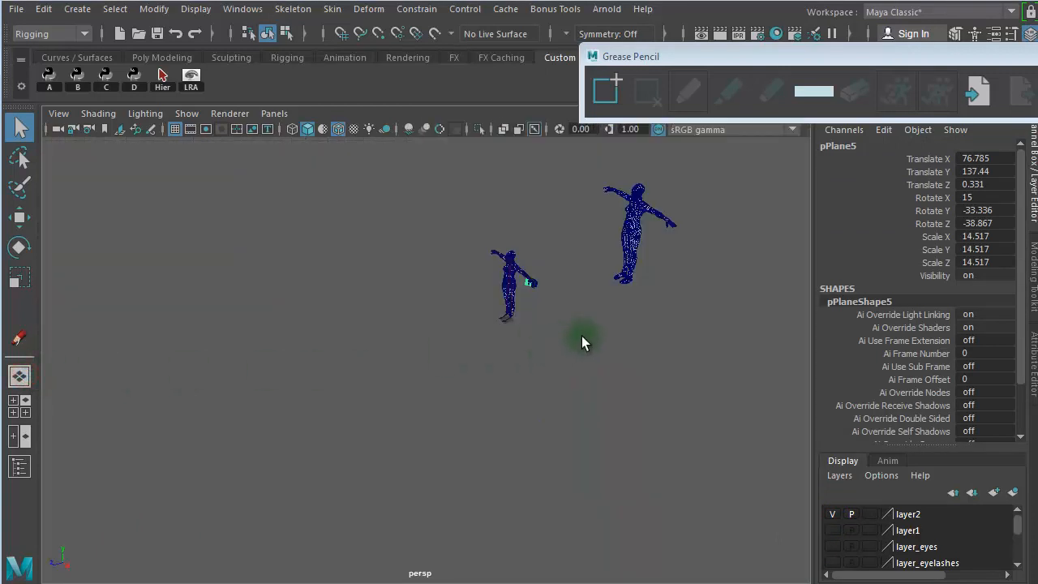
# - Examine from several angles how the thumb's and fingers' guide planes line up with the hand
pyautogui.keyDown('alt'); pyautogui.moveTo(501, 311); pyautogui.dragTo(549, 315); pyautogui.keyUp('alt')
pyautogui.keyDown('alt'); pyautogui.moveTo(364, 405); pyautogui.dragTo(311, 411); pyautogui.keyUp('alt')
pyautogui.keyDown('alt'); pyautogui.moveTo(378, 407); pyautogui.dragTo(725, 408, button='right'); pyautogui.keyUp('alt')
pyautogui.keyDown('alt'); pyautogui.moveTo(576, 385); pyautogui.dragTo(572, 359); pyautogui.keyUp('alt')
pyautogui.keyDown('alt'); pyautogui.moveTo(576, 363); pyautogui.dragTo(597, 225, button='middle'); pyautogui.keyUp('alt')
pyautogui.keyDown('alt'); pyautogui.moveTo(457, 310); pyautogui.dragTo(579, 393); pyautogui.keyUp('alt')
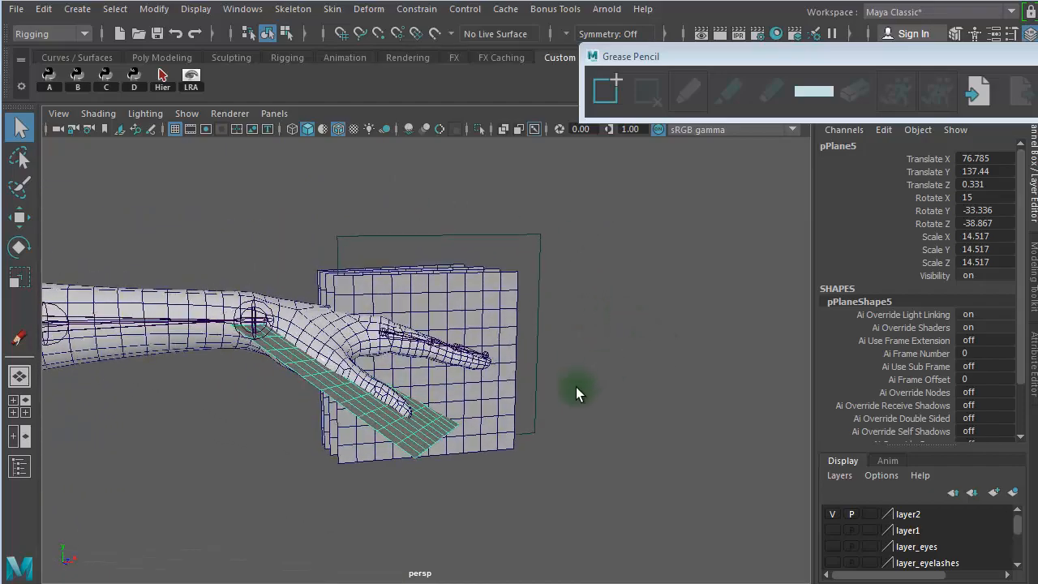
pyautogui.keyDown('alt'); pyautogui.moveTo(547, 378); pyautogui.dragTo(796, 384, button='right'); pyautogui.keyUp('alt')
pyautogui.keyDown('alt'); pyautogui.moveTo(234, 457); pyautogui.dragTo(200, 457); pyautogui.keyUp('alt')
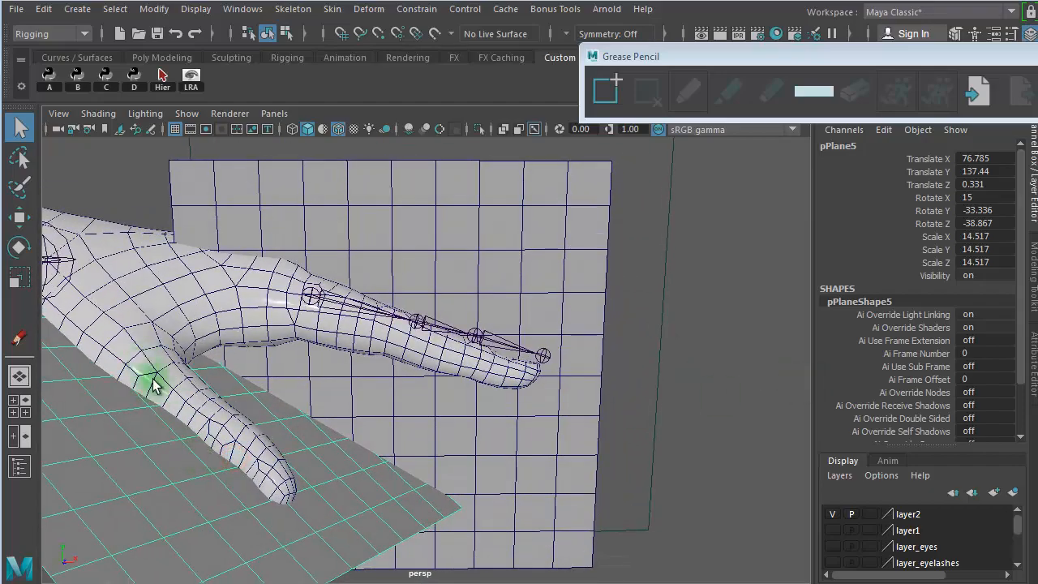
pyautogui.keyDown('alt'); pyautogui.moveTo(411, 490); pyautogui.dragTo(239, 469); pyautogui.keyUp('alt')
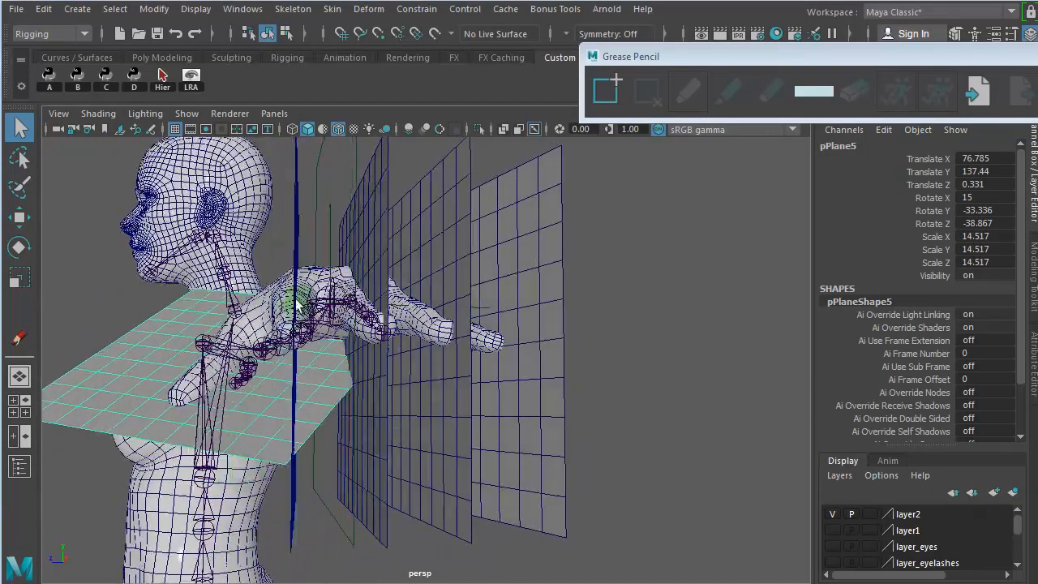
# - Tilt the index finger's guide plane about its X axis to about 94.7 degrees
pyautogui.click(297, 232)
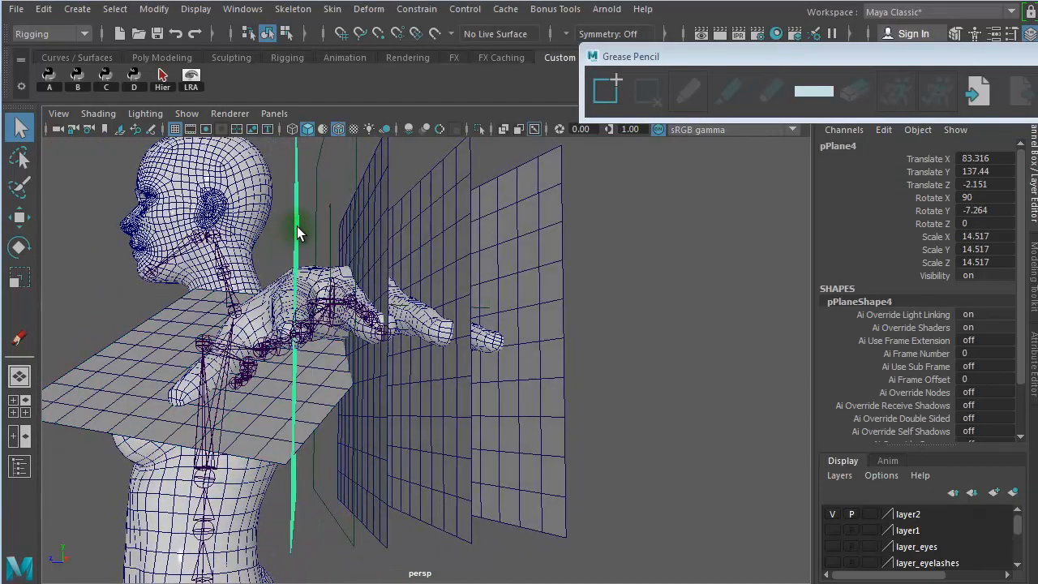
pyautogui.press('w')
pyautogui.press('e')
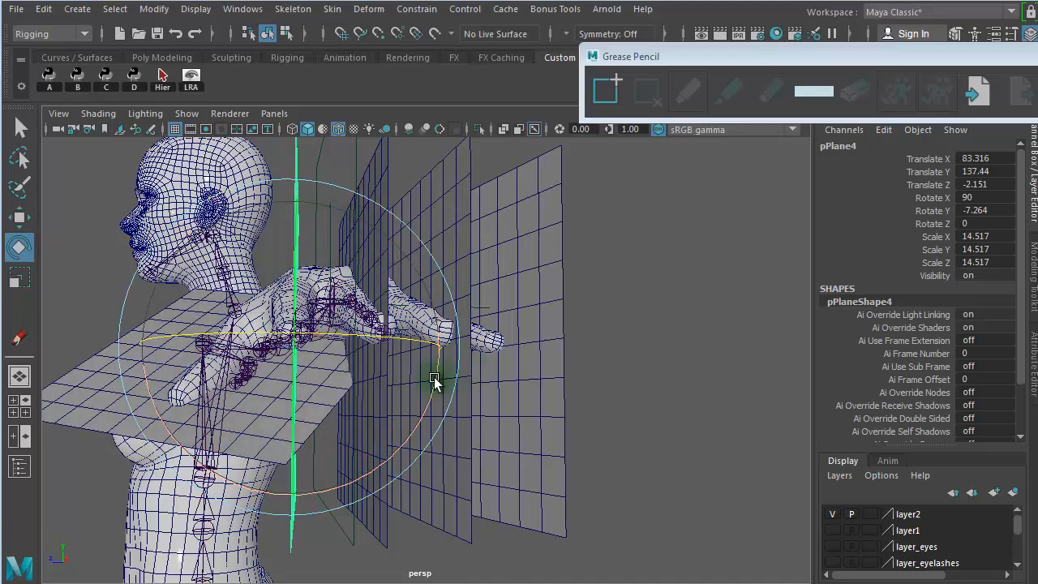
pyautogui.moveTo(434, 381)
pyautogui.mouseDown()
pyautogui.moveTo(437, 362)
pyautogui.moveTo(441, 371)
pyautogui.mouseUp()
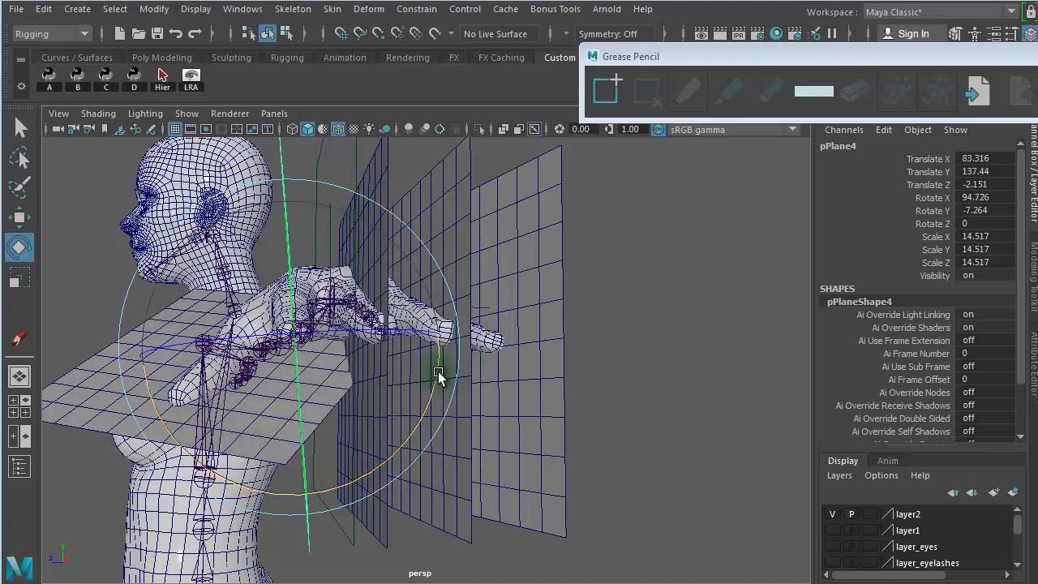
# - Tilt the little finger's guide plane about its X axis to about 87.7 degrees and deselect it
pyautogui.keyDown('alt'); pyautogui.moveTo(697, 371); pyautogui.dragTo(646, 371); pyautogui.keyUp('alt')
pyautogui.click(498, 239)
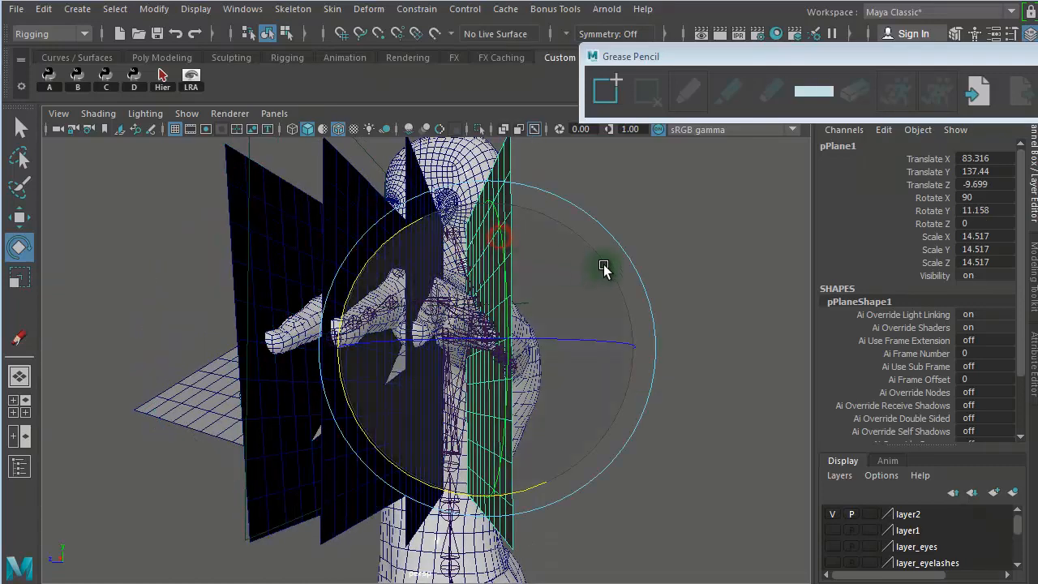
pyautogui.moveTo(376, 251); pyautogui.dragTo(389, 250)
pyautogui.keyDown('alt'); pyautogui.moveTo(807, 324); pyautogui.dragTo(822, 324); pyautogui.keyUp('alt')
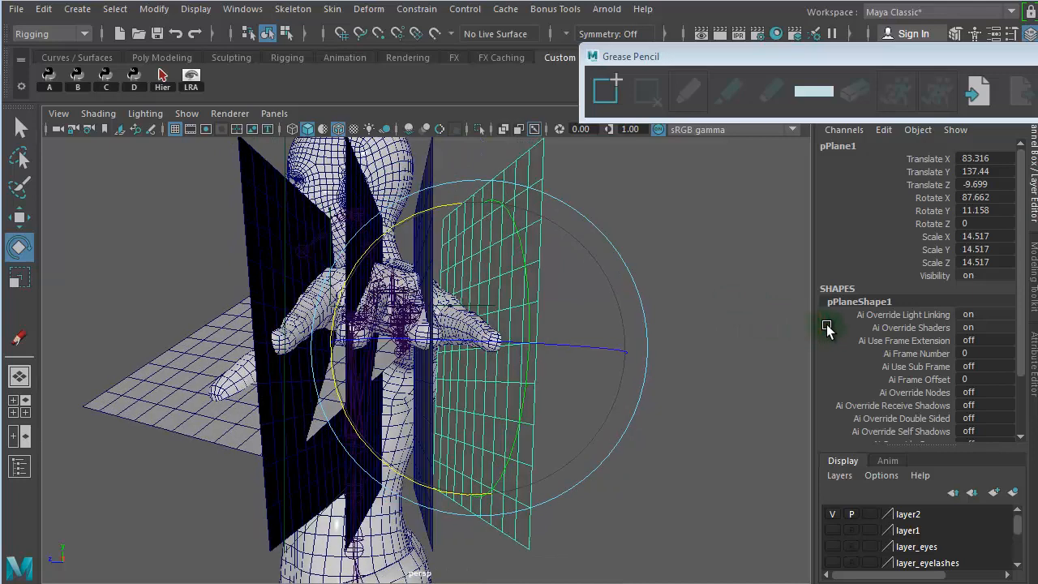
pyautogui.click(752, 243)
# - Tilt the ring finger's guide plane about its X axis to about 88.5 degrees and deselect it
pyautogui.click(430, 194)
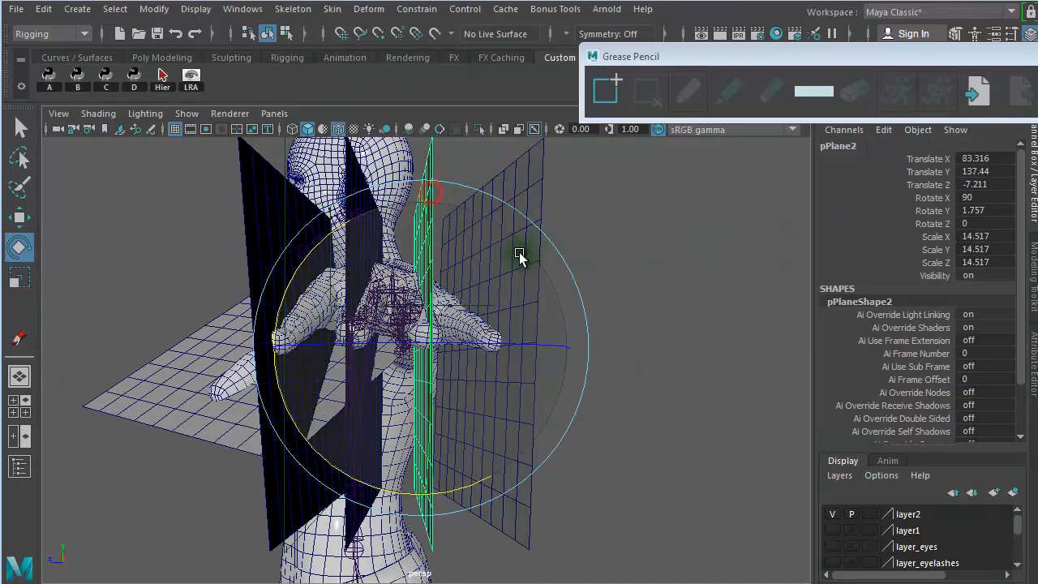
pyautogui.moveTo(309, 254); pyautogui.dragTo(313, 255)
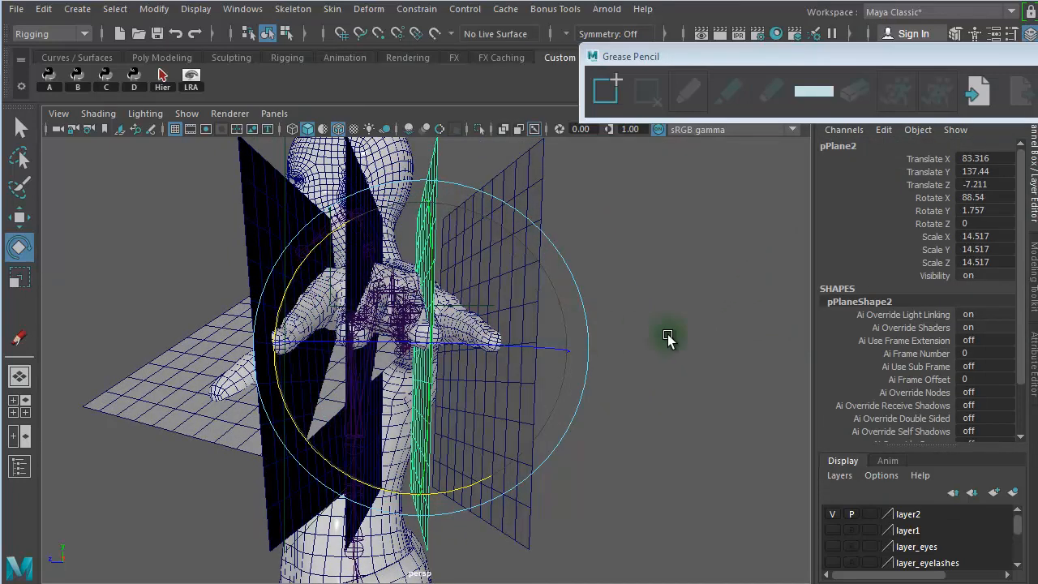
pyautogui.click(711, 316)
# - Examine how the tilted guide planes pass through the ring finger and its neighbours, leaving nothing selected
pyautogui.keyDown('alt'); pyautogui.moveTo(624, 347); pyautogui.dragTo(640, 258); pyautogui.keyUp('alt')
pyautogui.keyDown('alt'); pyautogui.moveTo(440, 305); pyautogui.dragTo(770, 305, button='right'); pyautogui.keyUp('alt')
pyautogui.keyDown('alt'); pyautogui.moveTo(594, 300); pyautogui.dragTo(614, 284); pyautogui.keyUp('alt')
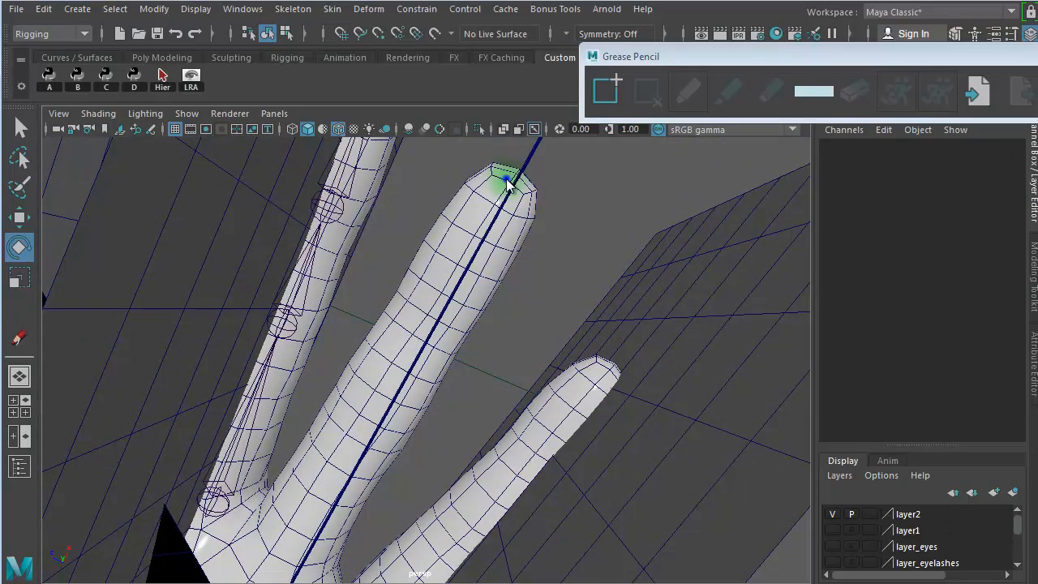
pyautogui.moveTo(506, 184); pyautogui.dragTo(481, 191, button='right')
pyautogui.moveTo(498, 138); pyautogui.dragTo(498, 138, button='right')
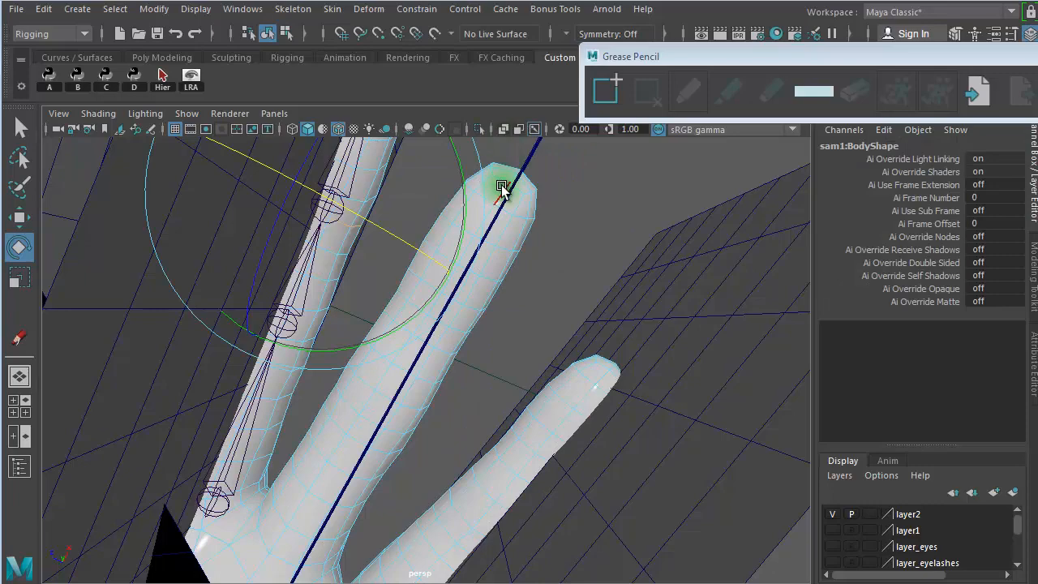
pyautogui.click(501, 188)
pyautogui.click(504, 192)
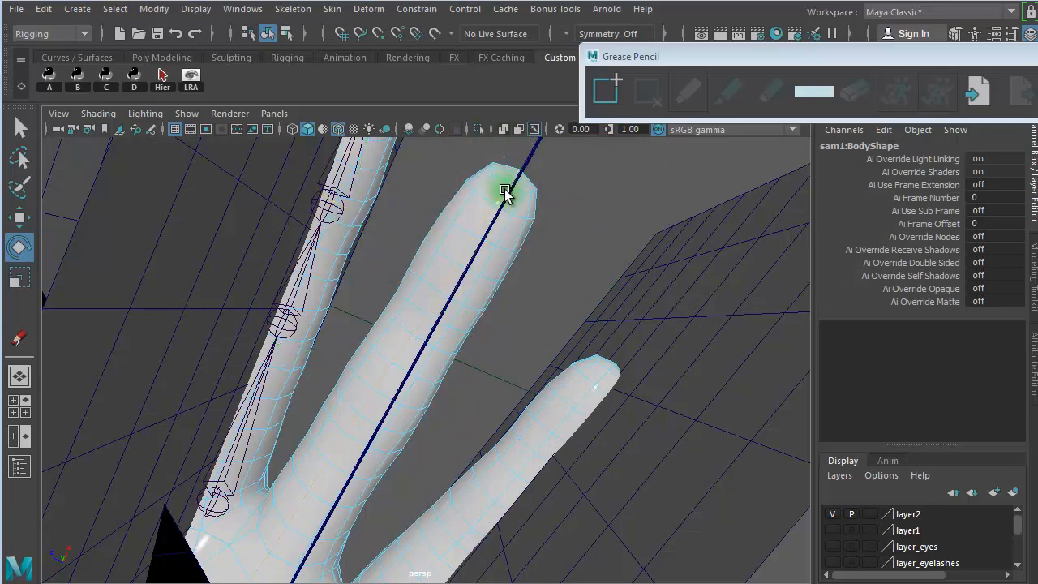
pyautogui.keyDown('alt'); pyautogui.moveTo(465, 286); pyautogui.dragTo(596, 288, button='right'); pyautogui.keyUp('alt')
pyautogui.keyDown('alt'); pyautogui.moveTo(440, 248); pyautogui.dragTo(476, 257); pyautogui.keyUp('alt')
pyautogui.moveTo(397, 444)
pyautogui.keyDown('alt'); pyautogui.mouseDown()
pyautogui.moveTo(438, 426)
pyautogui.moveTo(375, 527)
pyautogui.moveTo(348, 543)
pyautogui.moveTo(387, 463)
pyautogui.moveTo(403, 381)
pyautogui.moveTo(417, 381)
pyautogui.moveTo(311, 423)
pyautogui.mouseUp(); pyautogui.keyUp('alt')
pyautogui.keyDown('alt'); pyautogui.moveTo(311, 422); pyautogui.dragTo(299, 421, button='right'); pyautogui.keyUp('alt')
pyautogui.keyDown('alt'); pyautogui.moveTo(299, 421); pyautogui.dragTo(222, 376); pyautogui.keyUp('alt')
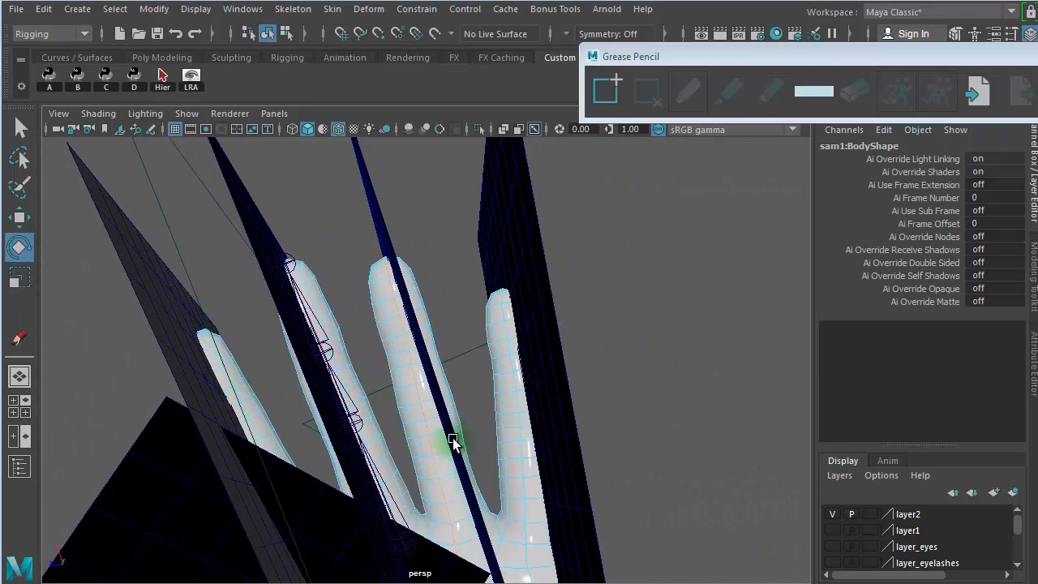
pyautogui.moveTo(453, 442)
pyautogui.keyDown('alt'); pyautogui.mouseDown()
pyautogui.moveTo(463, 424)
pyautogui.moveTo(519, 496)
pyautogui.moveTo(463, 413)
pyautogui.moveTo(568, 461)
pyautogui.moveTo(634, 465)
pyautogui.moveTo(636, 445)
pyautogui.mouseUp(); pyautogui.keyUp('alt')
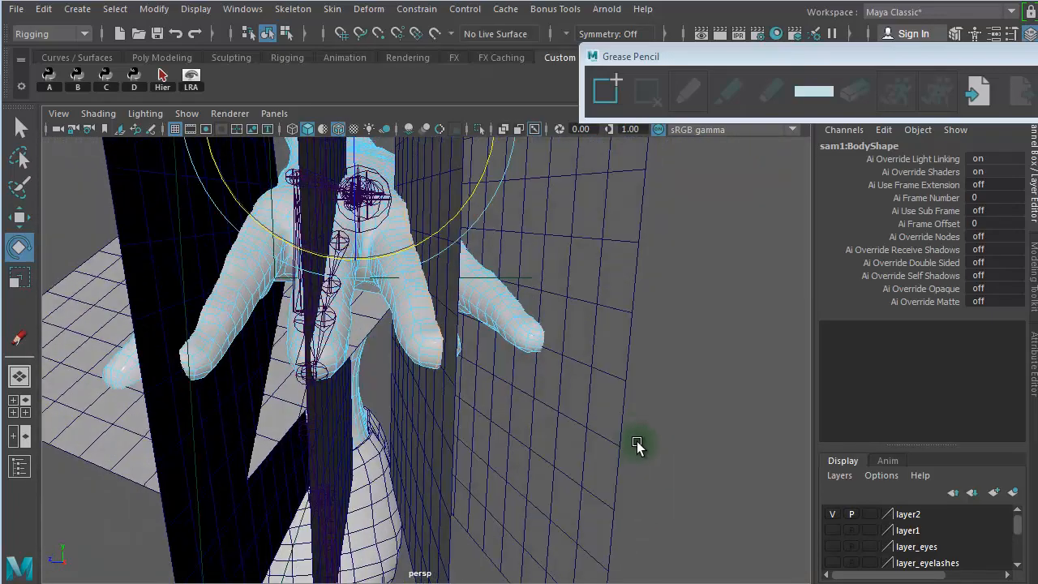
pyautogui.click(685, 324)
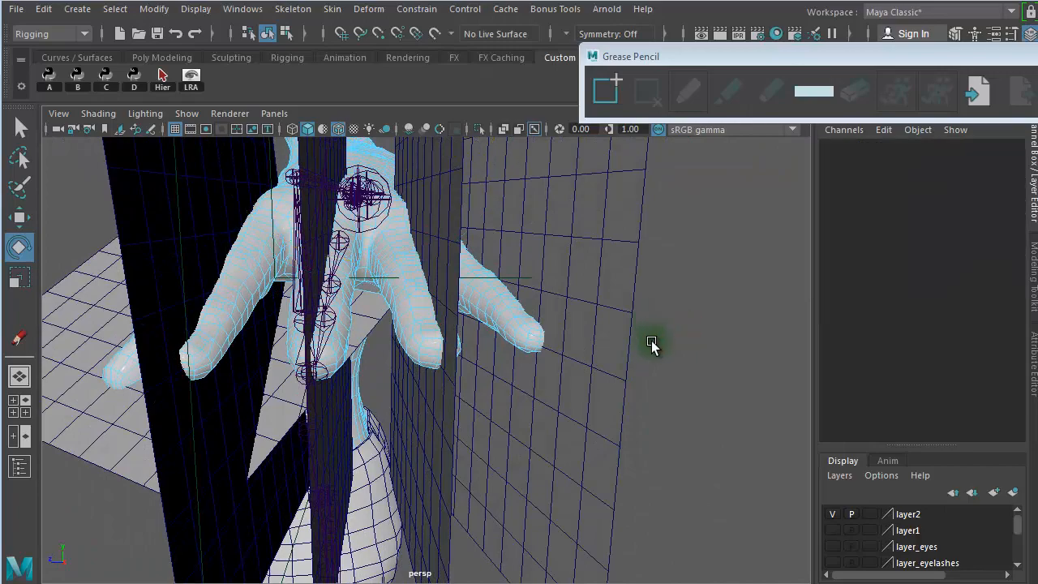
# - Duplicate the middle finger joint chain and raise the copy above the hand to about 150.85 in Y
pyautogui.keyDown('alt'); pyautogui.moveTo(633, 355); pyautogui.dragTo(565, 322); pyautogui.keyUp('alt')
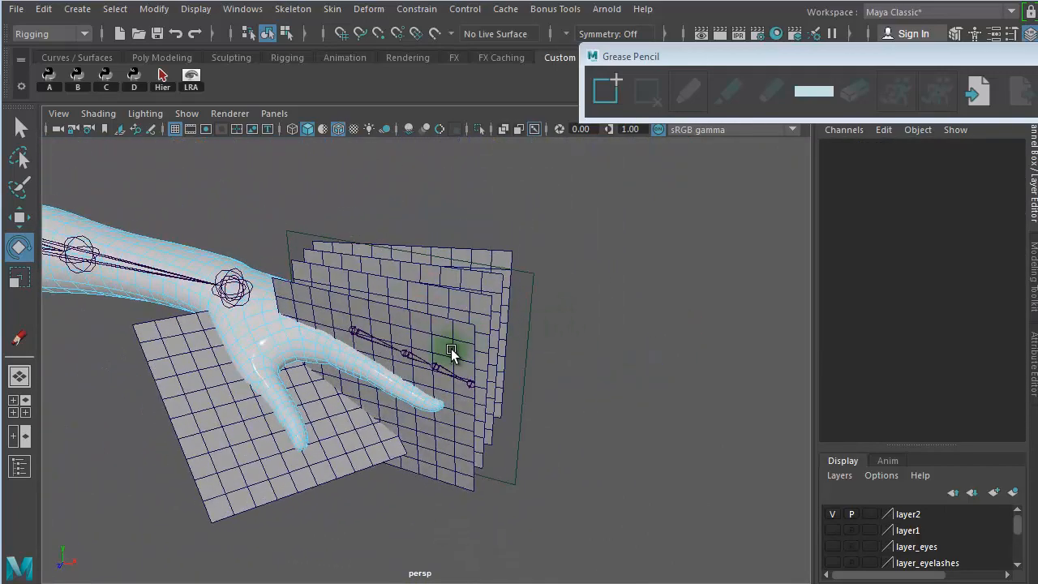
pyautogui.click(359, 334)
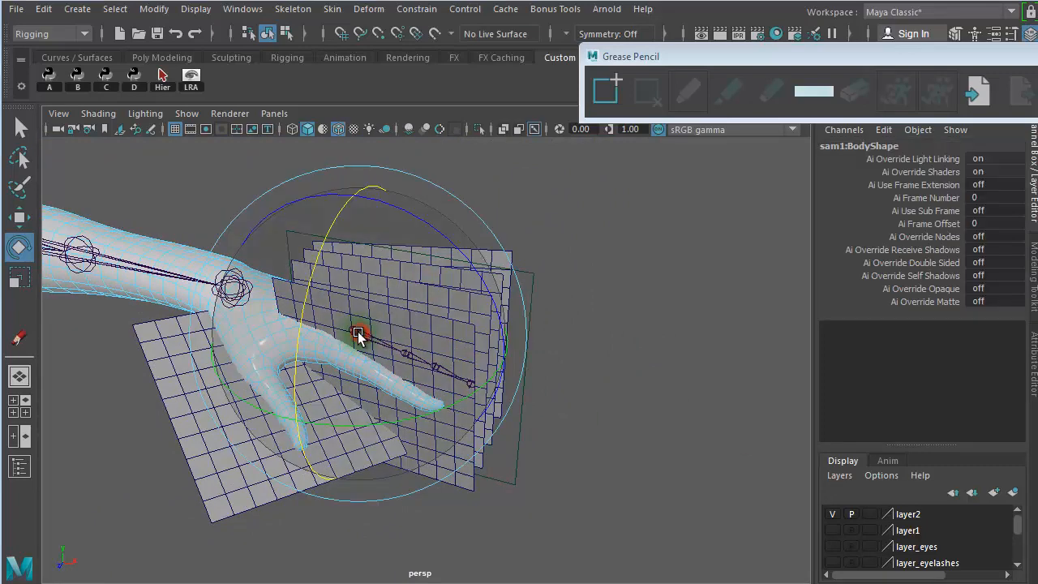
pyautogui.press('w')
pyautogui.click(666, 397)
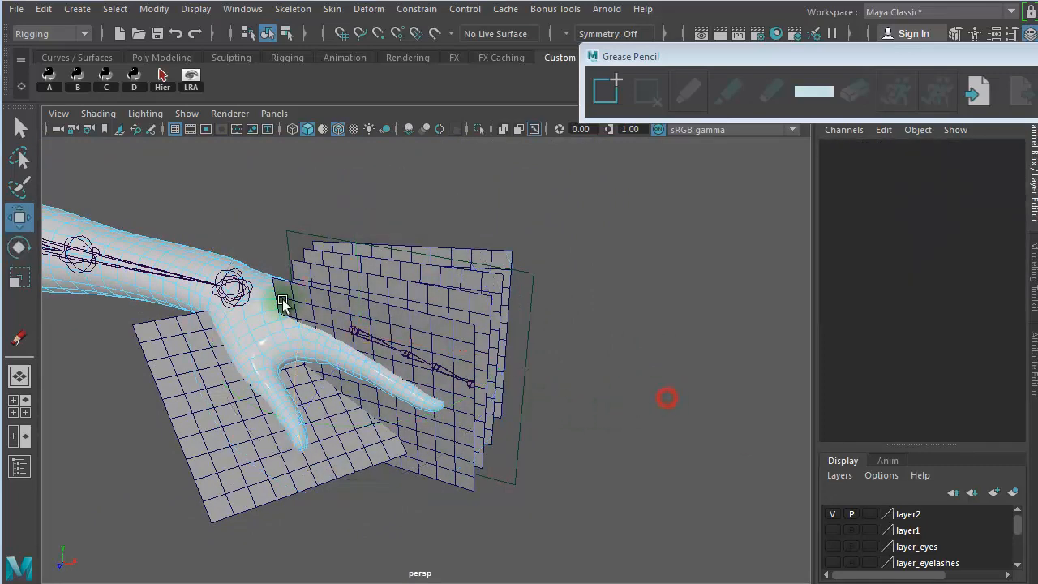
pyautogui.click(354, 331)
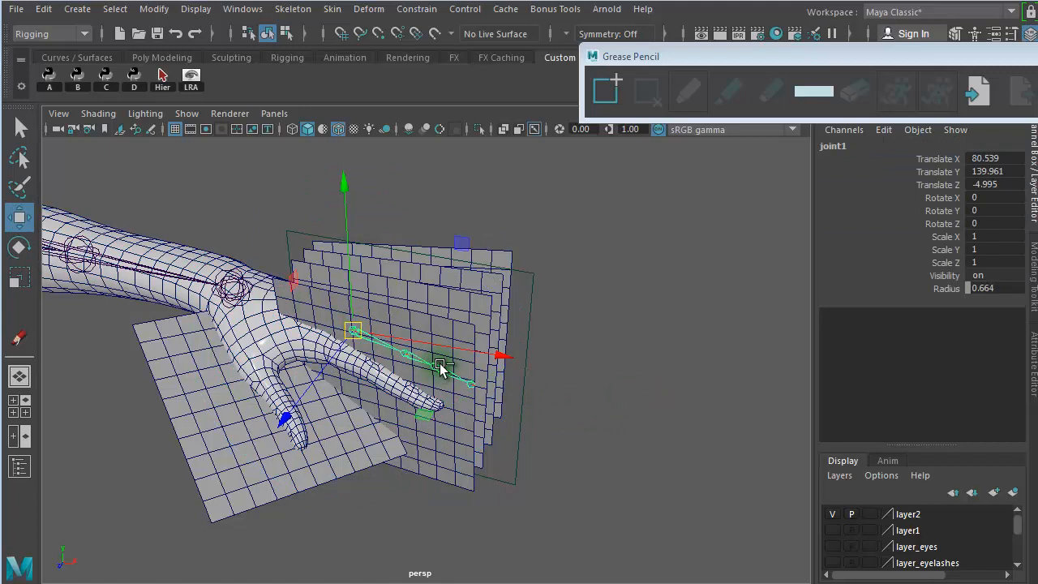
pyautogui.moveTo(344, 185); pyautogui.dragTo(373, 42)
pyautogui.keyDown('alt'); pyautogui.moveTo(487, 190); pyautogui.dragTo(494, 222); pyautogui.keyUp('alt')
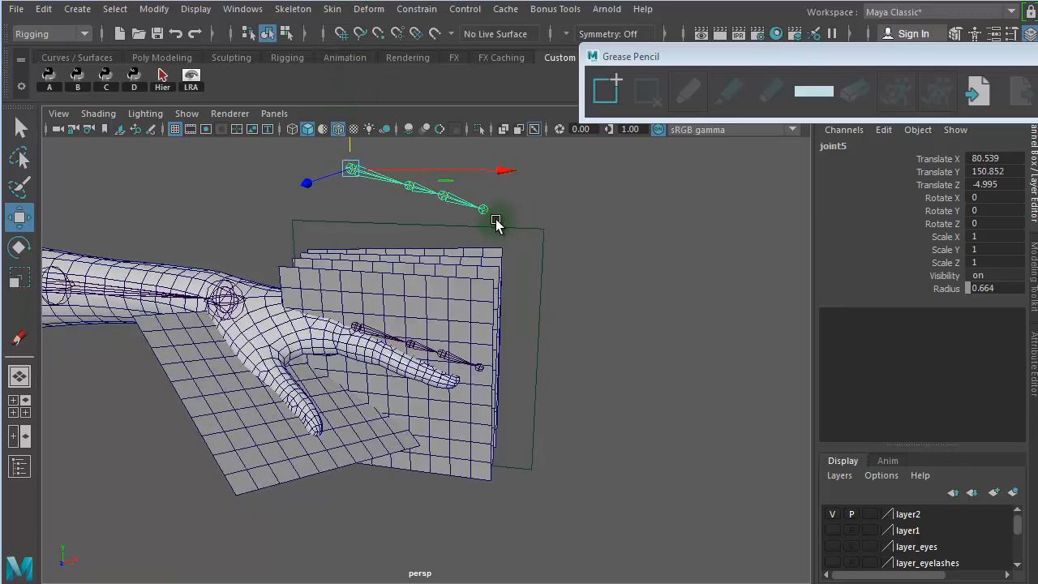
# - Try a default rotate-plane IK handle from the raised chain's base joint to its tip, and remove it
pyautogui.click(283, 10)
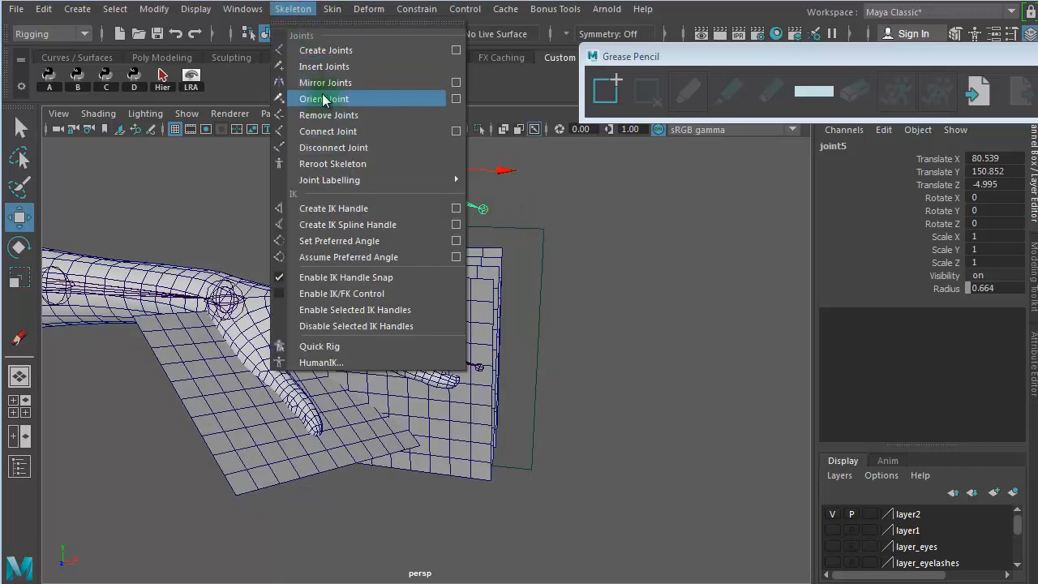
pyautogui.click(456, 209)
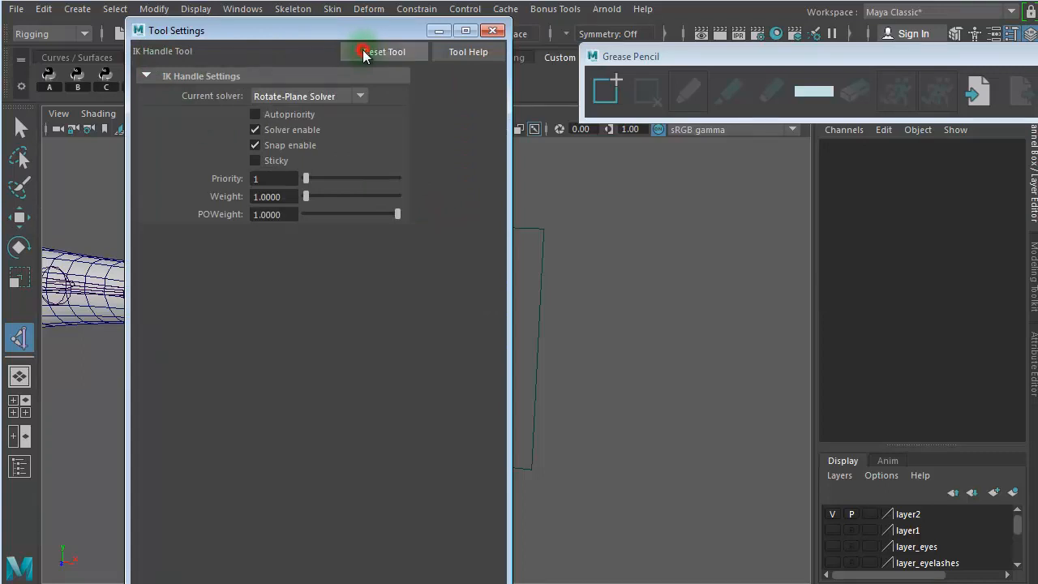
pyautogui.click(492, 30)
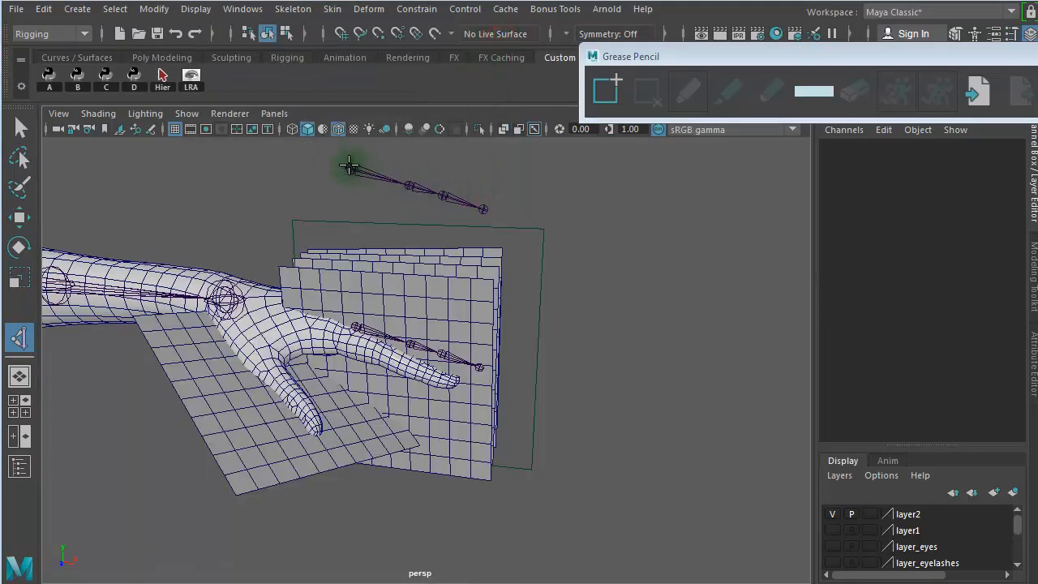
pyautogui.click(349, 165)
pyautogui.click(487, 210)
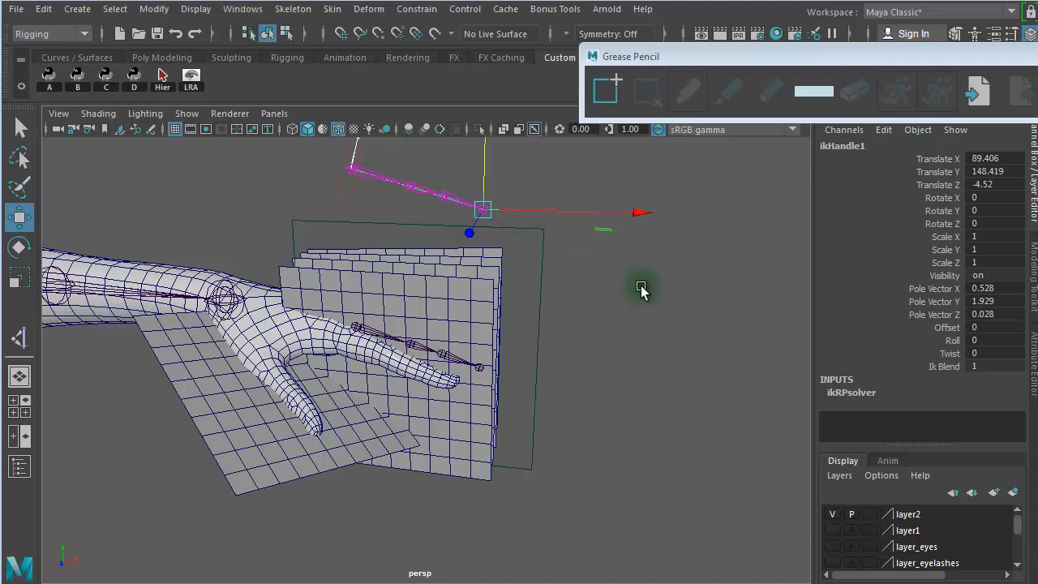
pyautogui.click(642, 288)
pyautogui.click(460, 213)
pyautogui.click(530, 218)
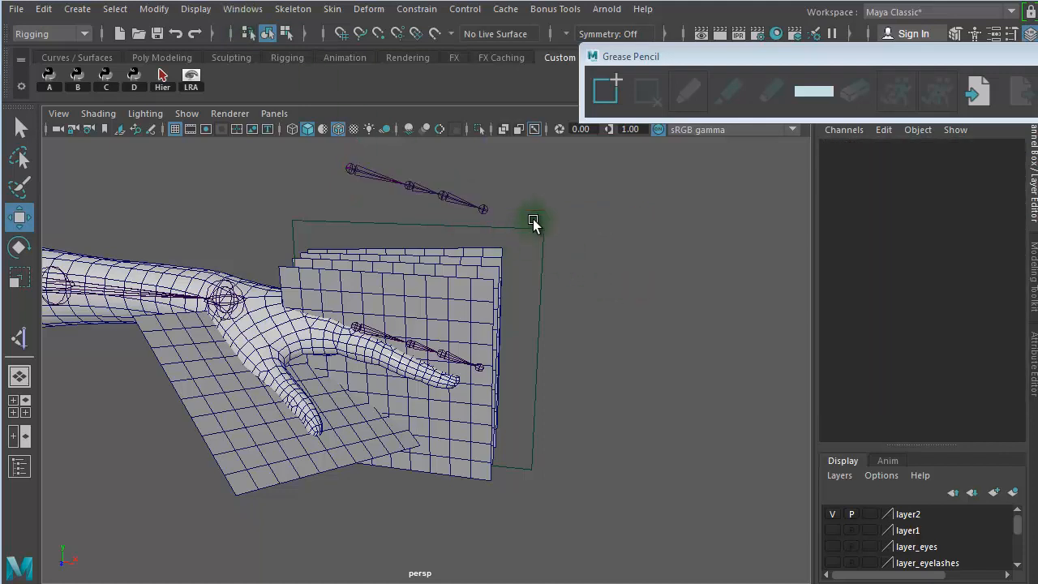
# - Rotate the inner finger joints of the raised chain to bend it slightly downward
pyautogui.click(411, 186)
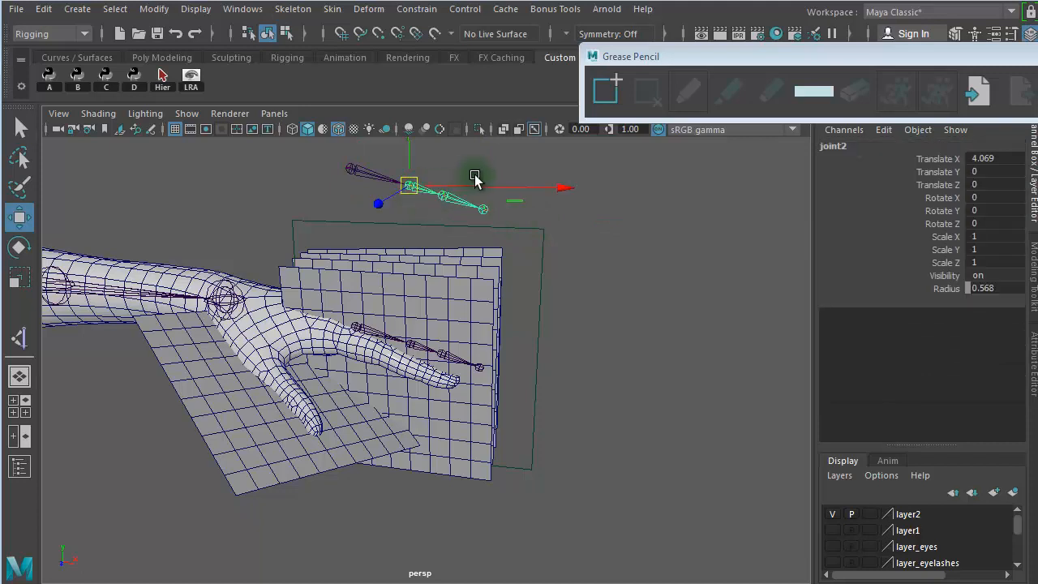
pyautogui.press('e')
pyautogui.moveTo(560, 167); pyautogui.dragTo(630, 219)
pyautogui.click(633, 202)
pyautogui.click(462, 216)
pyautogui.click(679, 224)
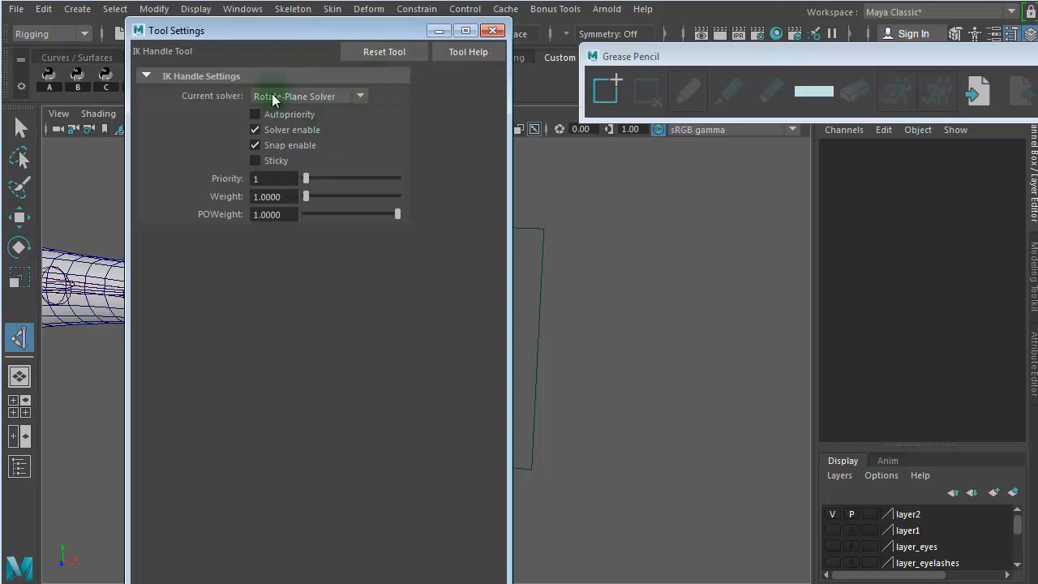
# - Create a rotate-plane IK handle from the bent chain's base joint to its tip joint
pyautogui.click(492, 30)
pyautogui.click(345, 167)
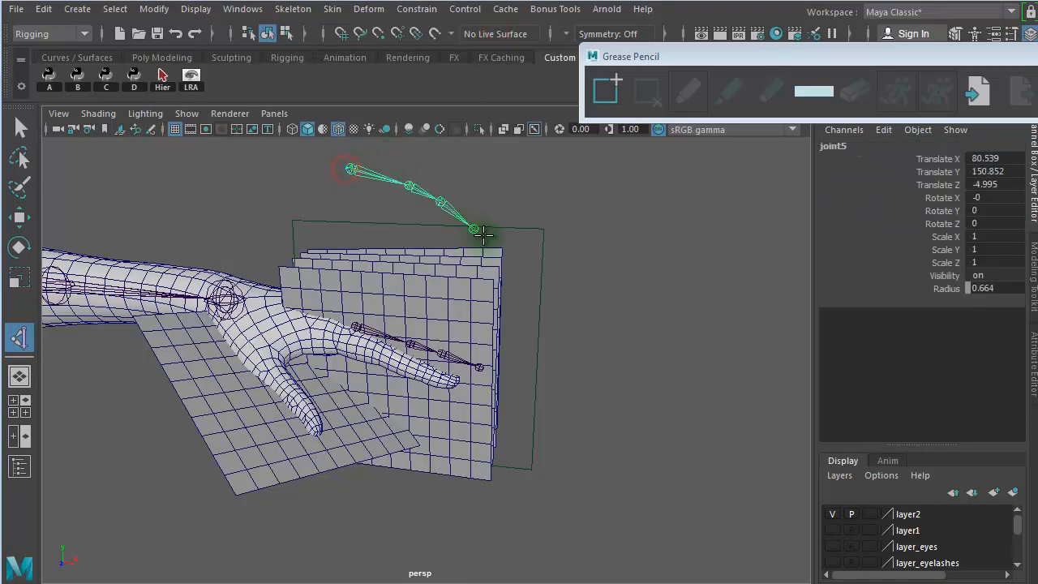
pyautogui.click(477, 234)
pyautogui.press('e')
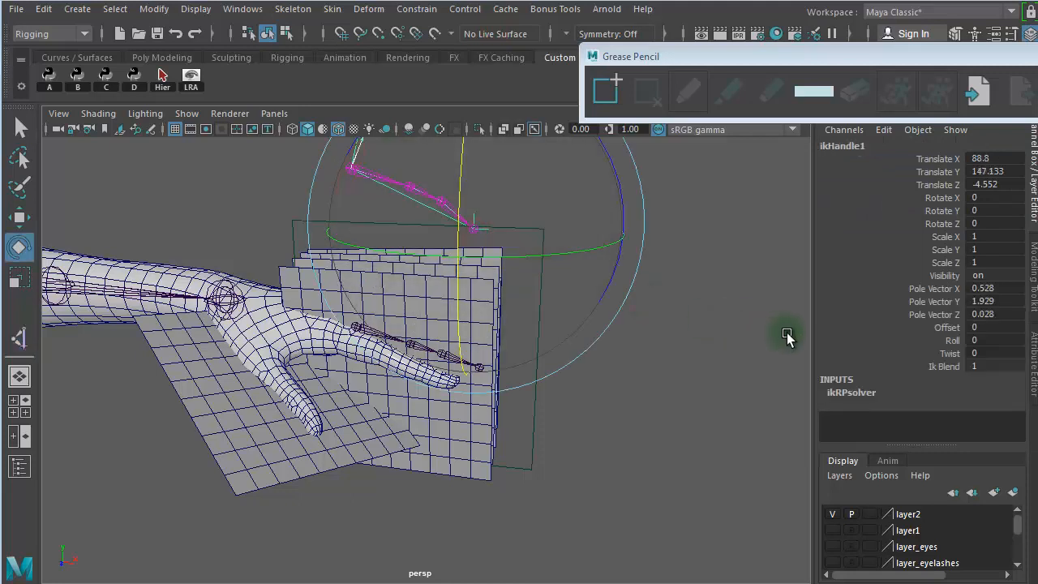
# - Adjust the IK handle's Twist, ending at about -28.65, to swing the raised chain's bend around its axis
pyautogui.click(953, 354)
pyautogui.keyDown('alt'); pyautogui.moveTo(555, 314); pyautogui.dragTo(432, 347); pyautogui.keyUp('alt')
pyautogui.keyDown('alt'); pyautogui.moveTo(399, 351); pyautogui.dragTo(853, 394, button='right'); pyautogui.keyUp('alt')
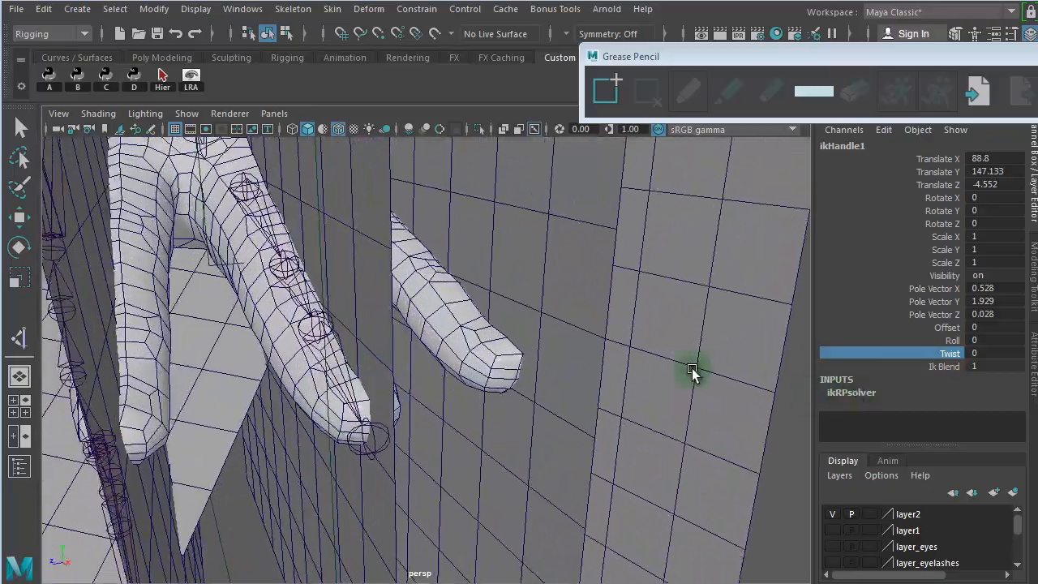
pyautogui.keyDown('alt'); pyautogui.moveTo(598, 343); pyautogui.dragTo(373, 329, button='right'); pyautogui.keyUp('alt')
pyautogui.keyDown('alt'); pyautogui.moveTo(373, 329); pyautogui.dragTo(350, 302); pyautogui.keyUp('alt')
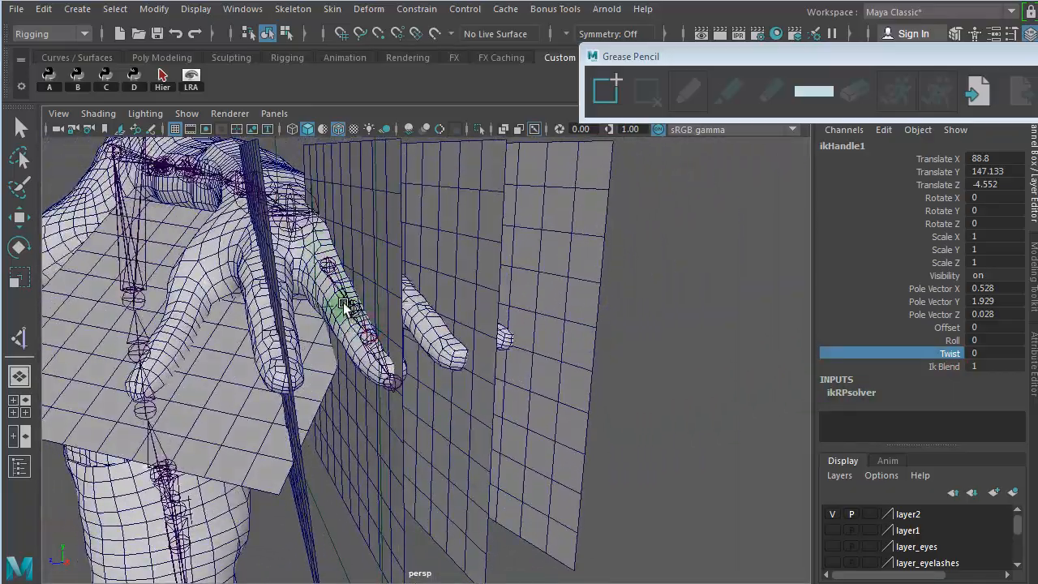
pyautogui.keyDown('alt'); pyautogui.moveTo(412, 308); pyautogui.dragTo(411, 512); pyautogui.keyUp('alt')
pyautogui.keyDown('alt'); pyautogui.moveTo(412, 512); pyautogui.dragTo(411, 387, button='right'); pyautogui.keyUp('alt')
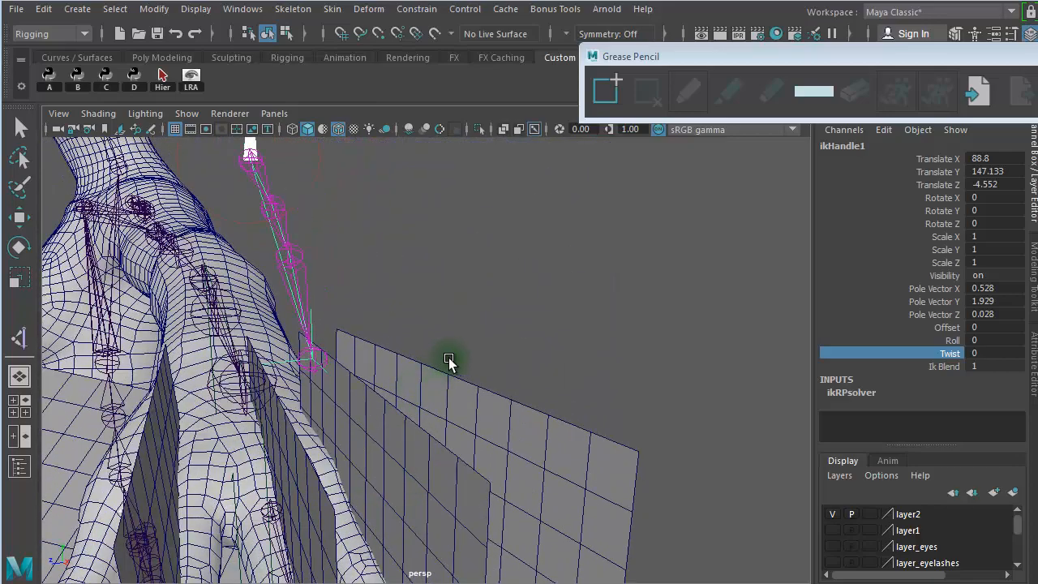
pyautogui.keyDown('alt'); pyautogui.moveTo(452, 358); pyautogui.dragTo(384, 359, button='right'); pyautogui.keyUp('alt')
pyautogui.keyDown('alt'); pyautogui.moveTo(384, 359); pyautogui.dragTo(430, 332); pyautogui.keyUp('alt')
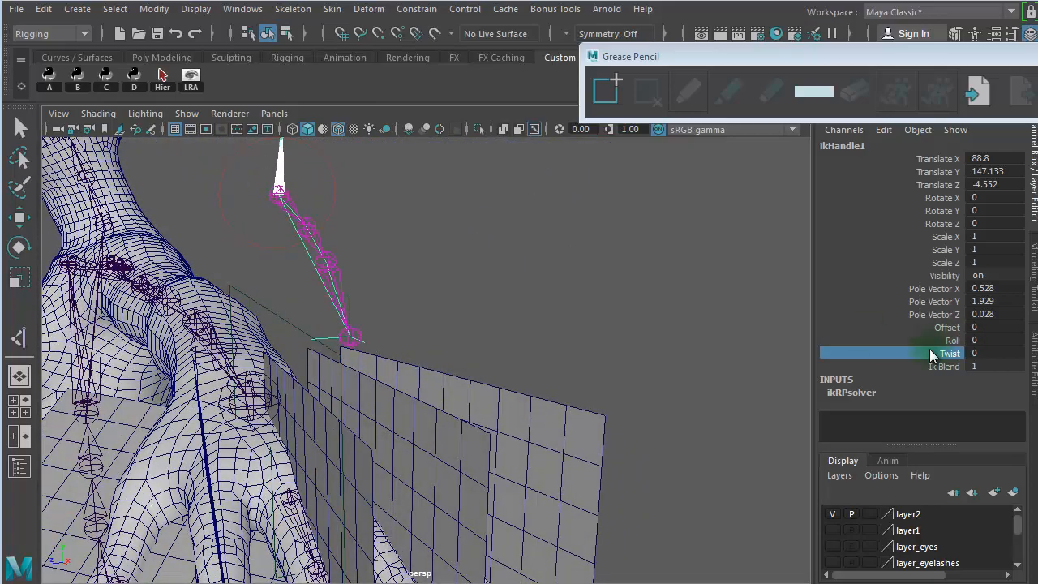
pyautogui.moveTo(668, 346); pyautogui.dragTo(549, 308, button='middle')
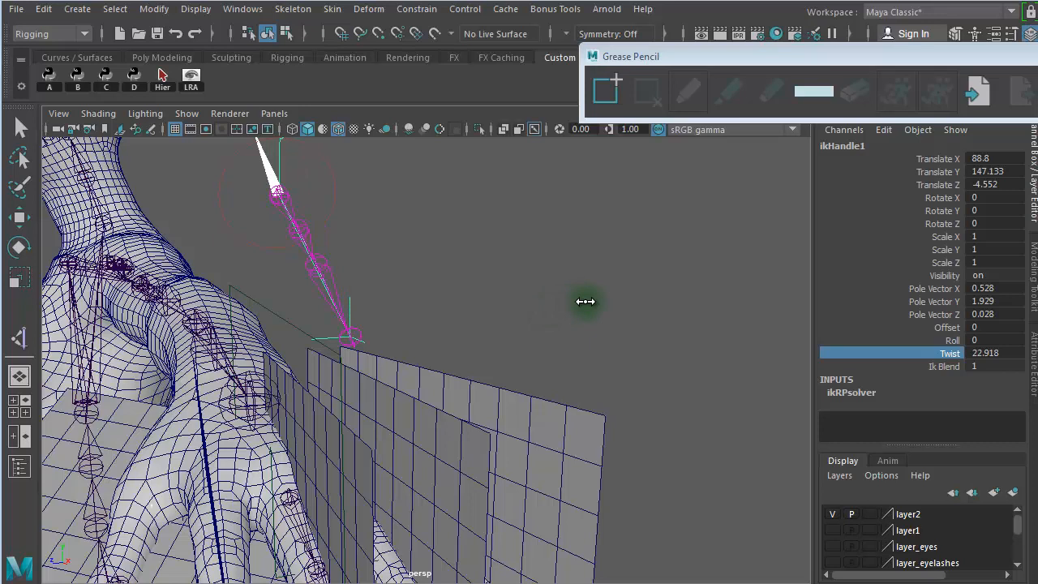
pyautogui.moveTo(585, 300); pyautogui.dragTo(554, 293, button='middle')
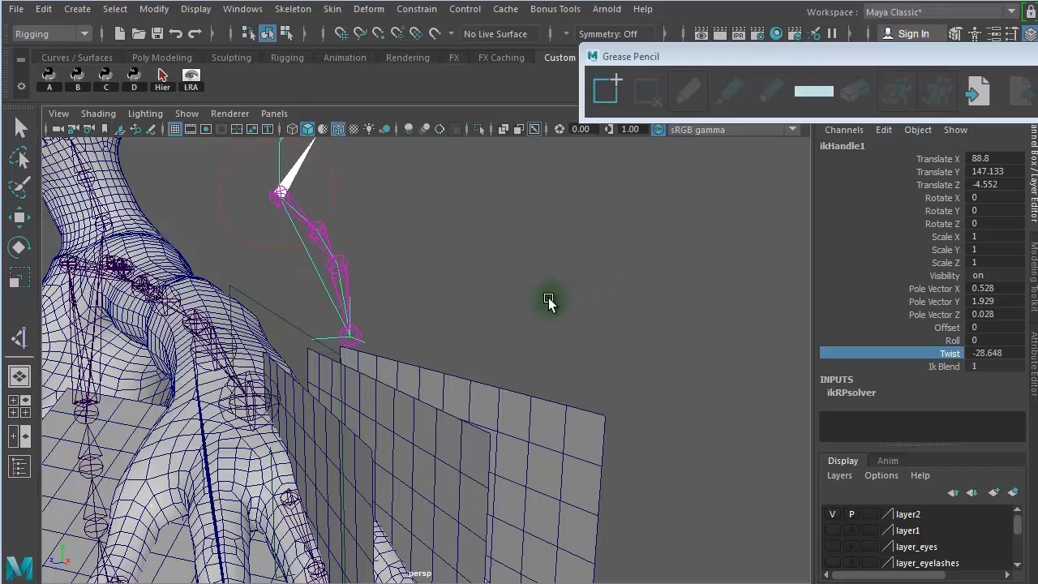
pyautogui.keyDown('alt'); pyautogui.moveTo(464, 307); pyautogui.dragTo(523, 344); pyautogui.keyUp('alt')
pyautogui.keyDown('alt'); pyautogui.moveTo(389, 293); pyautogui.dragTo(394, 274); pyautogui.keyUp('alt')
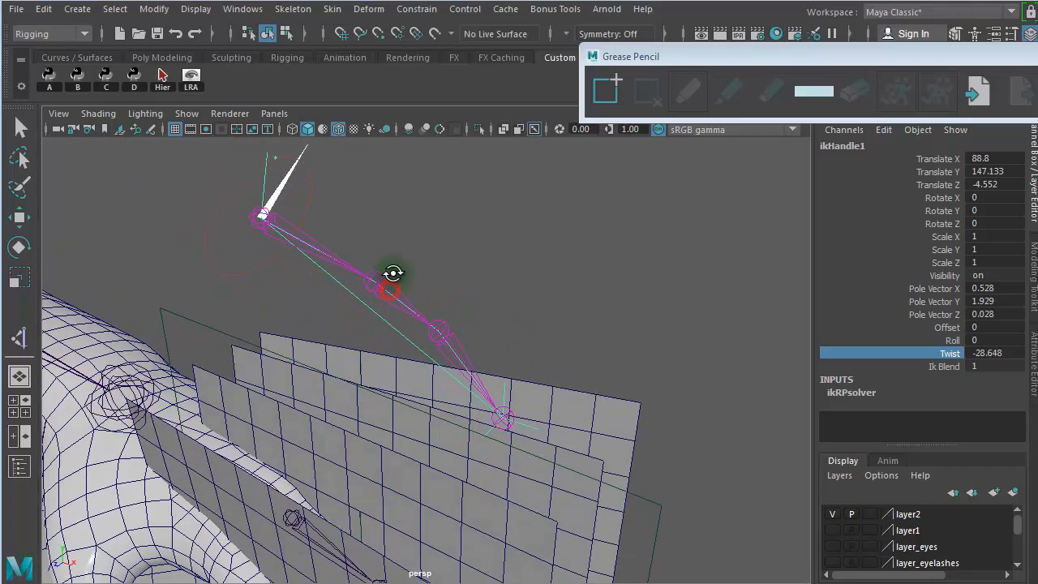
pyautogui.keyDown('alt'); pyautogui.moveTo(547, 292); pyautogui.dragTo(616, 270); pyautogui.keyUp('alt')
pyautogui.moveTo(641, 266); pyautogui.dragTo(566, 321)
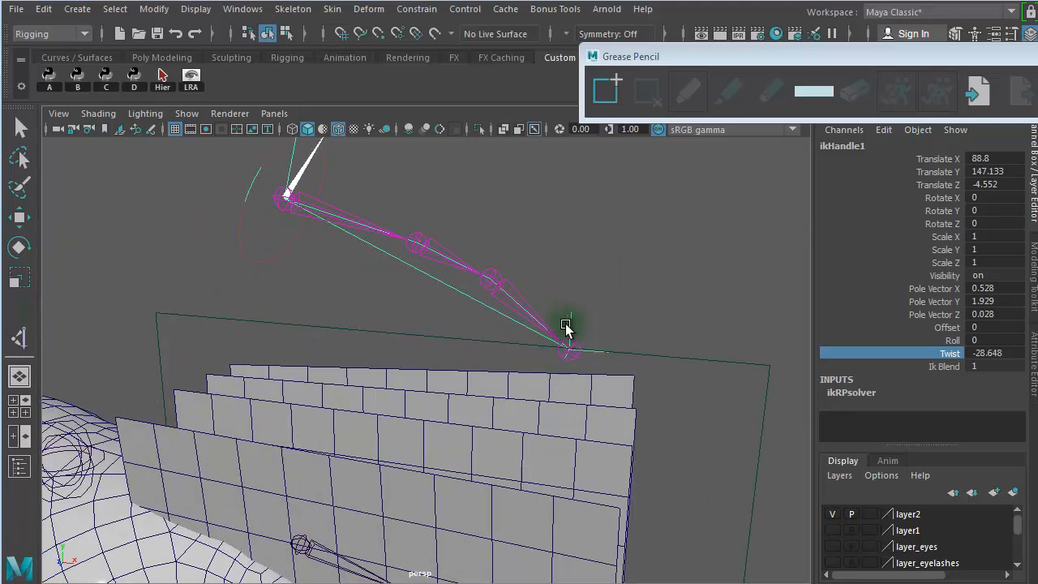
# - Delete the IK handle and freeze the transformations of the raised chain from its base joint
pyautogui.press('e')
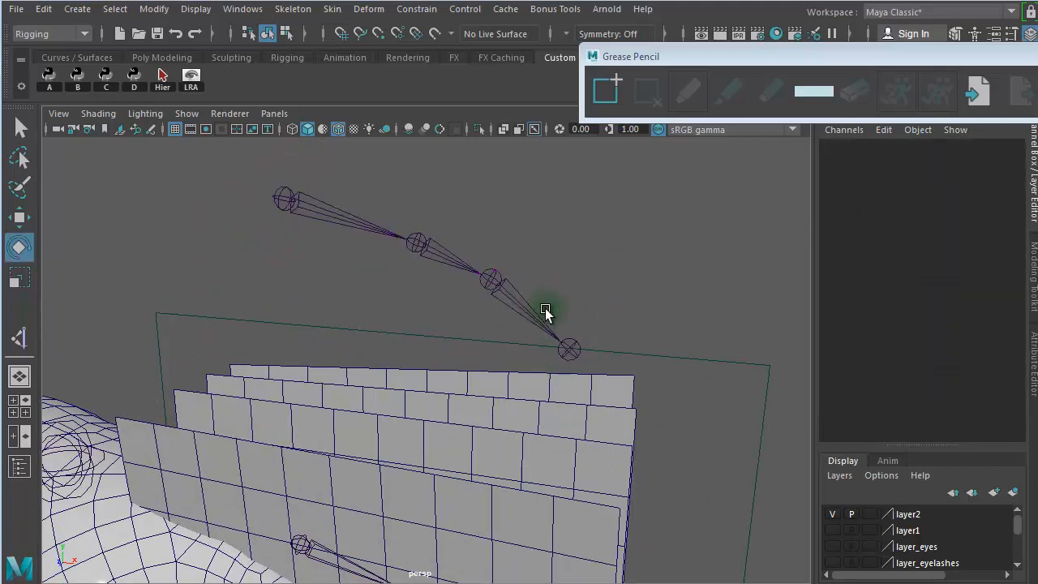
pyautogui.click(332, 195)
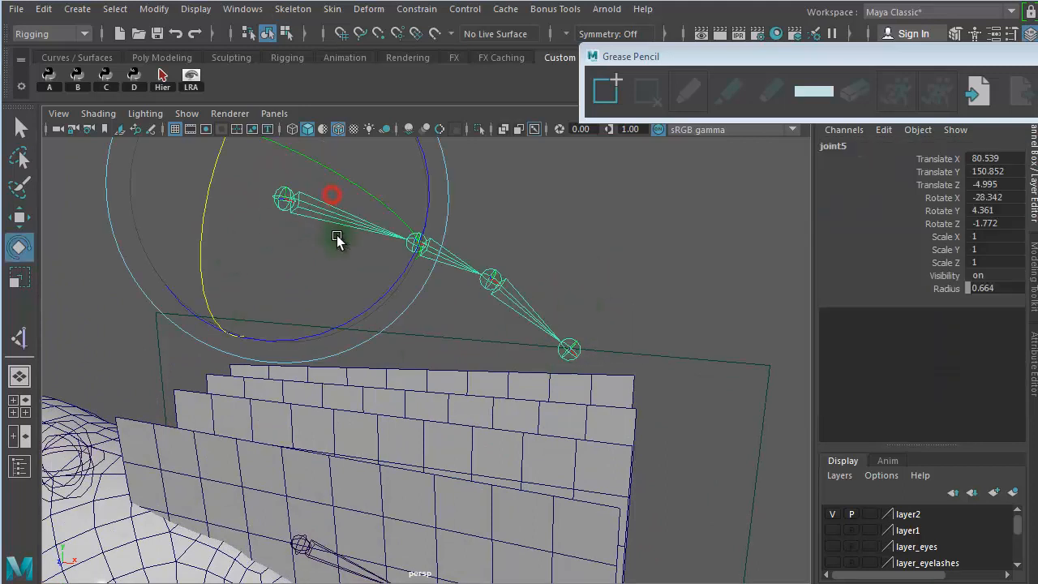
pyautogui.click(162, 9)
pyautogui.click(190, 81)
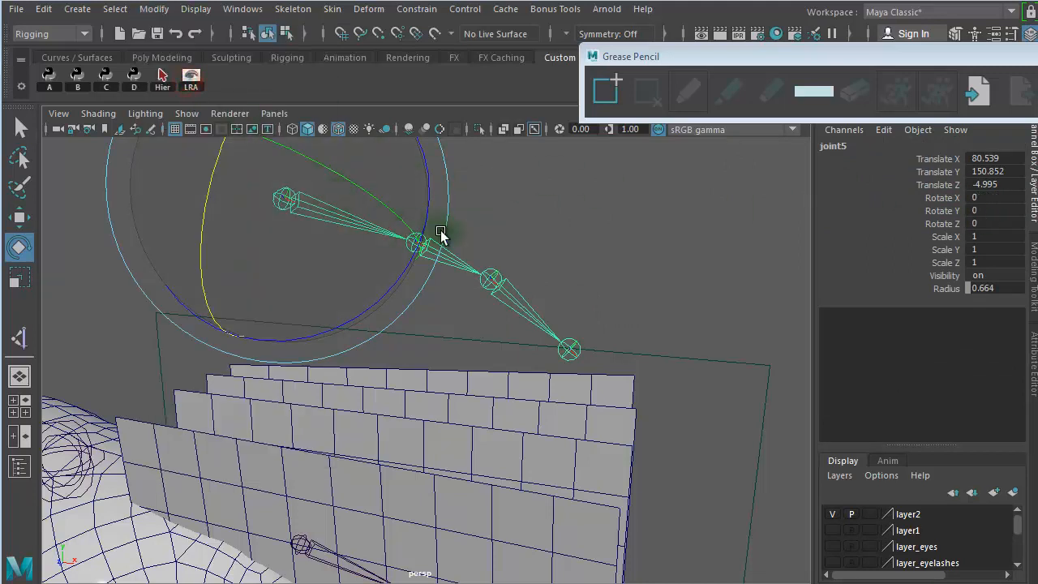
# - Check the rotation values of the individual joints in the raised chain
pyautogui.click(552, 211)
pyautogui.click(461, 266)
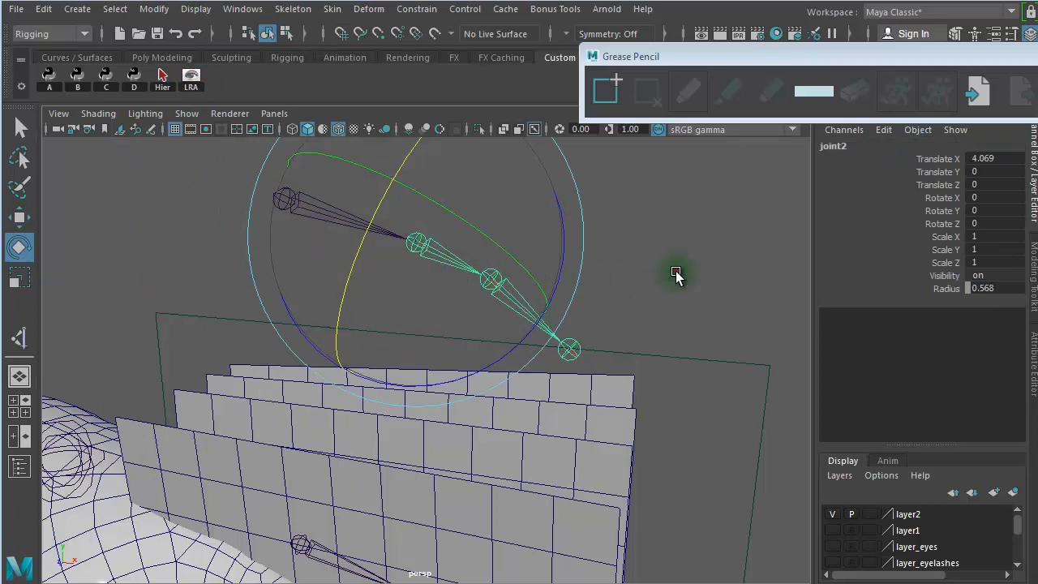
pyautogui.click(676, 275)
pyautogui.click(539, 326)
pyautogui.click(792, 310)
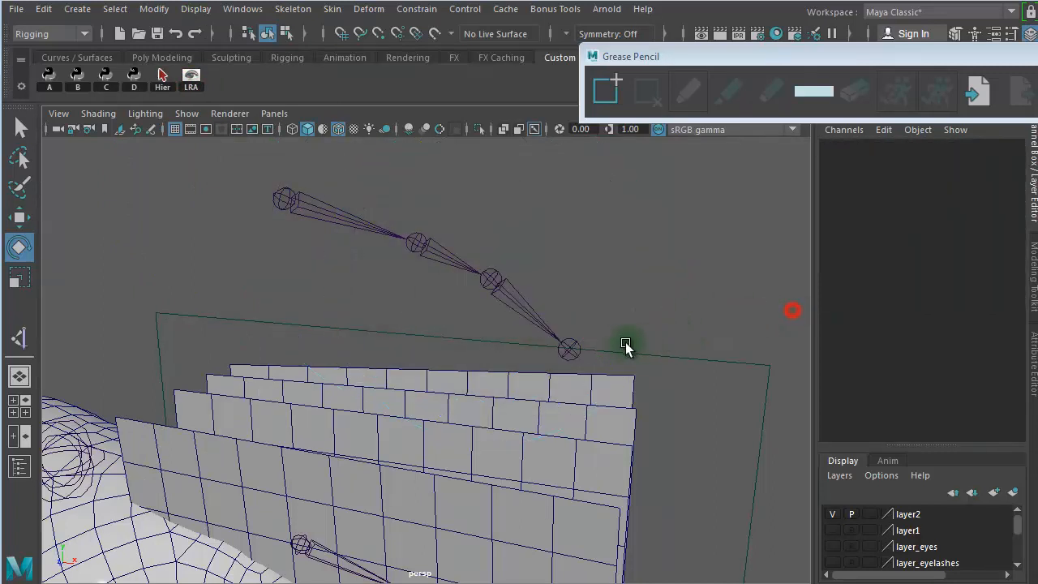
pyautogui.click(573, 349)
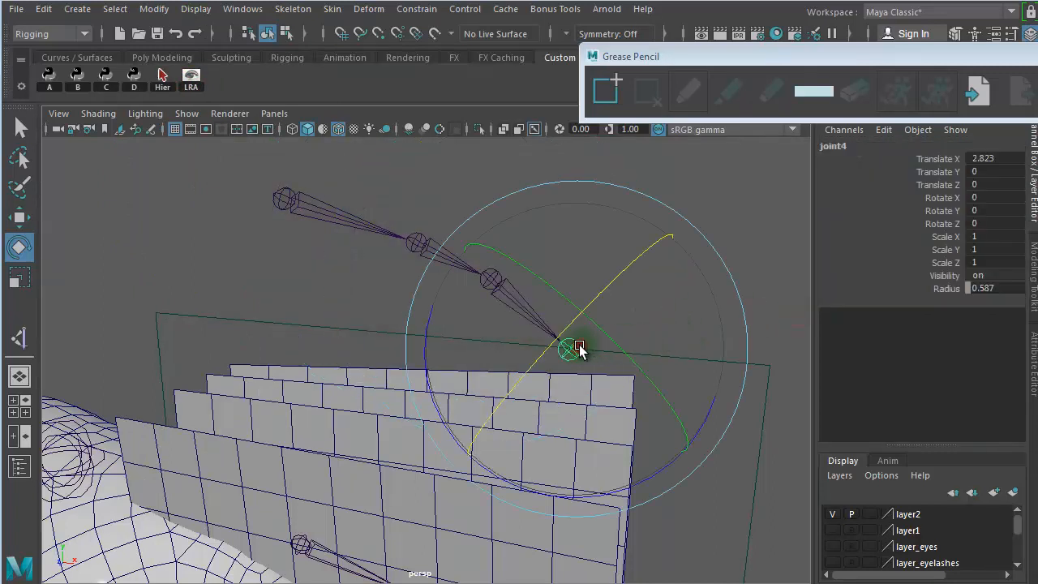
pyautogui.click(328, 212)
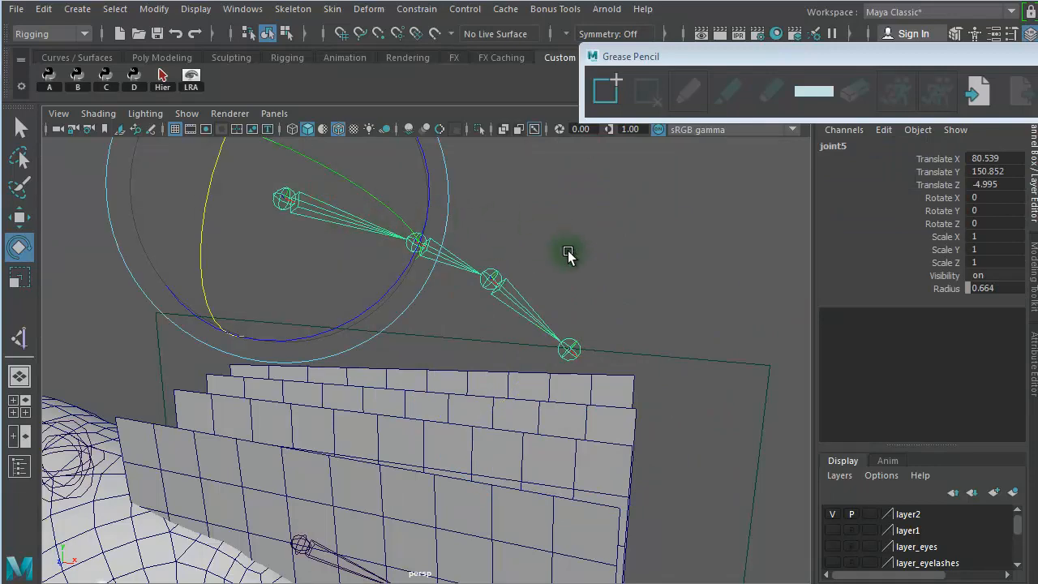
# - Delete the raised test joint chain and hide layer2 with the guide planes
pyautogui.keyDown('alt'); pyautogui.moveTo(655, 286); pyautogui.dragTo(346, 286, button='right'); pyautogui.keyUp('alt')
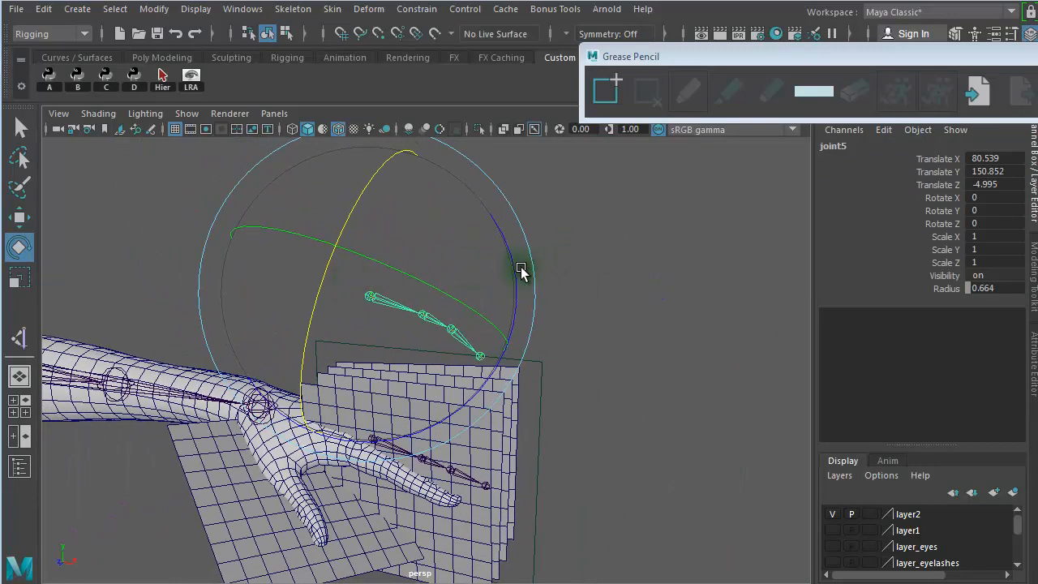
pyautogui.press('Delete')
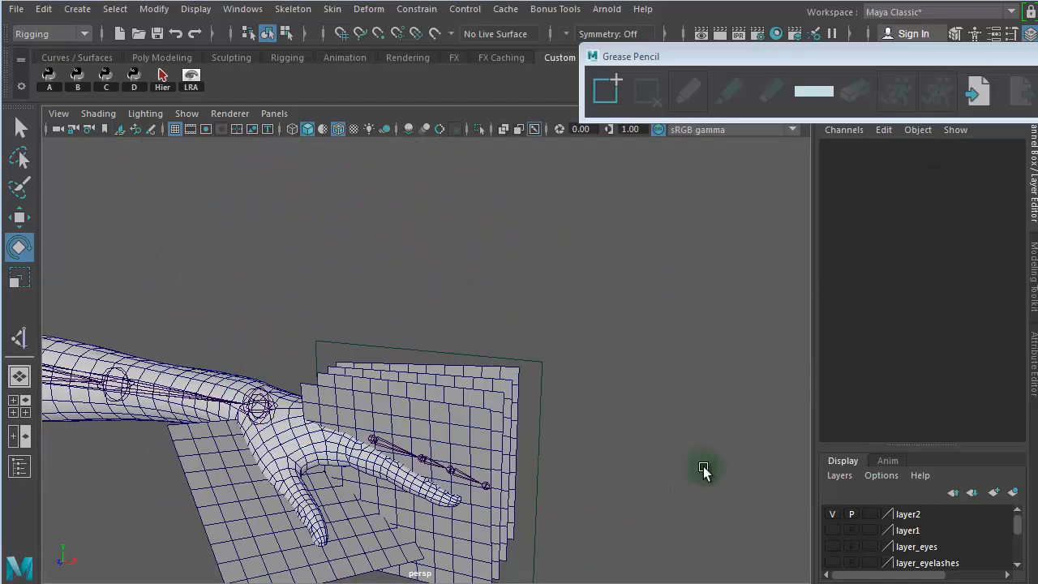
pyautogui.click(831, 513)
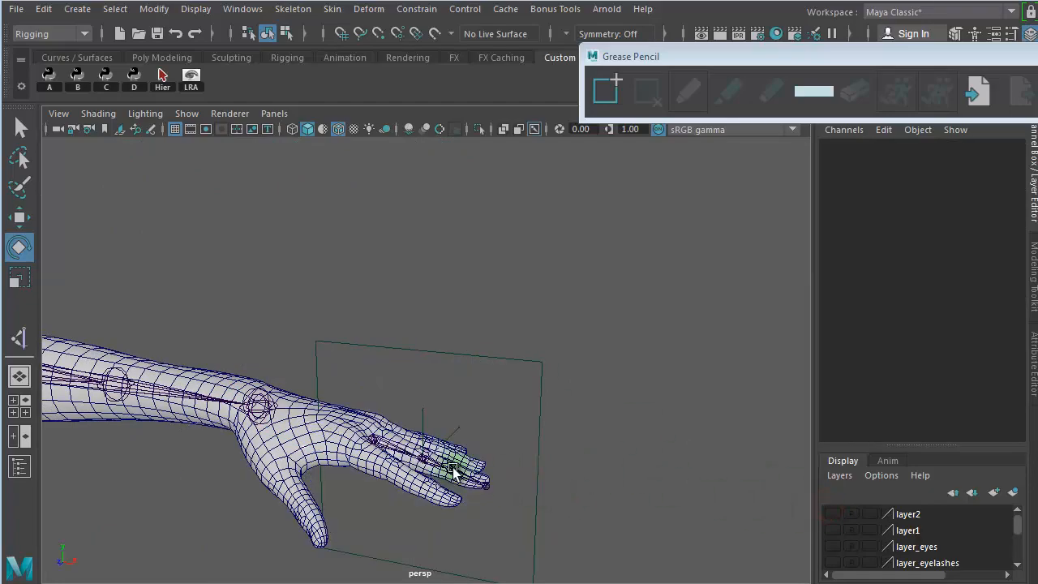
# - In the top view, duplicate the middle finger joint chain and move the copy to the little finger's base, about X 79.54, Z -8.96
pyautogui.keyDown('alt'); pyautogui.moveTo(410, 472); pyautogui.dragTo(337, 489); pyautogui.keyUp('alt')
pyautogui.keyDown('alt'); pyautogui.moveTo(336, 487); pyautogui.dragTo(657, 489, button='right'); pyautogui.keyUp('alt')
pyautogui.keyDown('alt'); pyautogui.moveTo(596, 433); pyautogui.dragTo(552, 410); pyautogui.keyUp('alt')
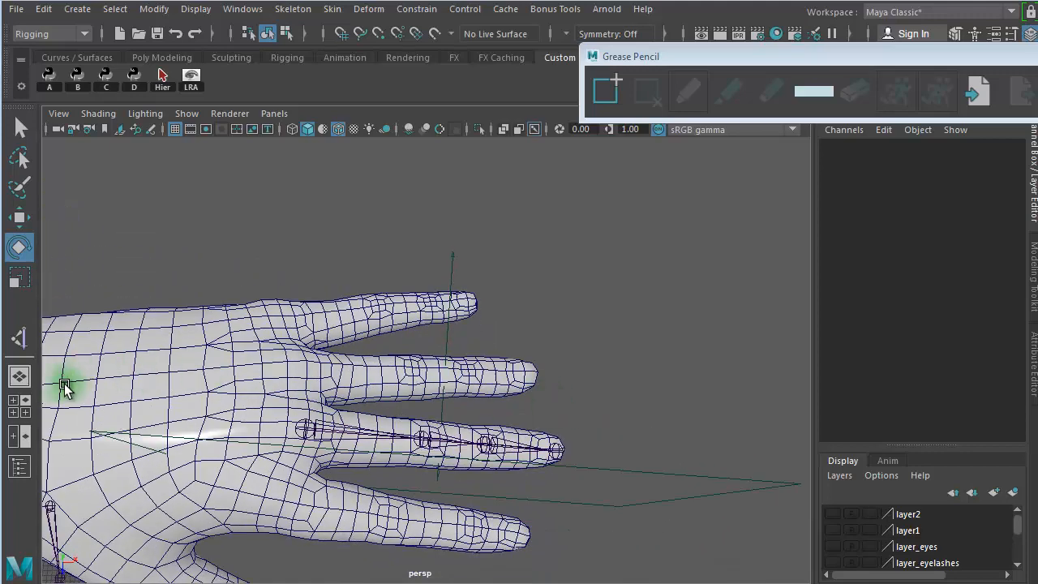
pyautogui.click(26, 405)
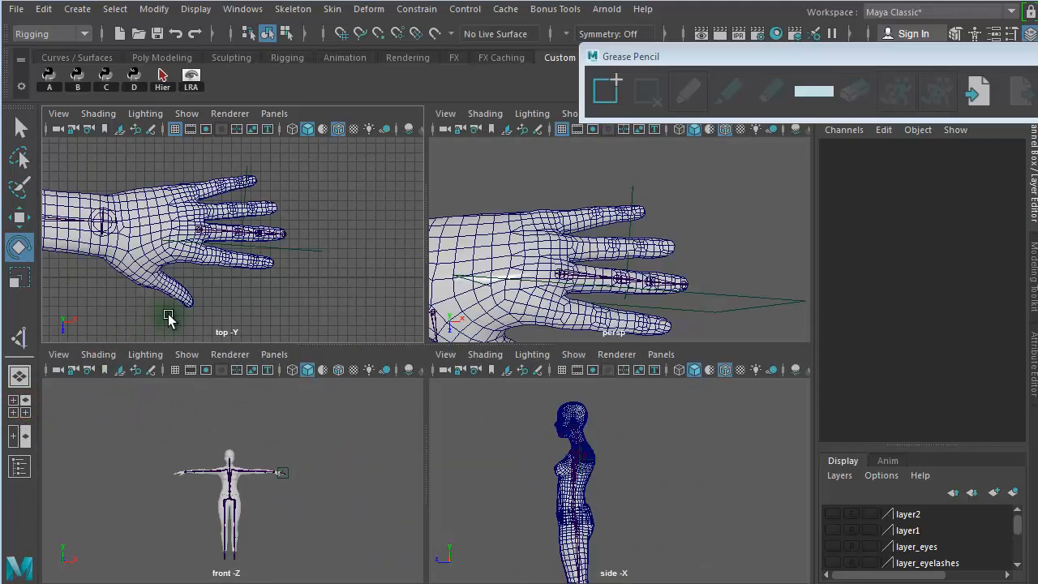
pyautogui.press('space')
pyautogui.keyDown('alt'); pyautogui.moveTo(249, 339); pyautogui.dragTo(696, 339, button='right'); pyautogui.keyUp('alt')
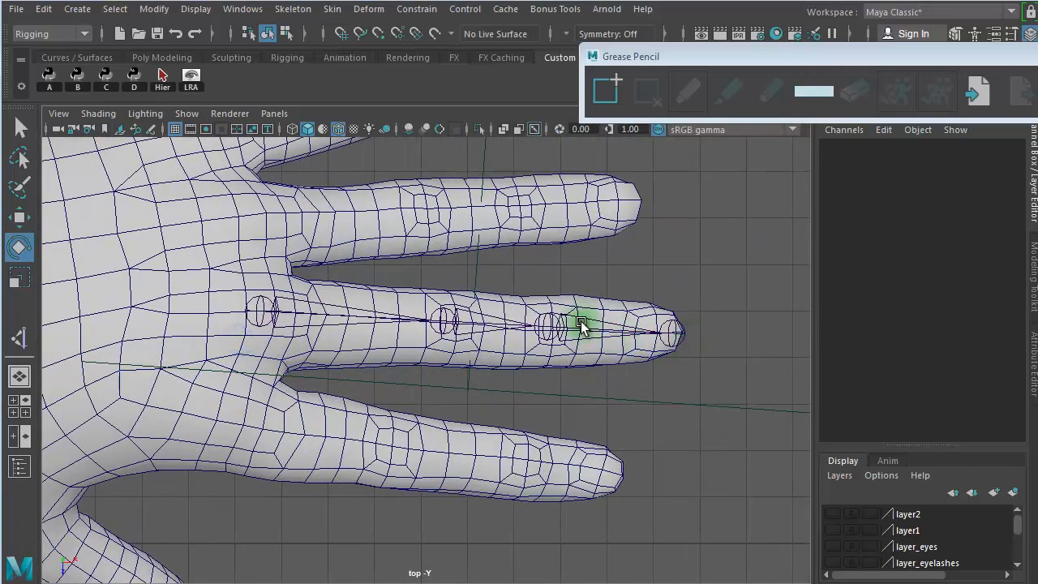
pyautogui.keyDown('alt'); pyautogui.moveTo(583, 322); pyautogui.dragTo(774, 312, button='middle'); pyautogui.keyUp('alt')
pyautogui.keyDown('alt'); pyautogui.moveTo(649, 328); pyautogui.dragTo(515, 326, button='right'); pyautogui.keyUp('alt')
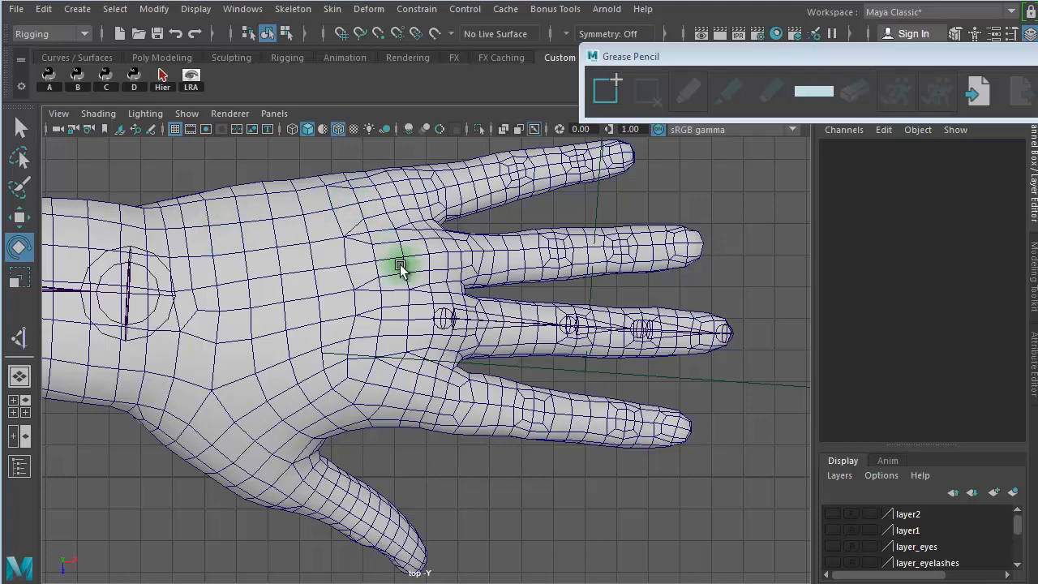
pyautogui.click(469, 334)
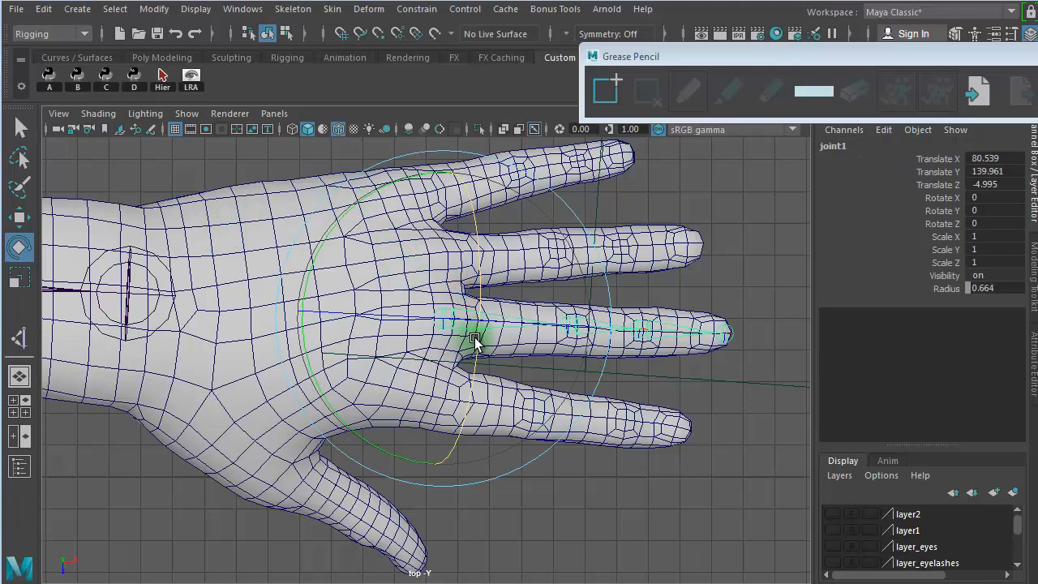
pyautogui.press('w')
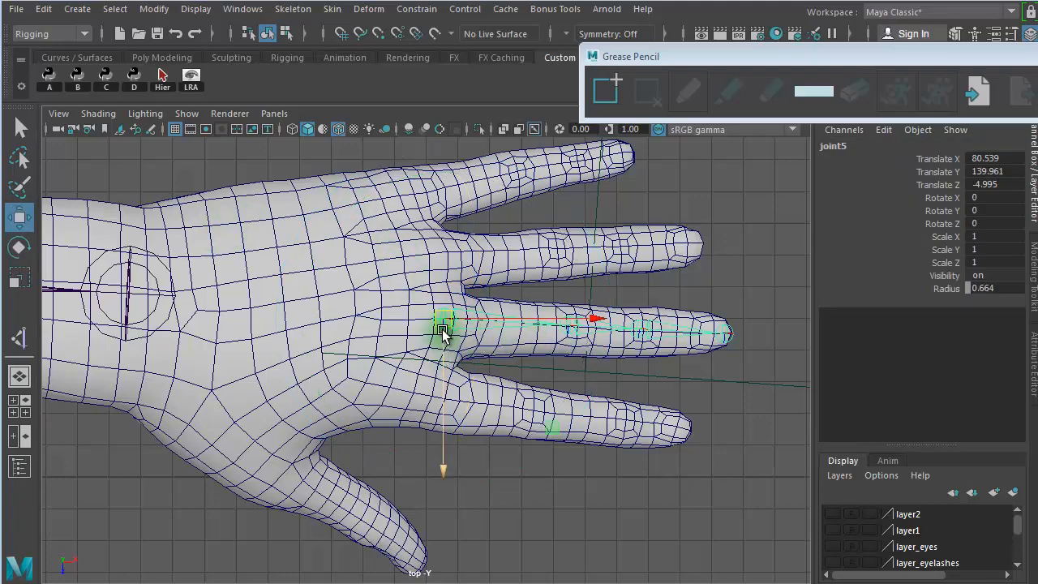
pyautogui.moveTo(441, 330); pyautogui.dragTo(411, 200)
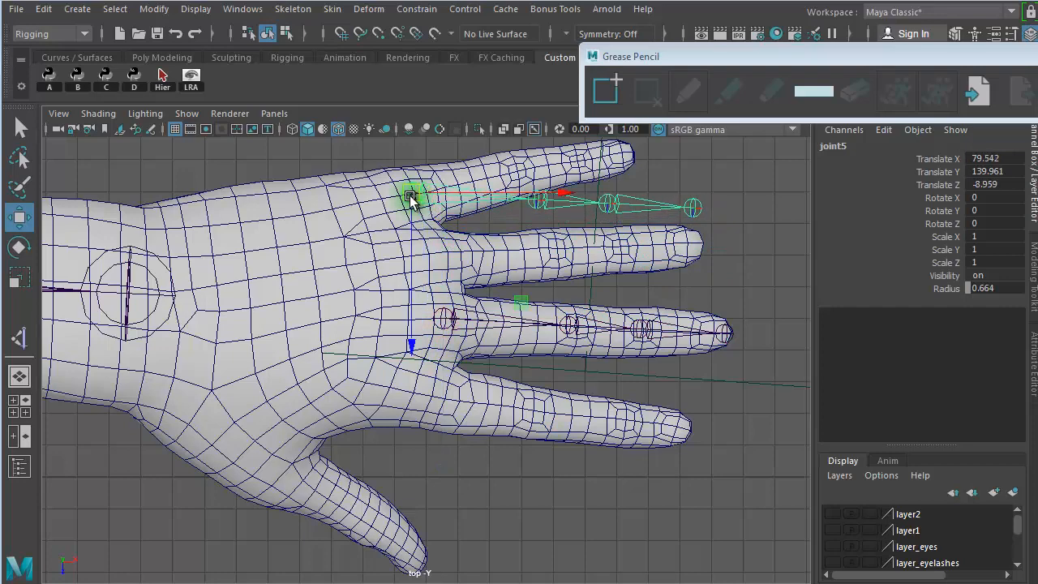
# - Rotate the copied chain about 12.69 degrees in Y to align it with the little finger
pyautogui.press('e')
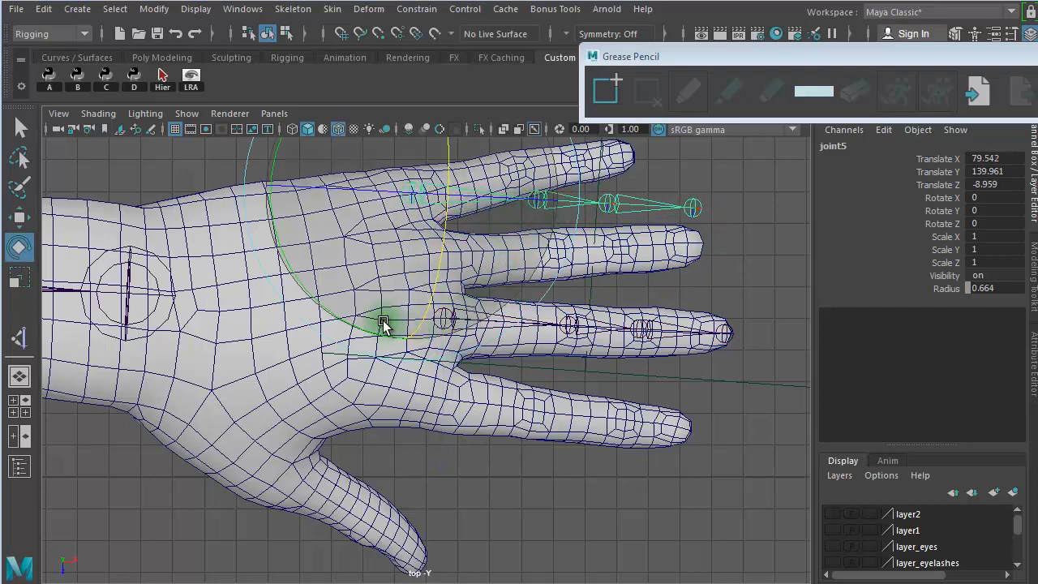
pyautogui.moveTo(382, 324); pyautogui.dragTo(413, 311)
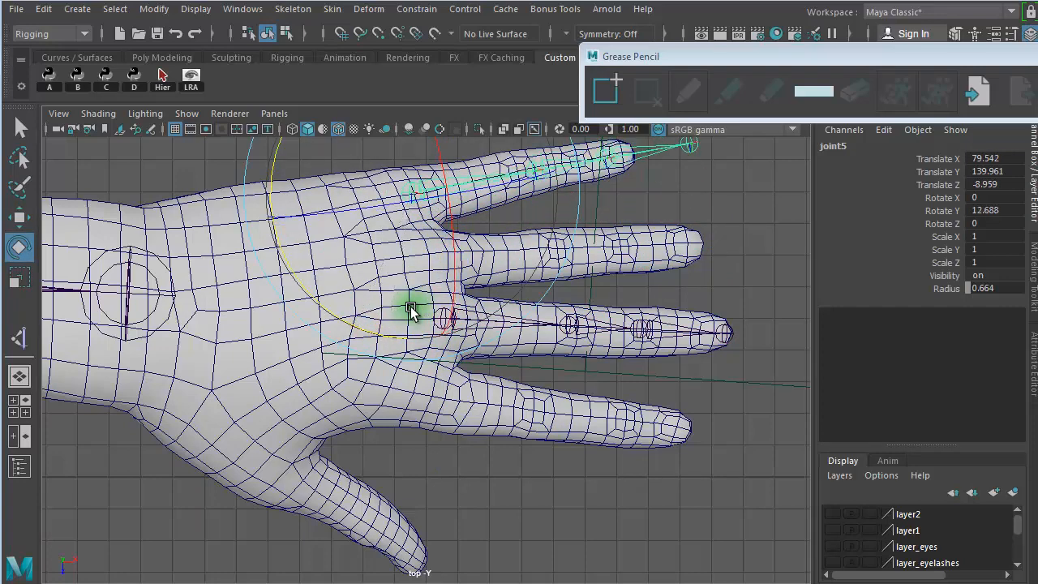
pyautogui.click(675, 226)
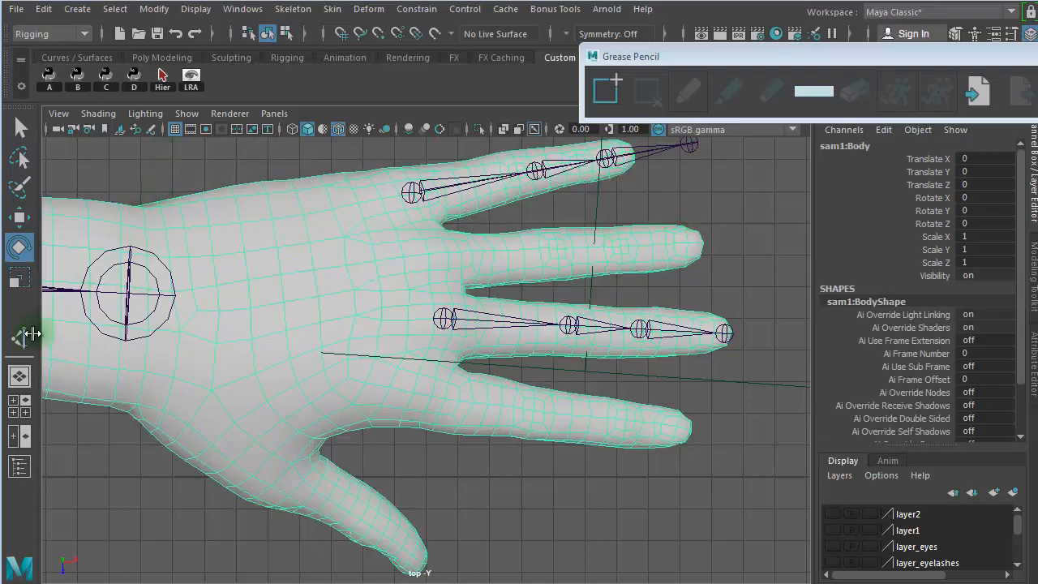
# - Start a Grease Pencil sketch in the top view and draw light blue and white strokes beside the fingertips
pyautogui.click(151, 130)
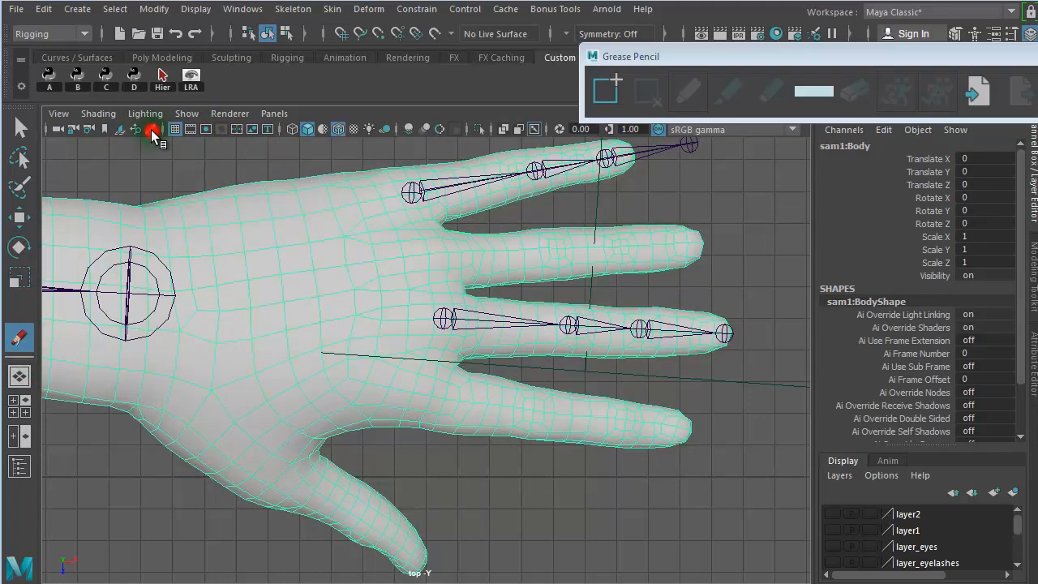
pyautogui.click(816, 95)
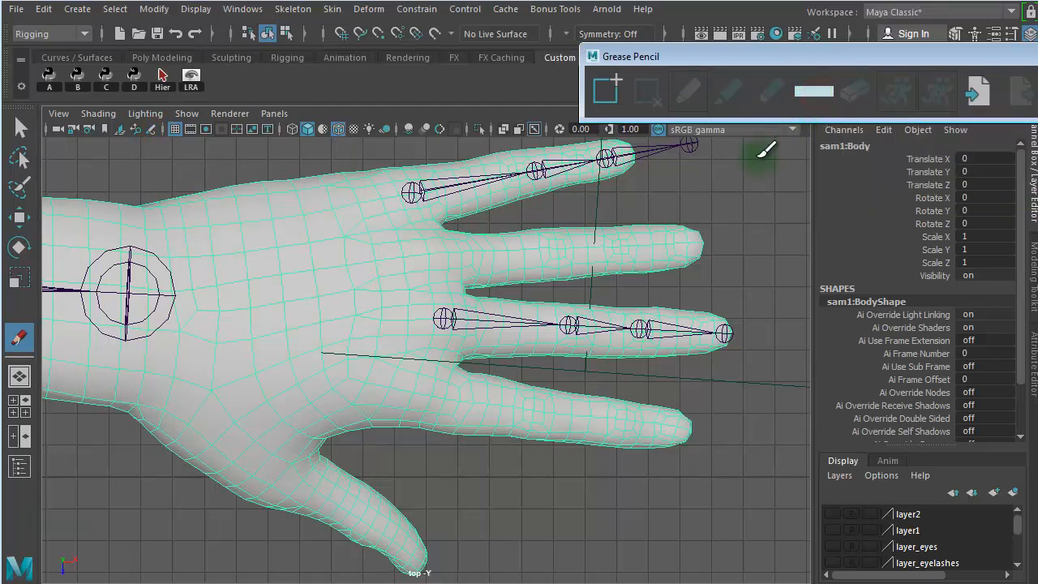
pyautogui.moveTo(756, 158); pyautogui.dragTo(755, 207)
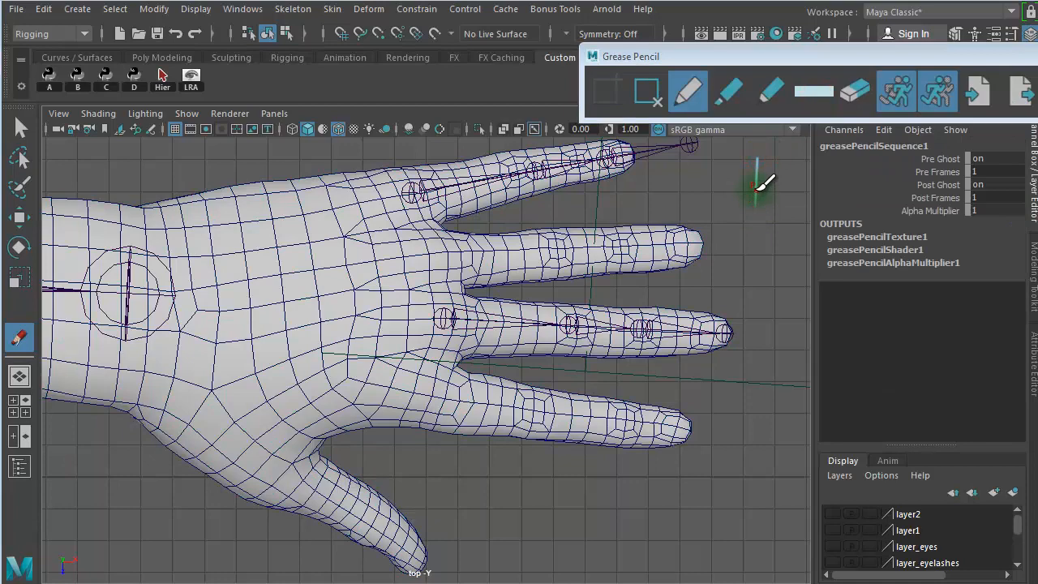
pyautogui.click(813, 91)
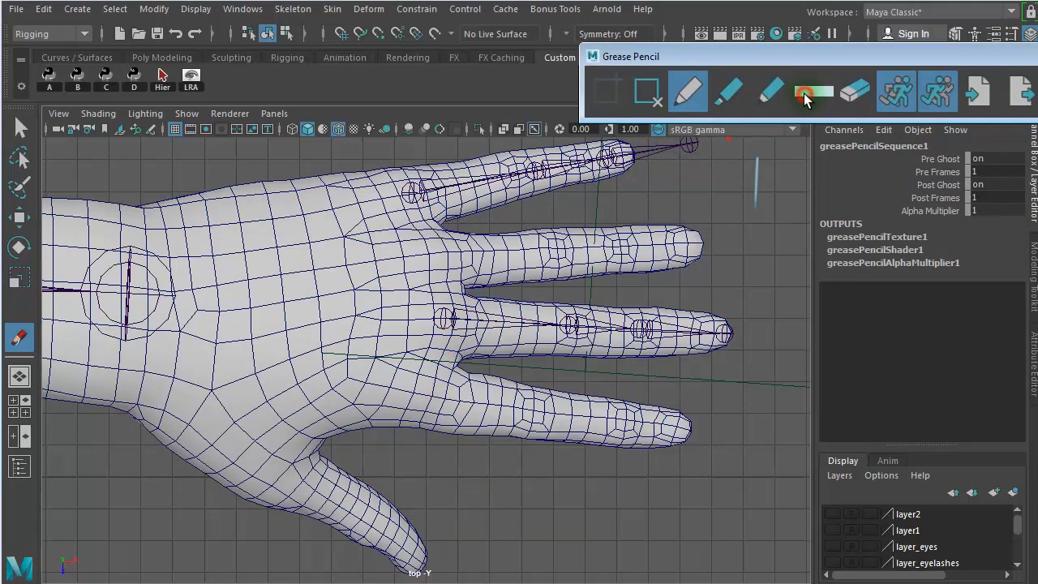
pyautogui.click(804, 95)
pyautogui.click(743, 59)
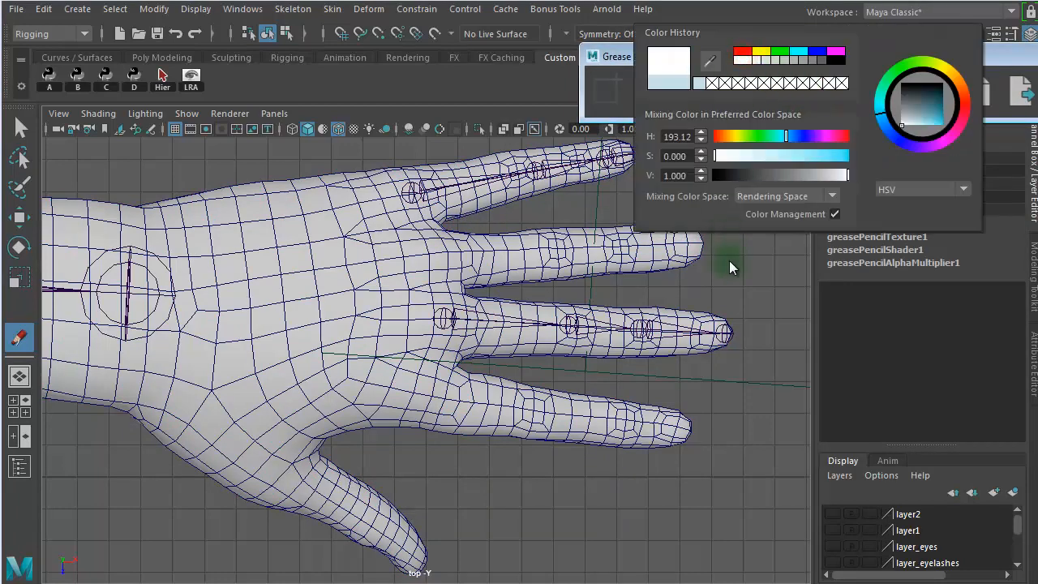
pyautogui.moveTo(734, 253)
pyautogui.mouseDown()
pyautogui.moveTo(750, 290)
pyautogui.moveTo(771, 289)
pyautogui.mouseUp()
# - Change the Grease Pencil color to red and draw a red stroke beside the fingertips
pyautogui.click(802, 95)
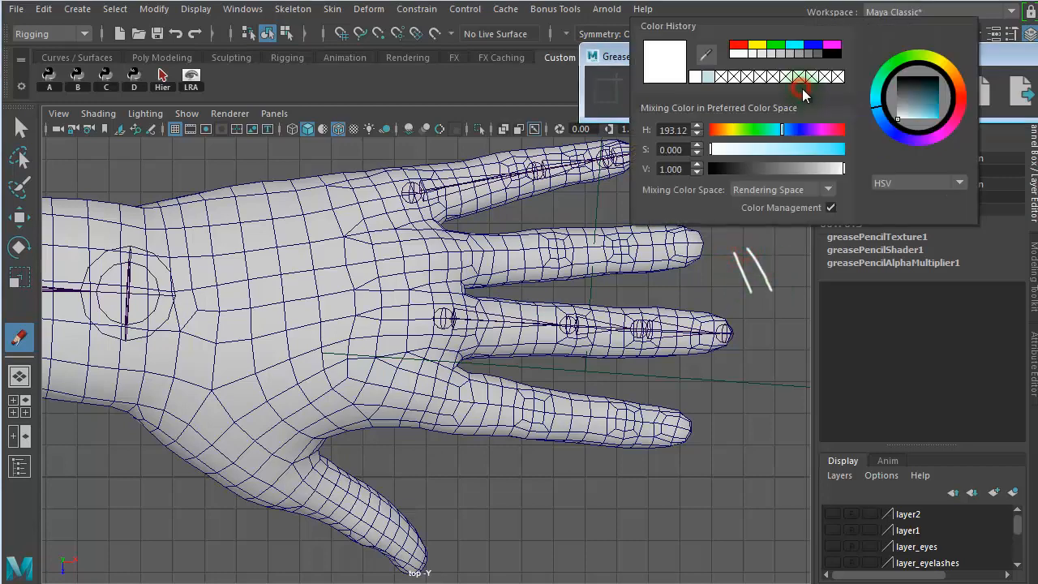
pyautogui.click(743, 46)
pyautogui.moveTo(763, 283); pyautogui.dragTo(771, 344)
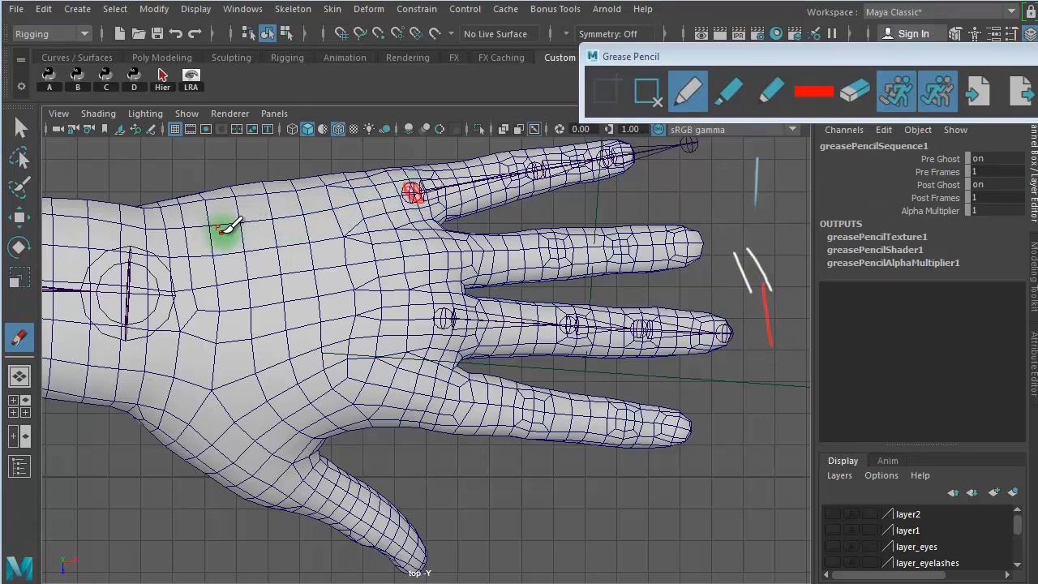
# - Draw four red circles across the palm near the wrist, one in line with each finger except the thumb
pyautogui.moveTo(222, 231); pyautogui.dragTo(227, 222)
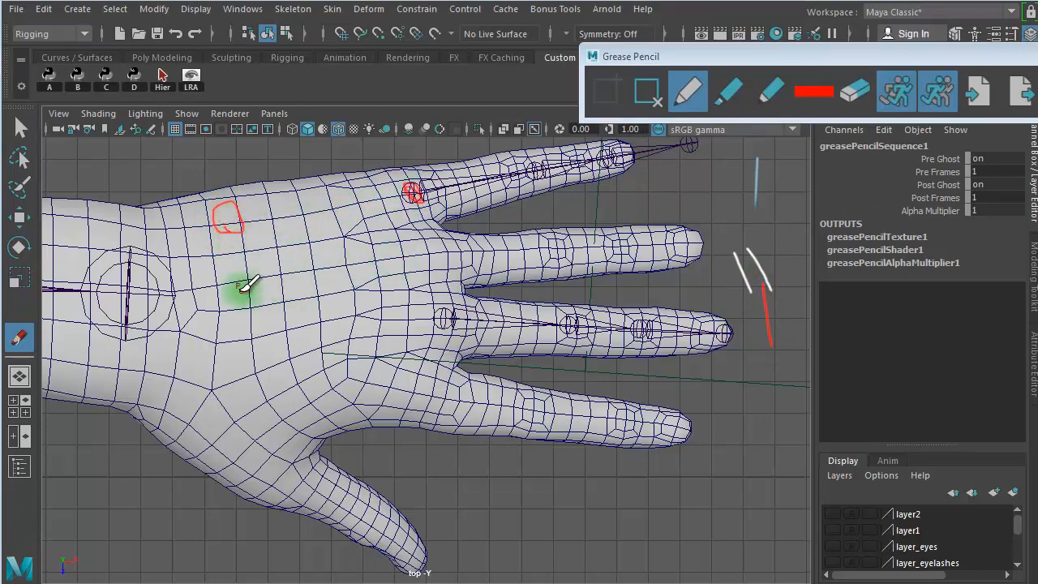
pyautogui.moveTo(245, 287); pyautogui.dragTo(241, 285)
pyautogui.moveTo(240, 329)
pyautogui.mouseDown()
pyautogui.moveTo(239, 317)
pyautogui.moveTo(247, 338)
pyautogui.mouseUp()
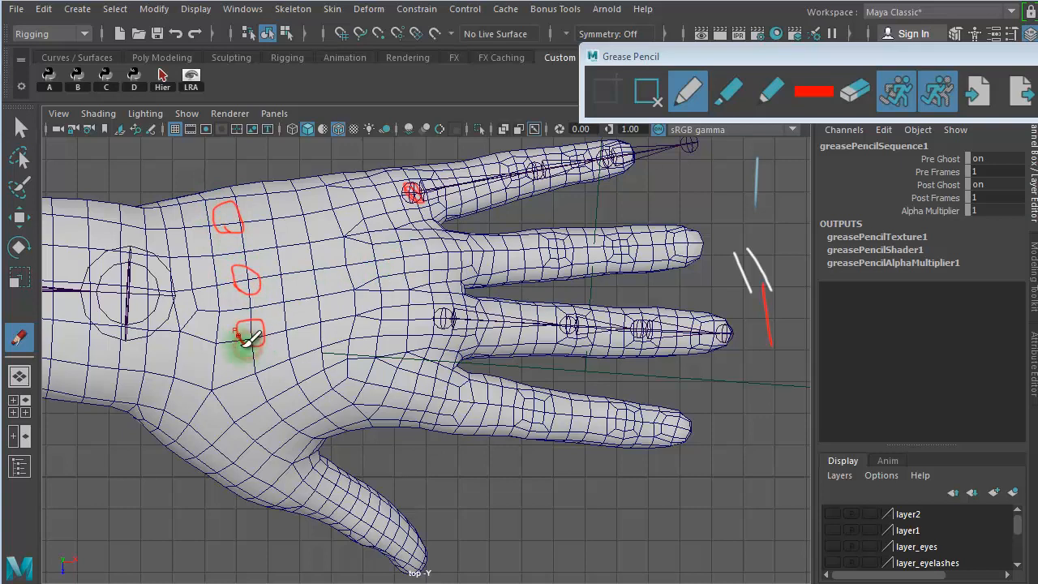
pyautogui.moveTo(263, 384)
pyautogui.mouseDown()
pyautogui.moveTo(262, 366)
pyautogui.moveTo(258, 386)
pyautogui.mouseUp()
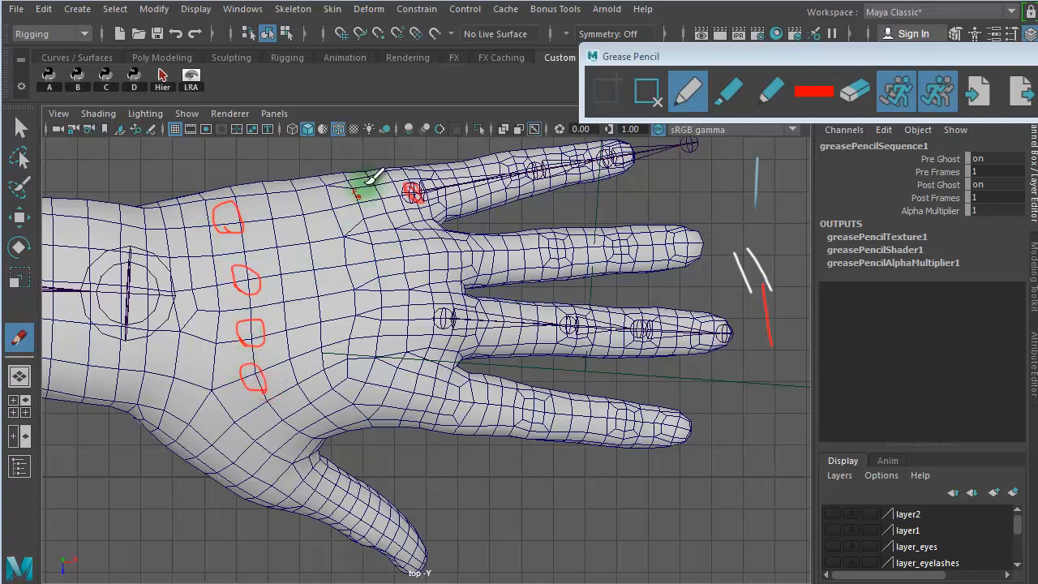
# - Draw red lines from the four palm circles to the finger bases and circle the knuckles there
pyautogui.moveTo(253, 216); pyautogui.dragTo(409, 190)
pyautogui.moveTo(255, 279); pyautogui.dragTo(412, 255)
pyautogui.moveTo(265, 325)
pyautogui.mouseDown()
pyautogui.moveTo(359, 309)
pyautogui.moveTo(405, 315)
pyautogui.mouseUp()
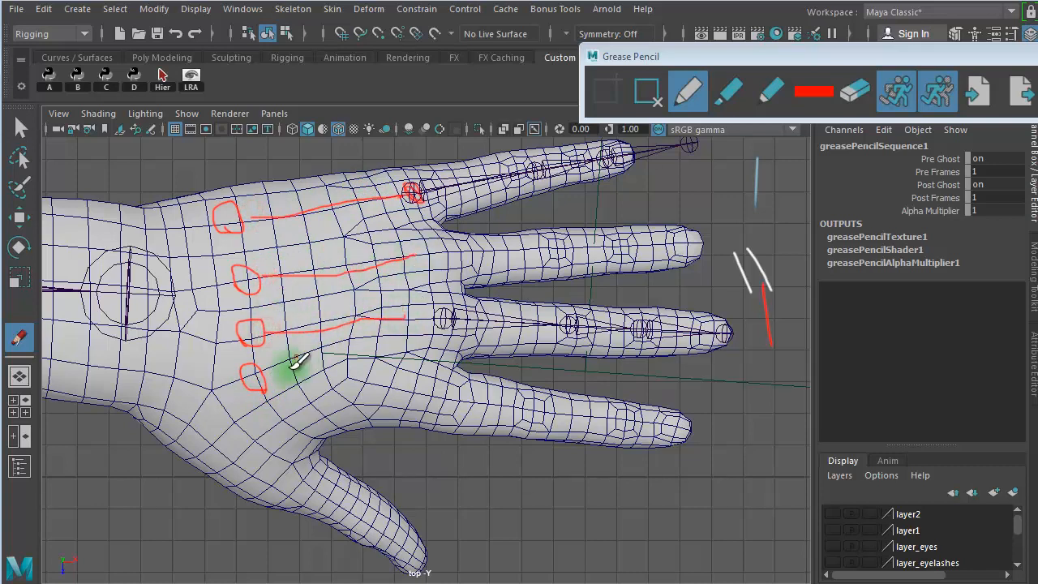
pyautogui.moveTo(261, 374)
pyautogui.mouseDown()
pyautogui.moveTo(329, 370)
pyautogui.moveTo(405, 390)
pyautogui.moveTo(405, 376)
pyautogui.mouseUp()
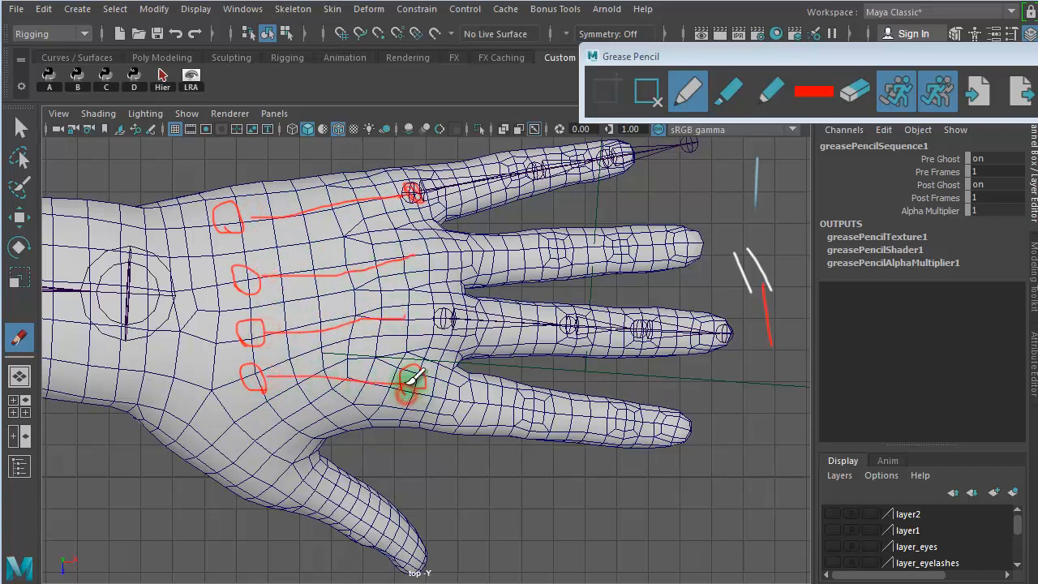
pyautogui.moveTo(409, 316); pyautogui.dragTo(445, 320)
pyautogui.moveTo(414, 258)
pyautogui.mouseDown()
pyautogui.moveTo(419, 267)
pyautogui.moveTo(410, 234)
pyautogui.moveTo(415, 259)
pyautogui.mouseUp()
# - Mark the insides of the four palm circles in red and connect them to the wrist joint with red lines
pyautogui.moveTo(243, 212)
pyautogui.mouseDown()
pyautogui.moveTo(258, 208)
pyautogui.moveTo(236, 243)
pyautogui.mouseUp()
pyautogui.moveTo(213, 197); pyautogui.dragTo(213, 218)
pyautogui.moveTo(254, 267)
pyautogui.mouseDown()
pyautogui.moveTo(241, 273)
pyautogui.moveTo(245, 329)
pyautogui.moveTo(263, 345)
pyautogui.moveTo(252, 381)
pyautogui.moveTo(262, 377)
pyautogui.mouseUp()
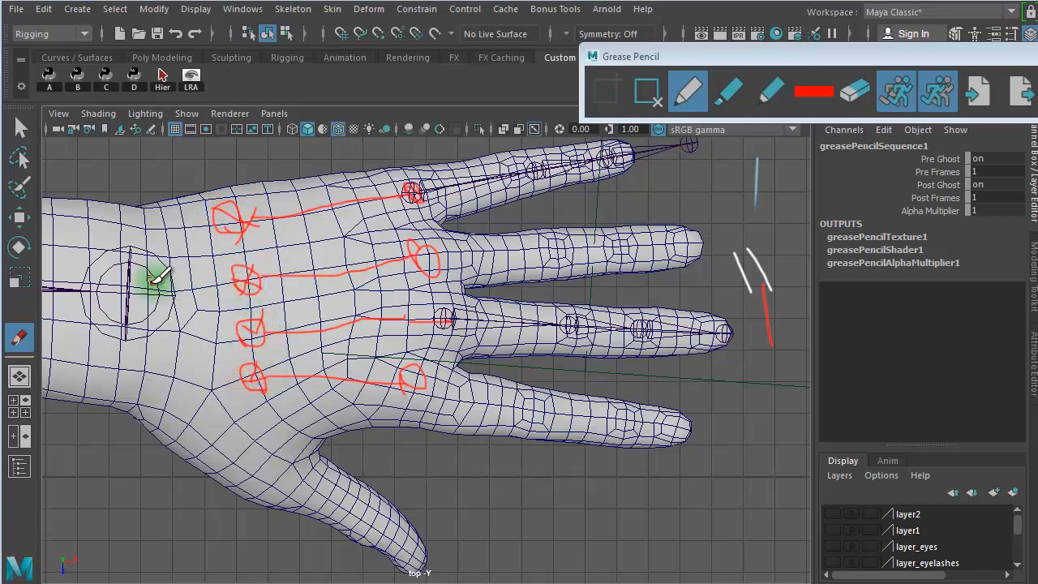
pyautogui.moveTo(135, 293)
pyautogui.mouseDown()
pyautogui.moveTo(221, 213)
pyautogui.moveTo(229, 283)
pyautogui.moveTo(243, 279)
pyautogui.mouseUp()
pyautogui.moveTo(162, 304); pyautogui.dragTo(243, 334)
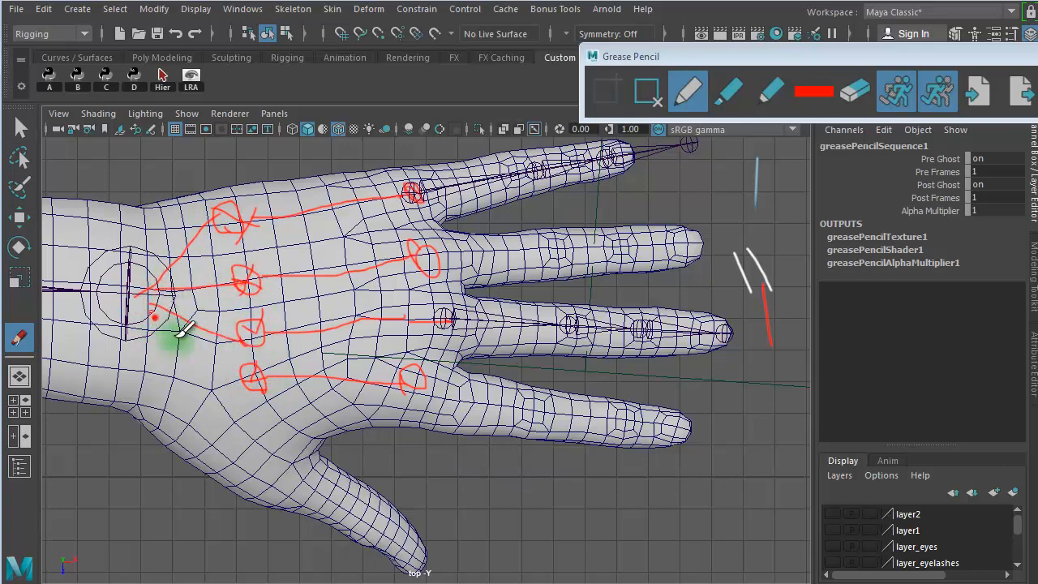
pyautogui.moveTo(170, 324); pyautogui.dragTo(248, 387)
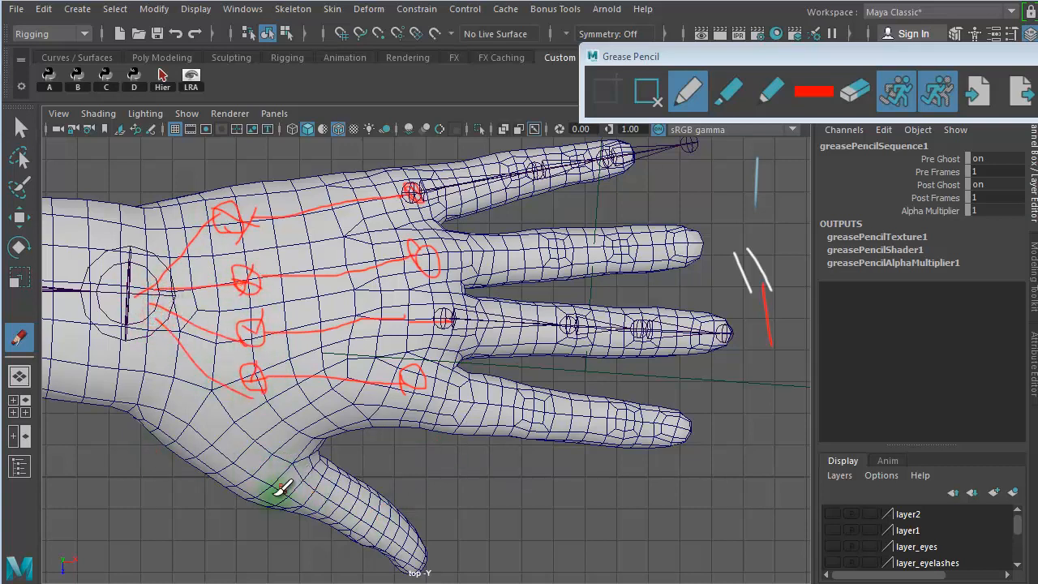
# - Draw four red circles along the thumb, from its root in the palm to its tip
pyautogui.moveTo(276, 490)
pyautogui.mouseDown()
pyautogui.moveTo(273, 463)
pyautogui.moveTo(278, 487)
pyautogui.moveTo(282, 475)
pyautogui.mouseUp()
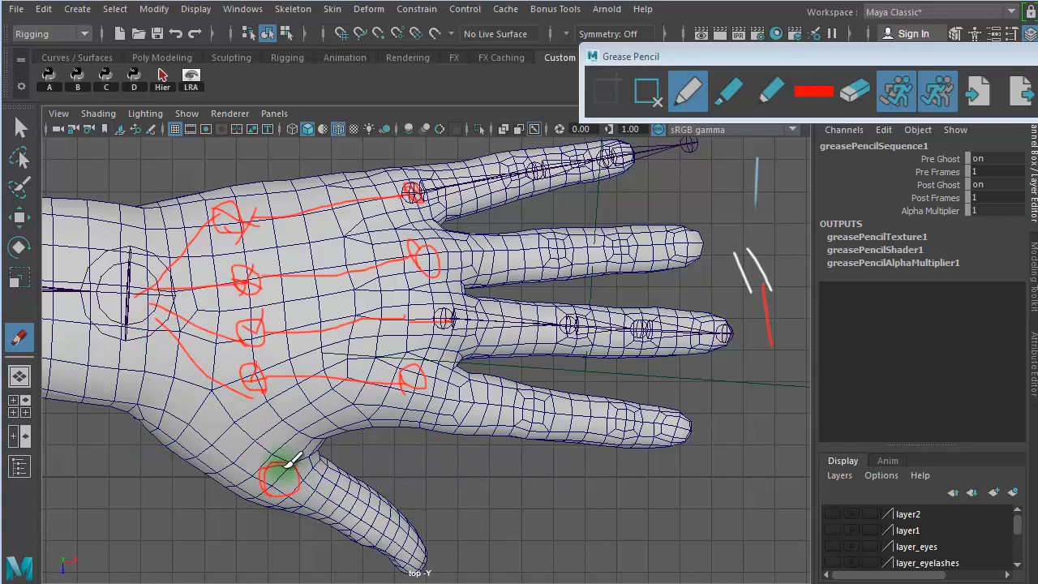
pyautogui.moveTo(183, 443)
pyautogui.mouseDown()
pyautogui.moveTo(196, 423)
pyautogui.moveTo(202, 437)
pyautogui.mouseUp()
pyautogui.moveTo(355, 523)
pyautogui.mouseDown()
pyautogui.moveTo(359, 494)
pyautogui.moveTo(364, 514)
pyautogui.mouseUp()
pyautogui.moveTo(426, 542); pyautogui.dragTo(398, 556)
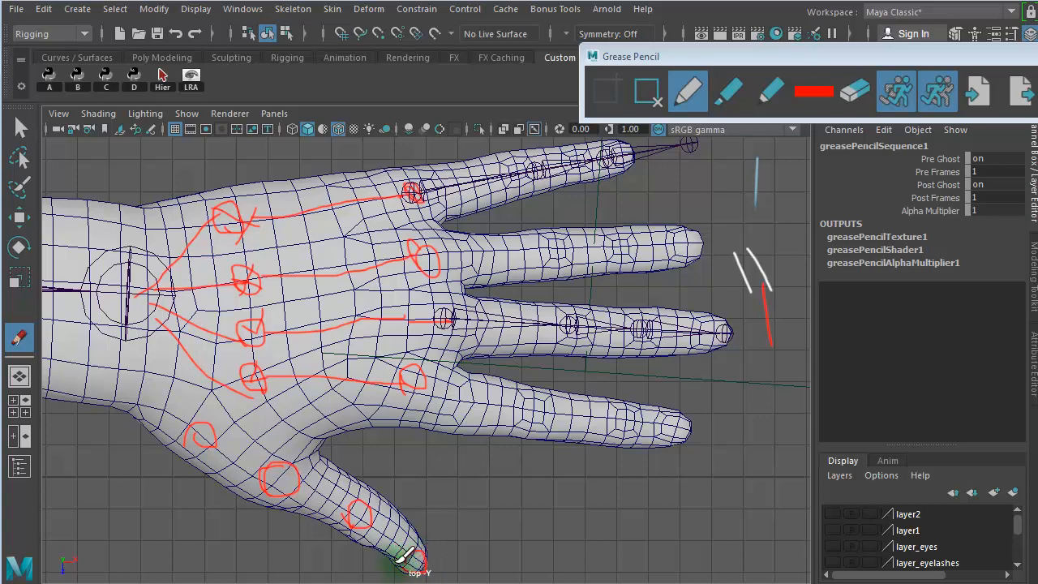
# - Number the middle finger's joints 1 to 4 in red, from the fingertip back to the base
pyautogui.moveTo(661, 148); pyautogui.dragTo(685, 142)
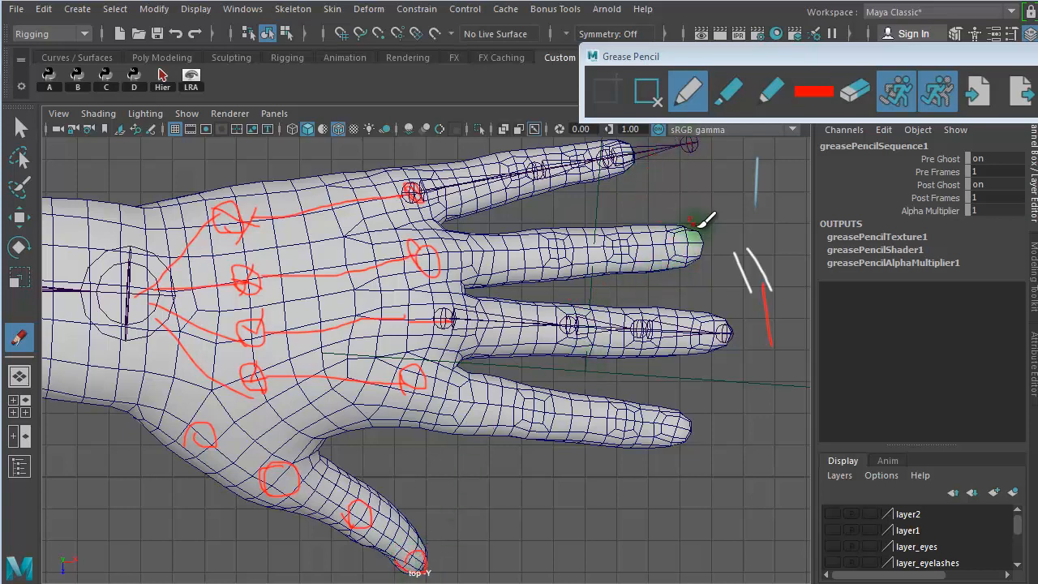
pyautogui.moveTo(715, 316); pyautogui.dragTo(729, 344)
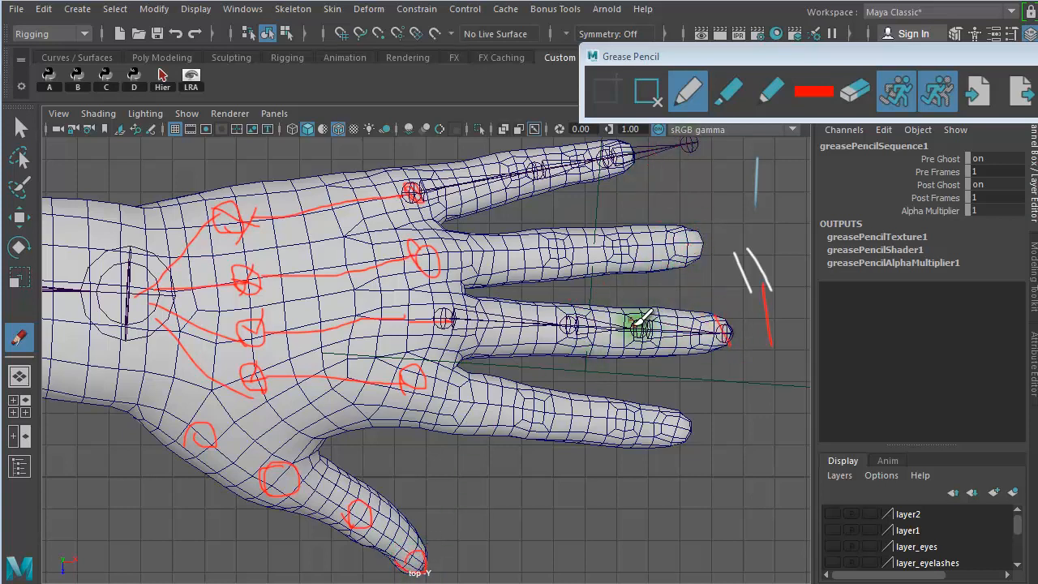
pyautogui.moveTo(632, 318); pyautogui.dragTo(640, 353)
pyautogui.moveTo(551, 312)
pyautogui.mouseDown()
pyautogui.moveTo(574, 323)
pyautogui.moveTo(566, 349)
pyautogui.mouseUp()
pyautogui.moveTo(468, 307); pyautogui.dragTo(460, 353)
# - Number the thumb's circles 1 to 4 in red, from the tip back to the root
pyautogui.moveTo(431, 529); pyautogui.dragTo(431, 547)
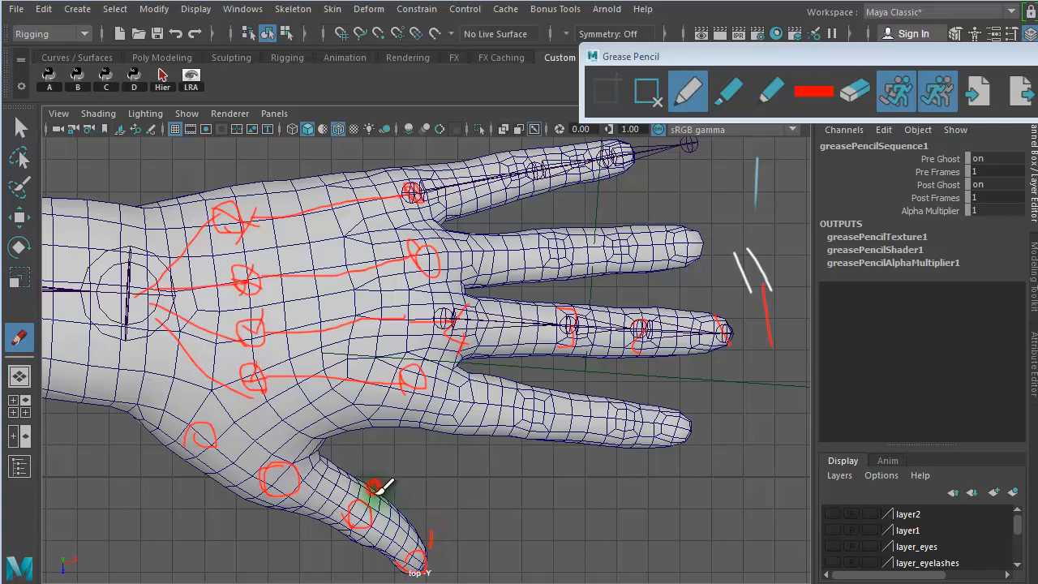
pyautogui.moveTo(375, 482); pyautogui.dragTo(375, 496)
pyautogui.moveTo(291, 447)
pyautogui.mouseDown()
pyautogui.moveTo(300, 458)
pyautogui.moveTo(289, 472)
pyautogui.mouseUp()
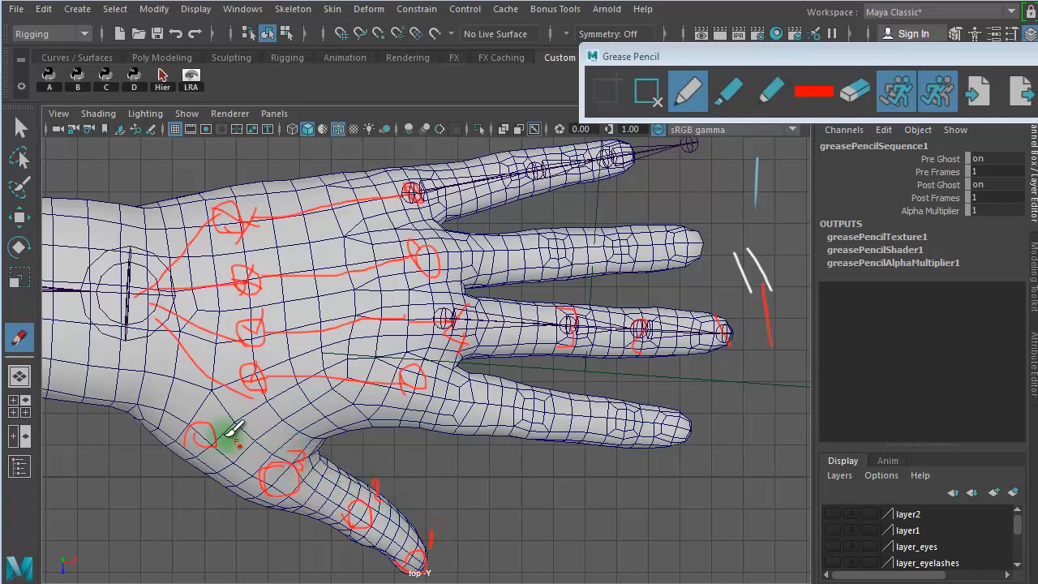
pyautogui.moveTo(227, 435); pyautogui.dragTo(227, 442)
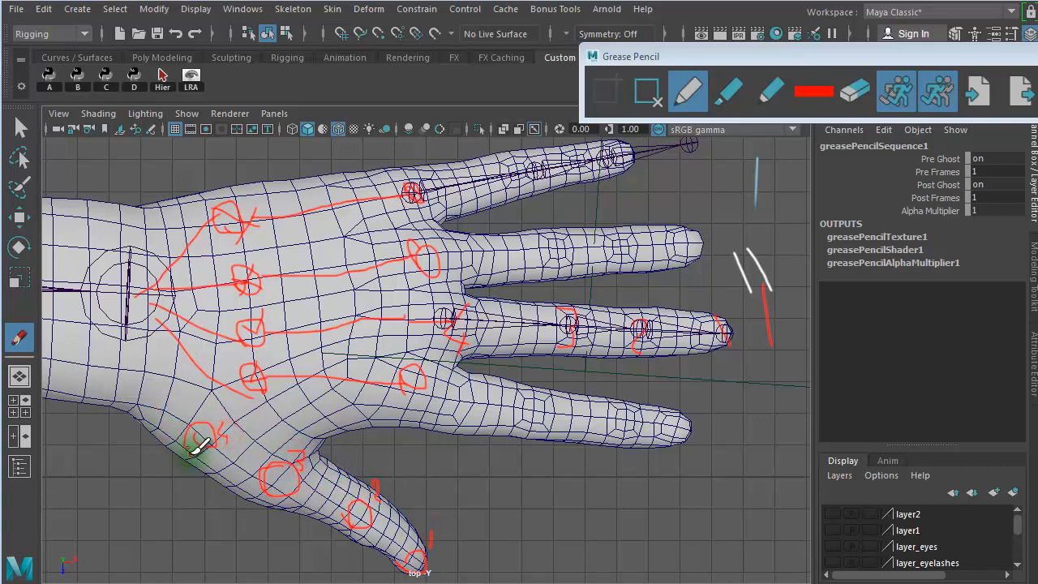
pyautogui.click(659, 154)
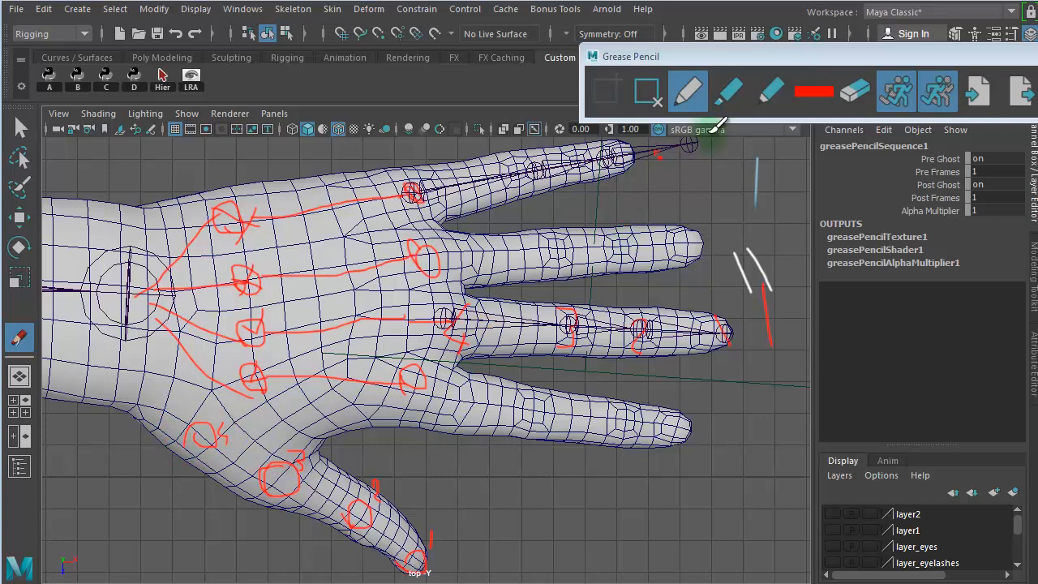
# - Change the Grease Pencil color to blue and draw lines from the wrist joint to the four finger bases and along the thumb
pyautogui.click(814, 91)
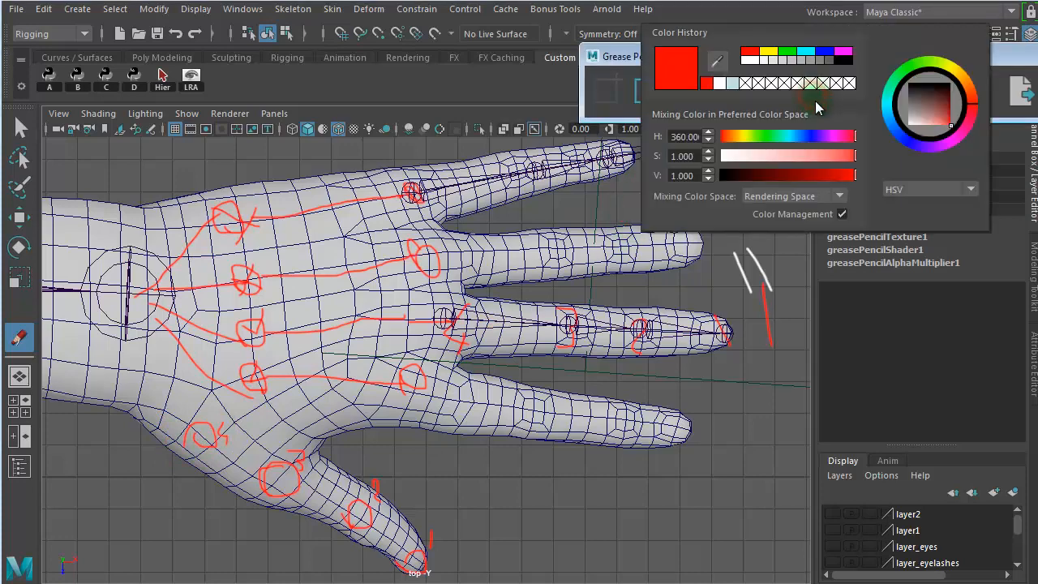
pyautogui.click(821, 57)
pyautogui.moveTo(144, 270)
pyautogui.mouseDown()
pyautogui.moveTo(133, 301)
pyautogui.moveTo(139, 285)
pyautogui.moveTo(411, 193)
pyautogui.mouseUp()
pyautogui.moveTo(162, 292); pyautogui.dragTo(427, 257)
pyautogui.moveTo(134, 300); pyautogui.dragTo(446, 319)
pyautogui.moveTo(134, 299); pyautogui.dragTo(430, 379)
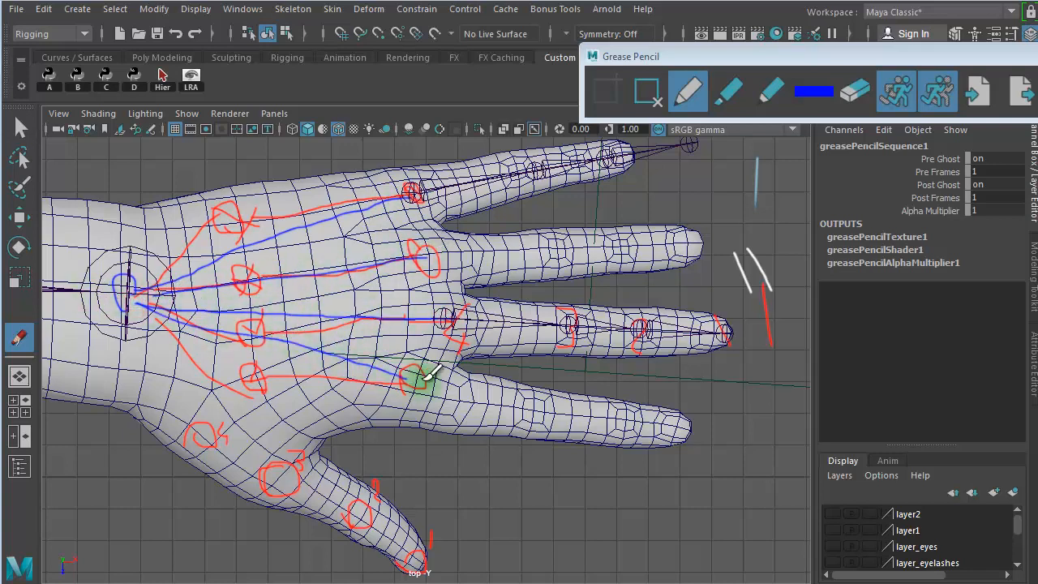
pyautogui.moveTo(141, 308)
pyautogui.mouseDown()
pyautogui.moveTo(208, 426)
pyautogui.moveTo(416, 557)
pyautogui.mouseUp()
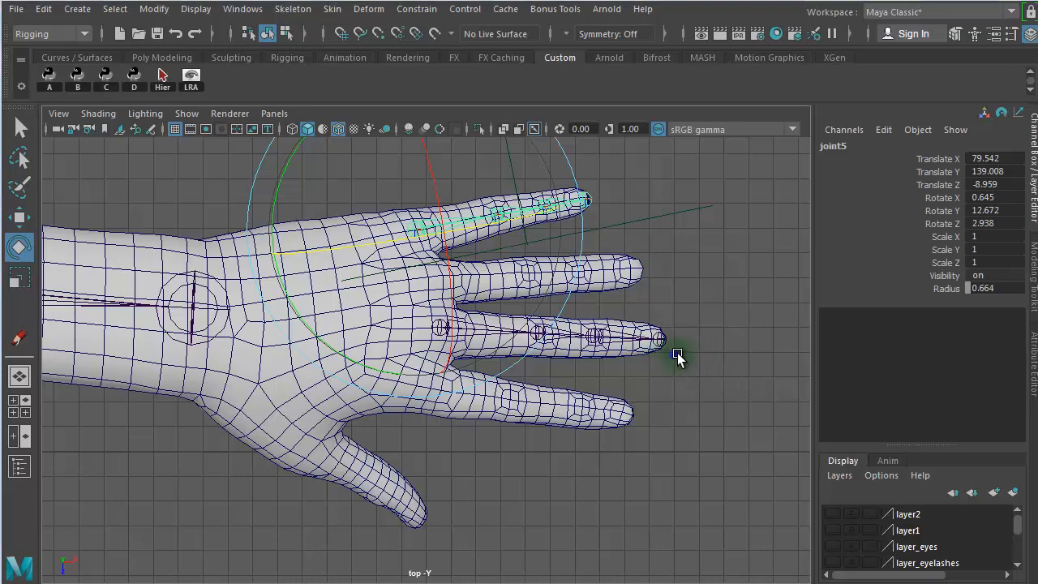
# - Rename the base joint of the little finger chain as pinky_01_l
pyautogui.keyDown('alt'); pyautogui.moveTo(676, 355); pyautogui.dragTo(936, 373, button='right'); pyautogui.keyUp('alt')
pyautogui.keyDown('alt'); pyautogui.moveTo(724, 297); pyautogui.dragTo(690, 472, button='middle'); pyautogui.keyUp('alt')
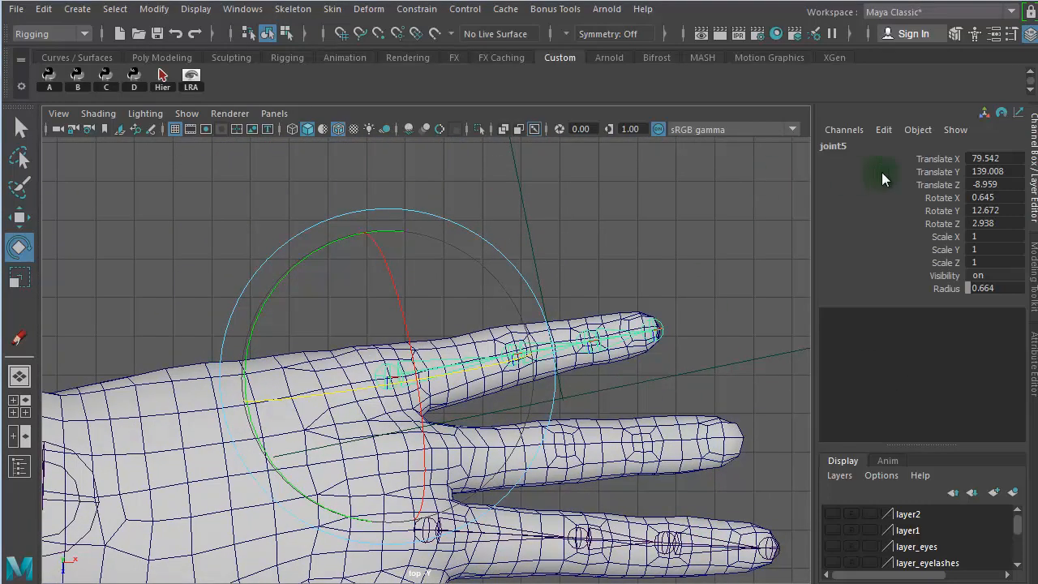
pyautogui.click(855, 147)
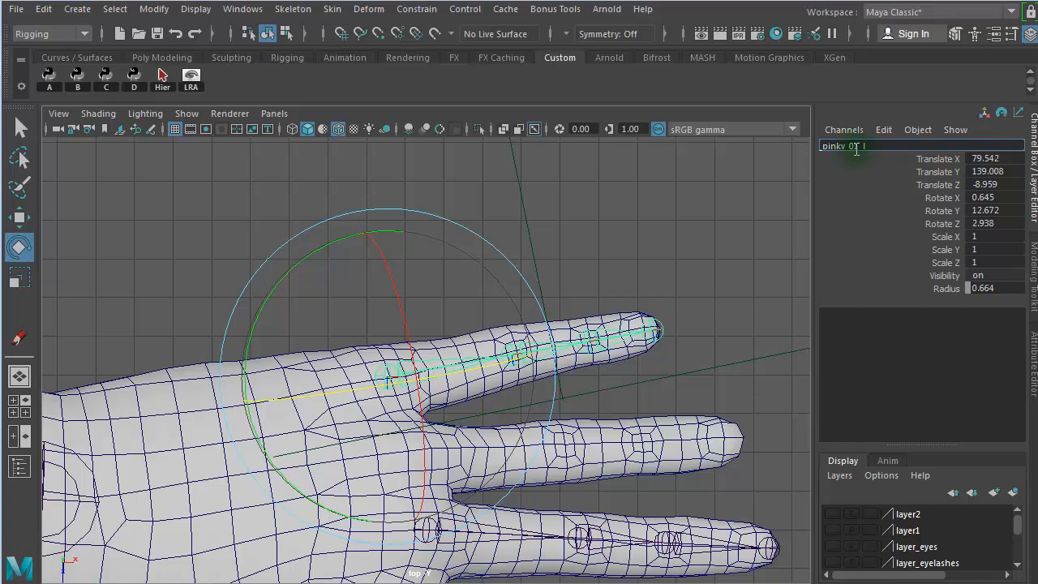
pyautogui.press('Return')
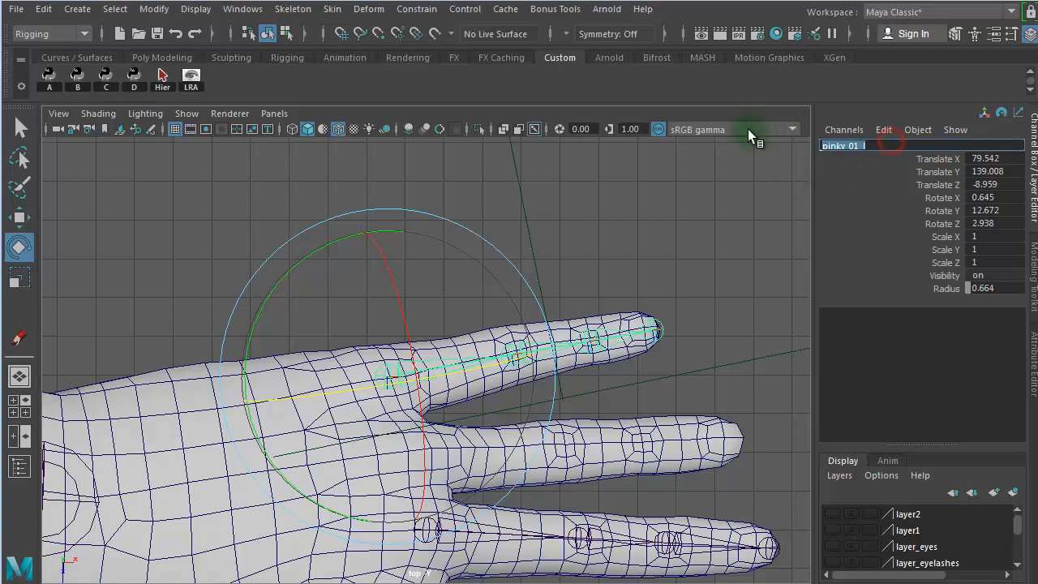
pyautogui.click(645, 212)
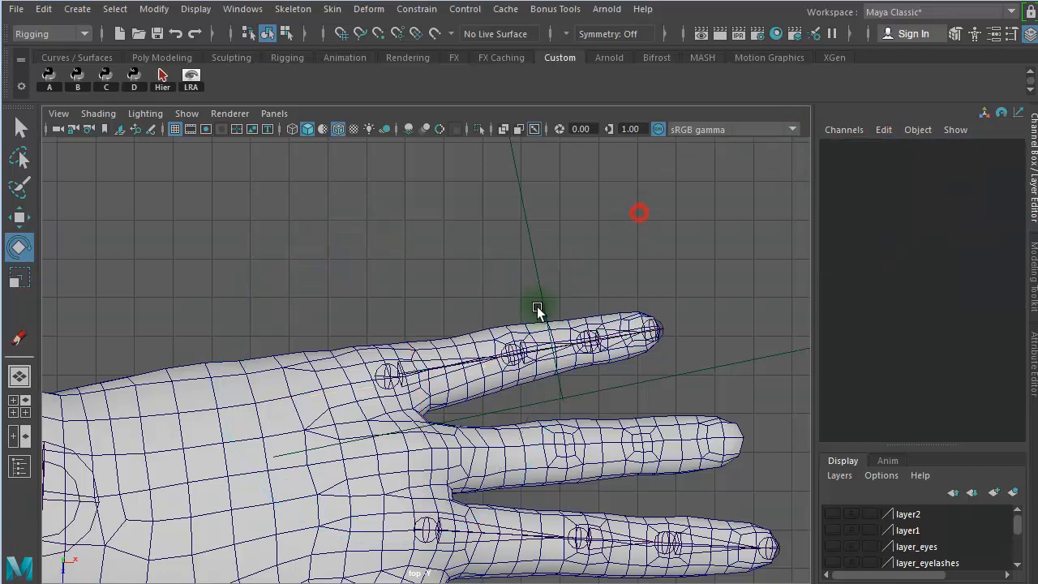
# - Rename the second joint of the little finger chain as pinky_02_l
pyautogui.click(536, 318)
pyautogui.click(873, 141)
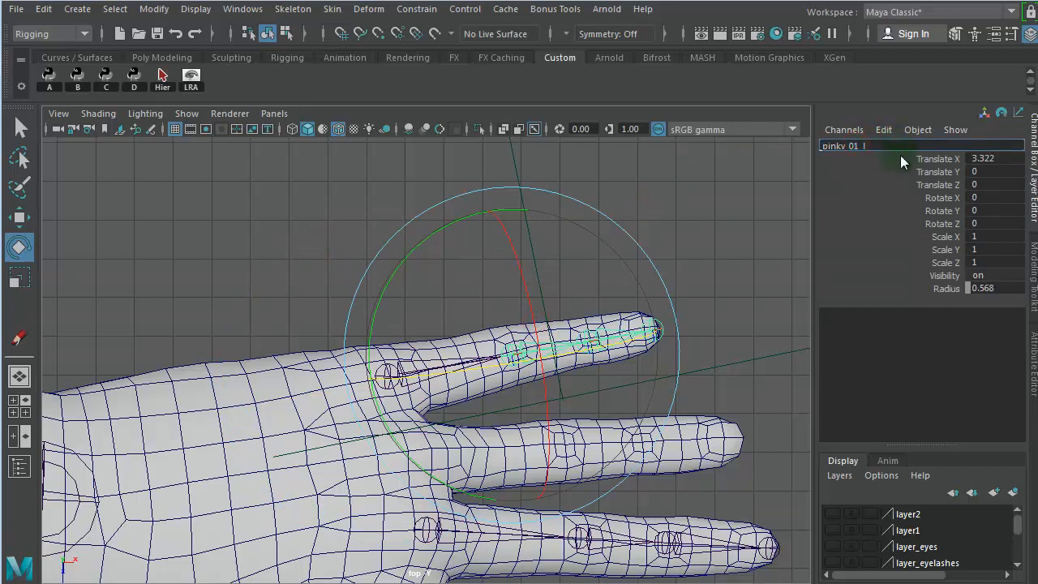
pyautogui.press('Left')
pyautogui.press('Left')
pyautogui.press('BackSpace')
pyautogui.write('2')
pyautogui.click(911, 147)
pyautogui.click(694, 217)
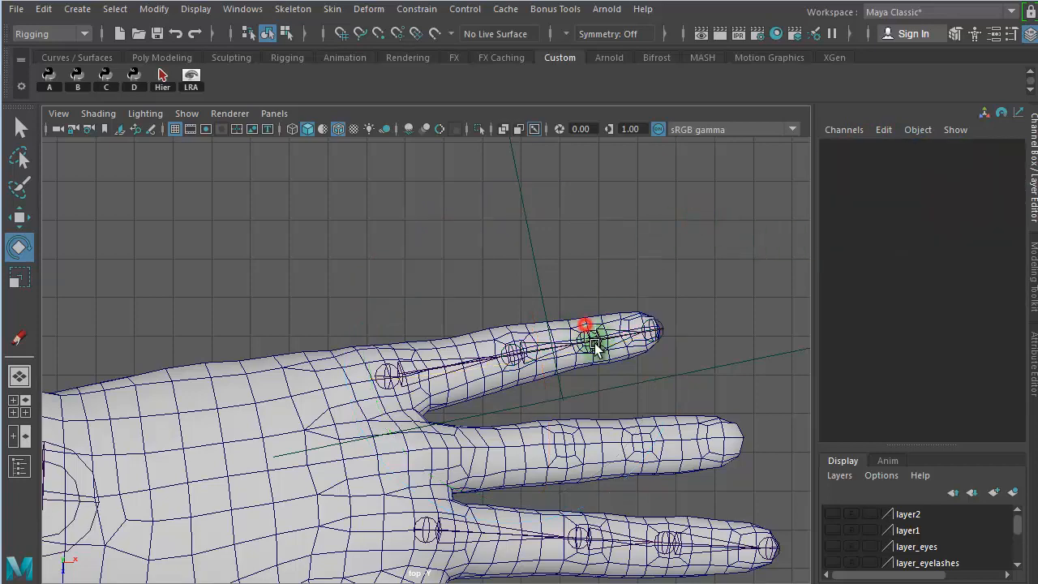
# - Rename the third joint of the little finger chain as pinky_03_l
pyautogui.click(586, 328)
pyautogui.doubleClick(855, 146)
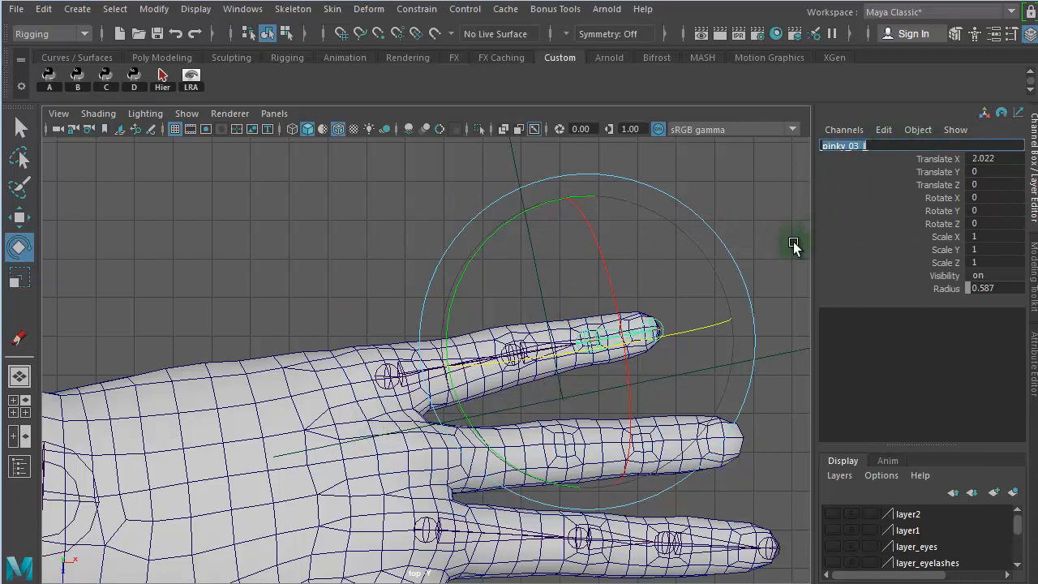
pyautogui.click(766, 201)
# - Rename the fingertip joint of the little finger chain as pinky_03_end_l
pyautogui.moveTo(690, 302); pyautogui.dragTo(662, 344)
pyautogui.click(480, 224)
pyautogui.click(592, 340)
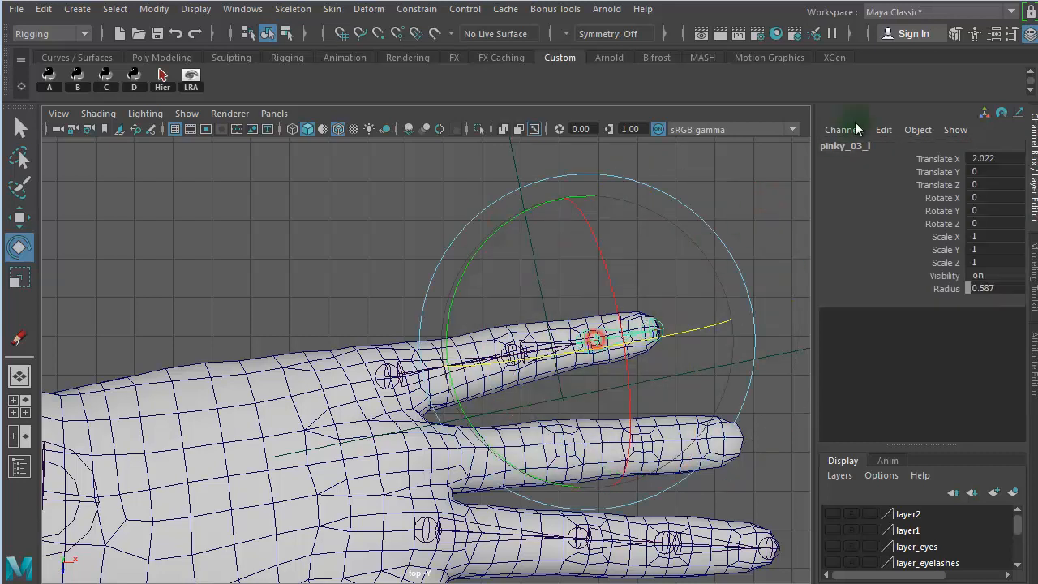
pyautogui.click(883, 146)
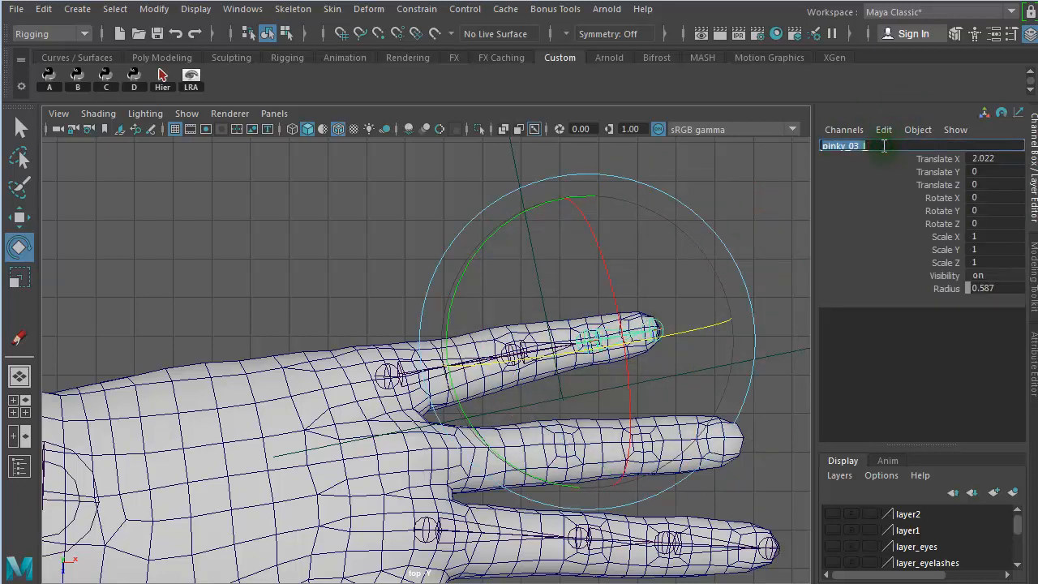
pyautogui.click(265, 248)
pyautogui.moveTo(663, 286); pyautogui.dragTo(665, 304)
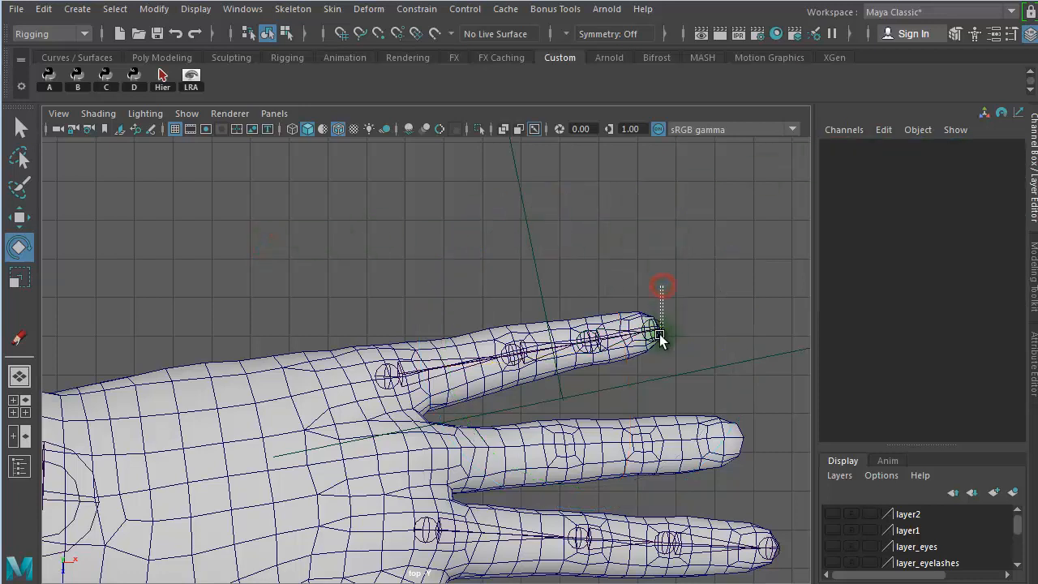
pyautogui.moveTo(659, 340); pyautogui.dragTo(659, 340)
pyautogui.click(870, 143)
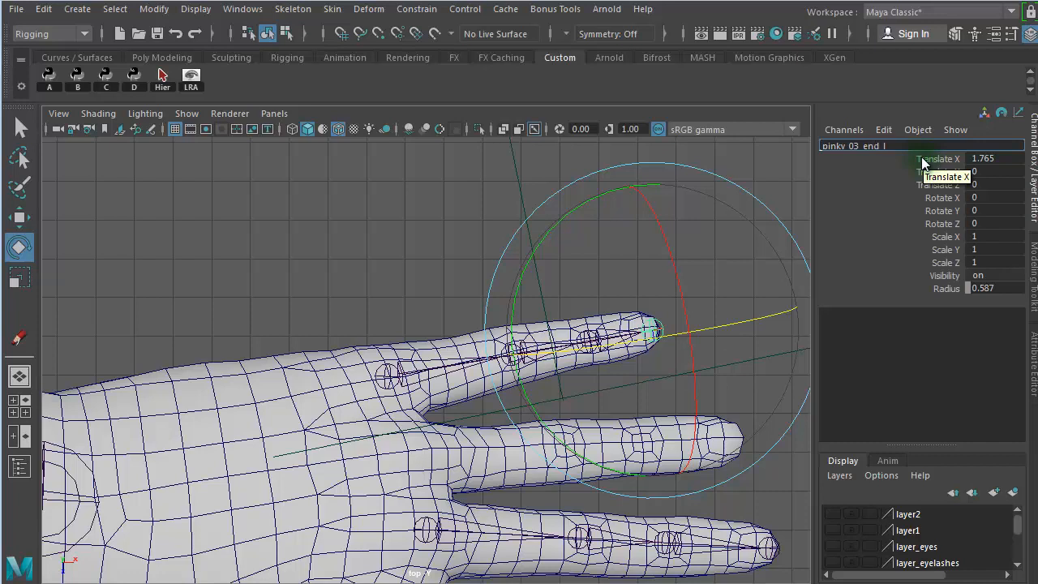
pyautogui.click(379, 238)
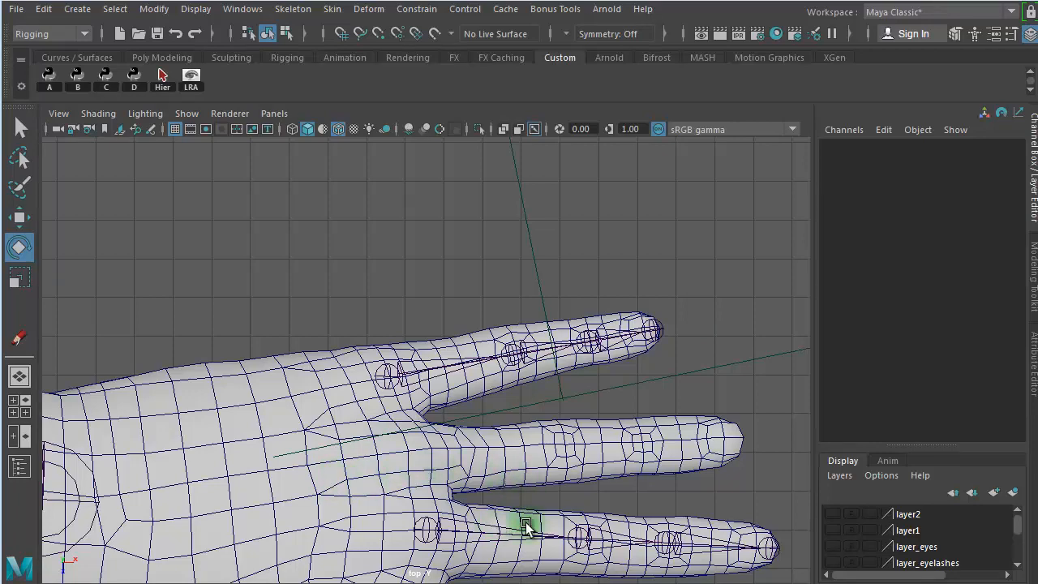
pyautogui.moveTo(646, 324); pyautogui.dragTo(573, 320)
pyautogui.keyDown('alt'); pyautogui.moveTo(573, 320); pyautogui.dragTo(385, 295, button='right'); pyautogui.keyUp('alt')
pyautogui.keyDown('alt'); pyautogui.moveTo(581, 572); pyautogui.dragTo(581, 496, button='middle'); pyautogui.keyUp('alt')
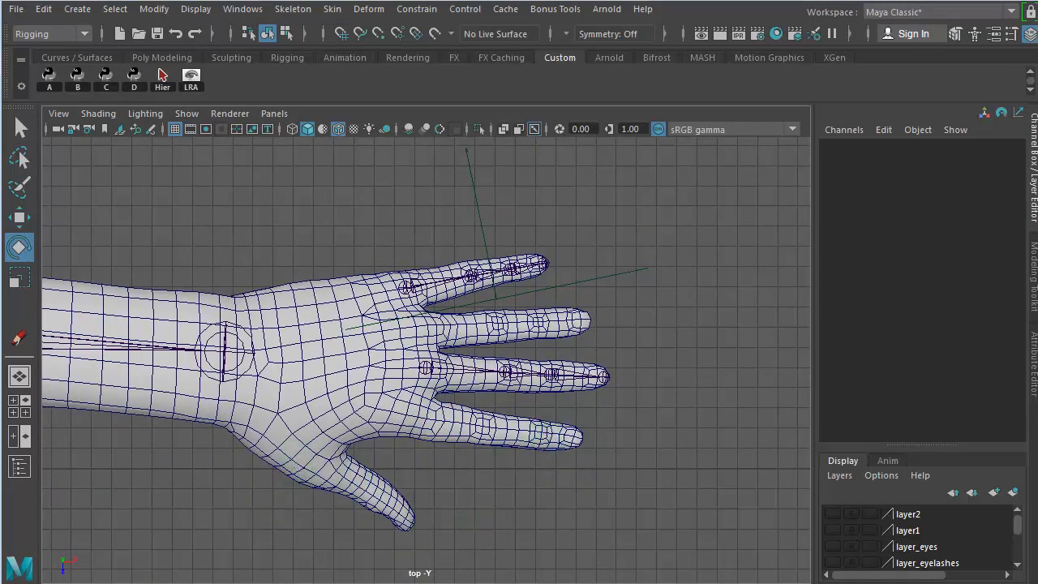
# - Switch to the Script Editor and turn the start of the finger list into the plain line thumb_01_l, without bracket or quotes
pyautogui.hotkey('alt', 'Tab')
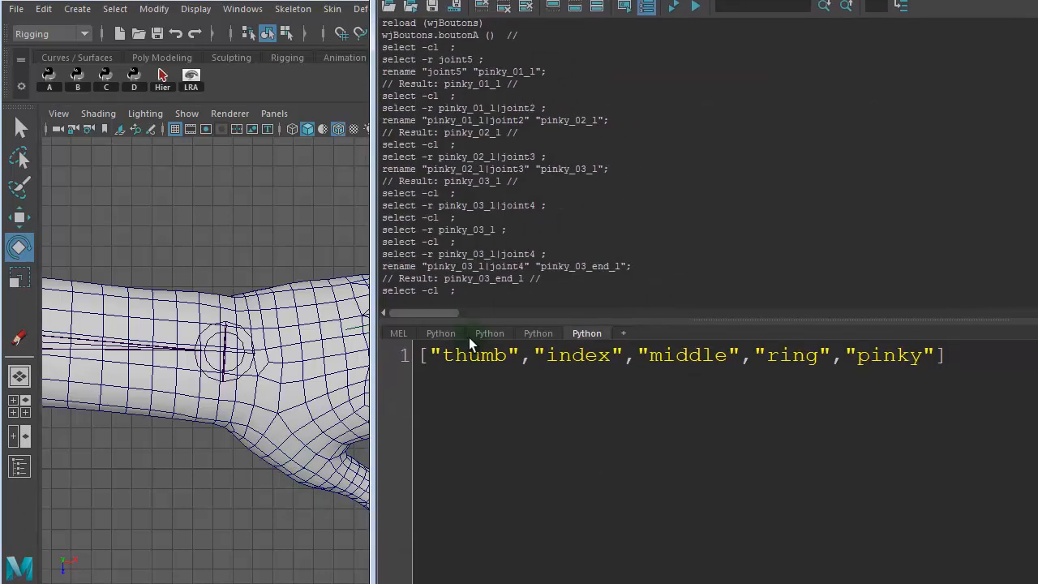
pyautogui.moveTo(625, 0); pyautogui.dragTo(393, 15)
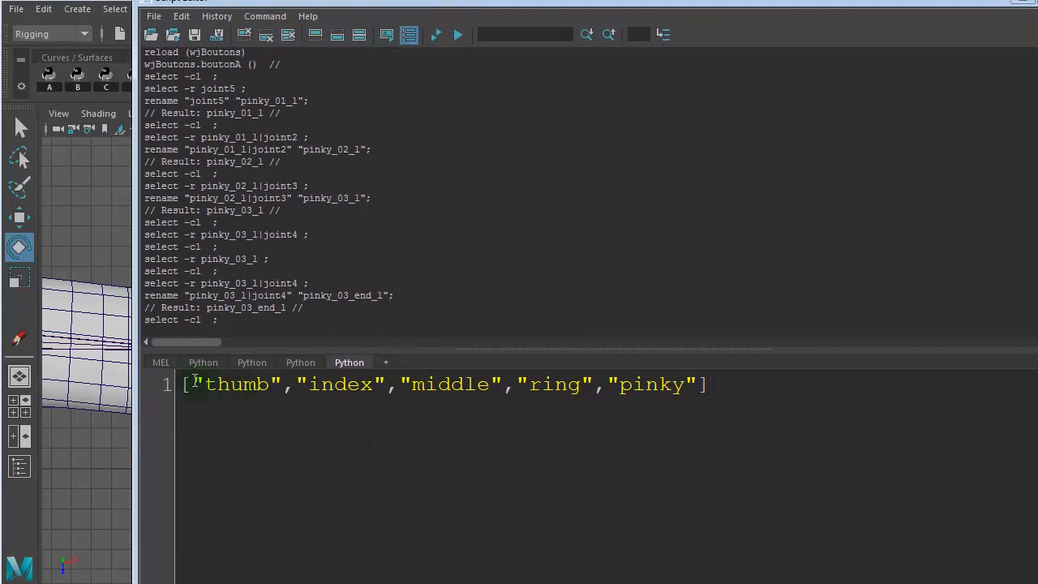
pyautogui.press('BackSpace')
pyautogui.press('BackSpace')
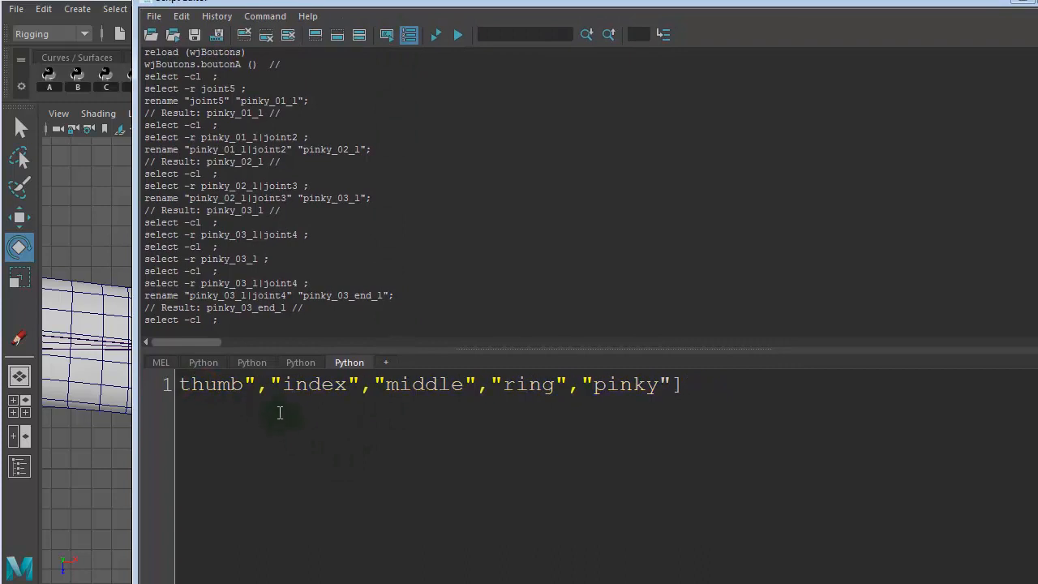
pyautogui.press('Return')
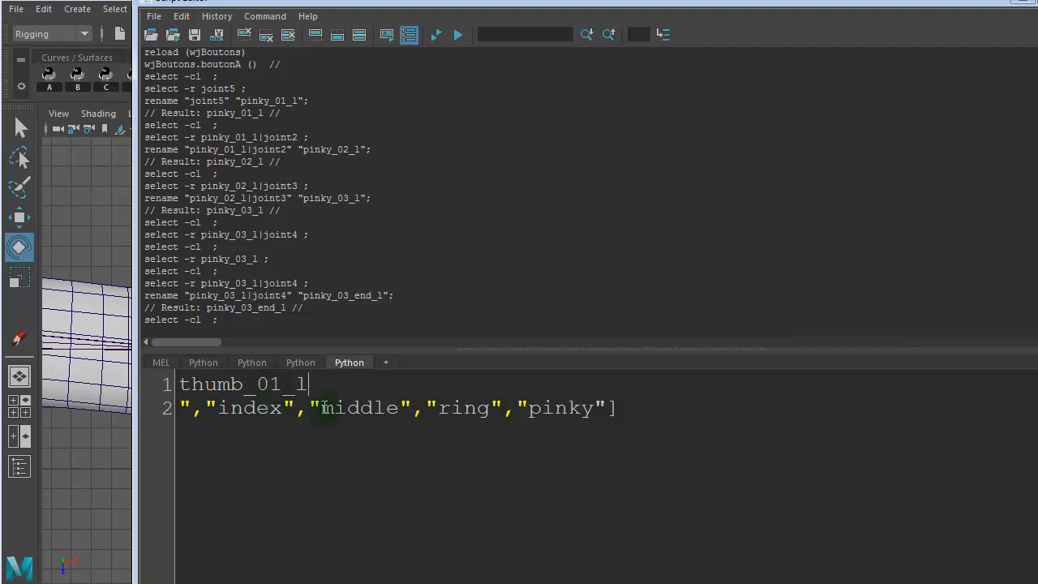
# - Duplicate the thumb_01_l line twice below itself and edit the copies to thumb_02_l and thumb_03_l
pyautogui.moveTo(310, 384); pyautogui.dragTo(121, 382)
pyautogui.hotkey('ctrl', 'c')
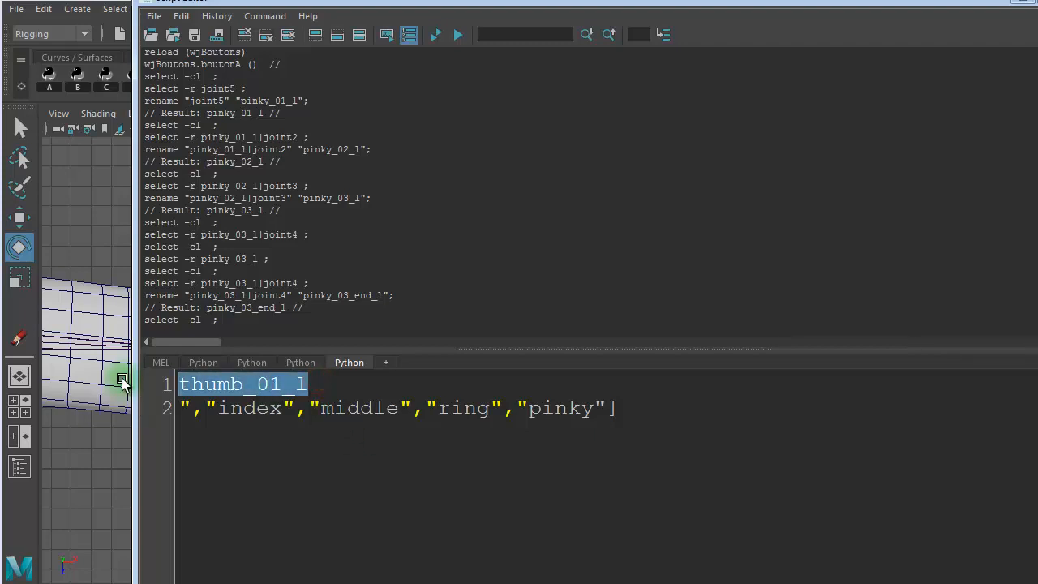
pyautogui.click(320, 379)
pyautogui.press('Return')
pyautogui.hotkey('ctrl', 'v')
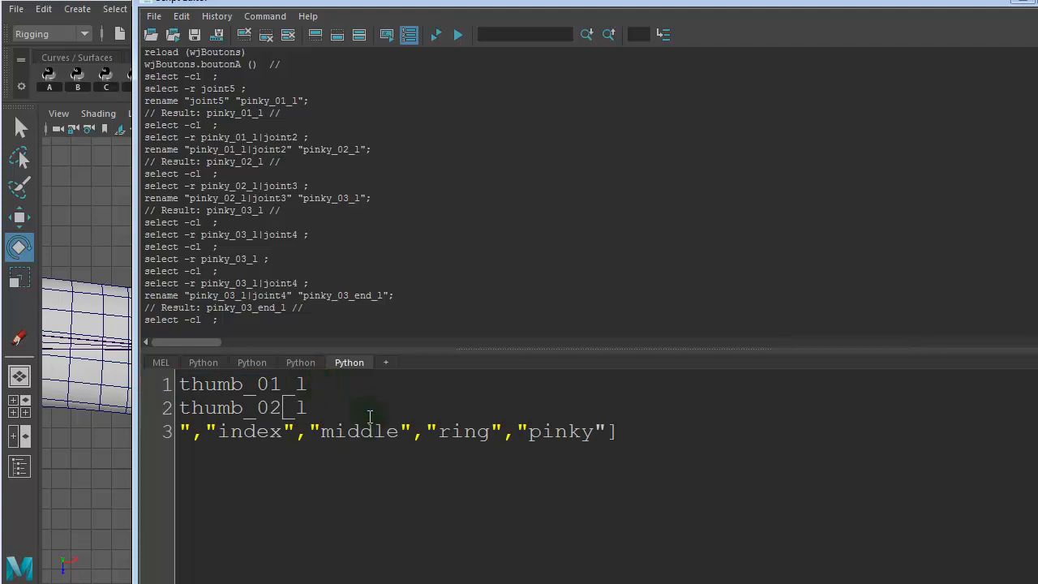
pyautogui.press('Return')
pyautogui.hotkey('ctrl', 'v')
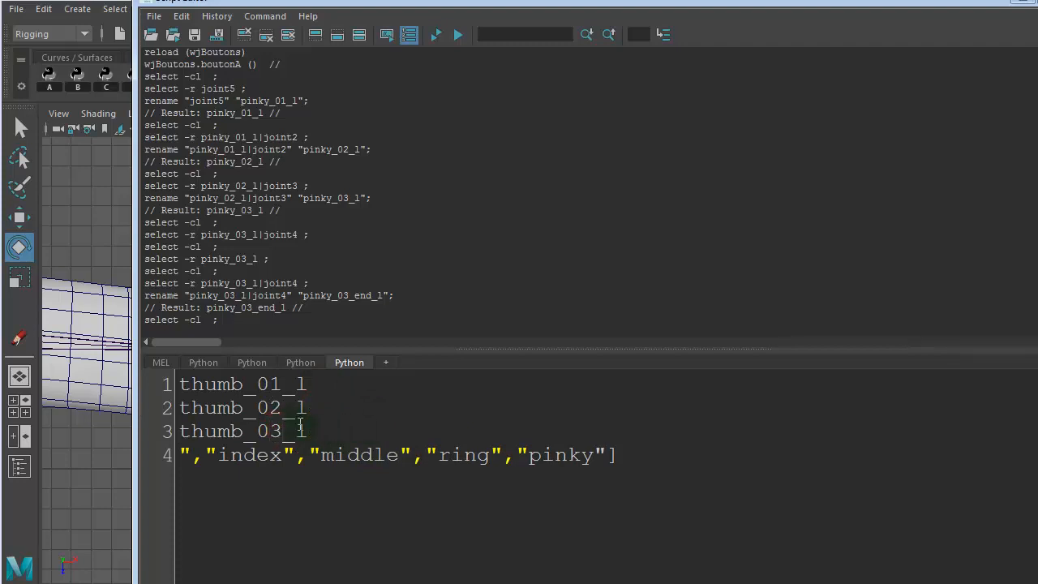
# - Duplicate the thumb_03_l line below itself and edit the copy to thumb_03_end_l
pyautogui.moveTo(320, 423); pyautogui.dragTo(176, 438)
pyautogui.hotkey('ctrl', 'c')
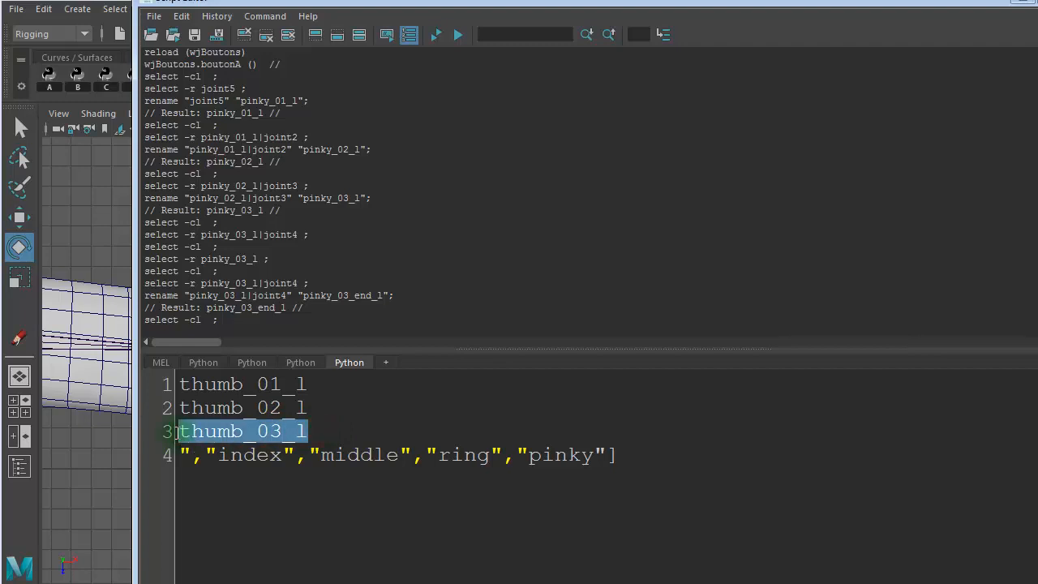
pyautogui.click(322, 432)
pyautogui.press('Return')
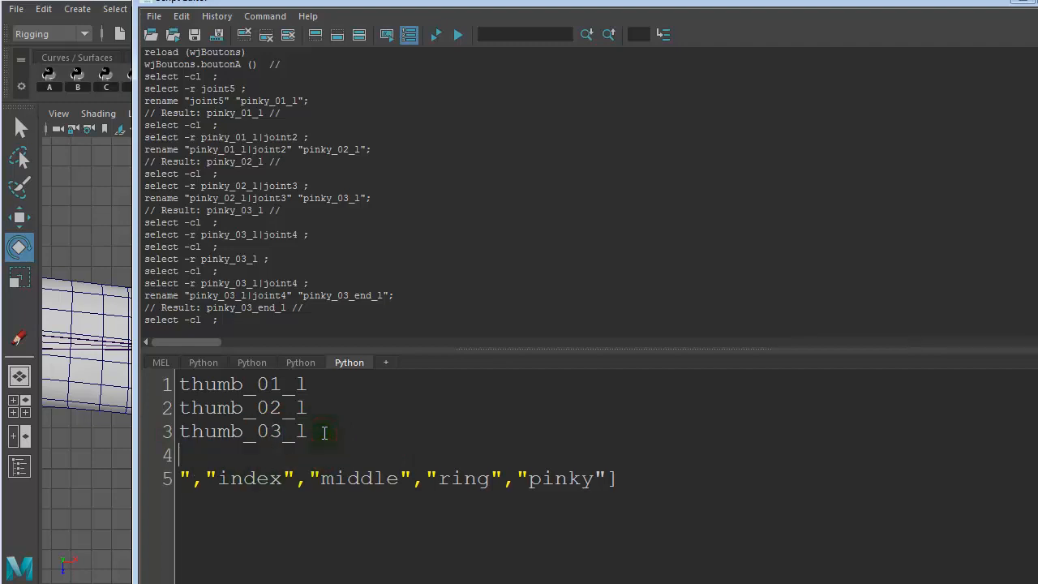
pyautogui.hotkey('ctrl', 'v')
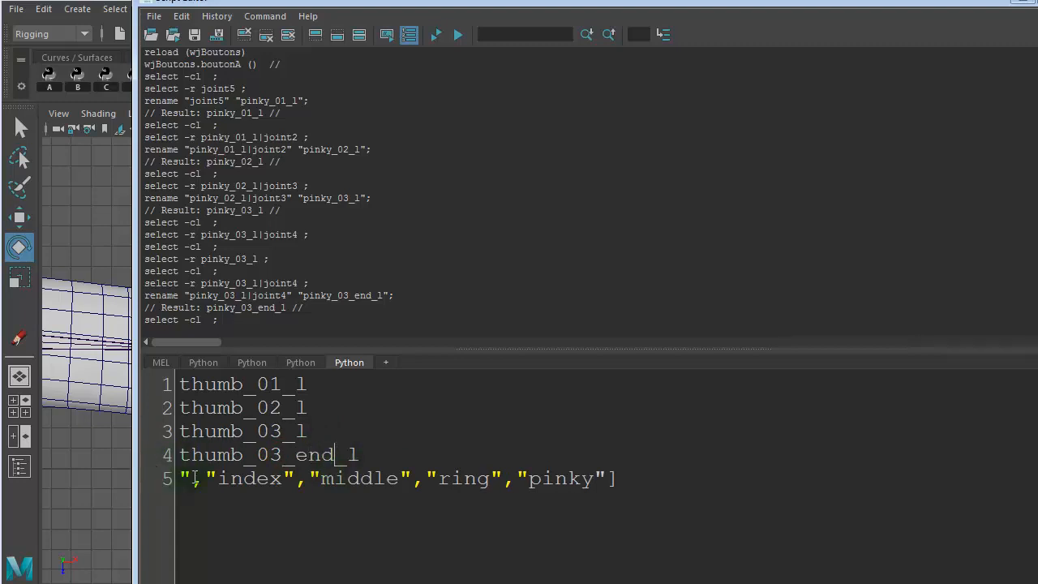
# - Put index and middle on their own lines below the thumb names, stripping their quotes and commas
pyautogui.press('Delete')
pyautogui.press('Delete')
pyautogui.press('Delete')
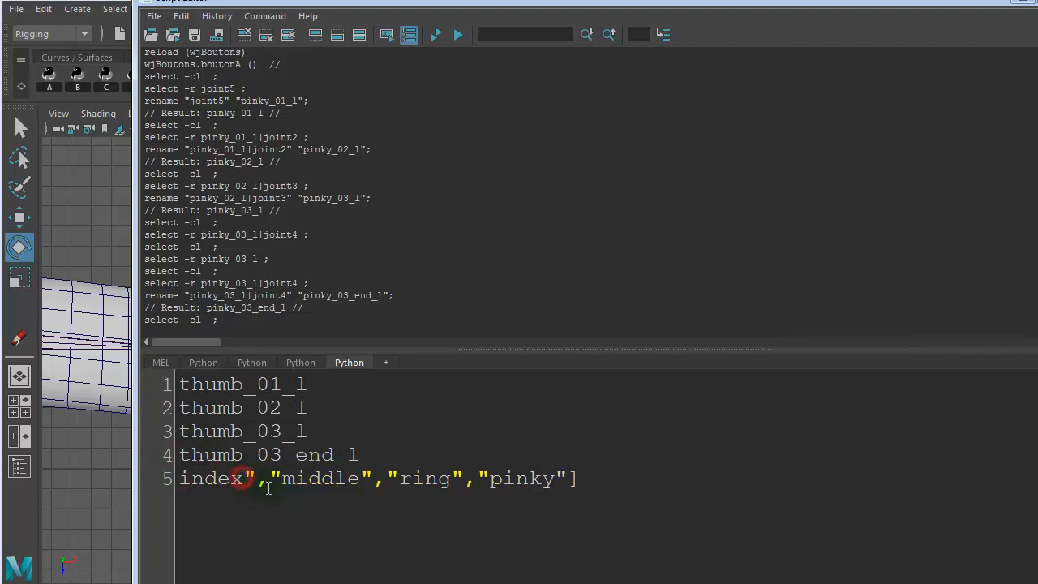
pyautogui.press('Return')
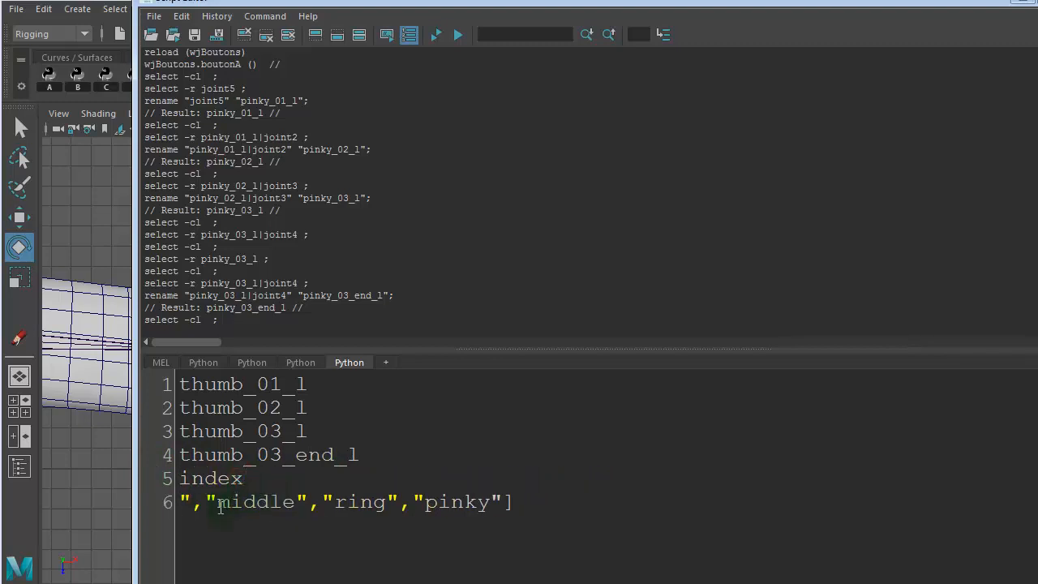
pyautogui.press('Delete')
pyautogui.press('Delete')
pyautogui.press('Delete')
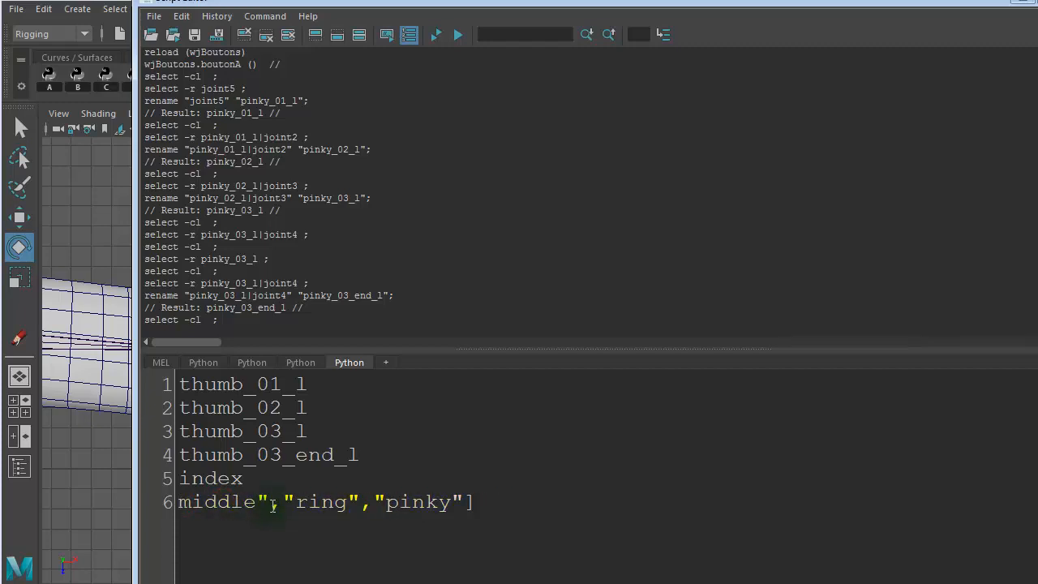
pyautogui.press('Return')
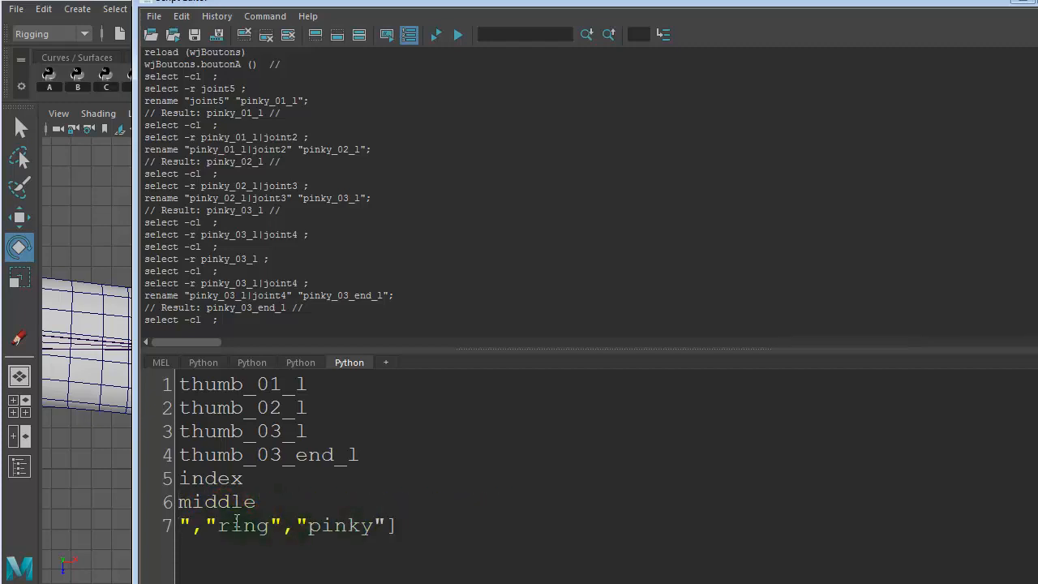
# - Put ring and pinky on their own lines below middle, stripping the quotes and commas between the names
pyautogui.press('Delete')
pyautogui.press('Delete')
pyautogui.press('Delete')
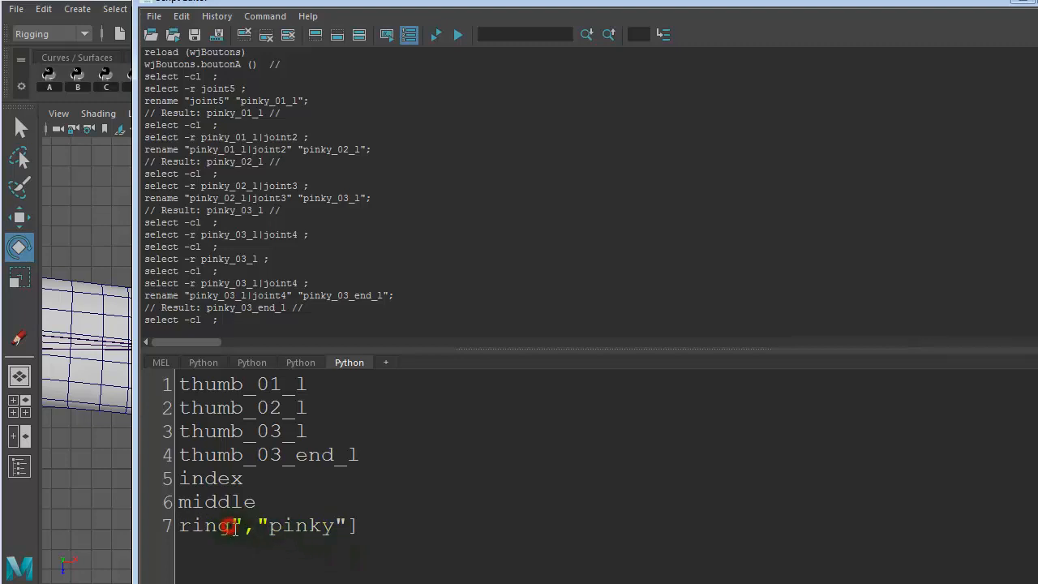
pyautogui.press('Return')
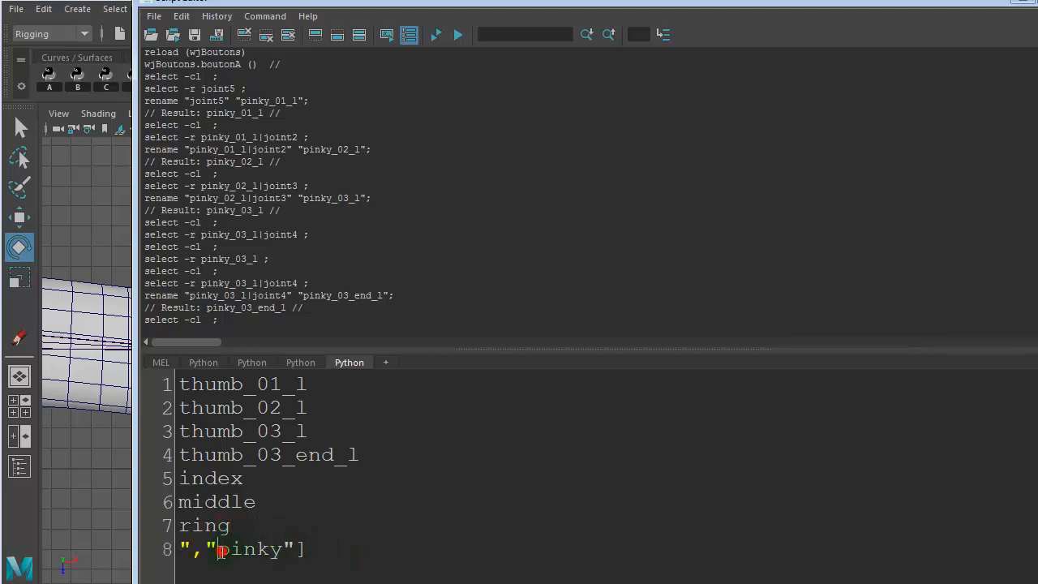
pyautogui.press('Delete')
pyautogui.press('Delete')
pyautogui.press('Delete')
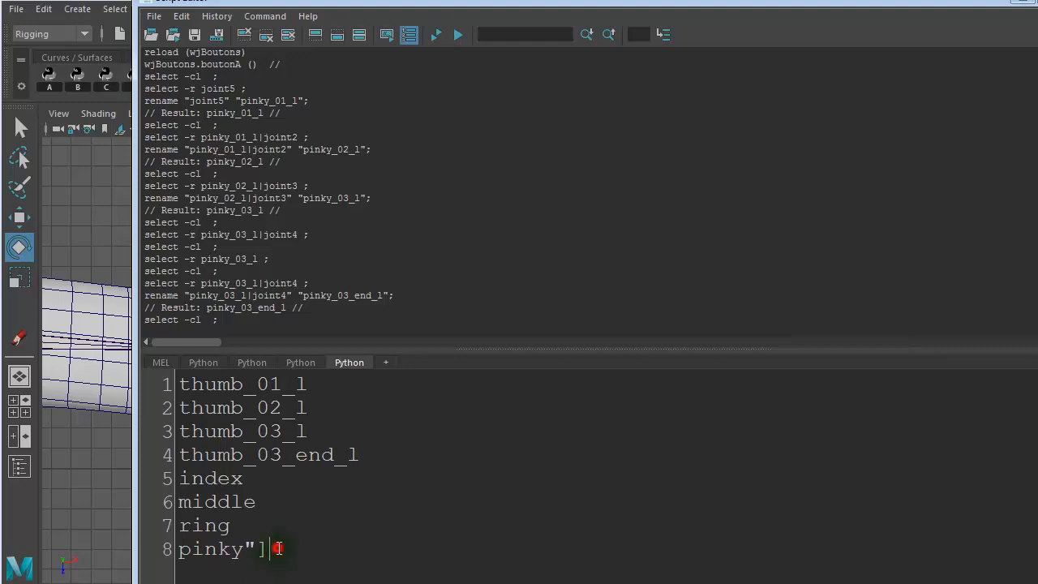
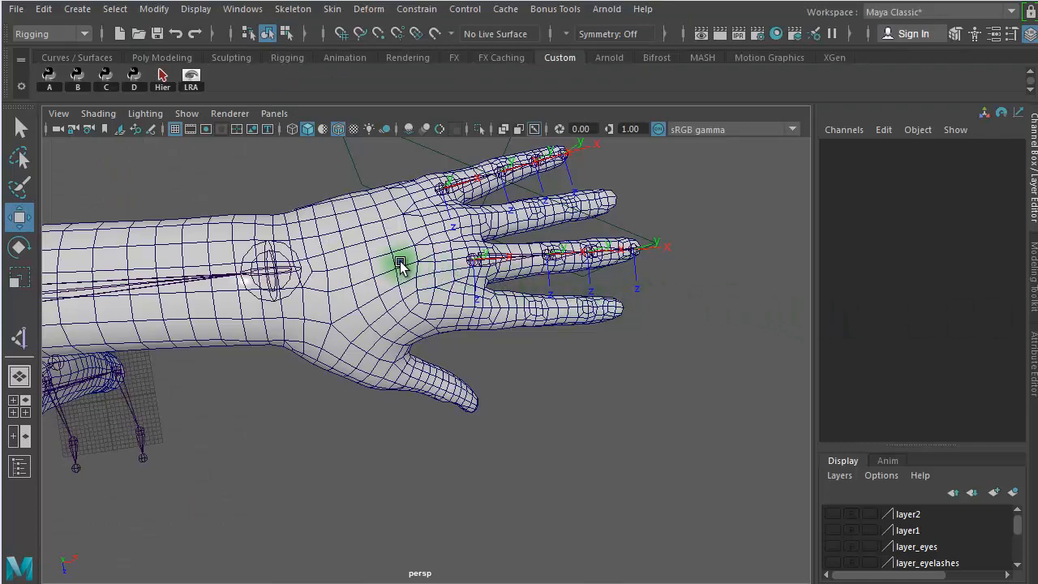
# - Select the middle finger's whole joint hierarchy and hide its local rotation axes
pyautogui.keyDown('alt'); pyautogui.moveTo(400, 262); pyautogui.dragTo(595, 297, button='right'); pyautogui.keyUp('alt')
pyautogui.keyDown('alt'); pyautogui.moveTo(595, 298); pyautogui.dragTo(562, 433, button='middle'); pyautogui.keyUp('alt')
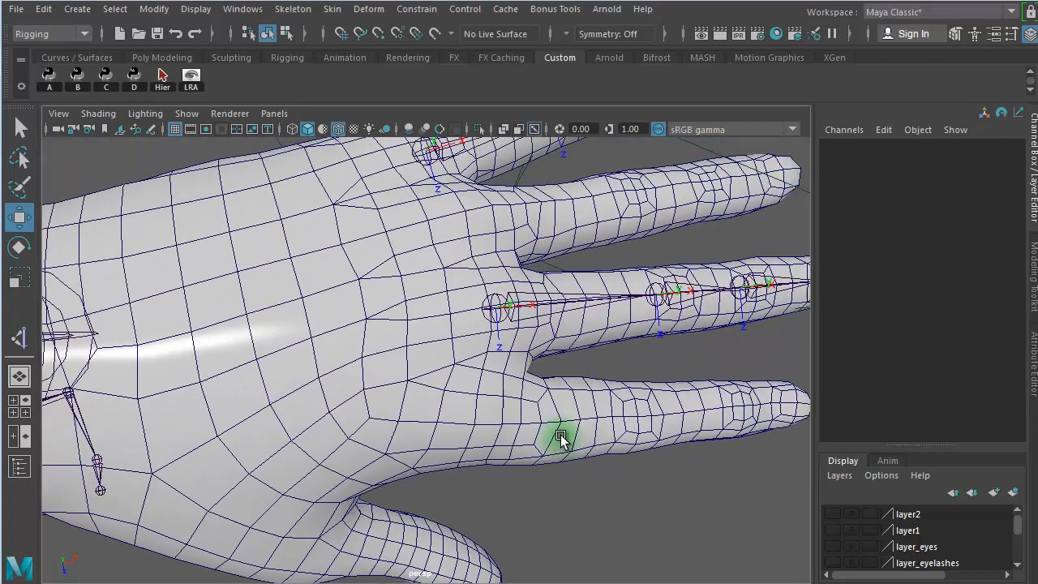
pyautogui.keyDown('alt'); pyautogui.moveTo(614, 425); pyautogui.dragTo(429, 399, button='right'); pyautogui.keyUp('alt')
pyautogui.keyDown('alt'); pyautogui.moveTo(449, 395); pyautogui.dragTo(558, 396); pyautogui.keyUp('alt')
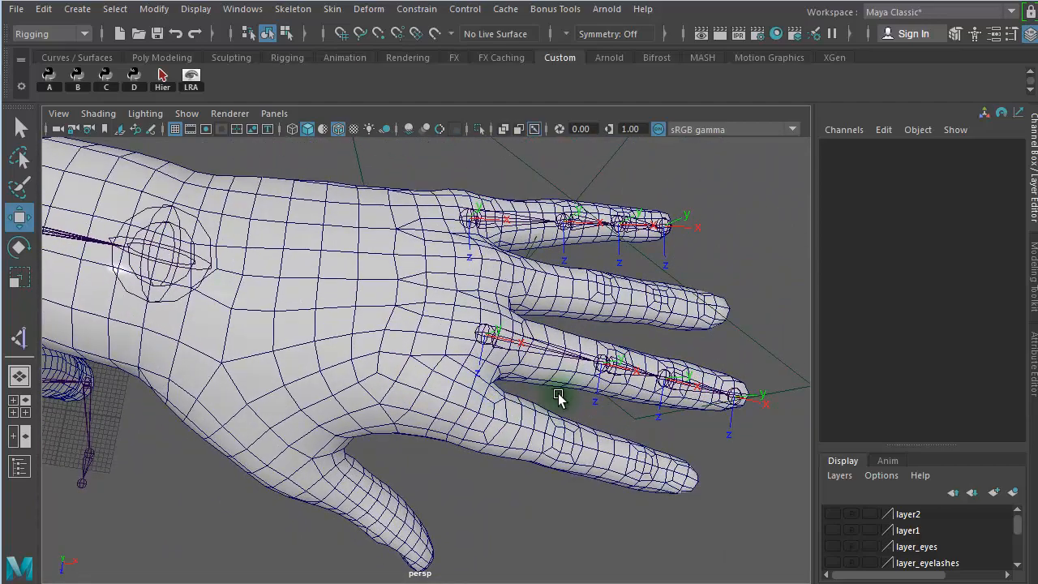
pyautogui.click(516, 354)
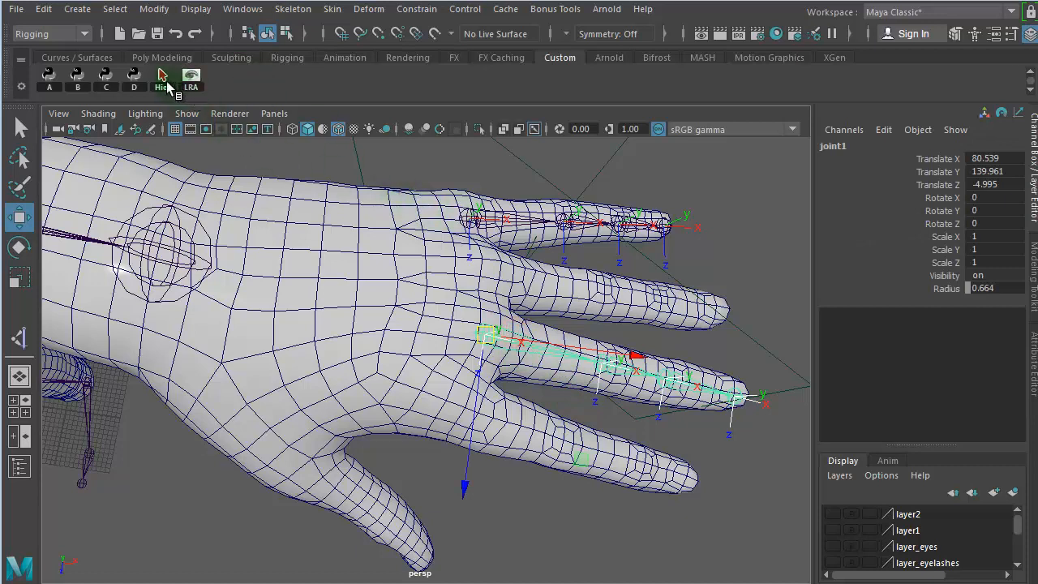
pyautogui.click(163, 81)
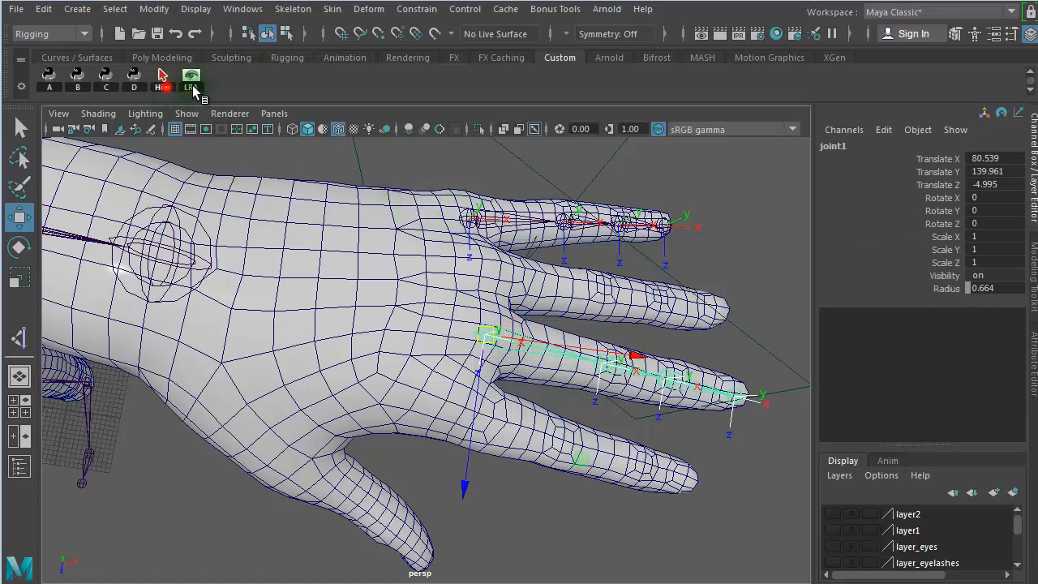
pyautogui.click(192, 81)
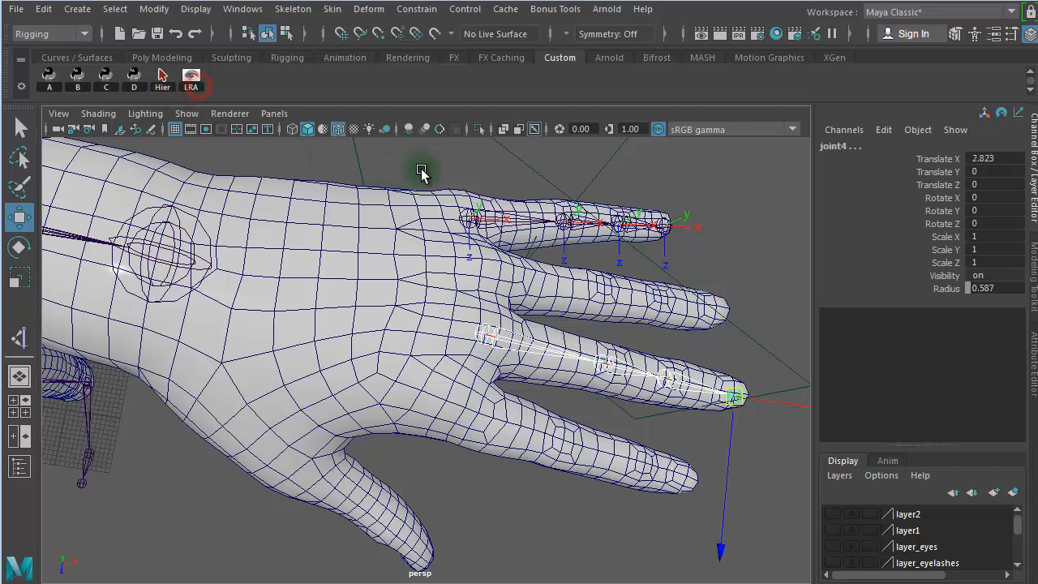
# - Select the pinky's whole joint hierarchy, hide its local rotation axes and clear the selection
pyautogui.click(469, 217)
pyautogui.click(163, 81)
pyautogui.click(192, 81)
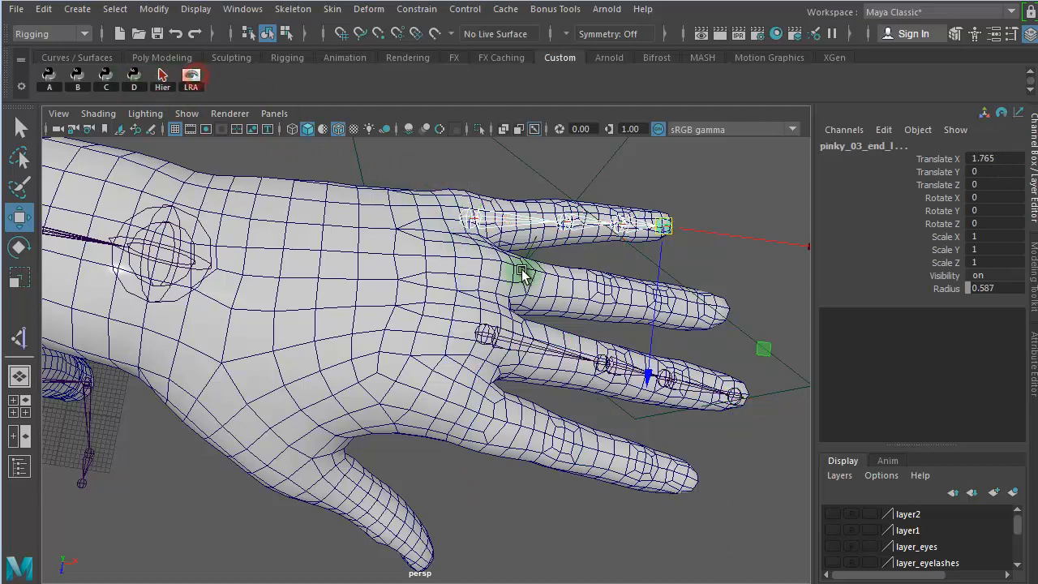
pyautogui.click(599, 259)
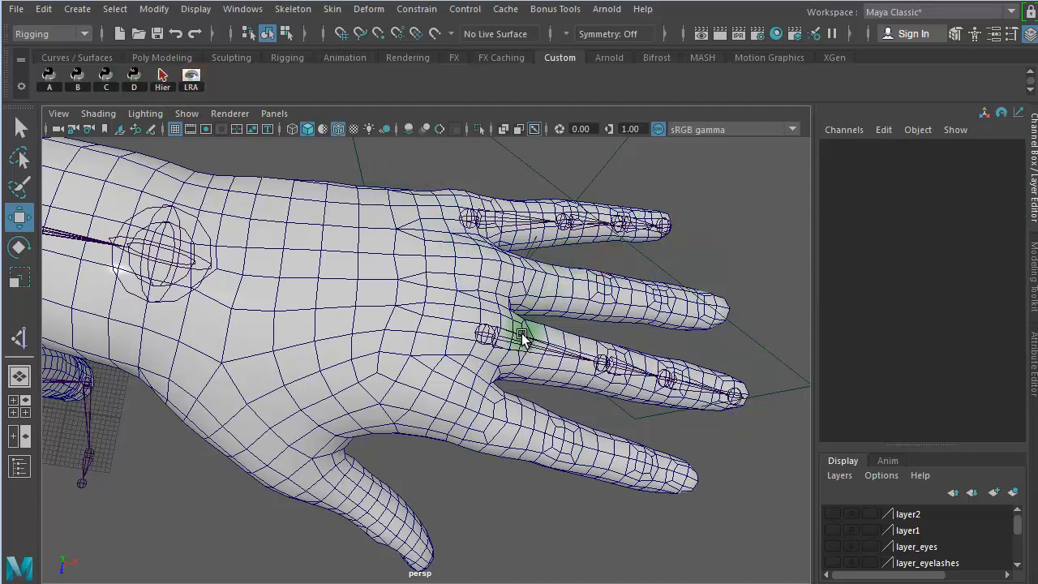
# - Duplicate the middle finger joint chain and move the copy to the thumb's base, at about X 72.6, Y 139.7, Z -1.8
pyautogui.click(491, 212)
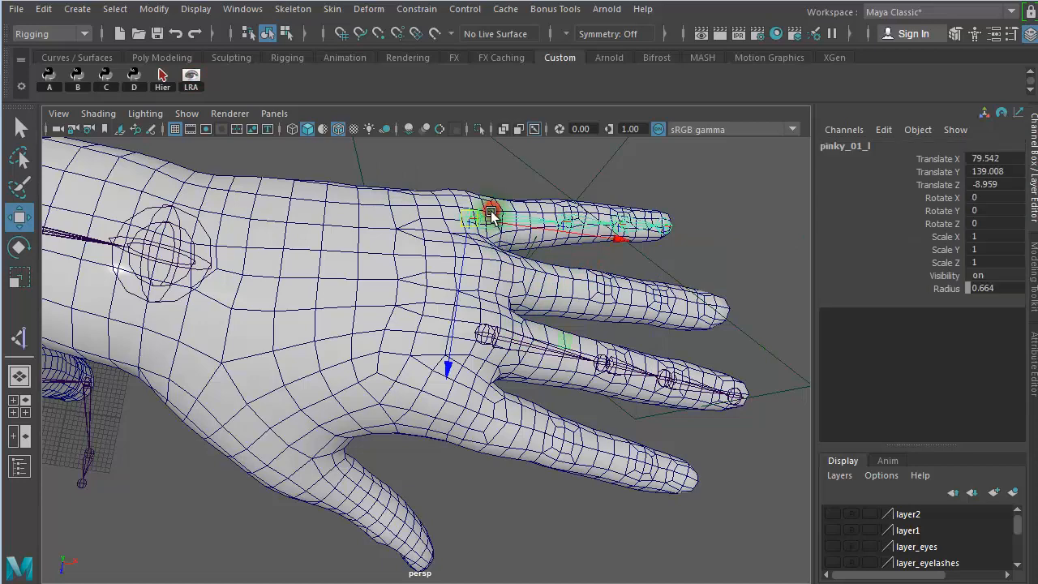
pyautogui.click(514, 342)
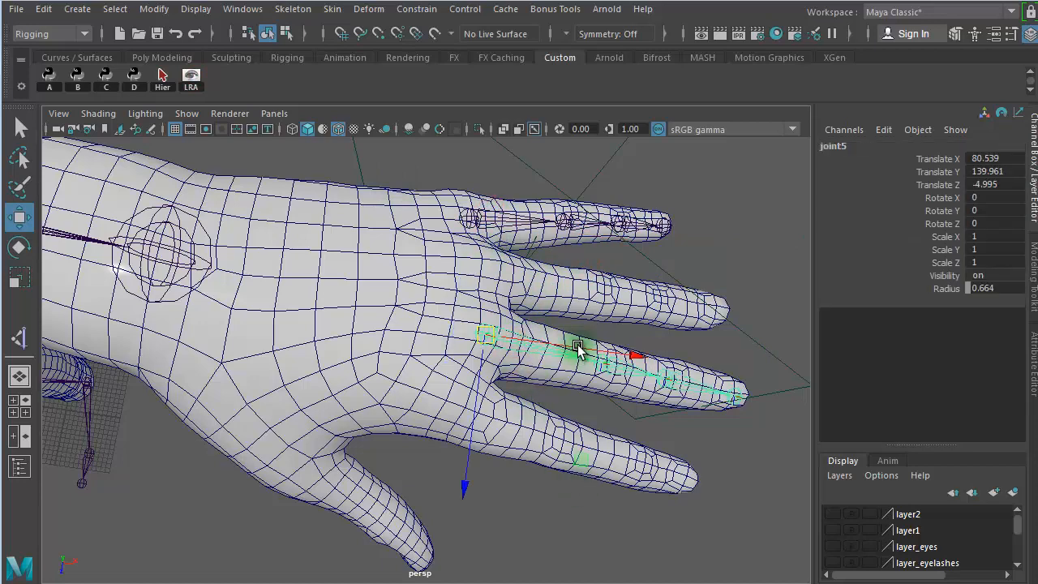
pyautogui.click(338, 460)
pyautogui.moveTo(339, 460); pyautogui.dragTo(219, 399)
pyautogui.keyDown('alt'); pyautogui.moveTo(476, 384); pyautogui.dragTo(443, 346, button='right'); pyautogui.keyUp('alt')
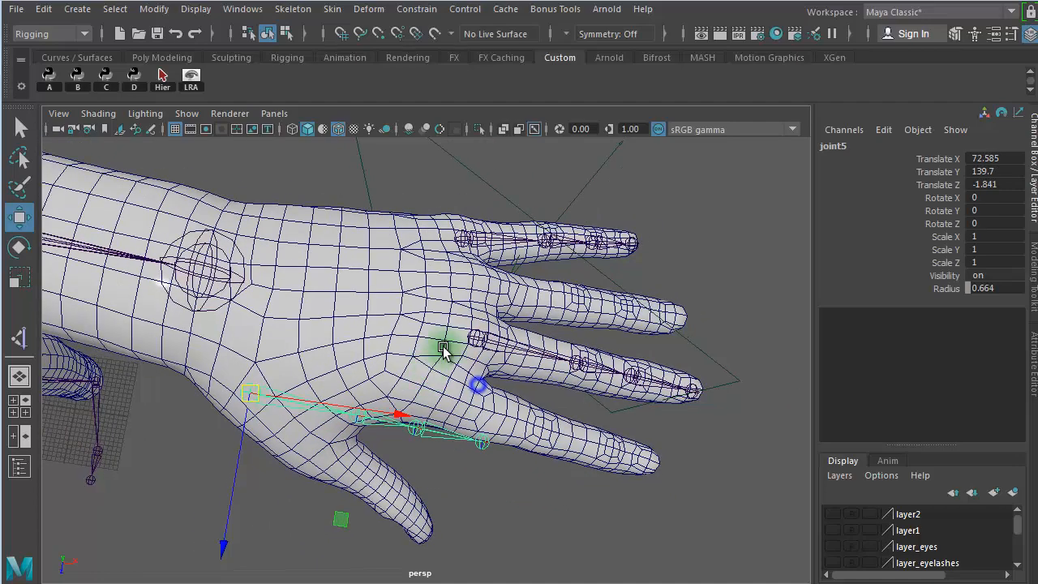
# - In the top view, nudge the thumb chain's base joint and rotate it about -26 degrees in Y along the thumb
pyautogui.keyDown('alt'); pyautogui.moveTo(444, 346); pyautogui.dragTo(458, 181, button='middle'); pyautogui.keyUp('alt')
pyautogui.keyDown('alt'); pyautogui.moveTo(461, 292); pyautogui.dragTo(370, 301); pyautogui.keyUp('alt')
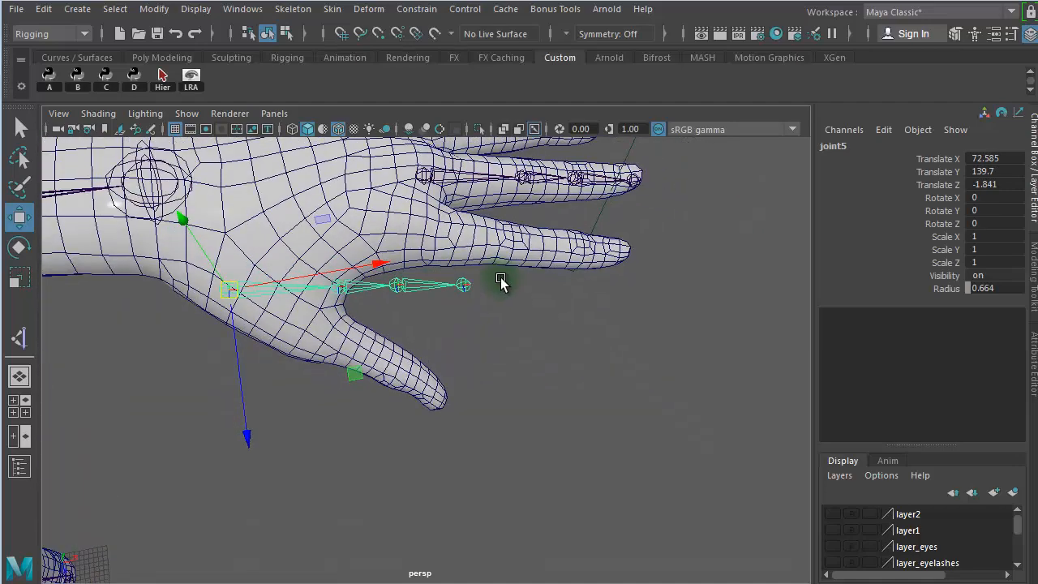
pyautogui.press('space')
pyautogui.press('space')
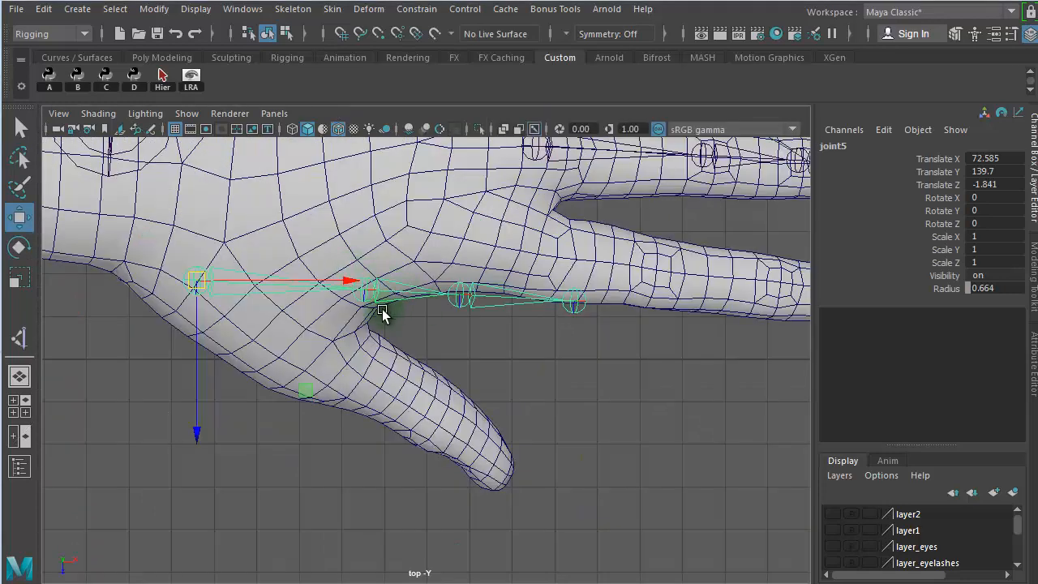
pyautogui.moveTo(196, 277); pyautogui.dragTo(199, 277)
pyautogui.press('e')
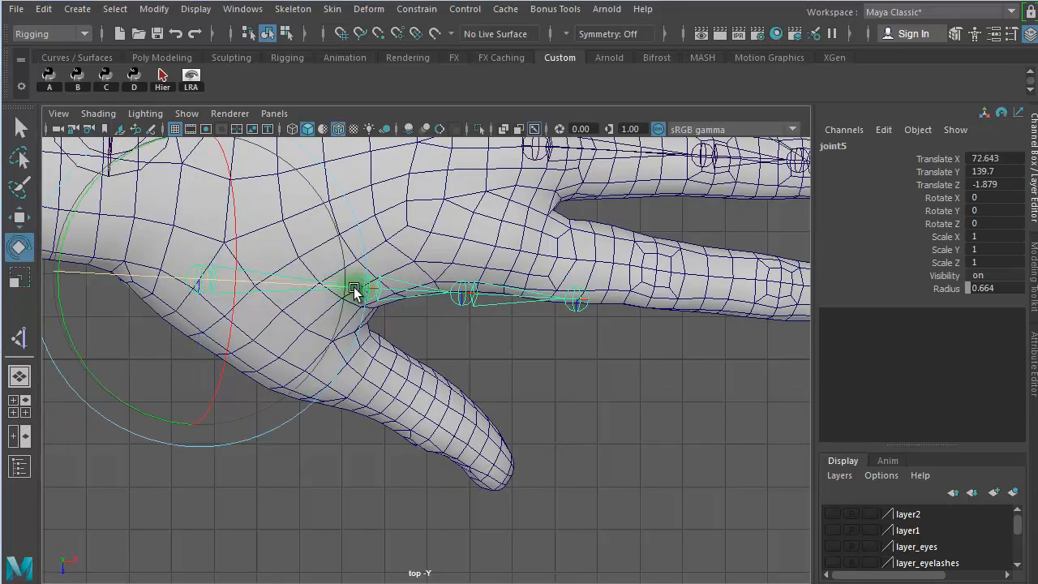
pyautogui.moveTo(108, 172); pyautogui.dragTo(184, 160)
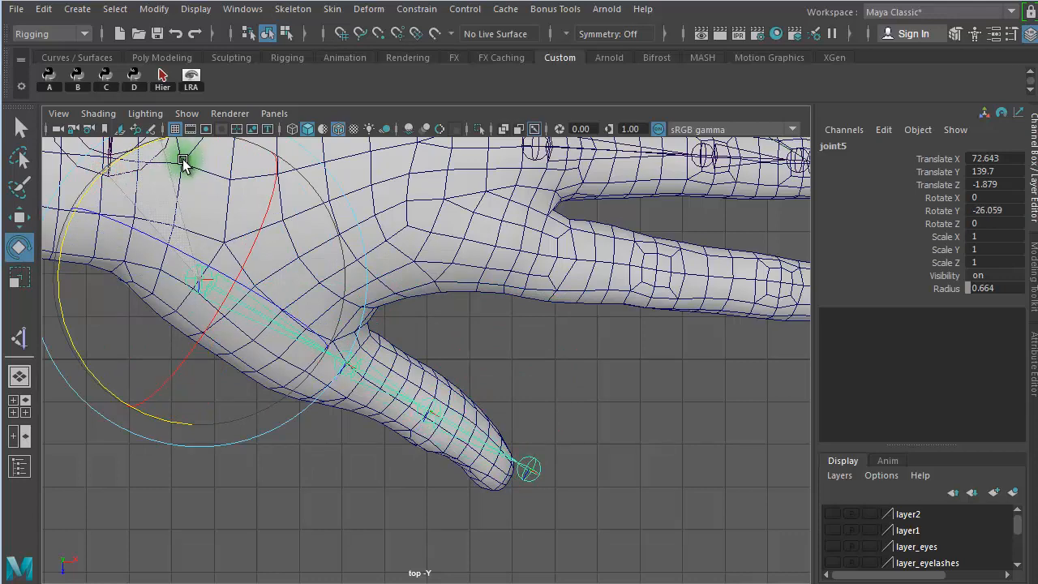
pyautogui.click(552, 345)
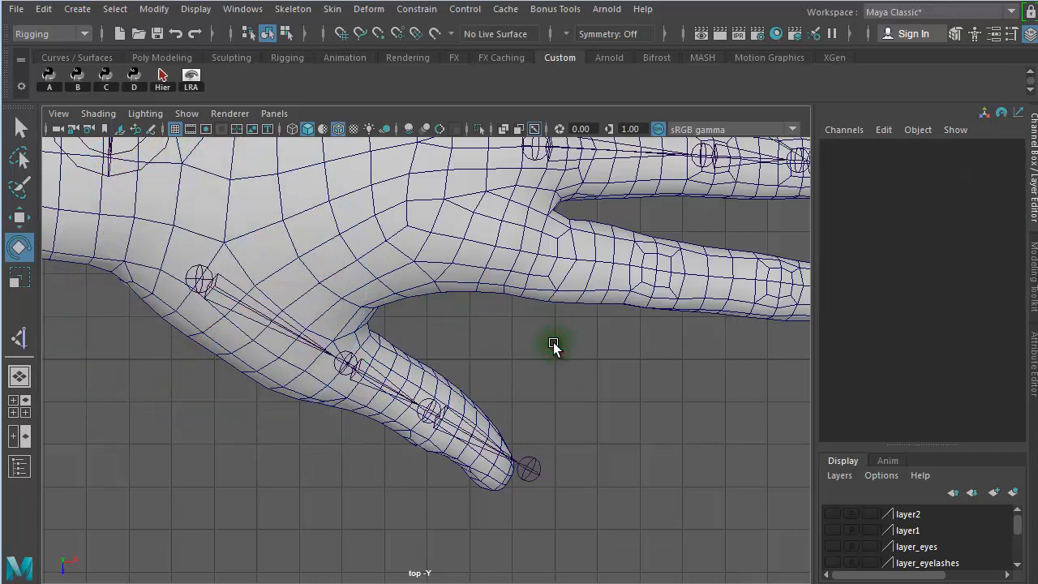
# - In the top view, move the front1 camera beside the thumb, to about X 74.4 and Z 1.6
pyautogui.press('space')
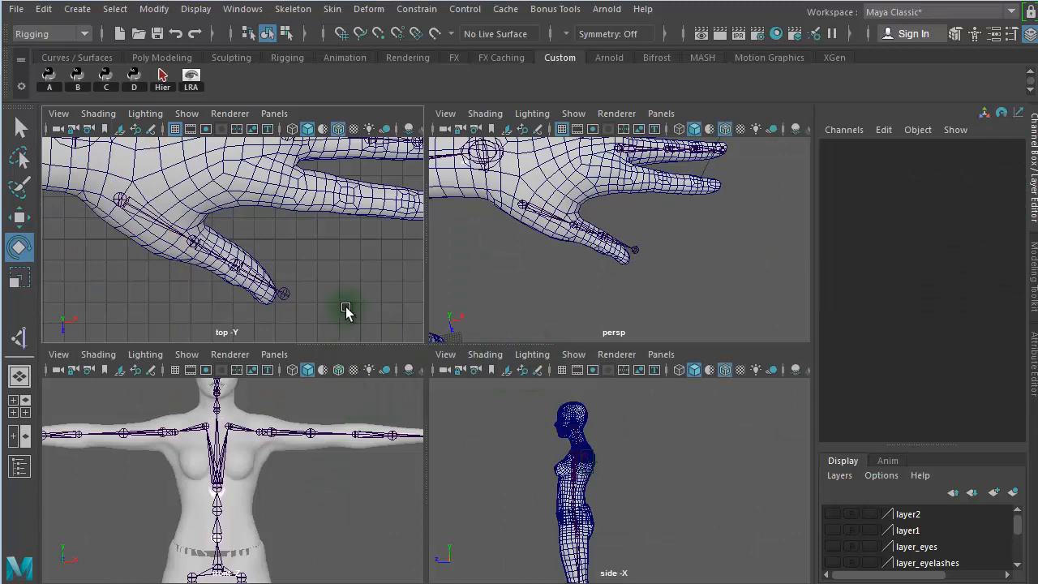
pyautogui.press('space')
pyautogui.scroll(-3, 378, 248)
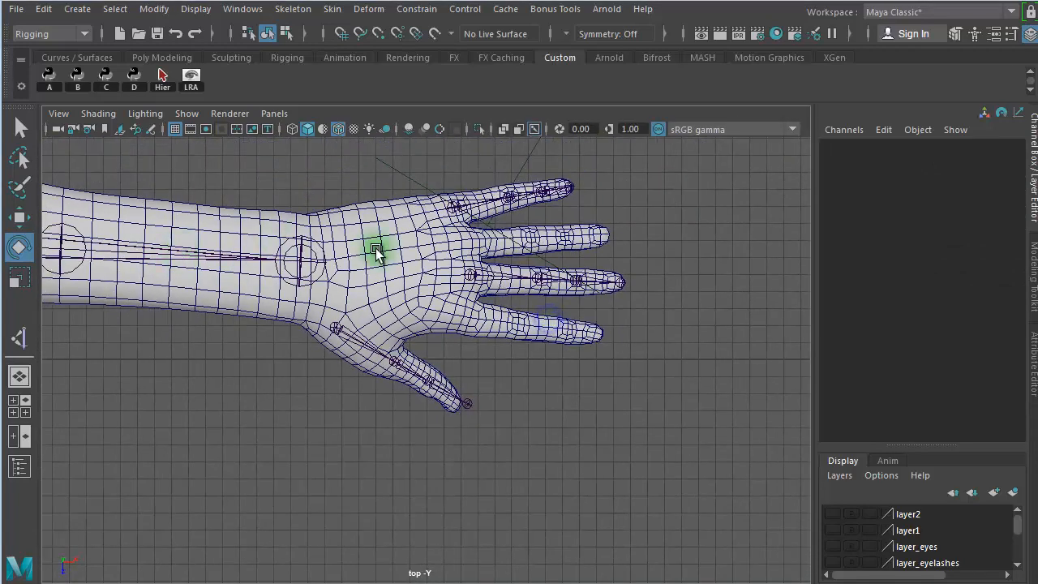
pyautogui.click(399, 167)
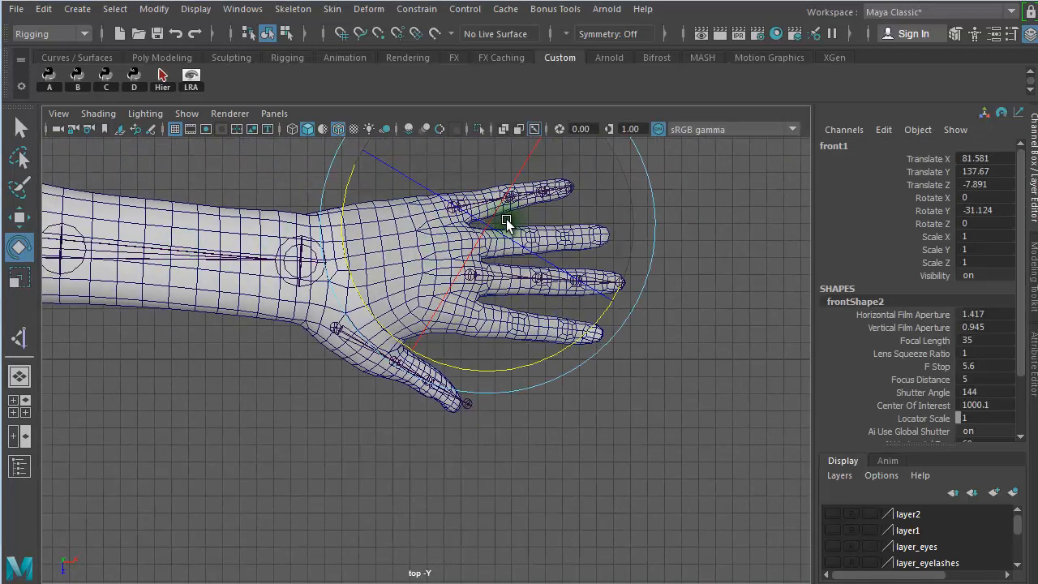
pyautogui.press('w')
pyautogui.moveTo(489, 231); pyautogui.dragTo(370, 387)
pyautogui.keyDown('alt'); pyautogui.moveTo(374, 397); pyautogui.dragTo(775, 412, button='right'); pyautogui.keyUp('alt')
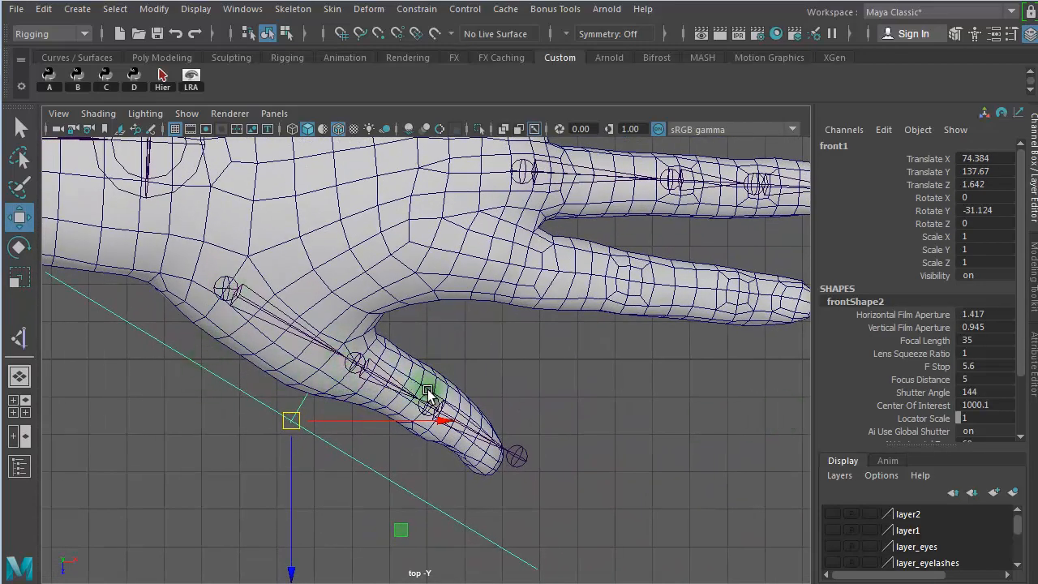
# - Select the front1 camera and make the perspective viewport look through it
pyautogui.click(272, 316)
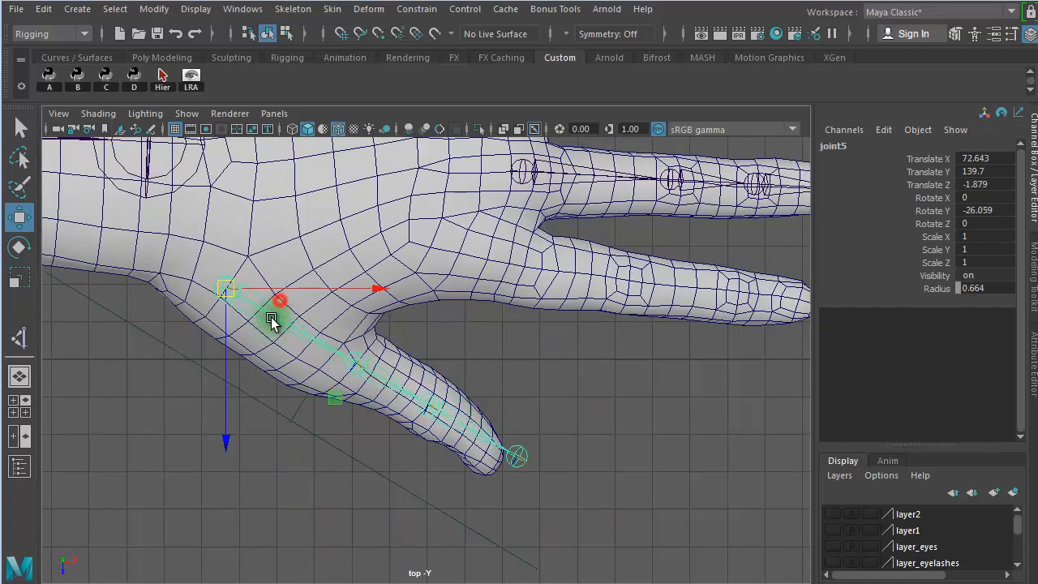
pyautogui.press('space')
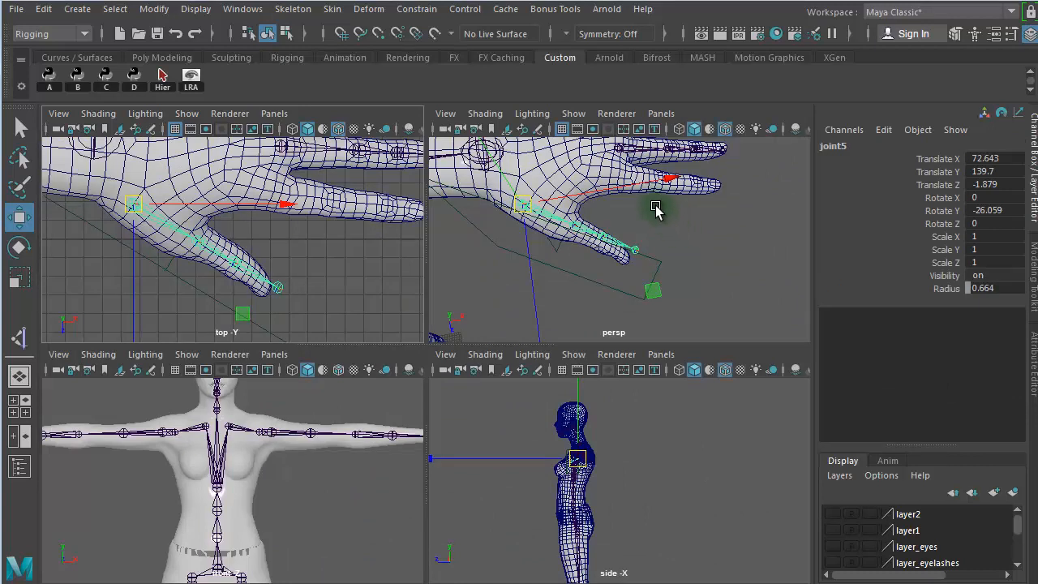
pyautogui.click(667, 114)
pyautogui.moveTo(779, 140)
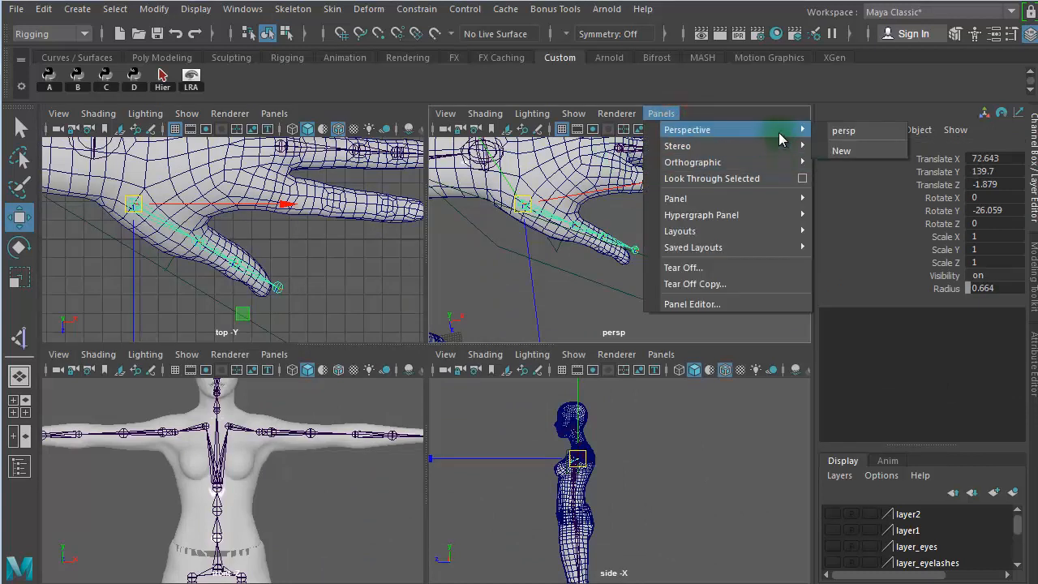
pyautogui.click(308, 297)
pyautogui.moveTo(249, 305); pyautogui.dragTo(233, 320)
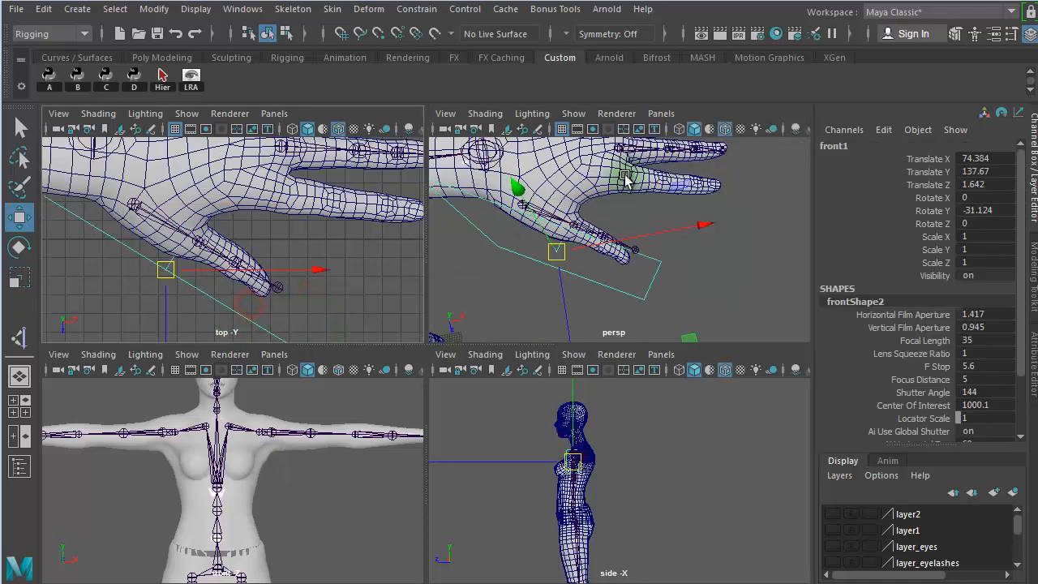
pyautogui.click(658, 114)
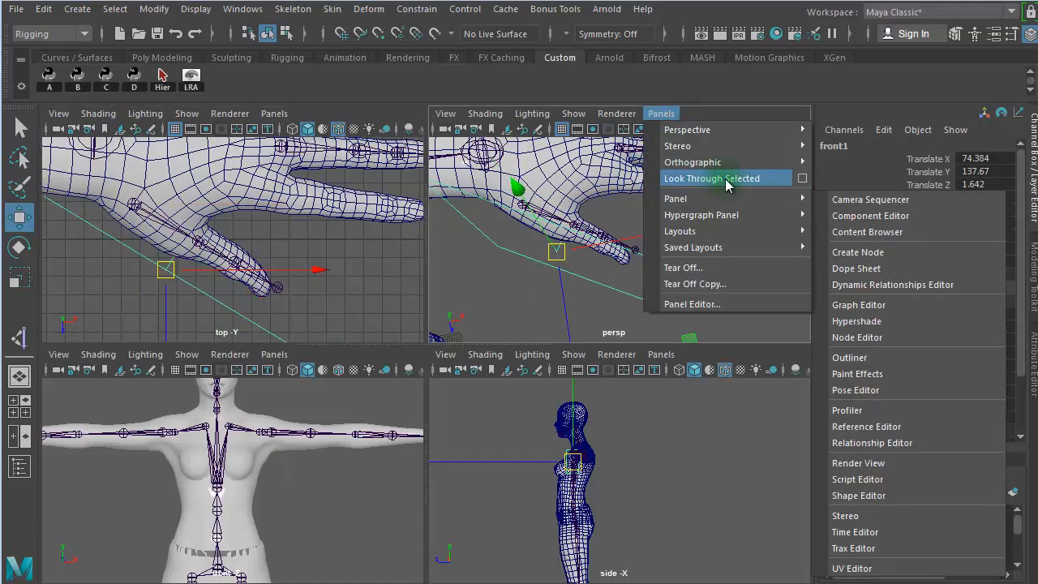
pyautogui.click(730, 180)
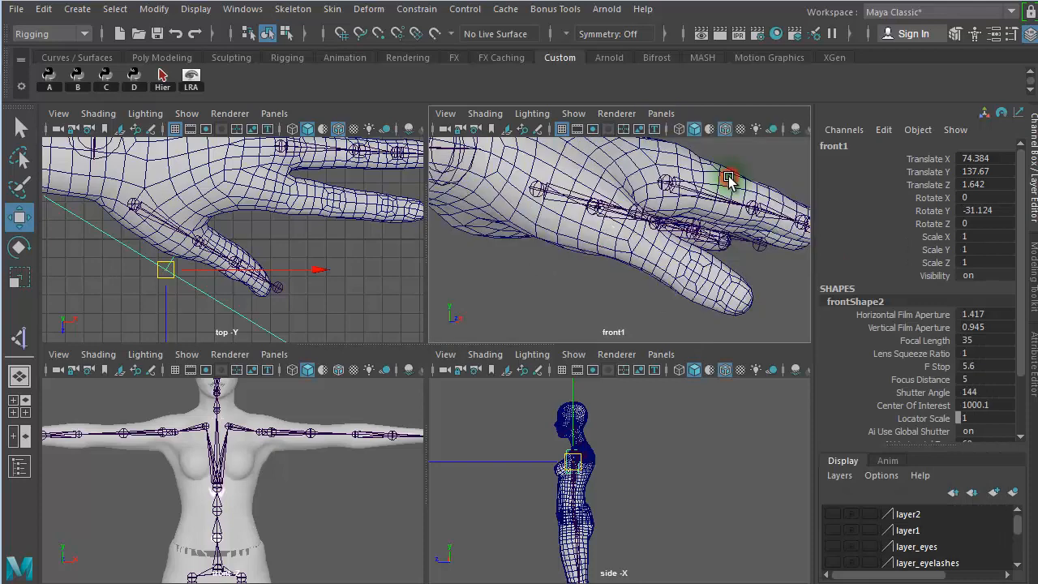
# - In the front1 camera view, rotate the thumb chain's base joint down into the thumb, to about -16.9 degrees in Z
pyautogui.click(134, 205)
pyautogui.press('space')
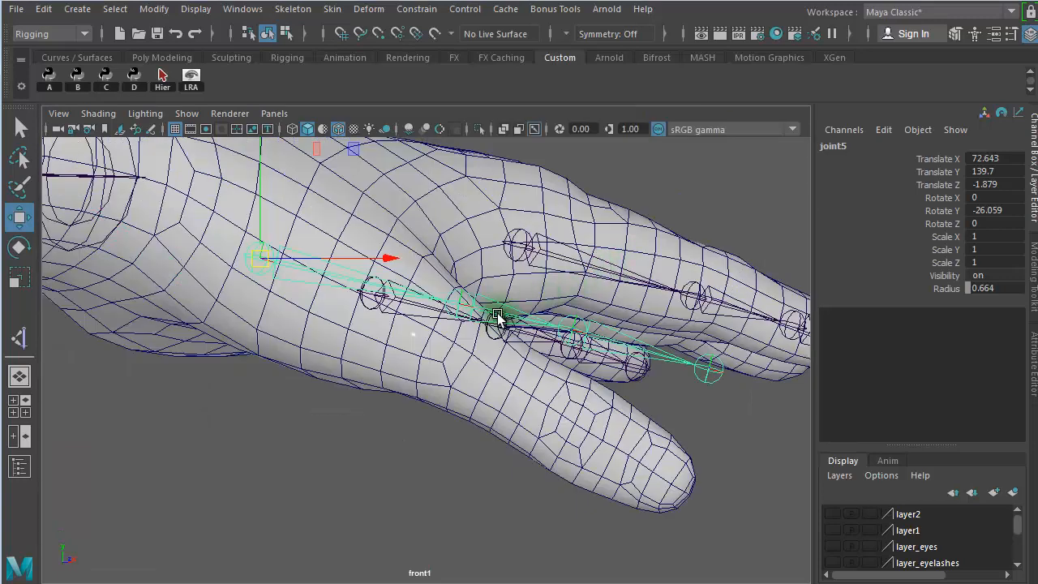
pyautogui.press('e')
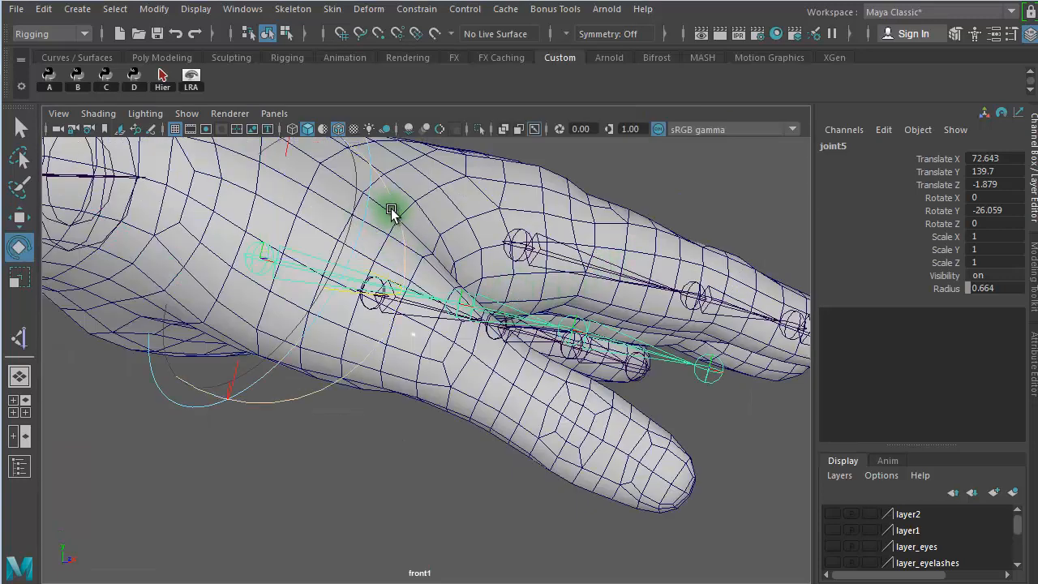
pyautogui.moveTo(394, 212); pyautogui.dragTo(398, 248)
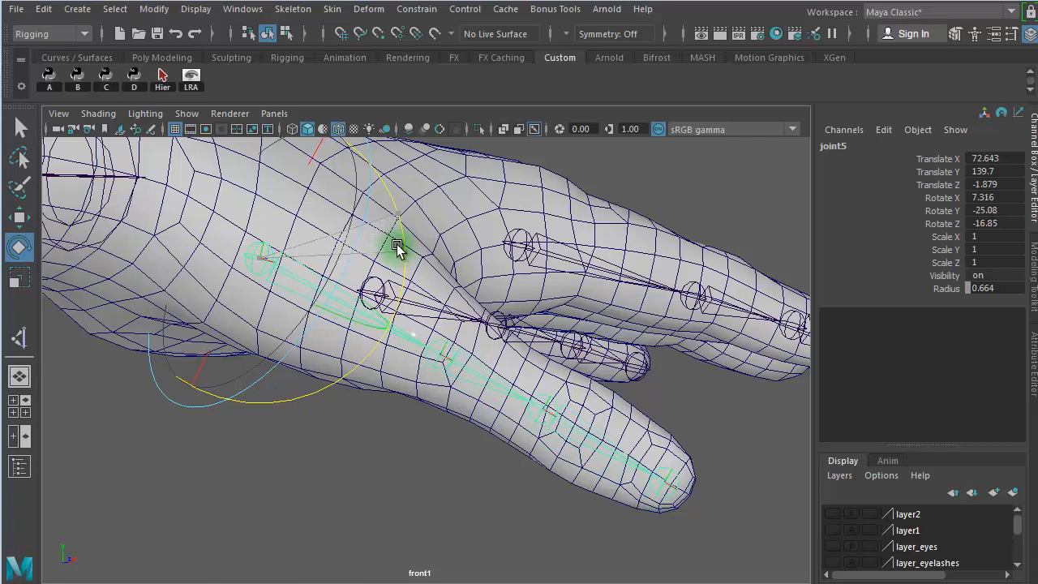
# - Raise the thumb chain's base joint to about Y 140 and refine its rotation to about 8.2, -24.8, -19 degrees
pyautogui.press('w')
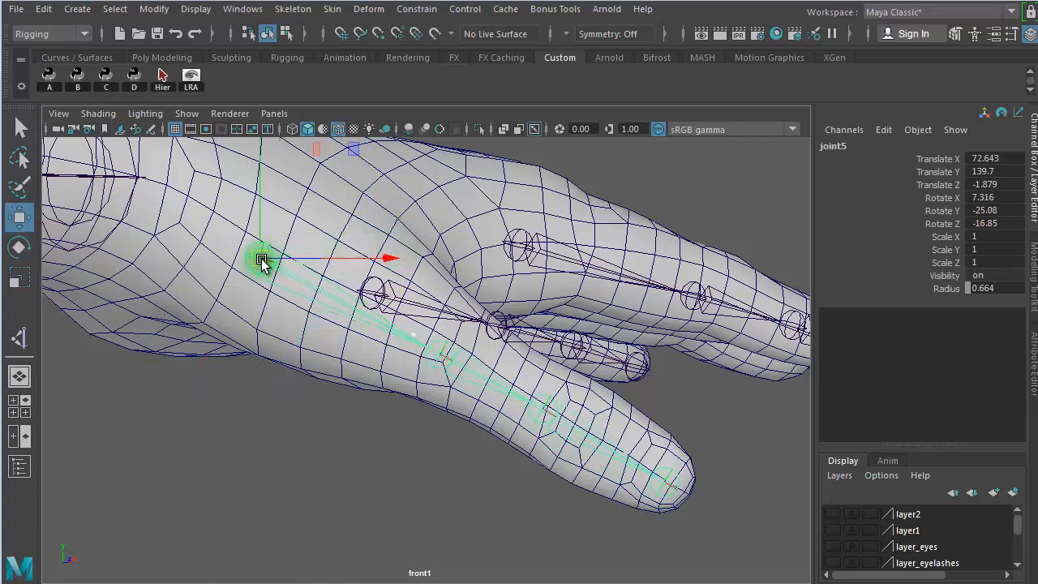
pyautogui.moveTo(262, 260); pyautogui.dragTo(266, 243)
pyautogui.press('e')
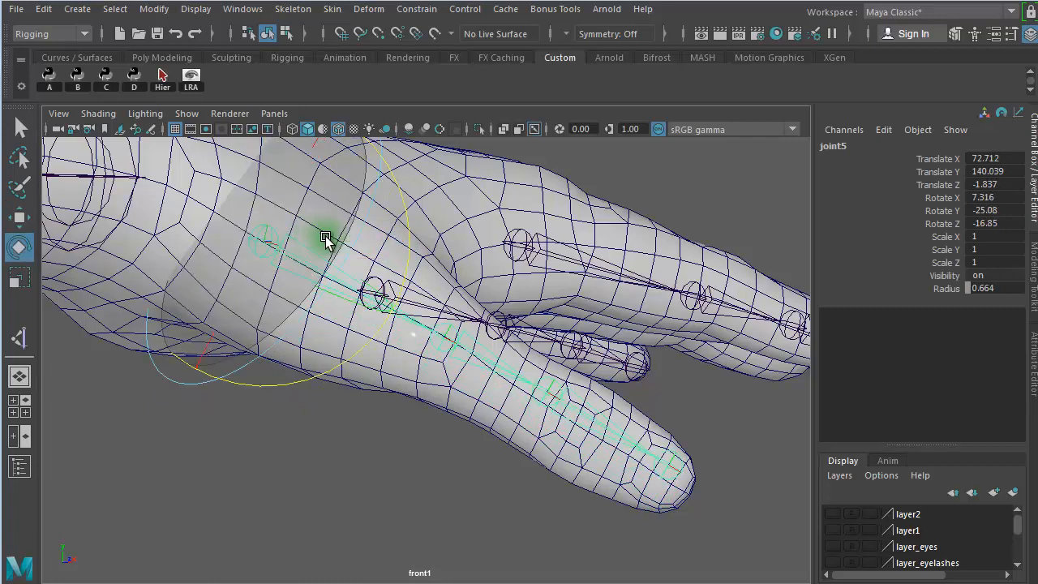
pyautogui.moveTo(409, 225); pyautogui.dragTo(411, 230)
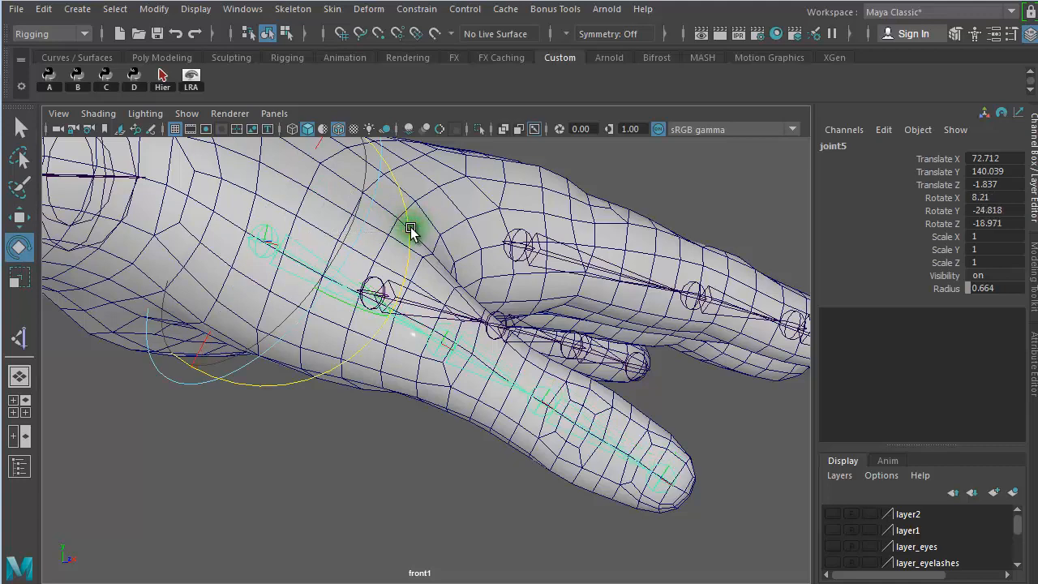
# - Slide the thumb chain's second joint back along the bone, to a Translate X of about 3.8
pyautogui.click(488, 342)
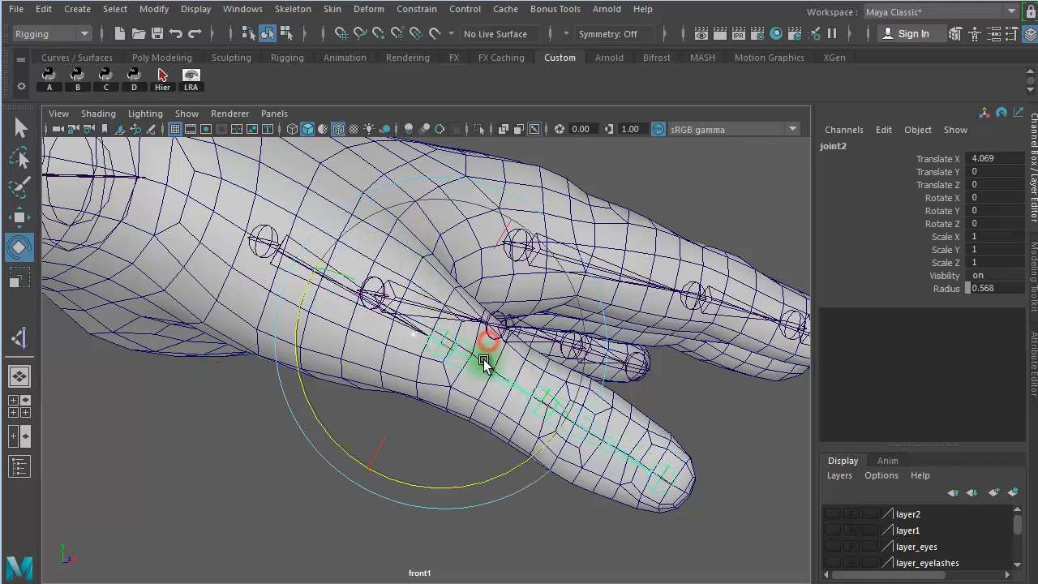
pyautogui.click(932, 158)
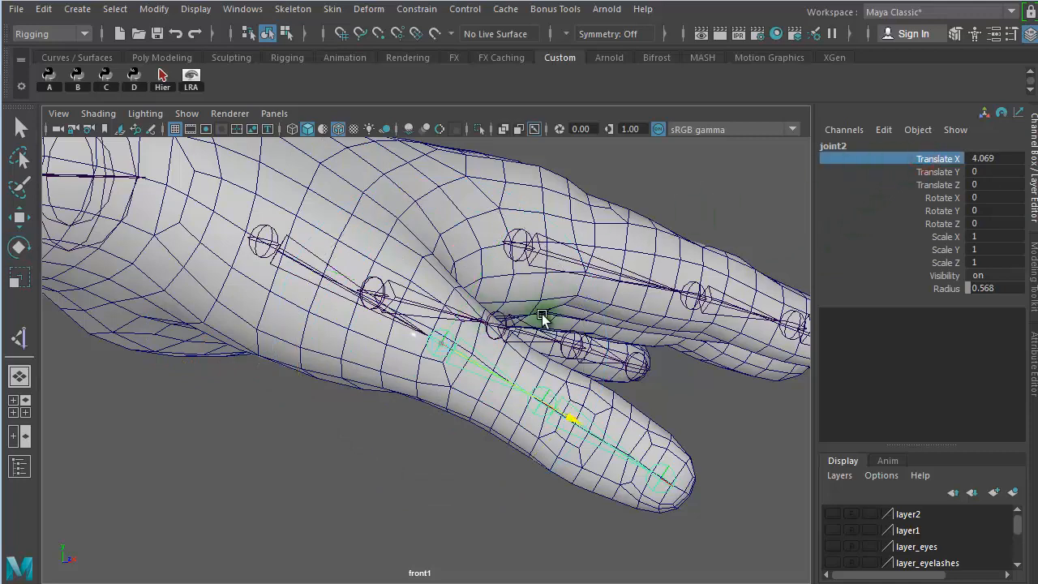
pyautogui.moveTo(542, 318); pyautogui.dragTo(557, 264, button='middle')
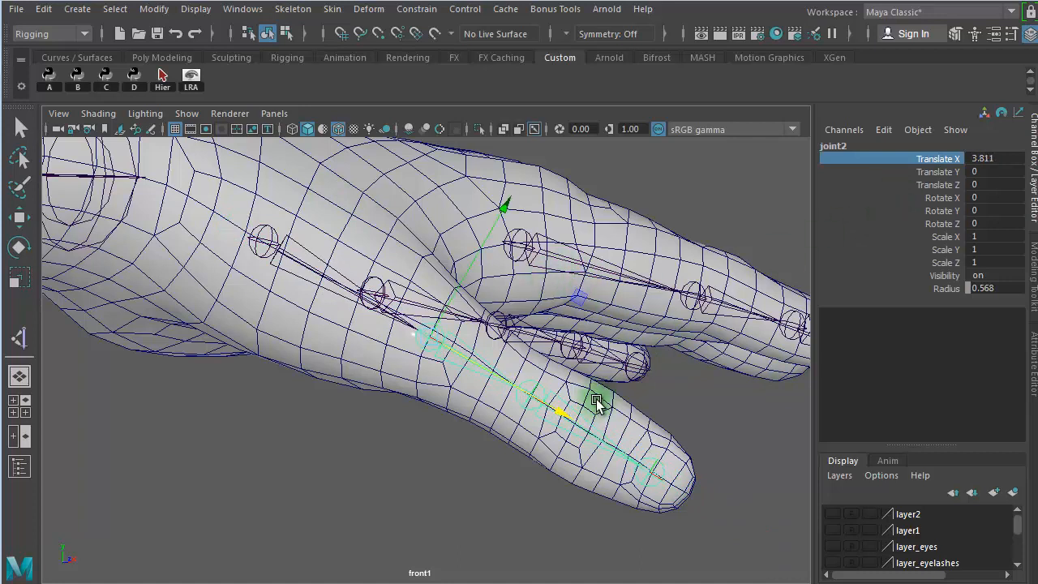
# - Slide the thumb chain's third joint to a Translate X of about 3.3 and its tip joint to about 2.6
pyautogui.click(516, 385)
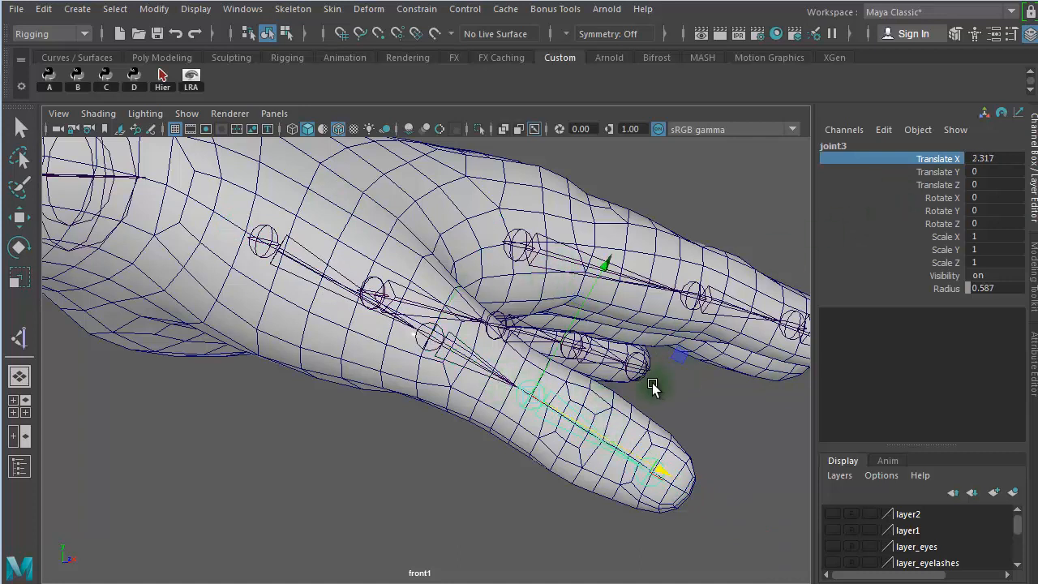
pyautogui.moveTo(655, 385); pyautogui.dragTo(704, 401, button='middle')
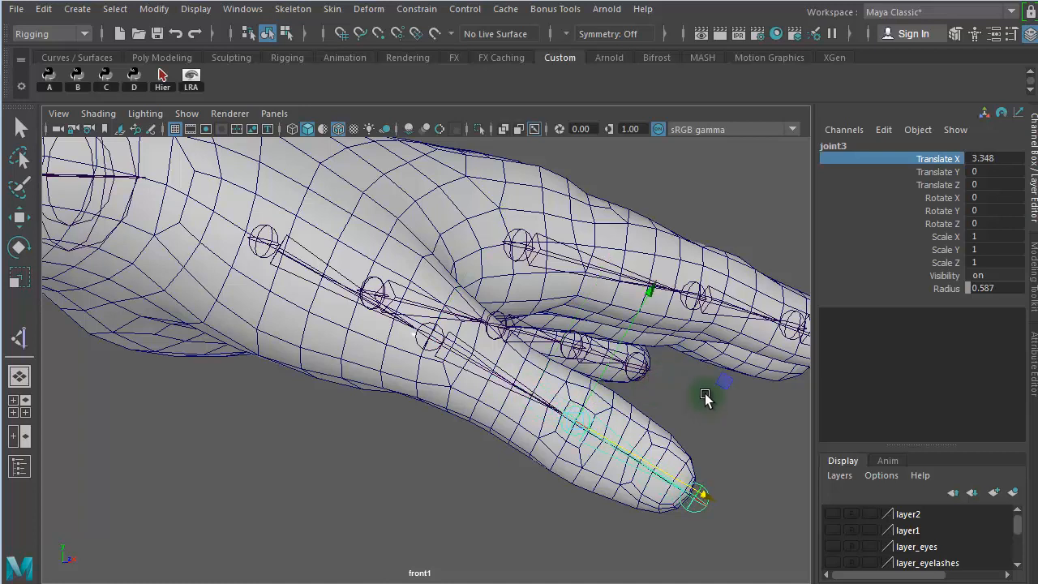
pyautogui.press('Down')
pyautogui.moveTo(765, 498); pyautogui.dragTo(766, 476, button='middle')
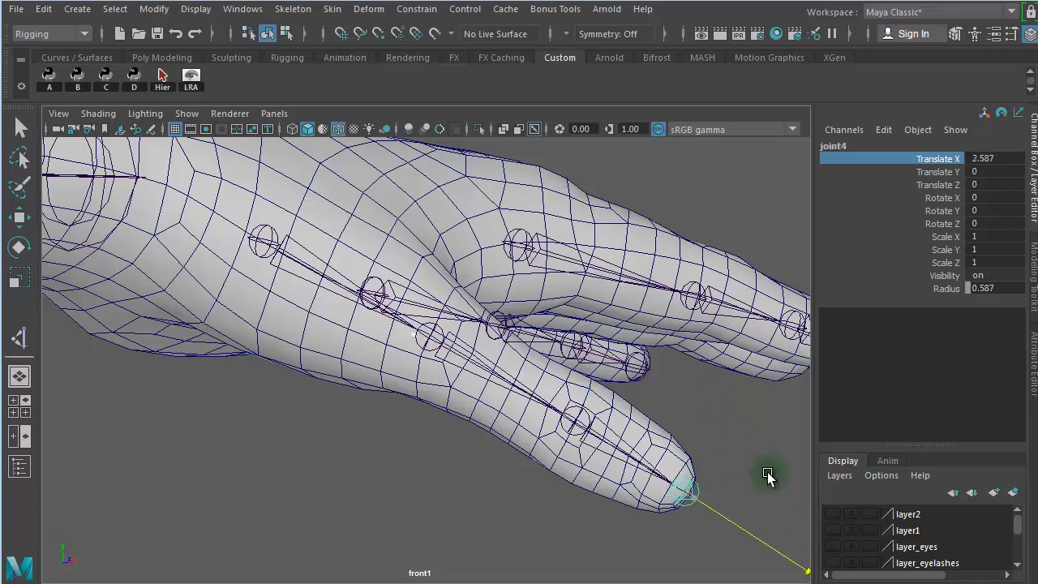
pyautogui.scroll(1, 767, 471)
pyautogui.click(403, 432)
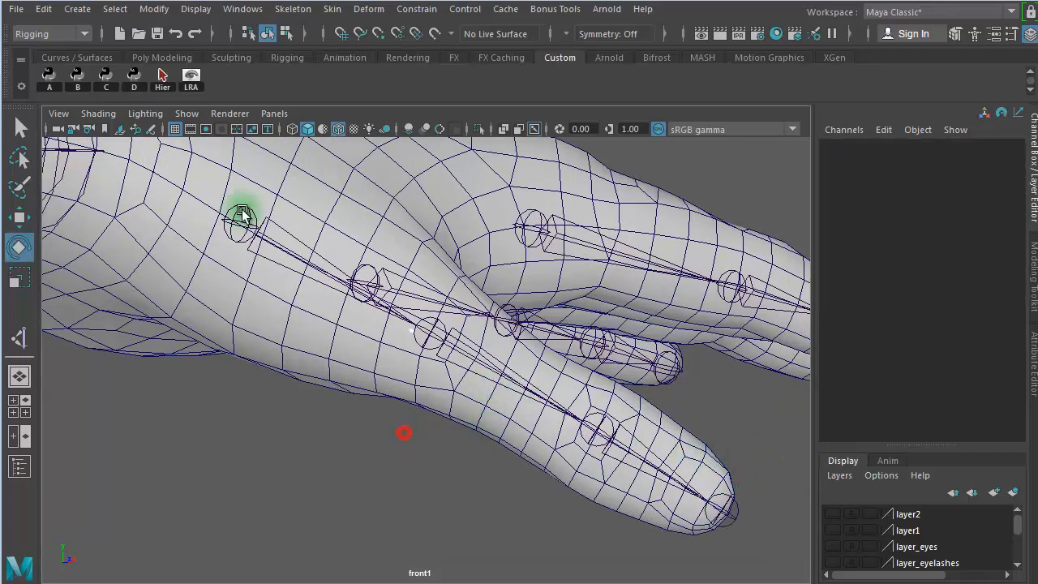
# - Select the thumb chain's base joint and return from the front1 camera to the maximized perspective view
pyautogui.click(241, 216)
pyautogui.press('space')
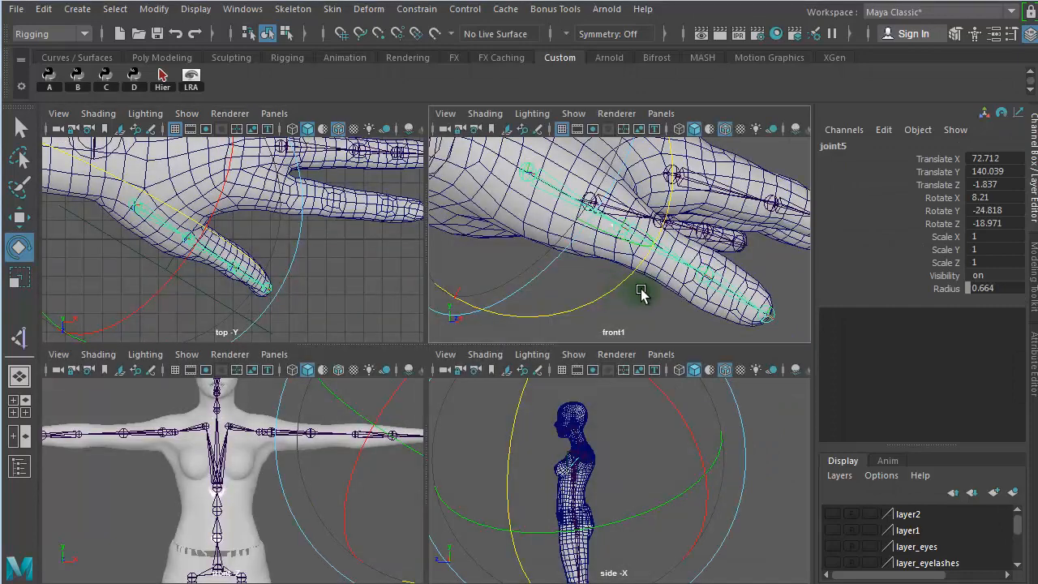
pyautogui.press('space')
pyautogui.keyDown('alt'); pyautogui.moveTo(270, 266); pyautogui.dragTo(243, 264, button='right'); pyautogui.keyUp('alt')
pyautogui.keyDown('alt'); pyautogui.moveTo(490, 289); pyautogui.dragTo(387, 350); pyautogui.keyUp('alt')
pyautogui.press('space')
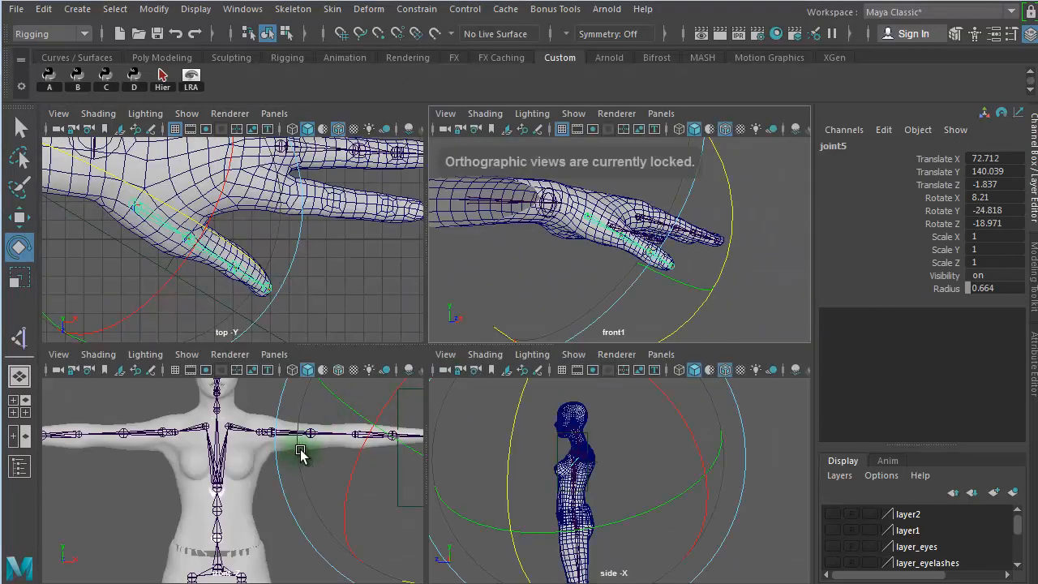
pyautogui.click(19, 376)
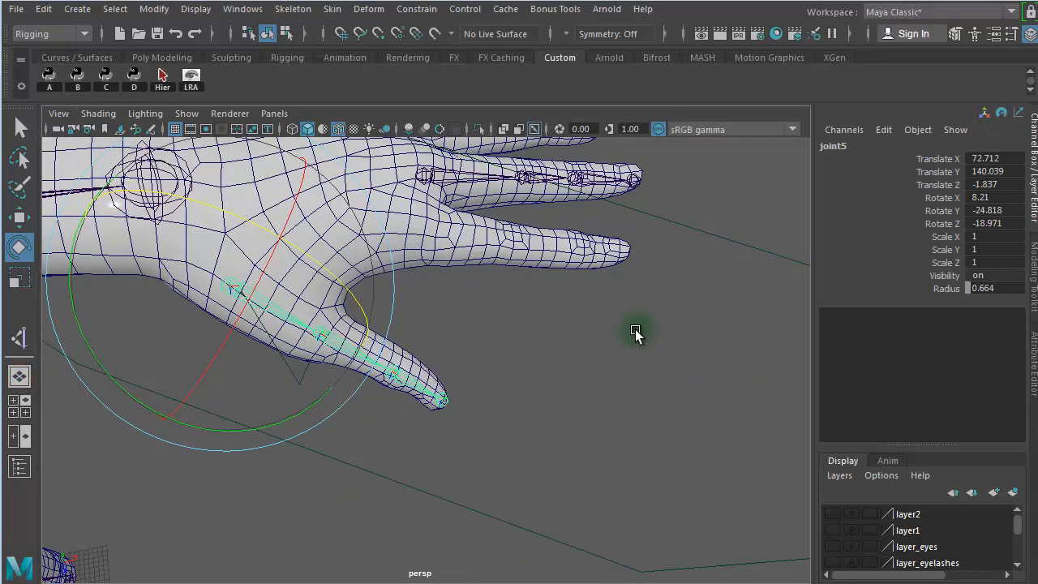
pyautogui.press('space')
pyautogui.press('space')
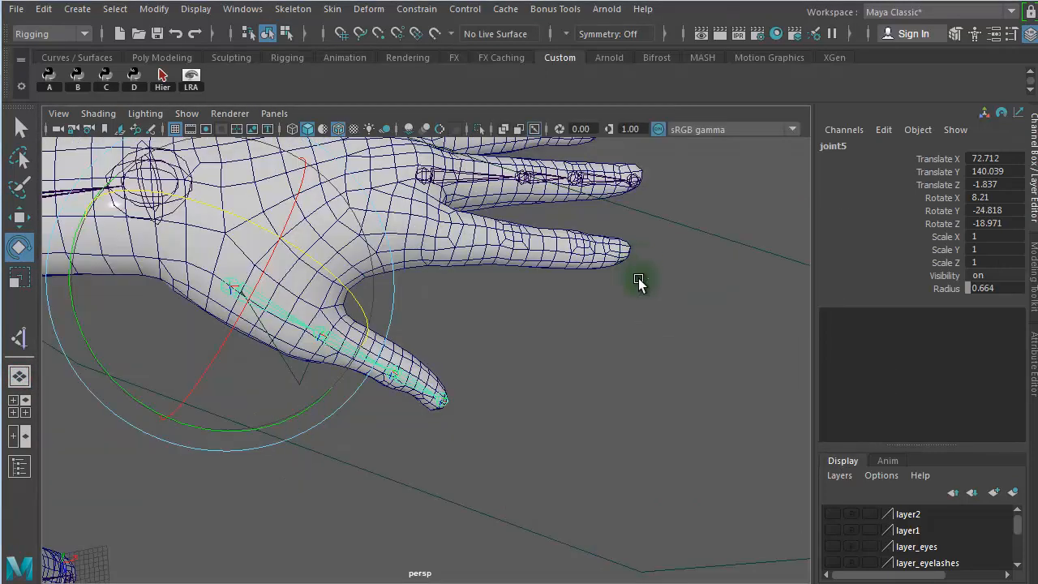
# - Show layer2 to inspect the planes around the hand against the thumb chain, and hide the layer again
pyautogui.click(833, 514)
pyautogui.keyDown('alt'); pyautogui.moveTo(498, 371); pyautogui.dragTo(296, 300); pyautogui.keyUp('alt')
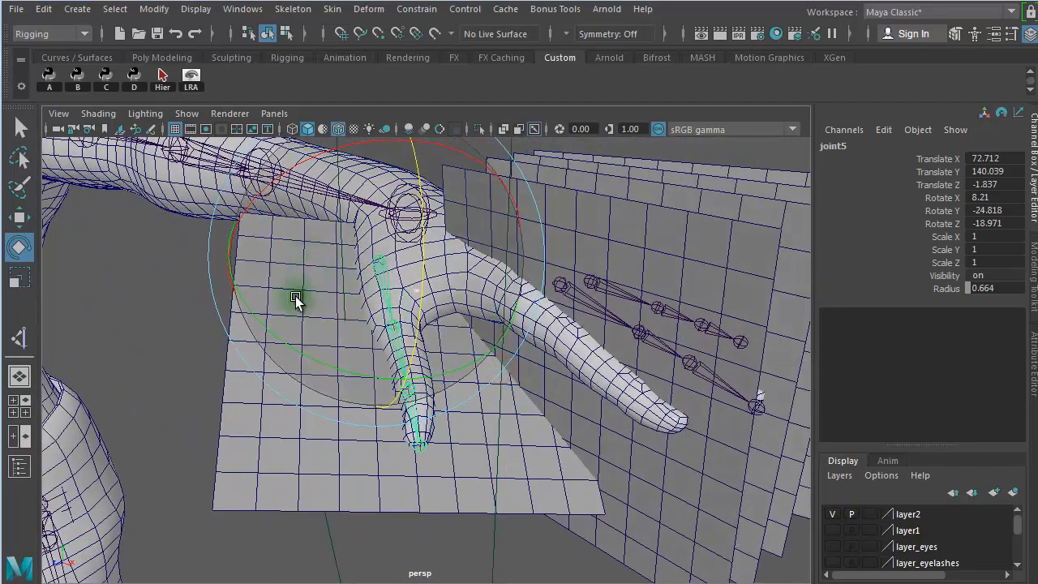
pyautogui.keyDown('alt'); pyautogui.moveTo(465, 465); pyautogui.dragTo(258, 258); pyautogui.keyUp('alt')
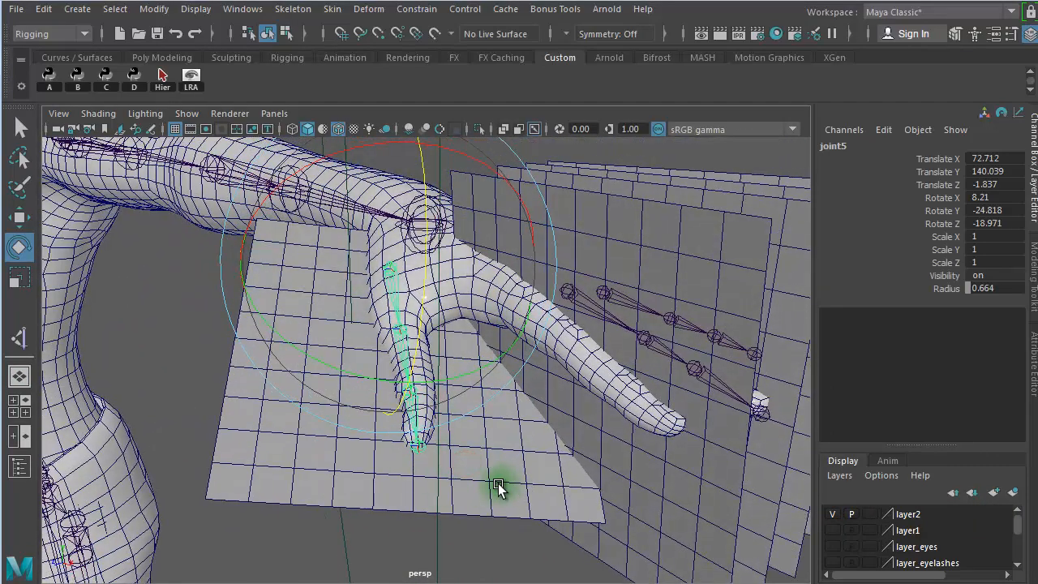
pyautogui.keyDown('alt'); pyautogui.moveTo(503, 499); pyautogui.dragTo(647, 507); pyautogui.keyUp('alt')
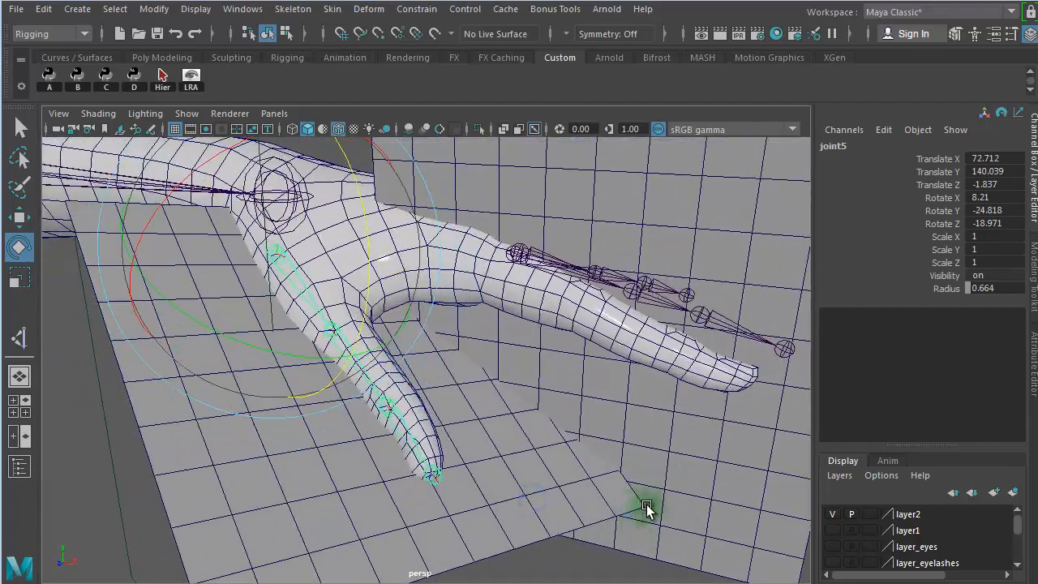
pyautogui.click(833, 514)
pyautogui.keyDown('alt'); pyautogui.moveTo(526, 398); pyautogui.dragTo(558, 386); pyautogui.keyUp('alt')
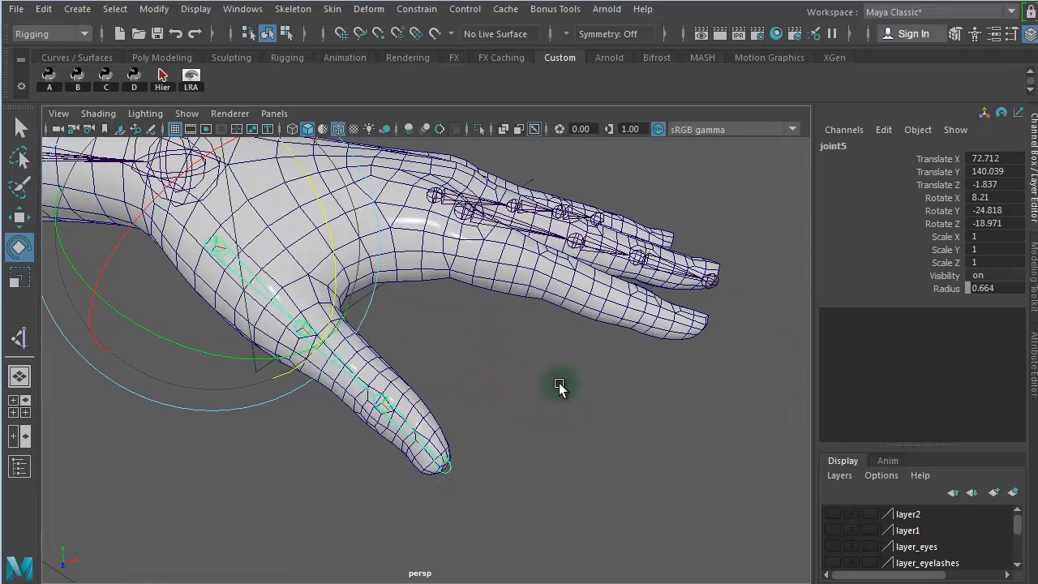
# - Create an IK handle from the thumb chain's base joint to its tip joint
pyautogui.click(559, 384)
pyautogui.click(299, 12)
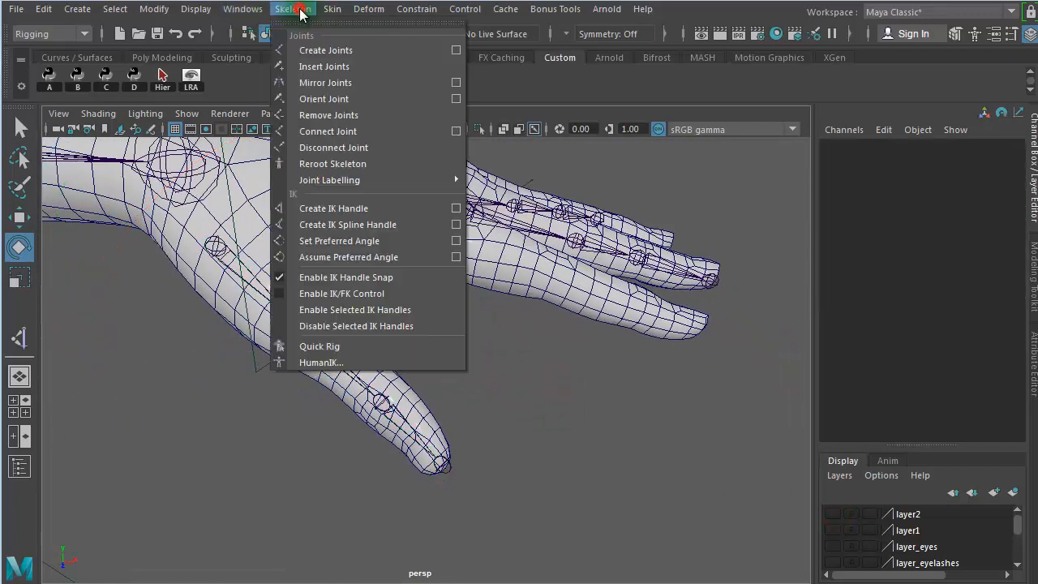
pyautogui.click(350, 209)
pyautogui.click(215, 247)
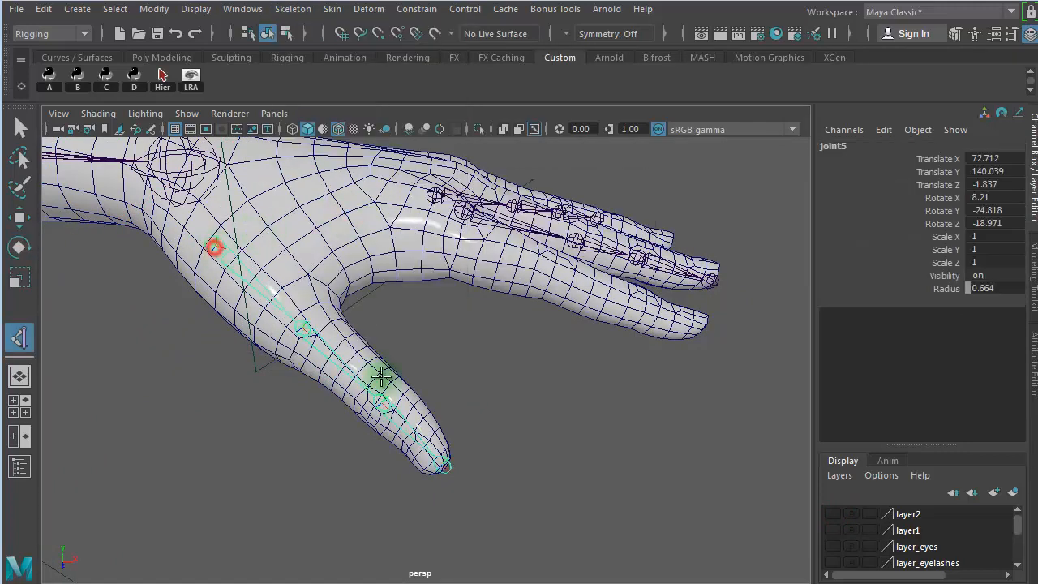
pyautogui.click(443, 462)
# - Set the thumb IK handle's Twist to about 30.9 and deselect the handle
pyautogui.click(942, 355)
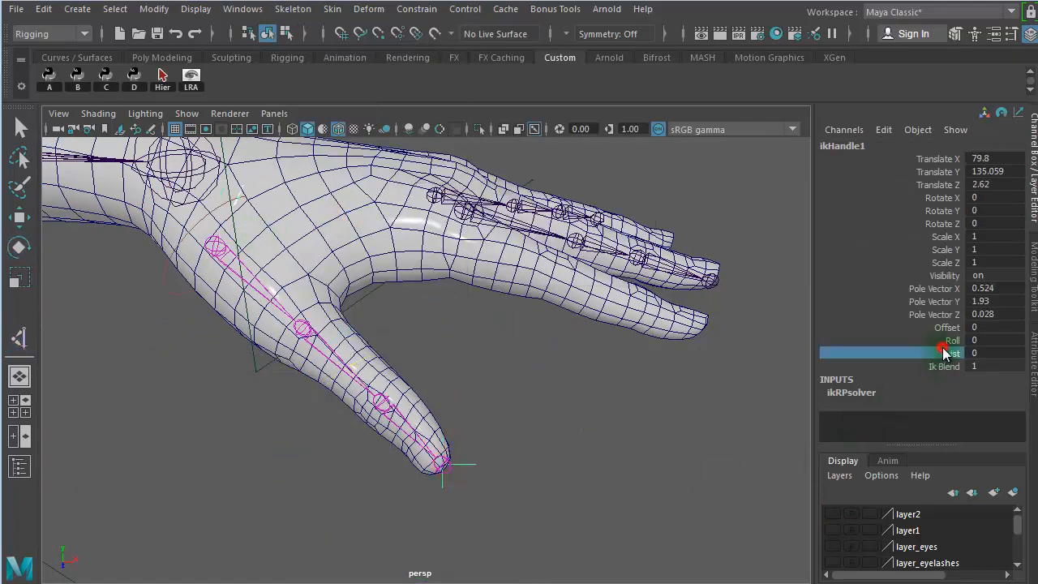
pyautogui.moveTo(552, 380); pyautogui.dragTo(574, 383, button='middle')
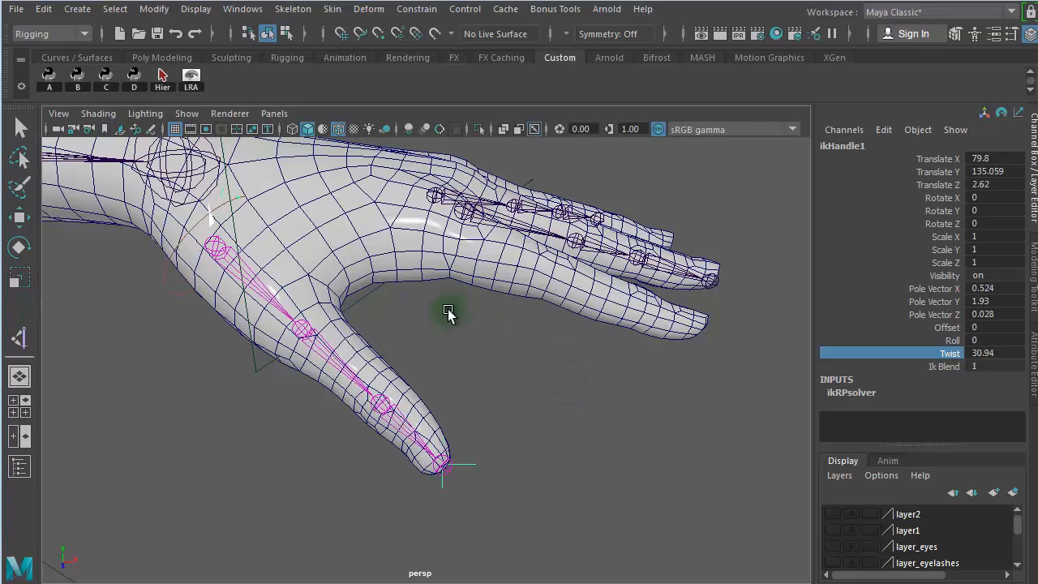
pyautogui.click(544, 373)
pyautogui.press('e')
pyautogui.moveTo(551, 371)
pyautogui.keyDown('alt'); pyautogui.mouseDown()
pyautogui.moveTo(405, 332)
pyautogui.moveTo(378, 348)
pyautogui.moveTo(556, 374)
pyautogui.mouseUp(); pyautogui.keyUp('alt')
# - Select the middle finger's whole joint hierarchy and display its local rotation axes
pyautogui.click(571, 312)
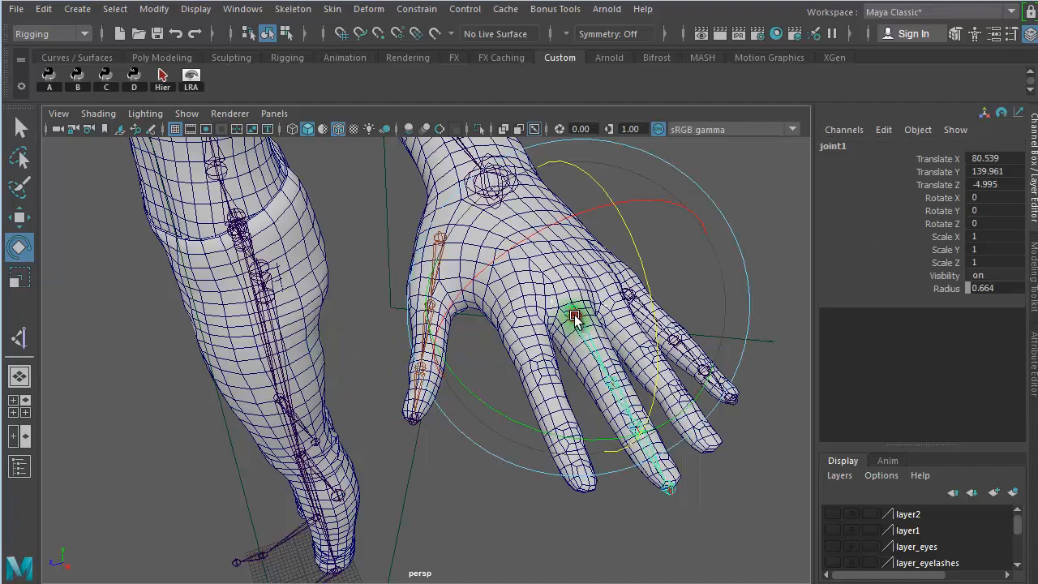
pyautogui.keyDown('alt'); pyautogui.moveTo(411, 314); pyautogui.dragTo(588, 337); pyautogui.keyUp('alt')
pyautogui.keyDown('alt'); pyautogui.moveTo(400, 315); pyautogui.dragTo(739, 328, button='right'); pyautogui.keyUp('alt')
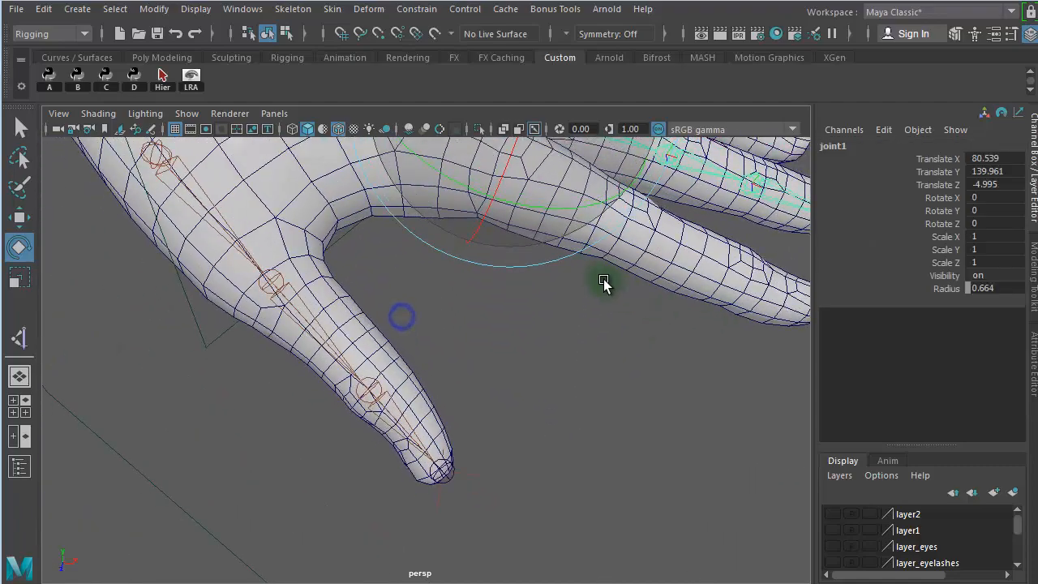
pyautogui.keyDown('alt'); pyautogui.moveTo(604, 284); pyautogui.dragTo(528, 417, button='middle'); pyautogui.keyUp('alt')
pyautogui.keyDown('alt'); pyautogui.moveTo(528, 417); pyautogui.dragTo(234, 328); pyautogui.keyUp('alt')
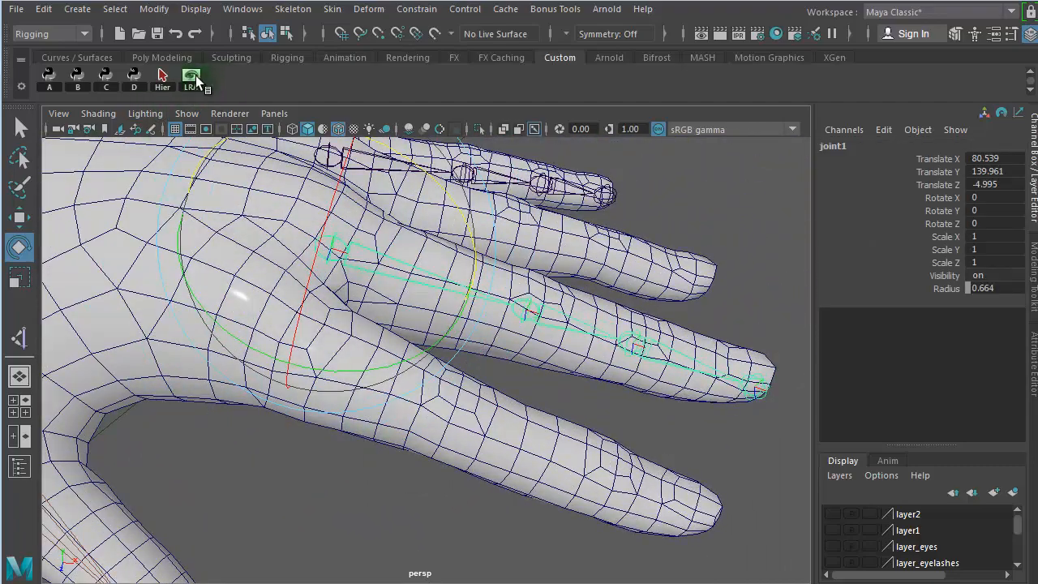
pyautogui.click(161, 74)
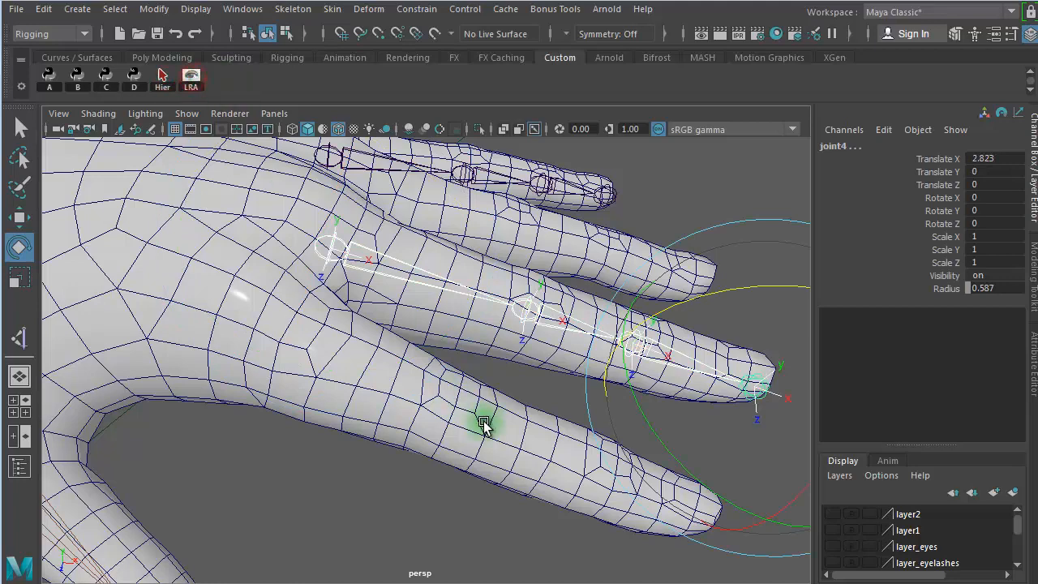
pyautogui.click(434, 446)
# - Test the bend of the middle finger by rotating its second joint, and undo the rotation
pyautogui.moveTo(393, 255); pyautogui.dragTo(387, 283)
pyautogui.keyDown('alt'); pyautogui.moveTo(537, 387); pyautogui.dragTo(478, 340); pyautogui.keyUp('alt')
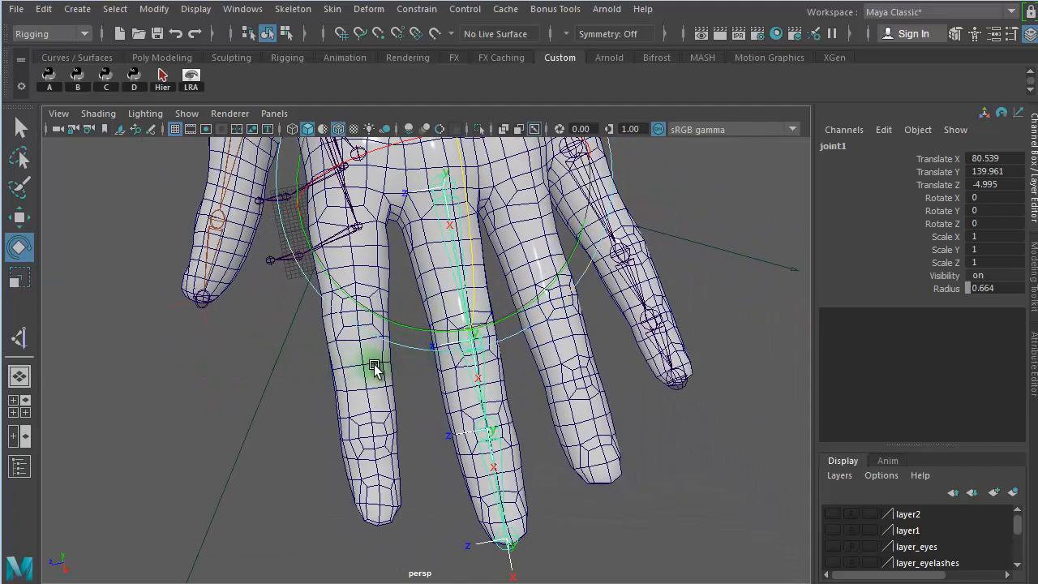
pyautogui.keyDown('alt'); pyautogui.moveTo(370, 364); pyautogui.dragTo(429, 370); pyautogui.keyUp('alt')
pyautogui.click(450, 336)
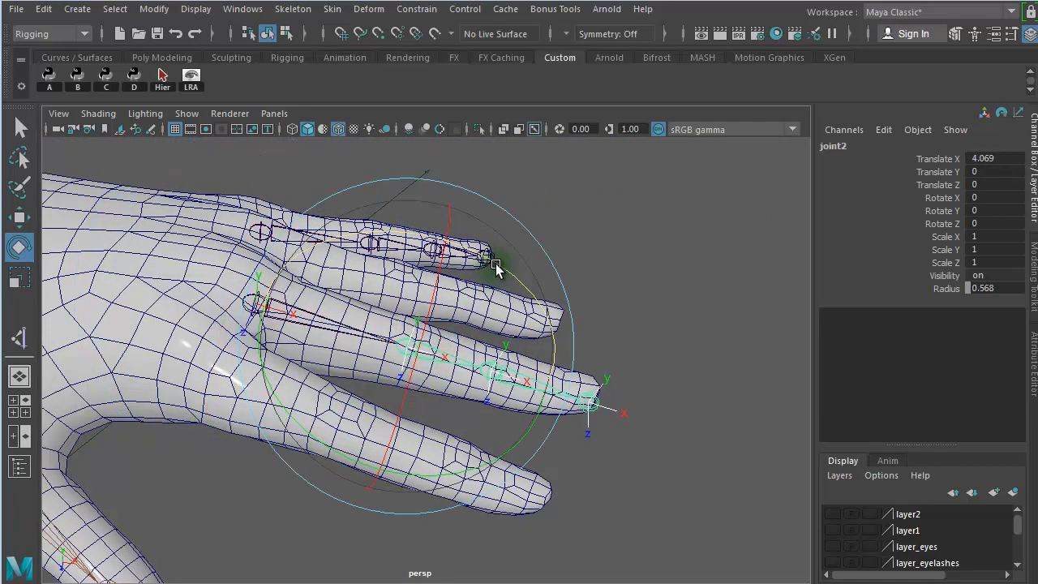
pyautogui.moveTo(493, 264); pyautogui.dragTo(535, 422)
pyautogui.hotkey('ctrl', 'z')
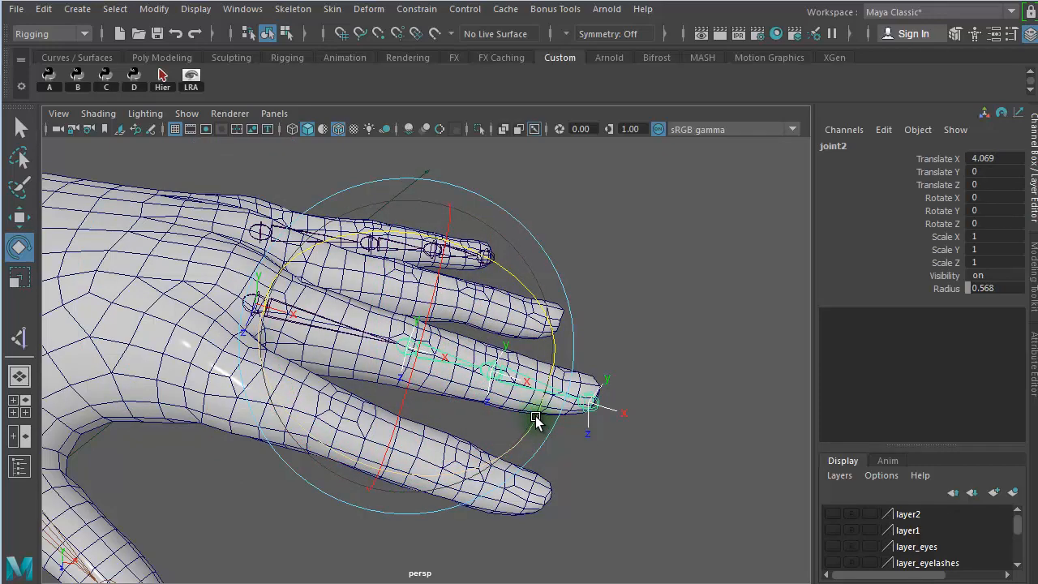
# - Test the bend of the thumb by rotating its second joint, and undo the rotation
pyautogui.keyDown('alt'); pyautogui.moveTo(605, 440); pyautogui.dragTo(325, 413, button='right'); pyautogui.keyUp('alt')
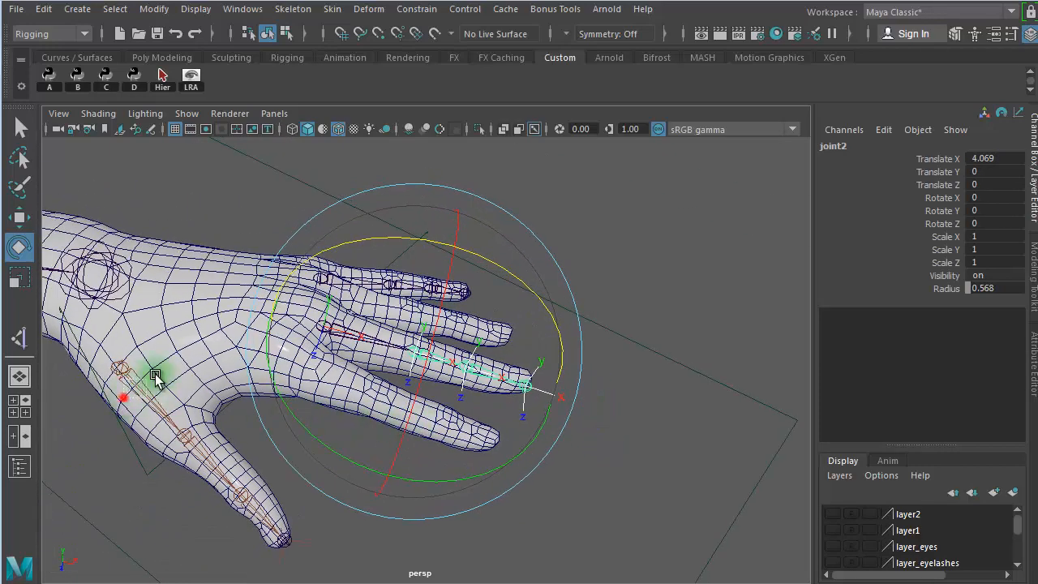
pyautogui.click(157, 382)
pyautogui.click(325, 483)
pyautogui.click(214, 478)
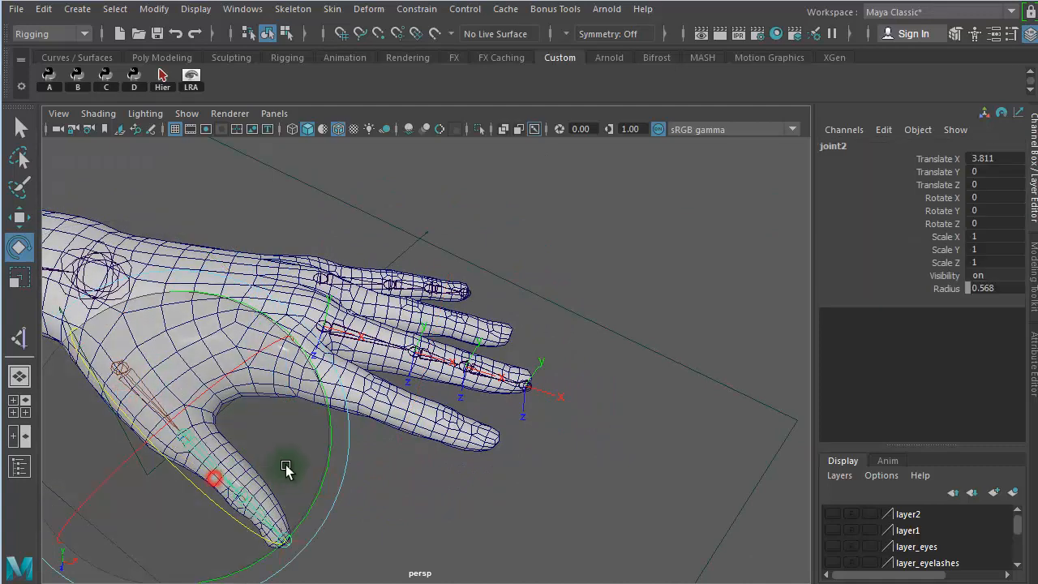
pyautogui.moveTo(301, 493); pyautogui.dragTo(289, 412)
pyautogui.hotkey('ctrl', 'z')
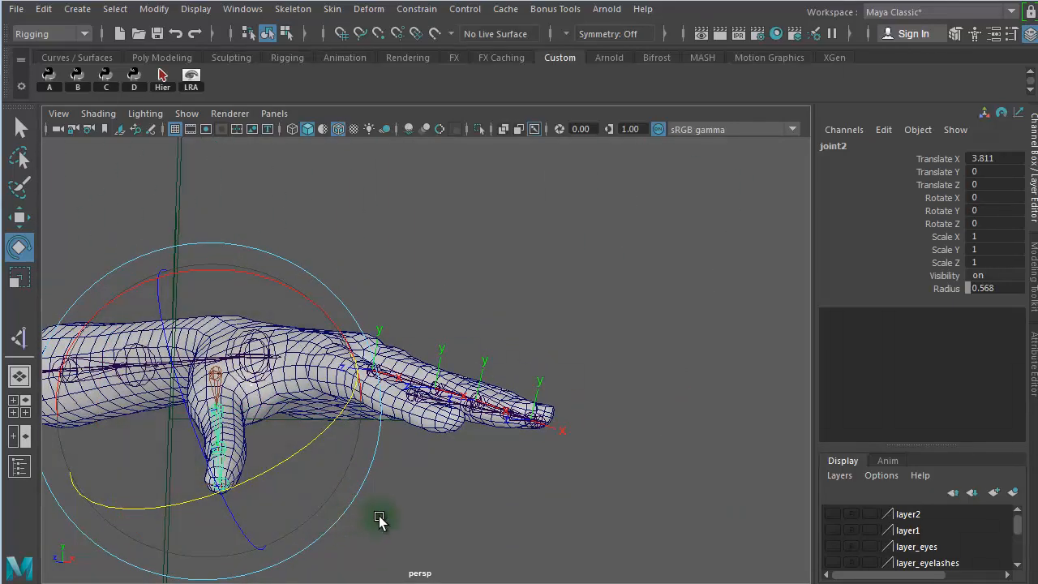
# - Select the thumb's whole joint hierarchy from its base joint and display its local rotation axes
pyautogui.keyDown('alt'); pyautogui.moveTo(395, 521); pyautogui.dragTo(517, 566); pyautogui.keyUp('alt')
pyautogui.click(579, 483)
pyautogui.click(132, 452)
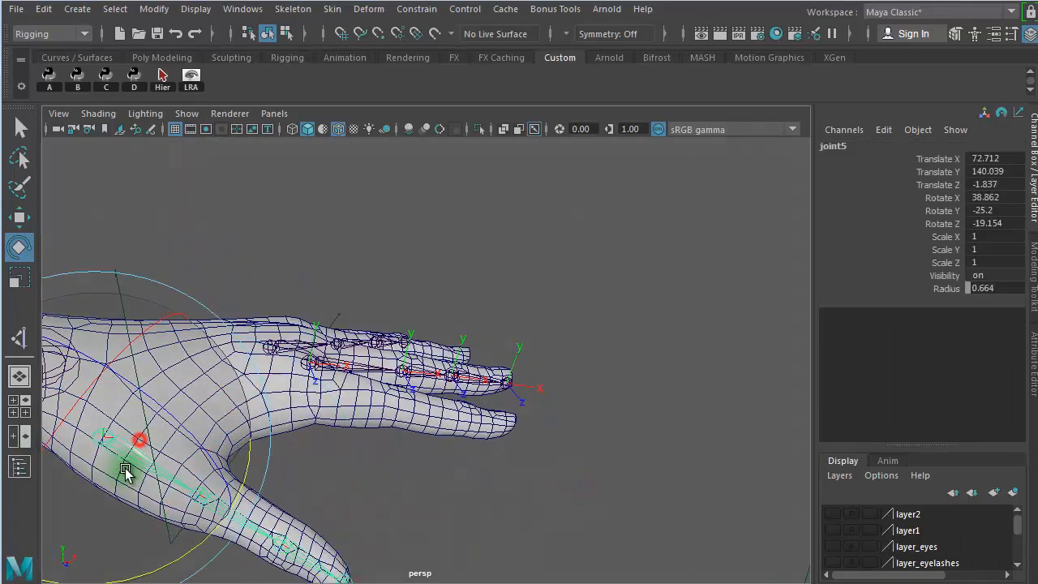
pyautogui.click(166, 87)
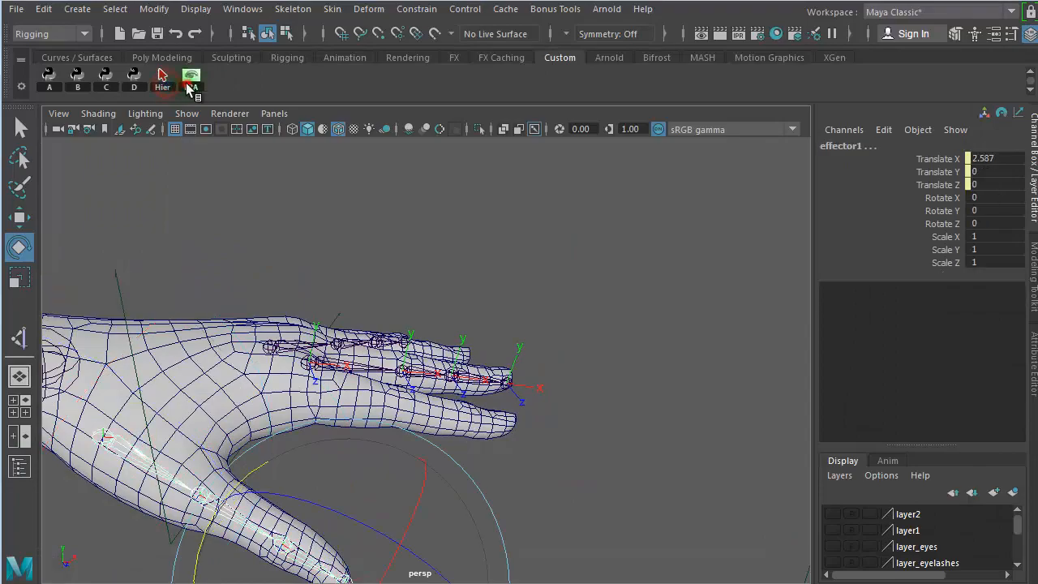
pyautogui.click(636, 362)
# - Set the thumb IK handle's Twist to about 103.1 to reorient the thumb's rotation axes, and deselect the handle
pyautogui.keyDown('alt'); pyautogui.moveTo(474, 460); pyautogui.dragTo(391, 385); pyautogui.keyUp('alt')
pyautogui.keyDown('alt'); pyautogui.moveTo(134, 406); pyautogui.dragTo(221, 447); pyautogui.keyUp('alt')
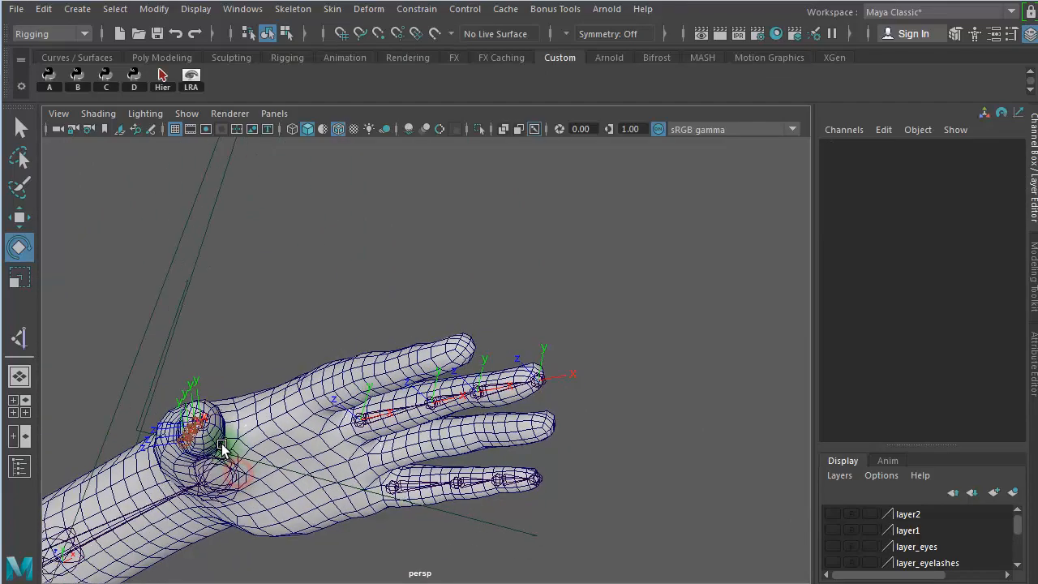
pyautogui.keyDown('alt'); pyautogui.moveTo(180, 521); pyautogui.dragTo(249, 554); pyautogui.keyUp('alt')
pyautogui.keyDown('alt'); pyautogui.moveTo(349, 506); pyautogui.dragTo(390, 544); pyautogui.keyUp('alt')
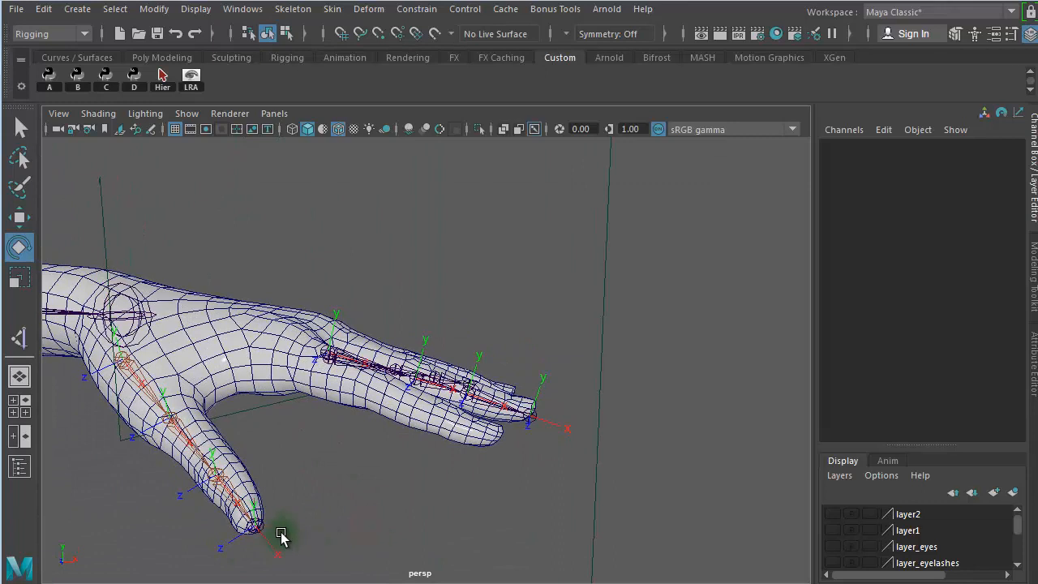
pyautogui.click(277, 527)
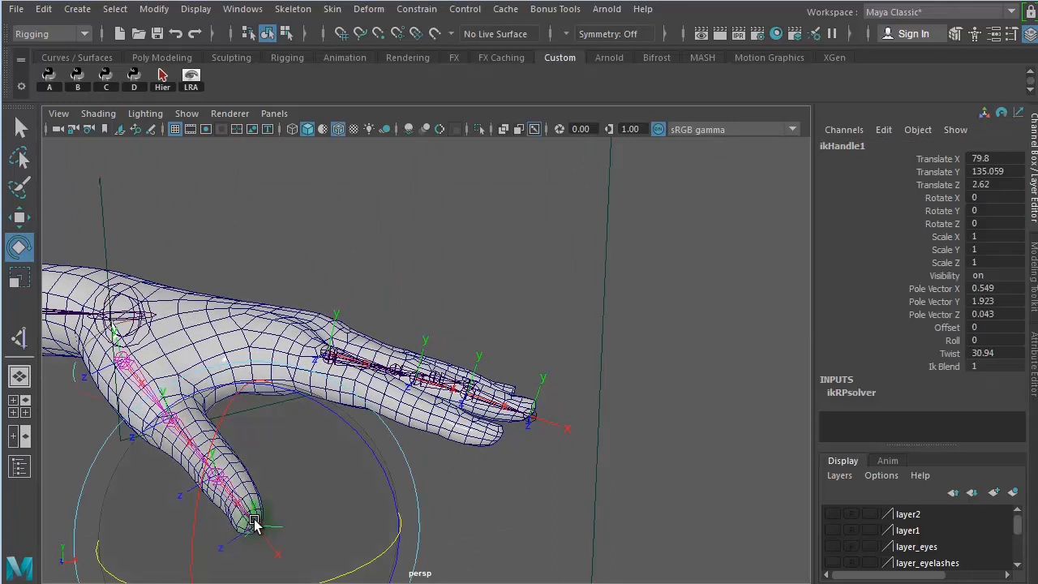
pyautogui.click(950, 353)
pyautogui.moveTo(578, 413); pyautogui.dragTo(629, 398, button='middle')
pyautogui.keyDown('alt'); pyautogui.moveTo(391, 409); pyautogui.dragTo(327, 312); pyautogui.keyUp('alt')
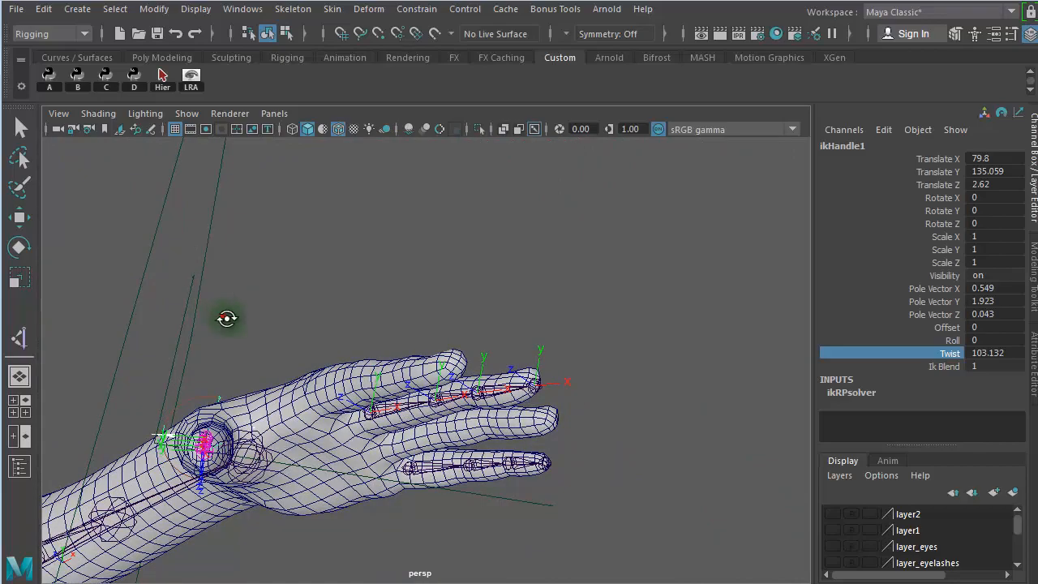
pyautogui.keyDown('alt'); pyautogui.moveTo(227, 318); pyautogui.dragTo(283, 370); pyautogui.keyUp('alt')
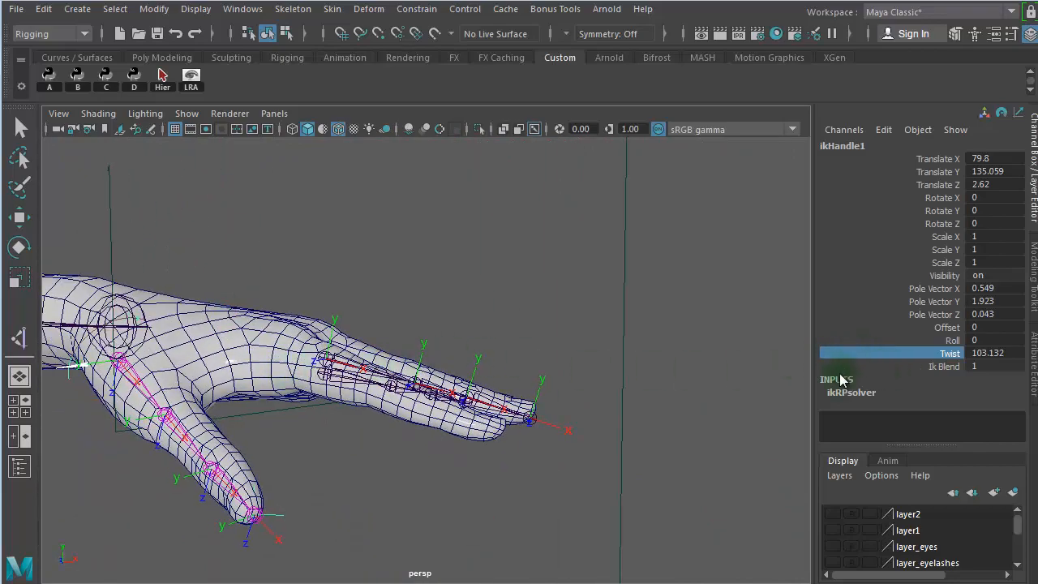
pyautogui.keyDown('alt'); pyautogui.moveTo(351, 485); pyautogui.dragTo(370, 477, button='right'); pyautogui.keyUp('alt')
pyautogui.keyDown('alt'); pyautogui.moveTo(370, 477); pyautogui.dragTo(507, 364, button='middle'); pyautogui.keyUp('alt')
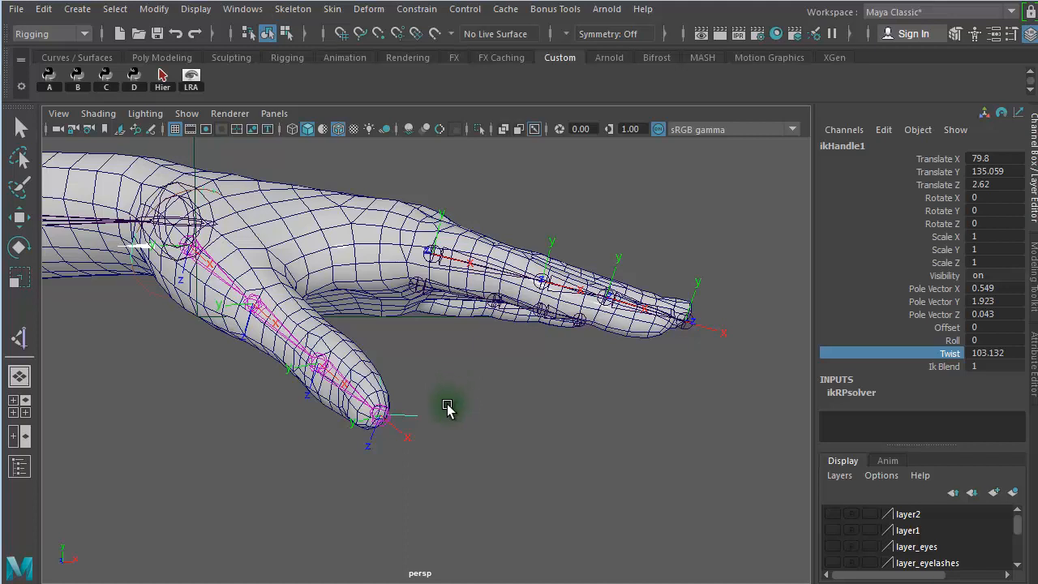
pyautogui.press('e')
pyautogui.click(503, 381)
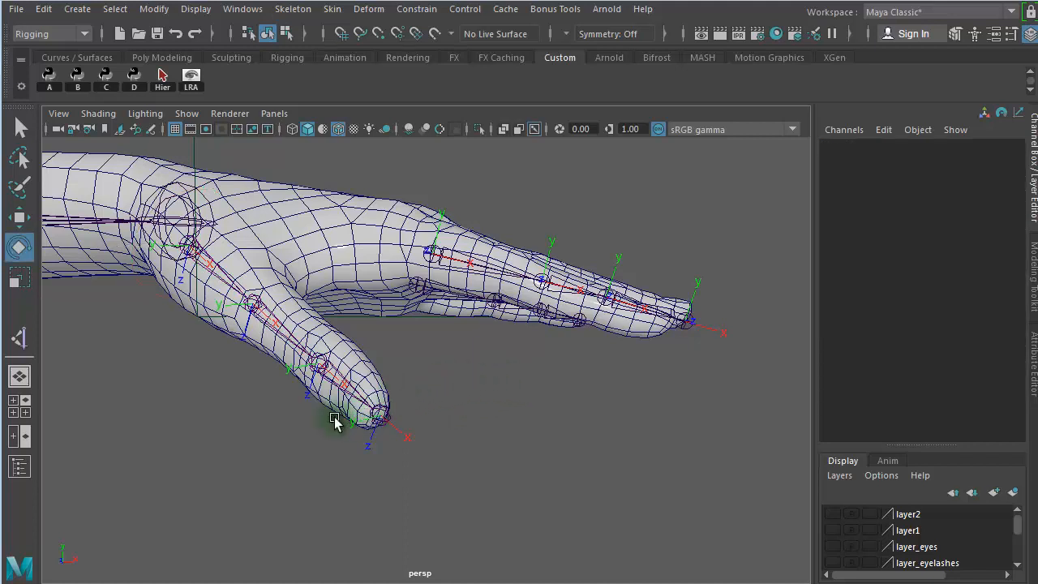
# - Freeze the transformations of the thumb chain from its base joint, and check the rotation values of the joints below it
pyautogui.keyDown('alt'); pyautogui.moveTo(320, 425); pyautogui.dragTo(156, 386); pyautogui.keyUp('alt')
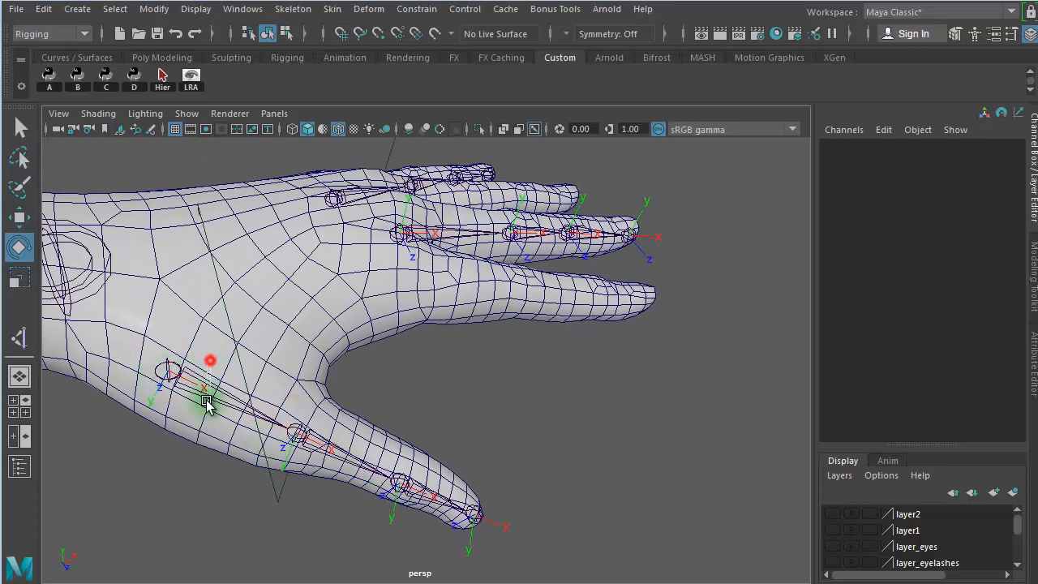
pyautogui.click(203, 395)
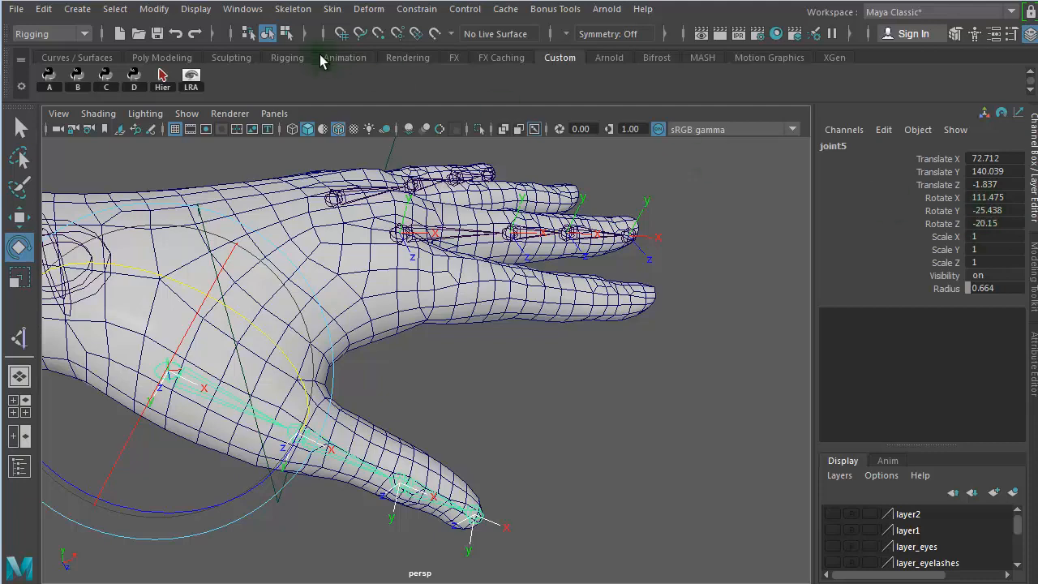
pyautogui.click(156, 10)
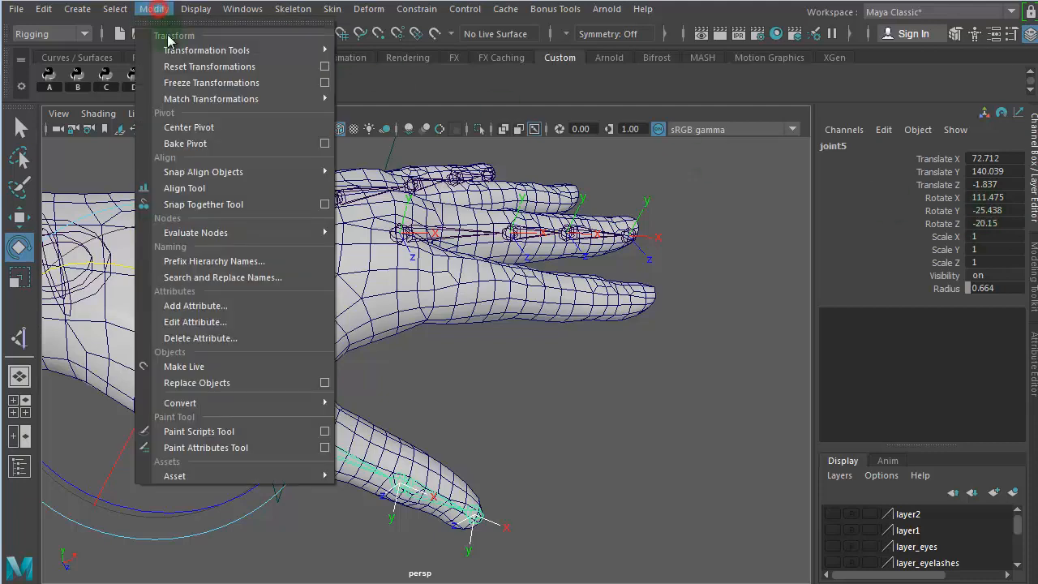
pyautogui.click(199, 87)
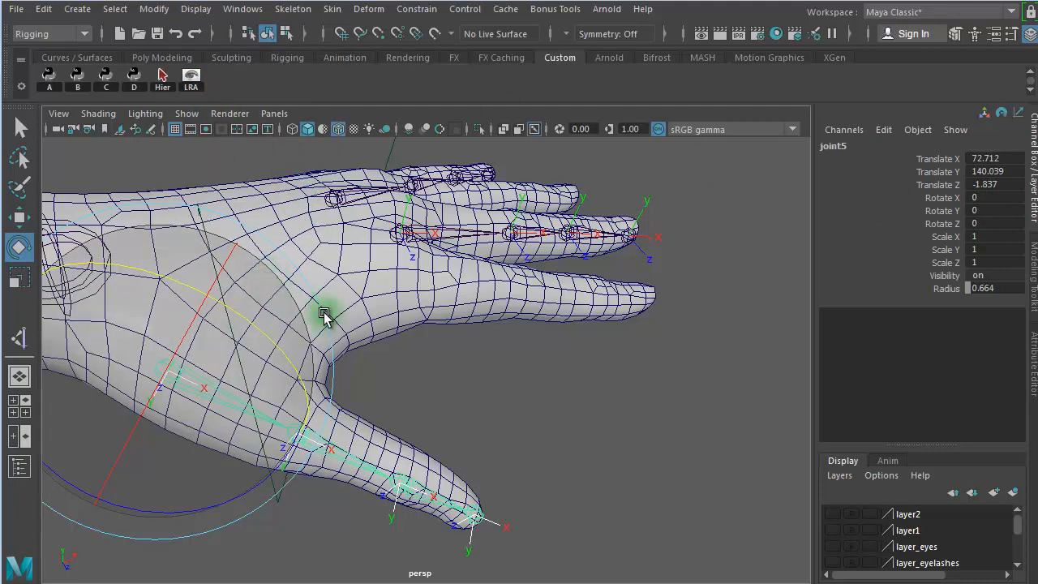
pyautogui.press('Down')
pyautogui.press('Down')
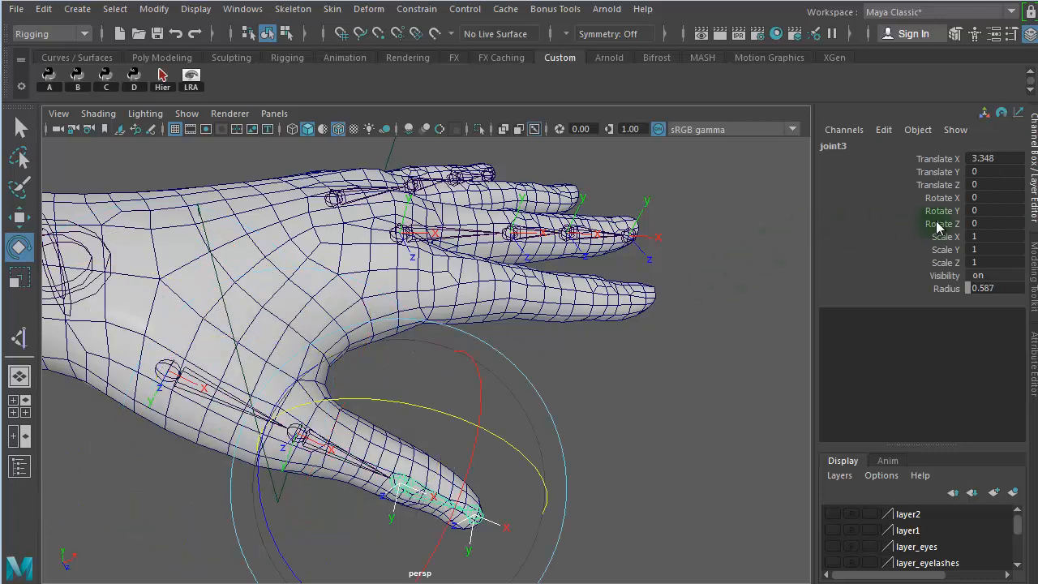
pyautogui.press('Up')
pyautogui.press('Up')
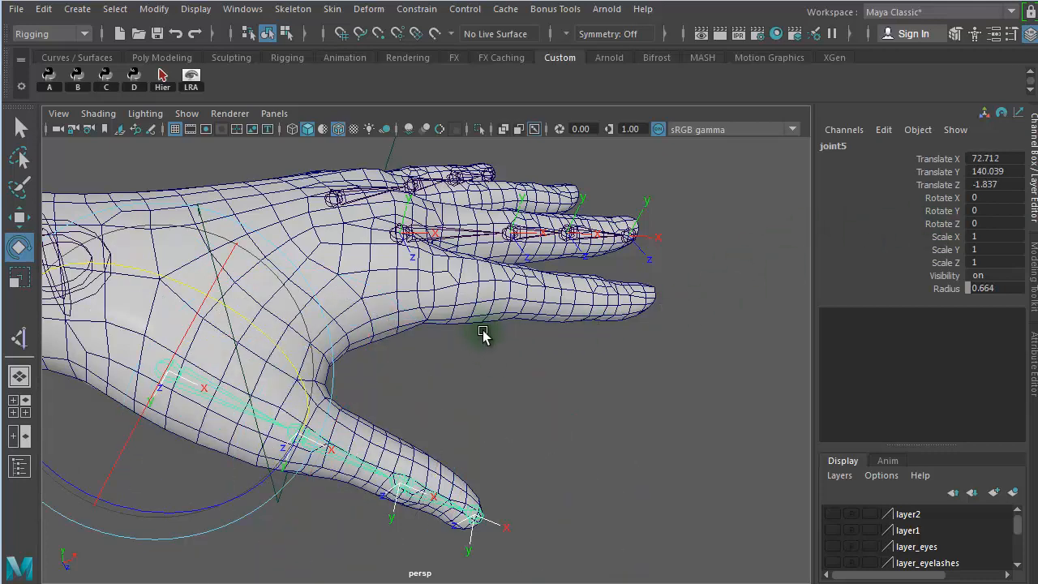
# - Select the whole thumb and middle finger joint hierarchies, try rotating all their joints together, and undo the rotation
pyautogui.click(398, 235)
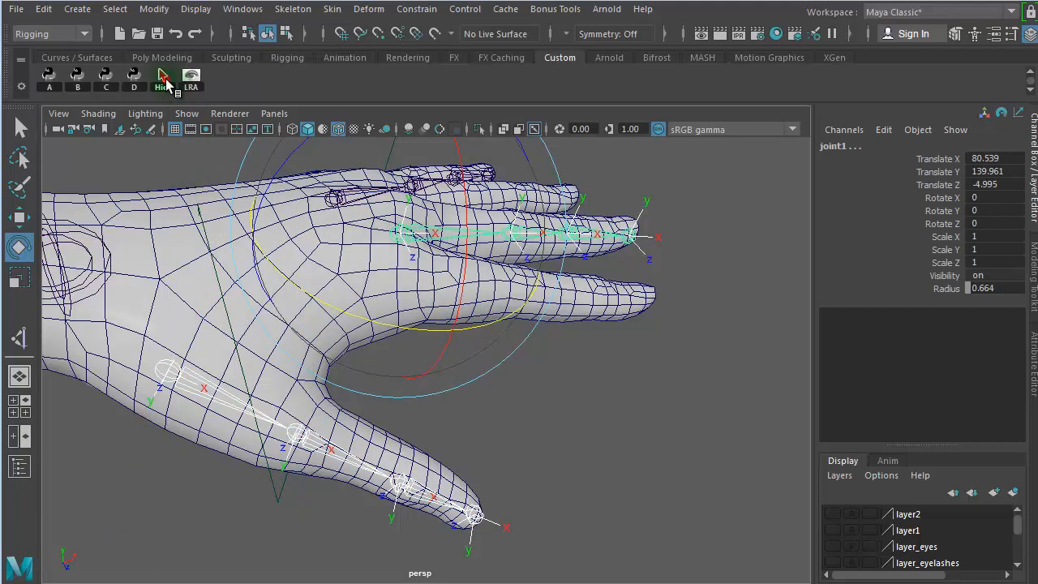
pyautogui.click(163, 80)
pyautogui.keyDown('alt'); pyautogui.moveTo(523, 430); pyautogui.dragTo(358, 262); pyautogui.keyUp('alt')
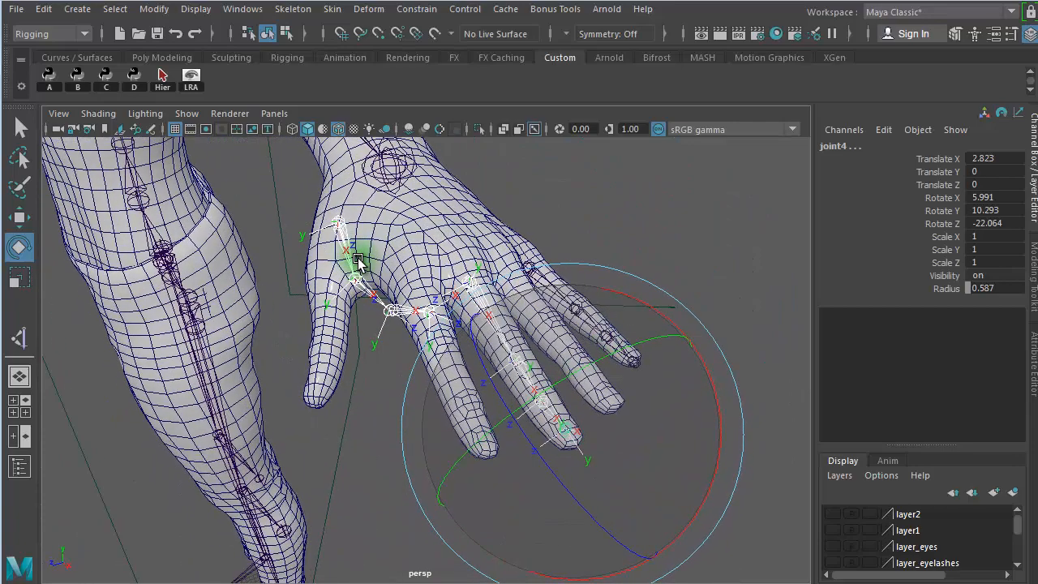
pyautogui.hotkey('ctrl', 'z')
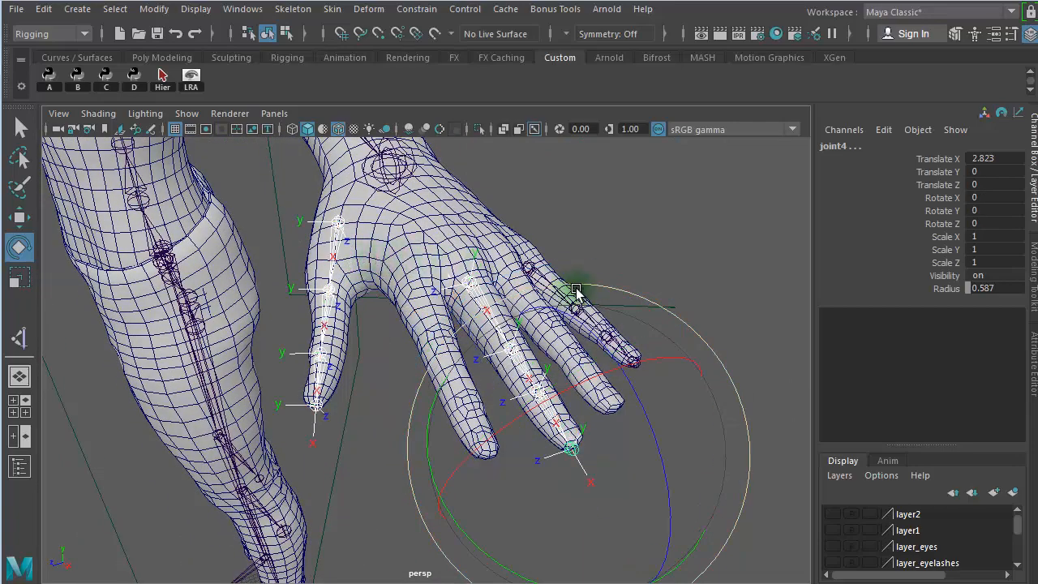
# - Test bending the selected thumb and middle finger joints together about Z, and reset their Rotate Z to 0
pyautogui.keyDown('alt'); pyautogui.moveTo(575, 291); pyautogui.dragTo(607, 238); pyautogui.keyUp('alt')
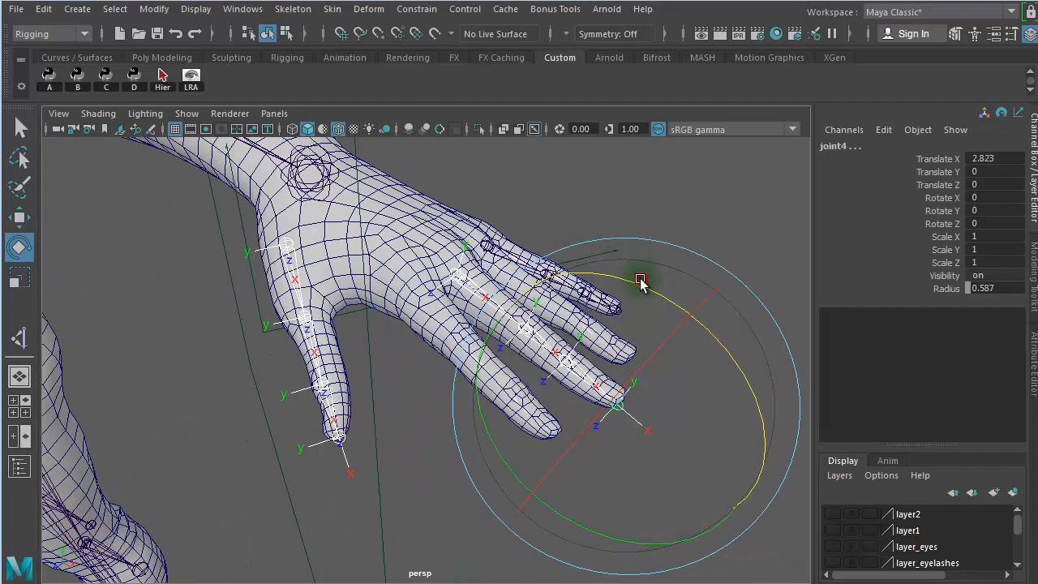
pyautogui.keyDown('alt'); pyautogui.moveTo(473, 250); pyautogui.dragTo(536, 222); pyautogui.keyUp('alt')
pyautogui.moveTo(517, 219); pyautogui.dragTo(463, 289, button='middle')
pyautogui.keyDown('alt'); pyautogui.moveTo(463, 290); pyautogui.dragTo(244, 246); pyautogui.keyUp('alt')
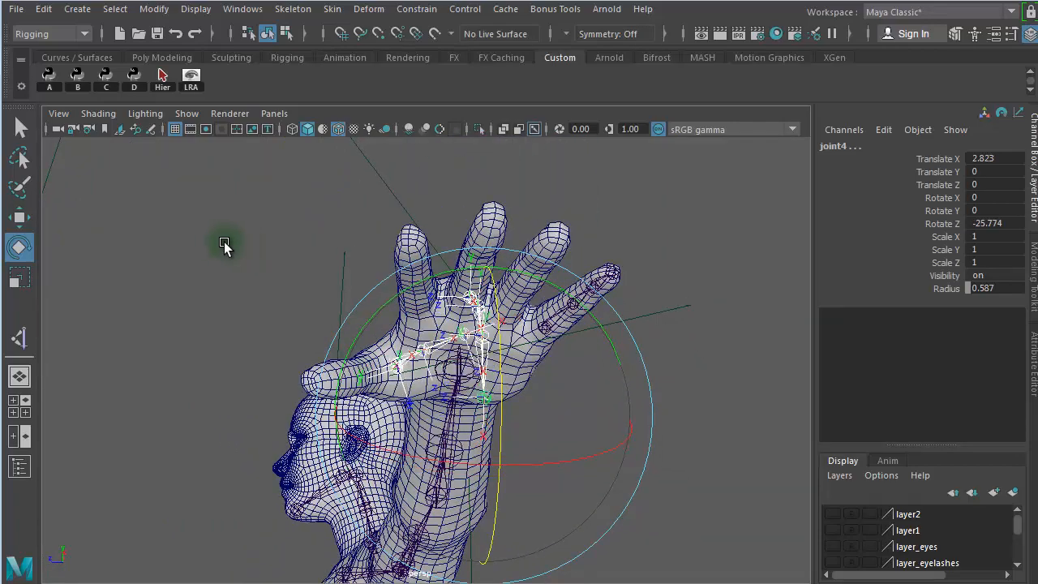
pyautogui.moveTo(224, 247); pyautogui.dragTo(372, 232, button='middle')
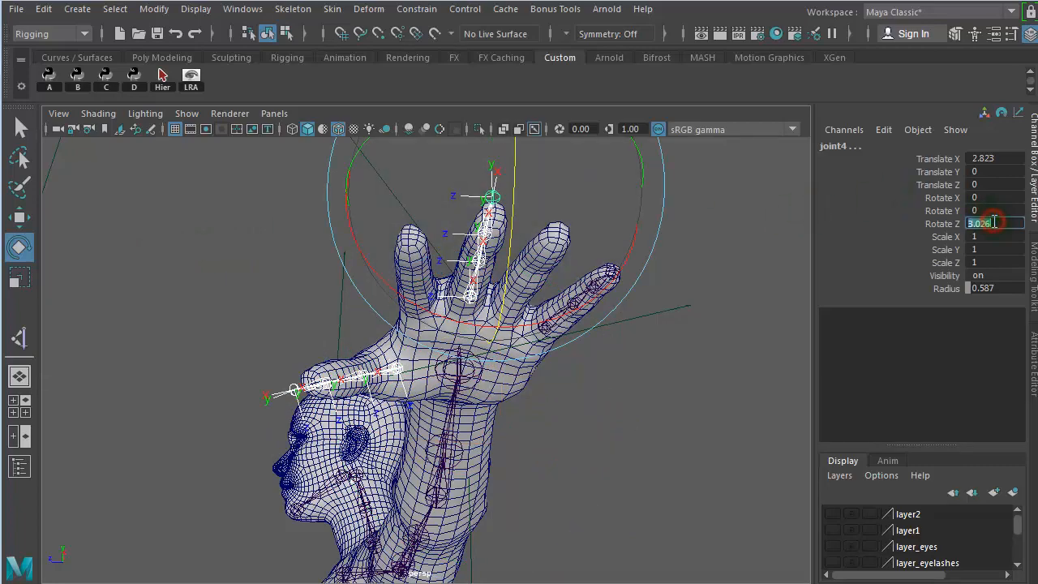
pyautogui.write('0')
pyautogui.press('Return')
# - Make layer2 visible to show the guide planes around the fingers and thumb, and deselect the joints
pyautogui.keyDown('alt'); pyautogui.moveTo(551, 462); pyautogui.dragTo(721, 549); pyautogui.keyUp('alt')
pyautogui.keyDown('alt'); pyautogui.moveTo(407, 493); pyautogui.dragTo(295, 464); pyautogui.keyUp('alt')
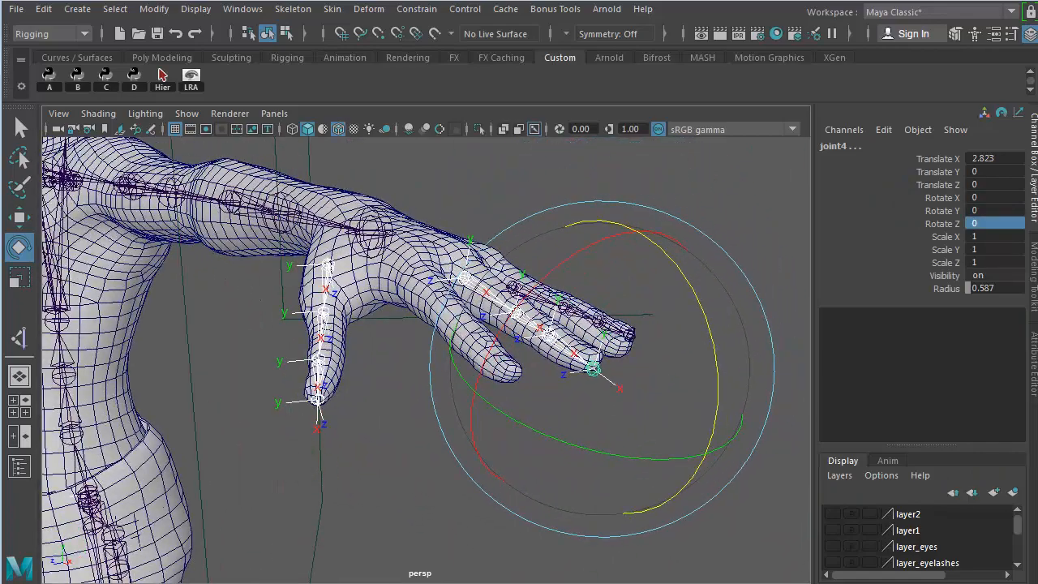
pyautogui.click(833, 514)
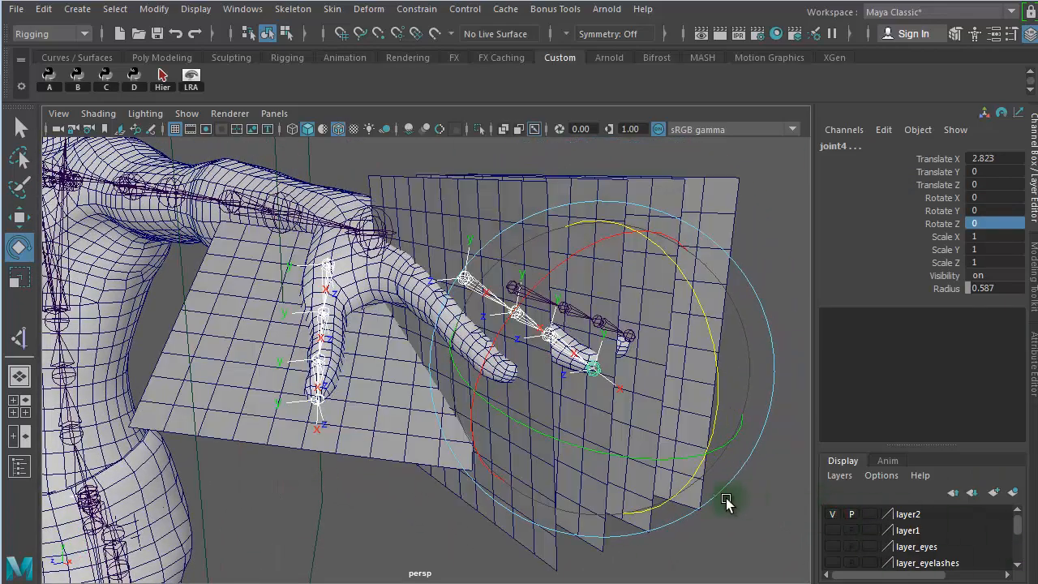
pyautogui.keyDown('alt'); pyautogui.moveTo(726, 502); pyautogui.dragTo(708, 335); pyautogui.keyUp('alt')
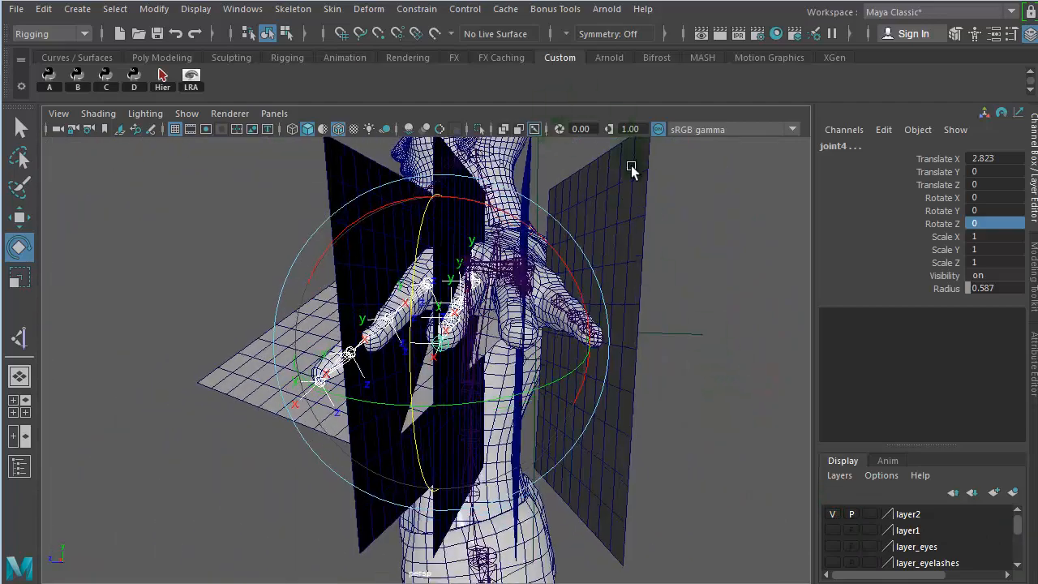
pyautogui.keyDown('alt'); pyautogui.moveTo(362, 212); pyautogui.dragTo(256, 440); pyautogui.keyUp('alt')
pyautogui.click(348, 531)
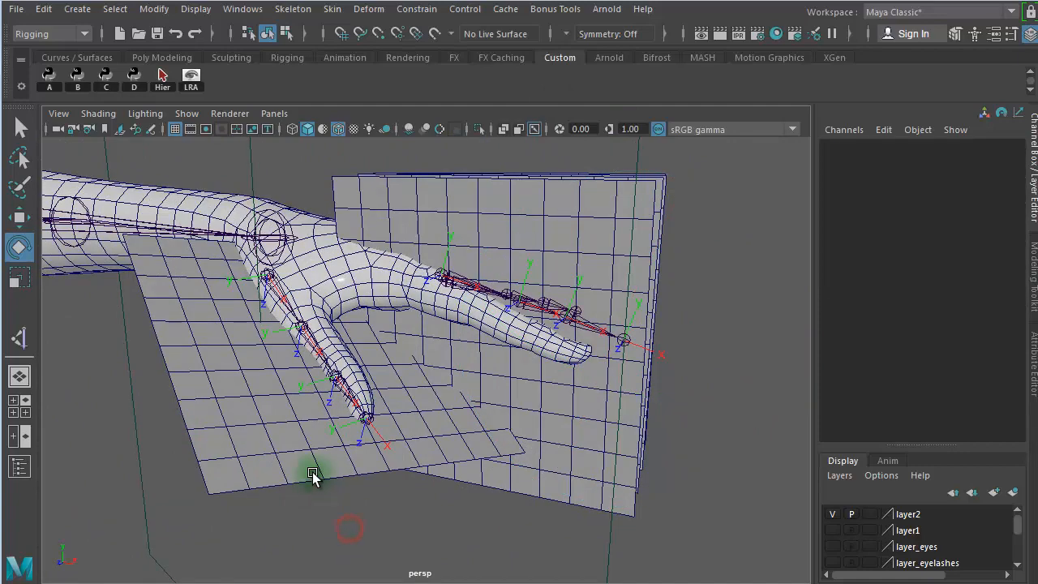
# - Test rotating the thumb's third joint about Y and about Z against its guide plane, undoing each rotation
pyautogui.keyDown('alt'); pyautogui.moveTo(347, 487); pyautogui.dragTo(431, 484); pyautogui.keyUp('alt')
pyautogui.click(403, 369)
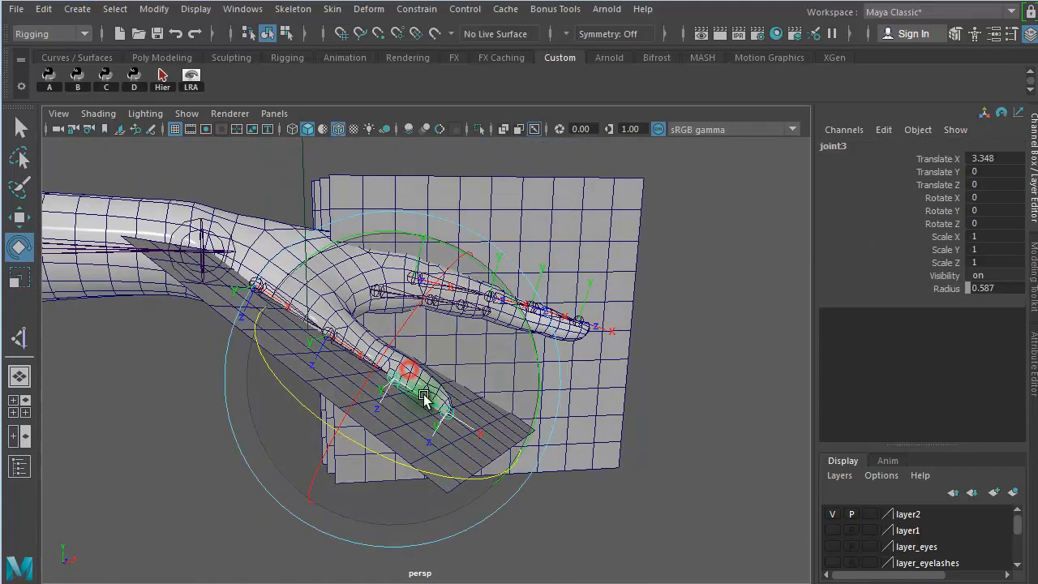
pyautogui.moveTo(506, 293); pyautogui.dragTo(578, 462)
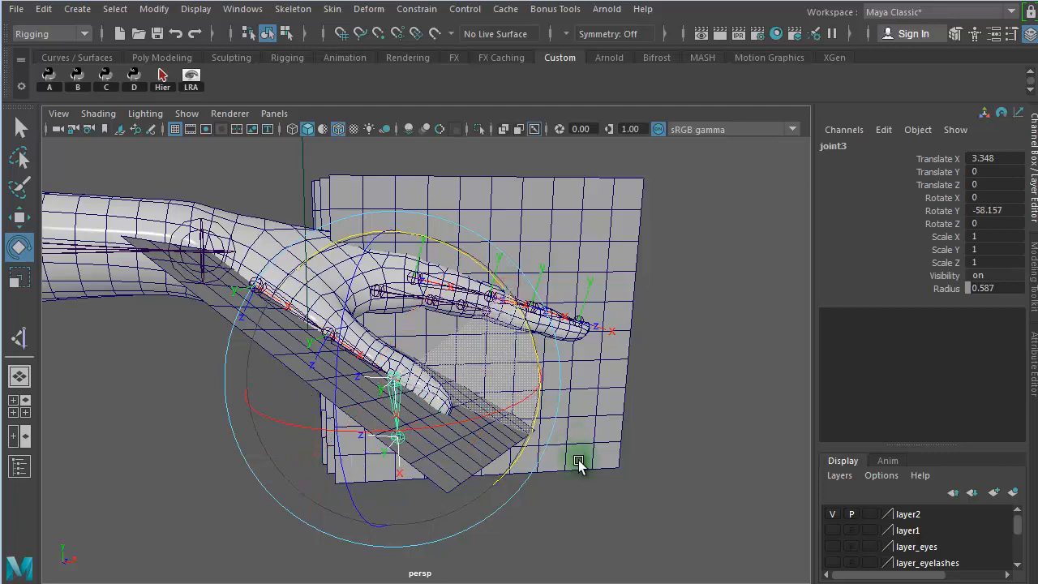
pyautogui.hotkey('ctrl', 'z')
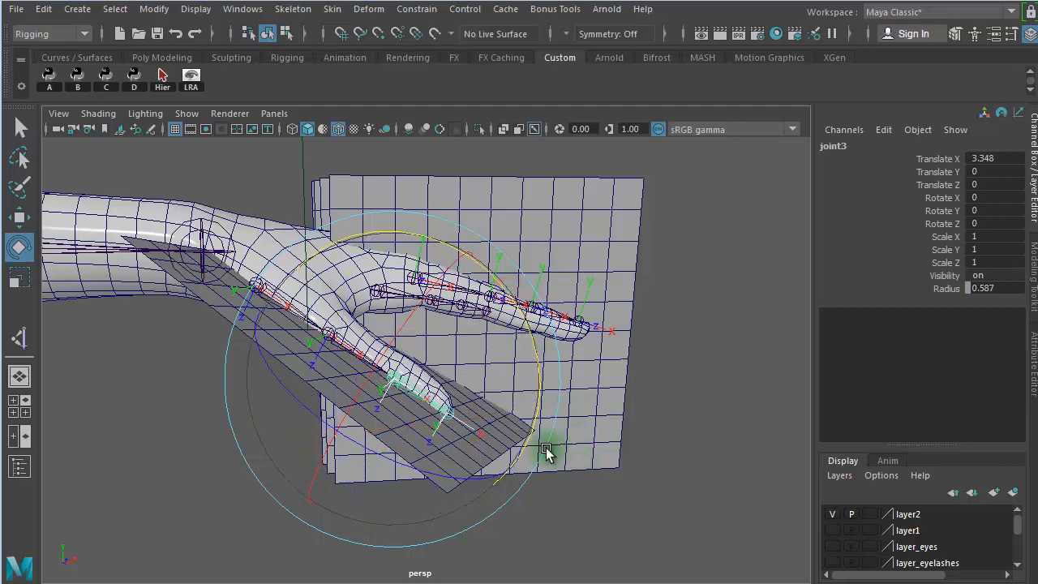
pyautogui.moveTo(395, 461); pyautogui.dragTo(516, 475)
pyautogui.hotkey('ctrl', 'z')
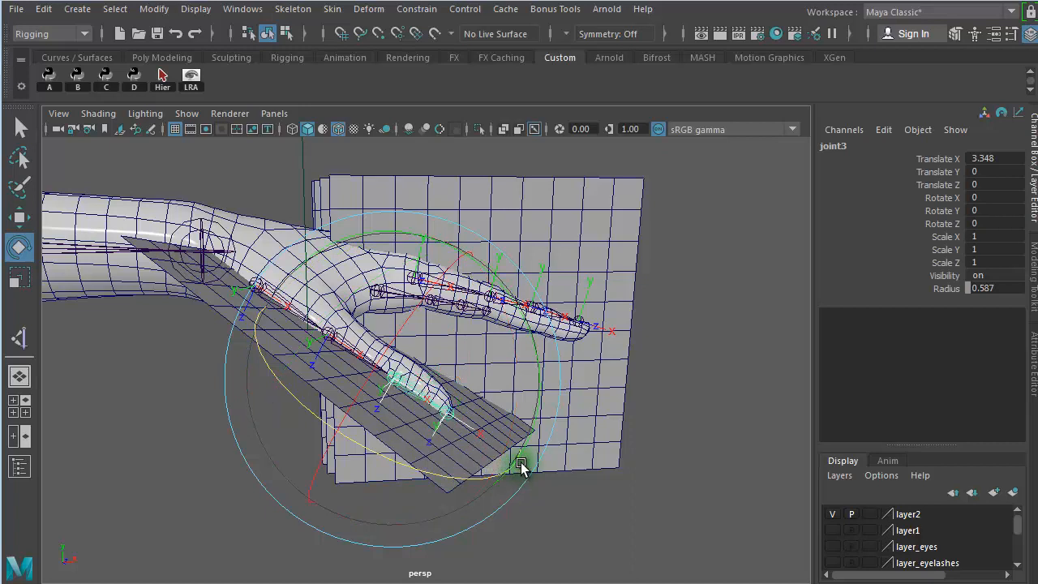